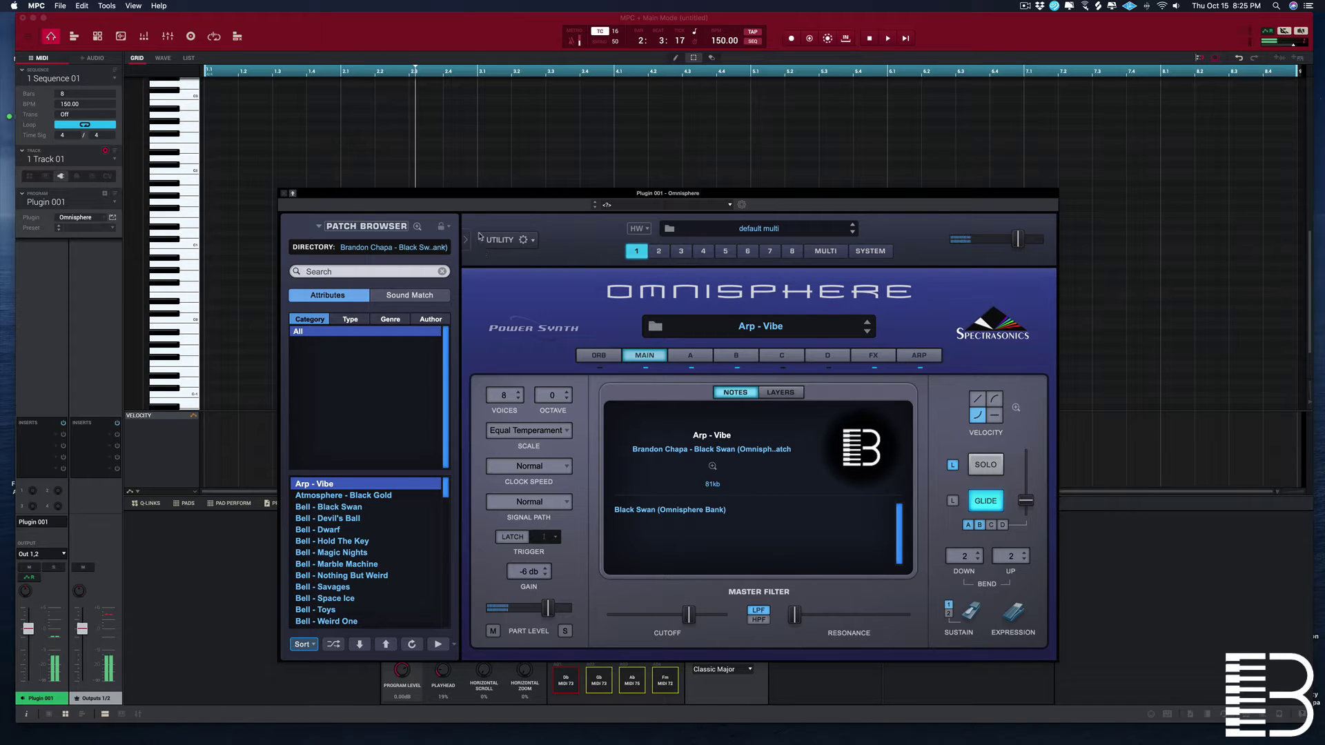
# Step: Audition the Atmosphere - Black Gold patch and the Bell patches Black Swan, Devil's Ball and Magic Nights
pyautogui.click(327, 495)
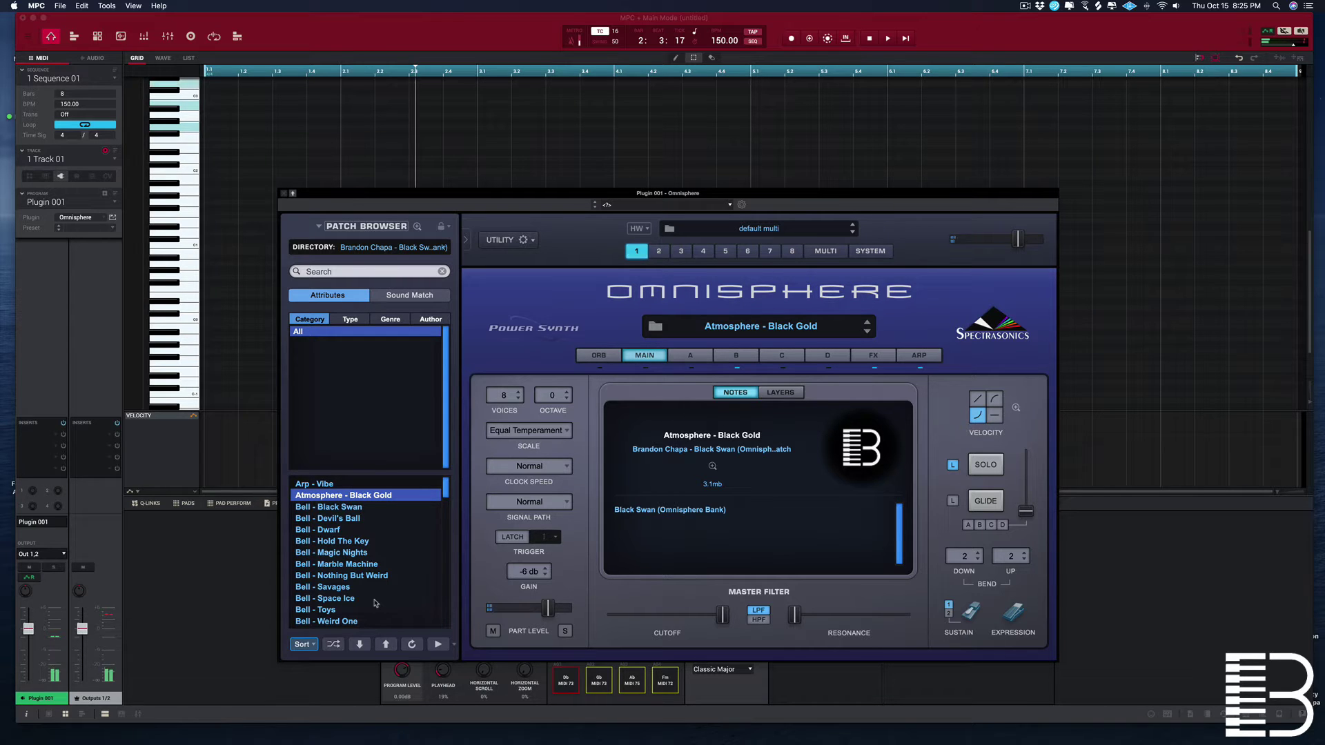
pyautogui.click(343, 509)
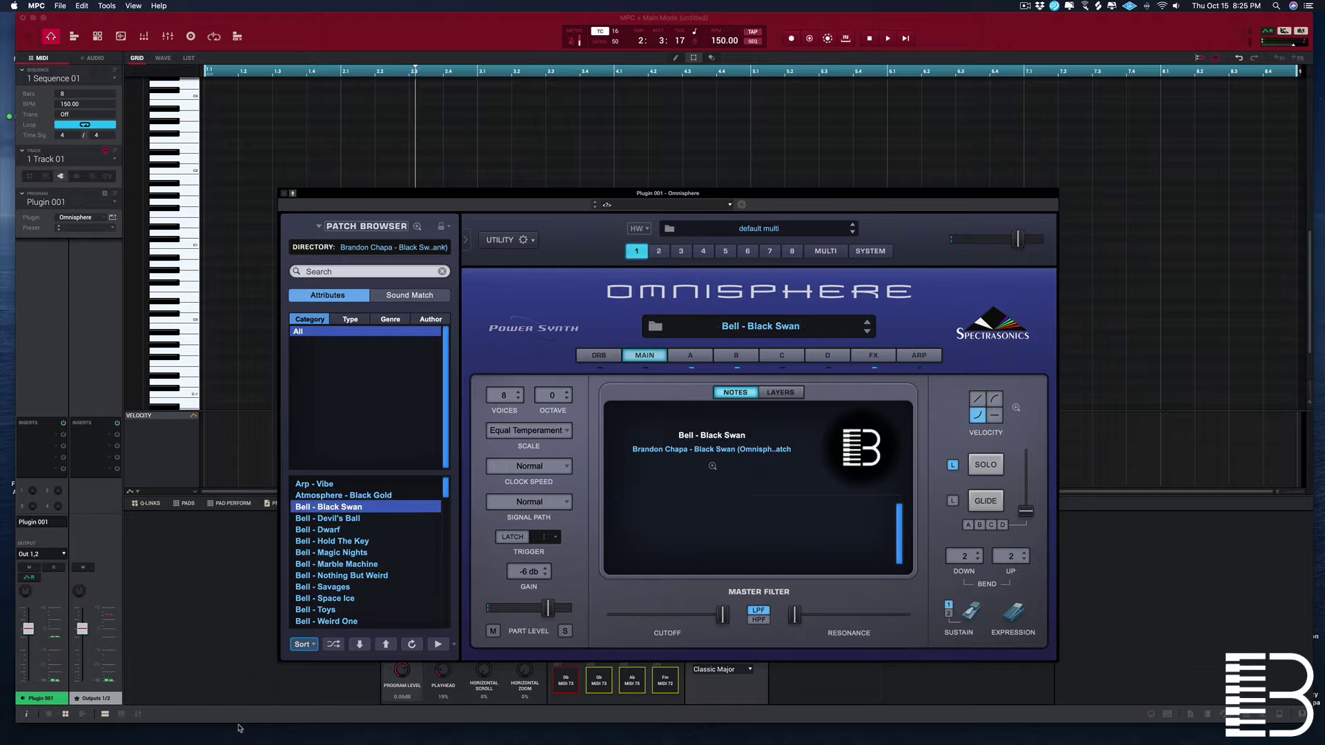
pyautogui.moveTo(242, 743)
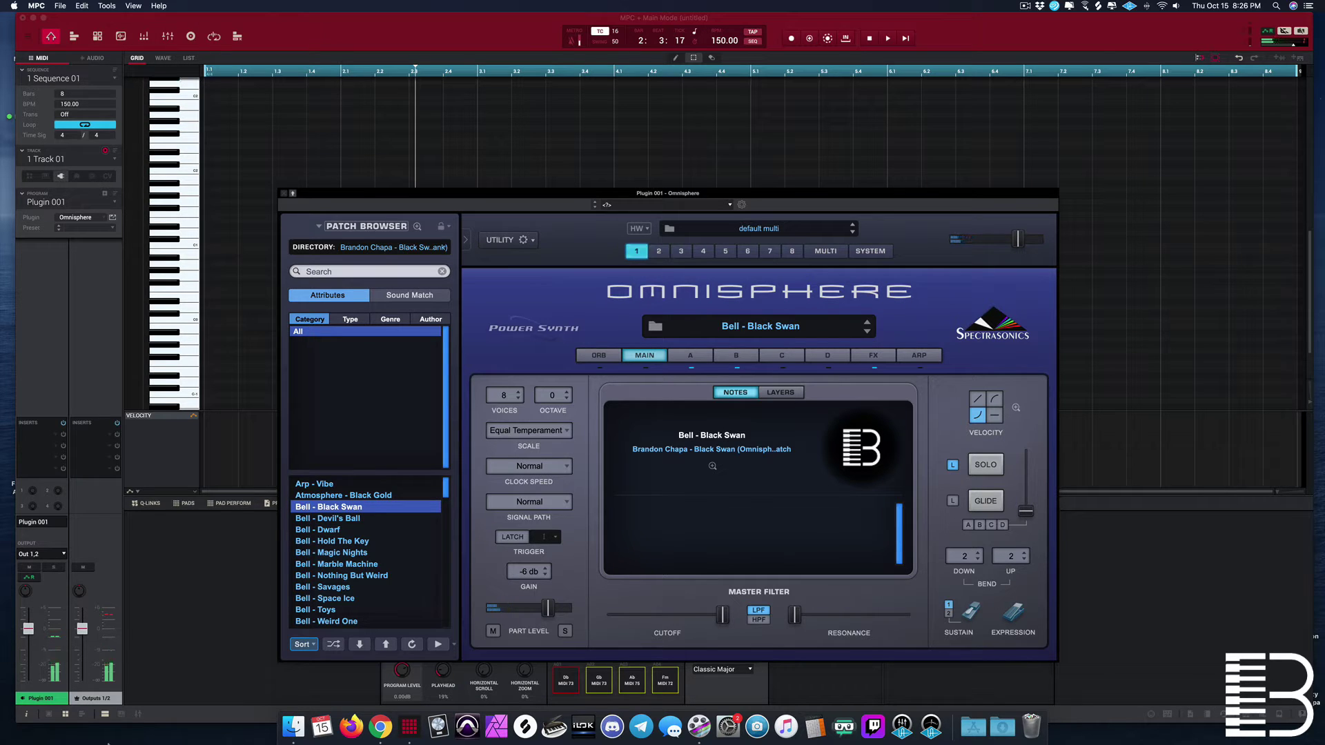
pyautogui.press('Down')
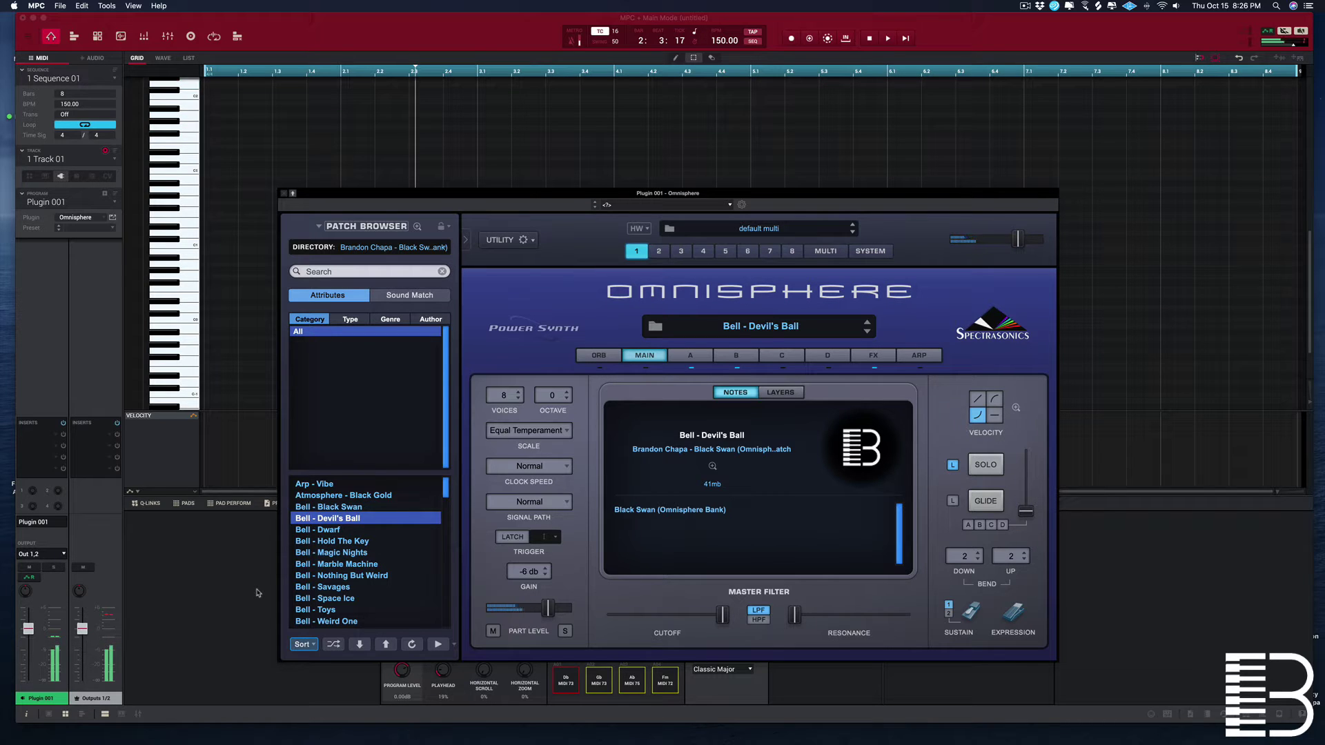
pyautogui.click(342, 552)
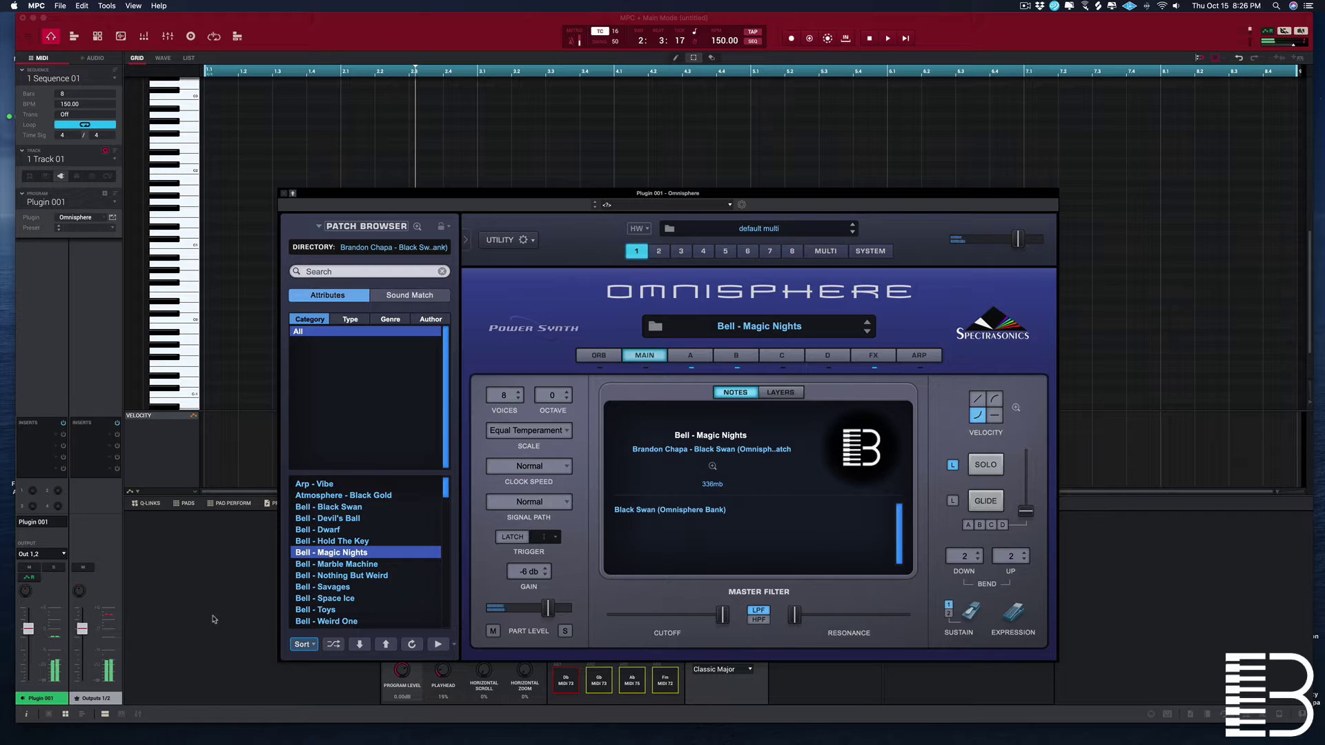
# Step: Step through the Bell patches from Marble Machine to Savages, and load Bell - Toys to hear it
pyautogui.press('Down')
pyautogui.press('Down')
pyautogui.press('Down')
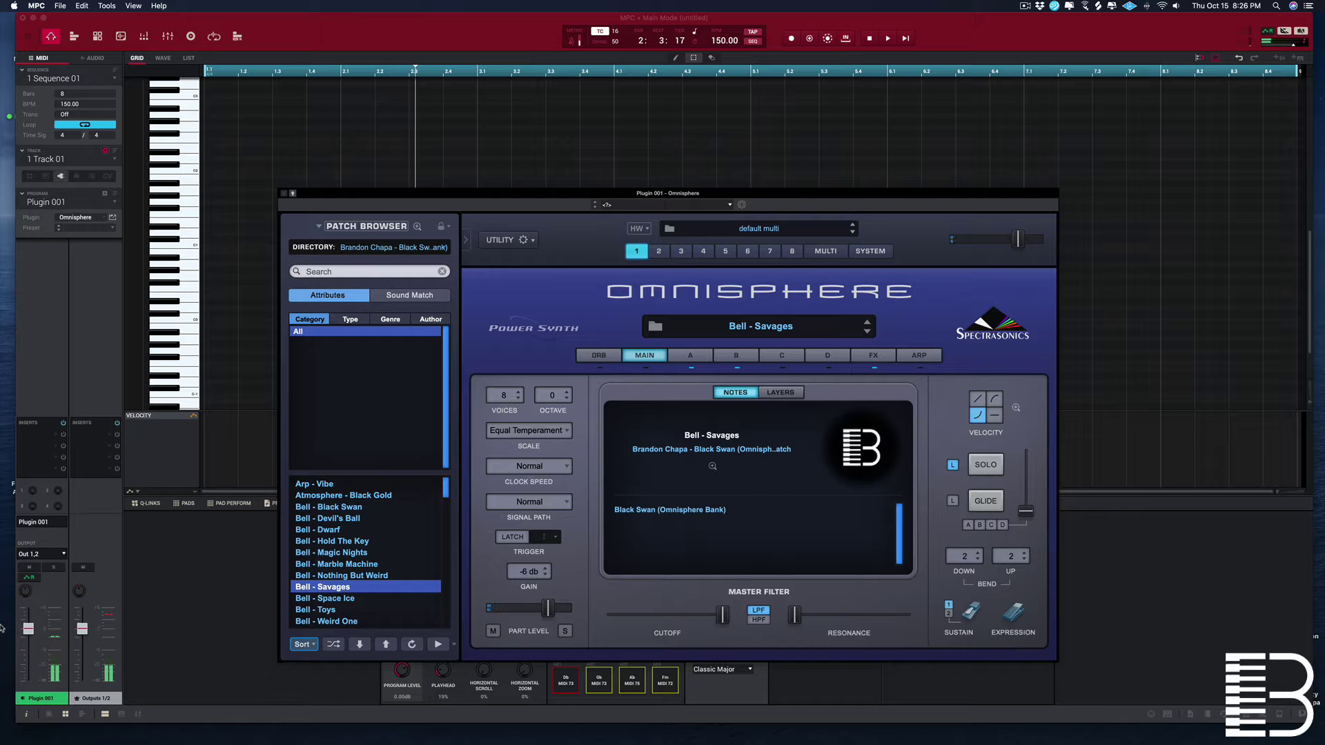
pyautogui.click(316, 610)
# Step: Audition the Choir patches 2 TIme, Darkness, Litty, Lowest Fi, Paddy and Witches
pyautogui.scroll(-3, 447, 505)
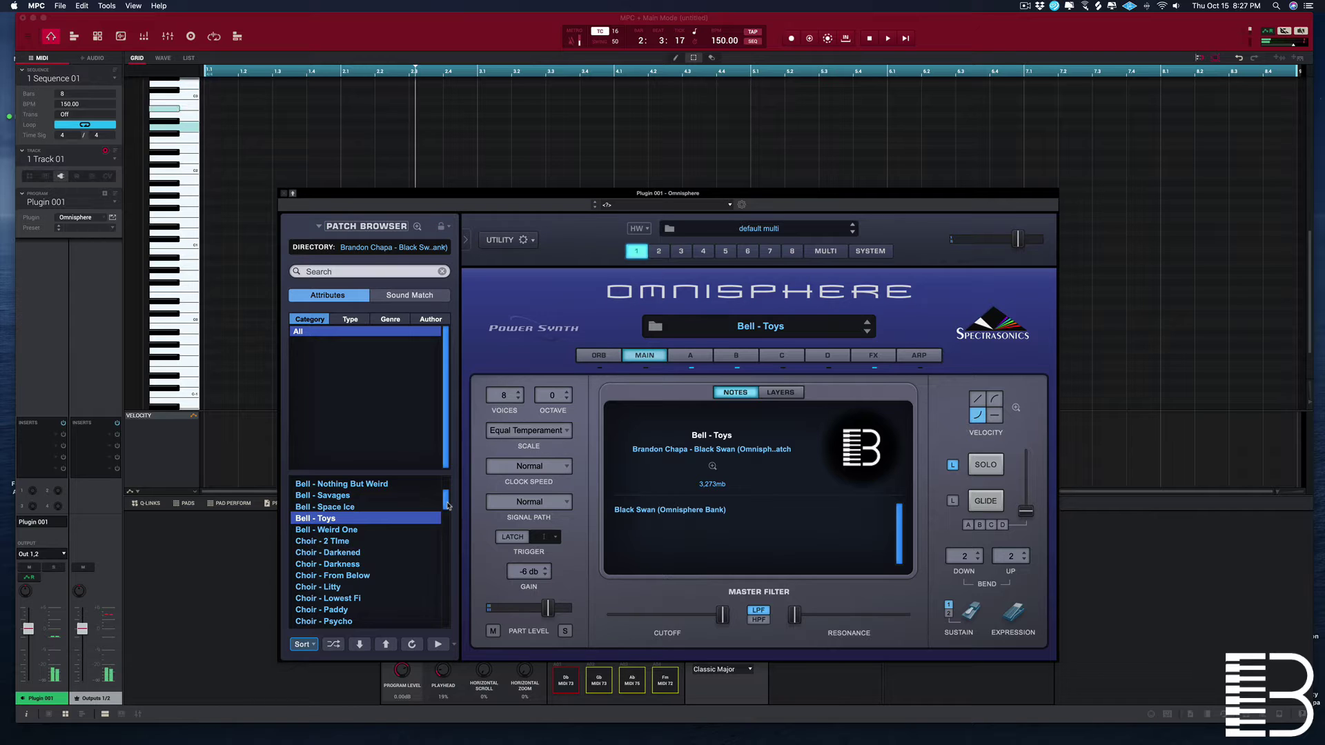
pyautogui.click(342, 542)
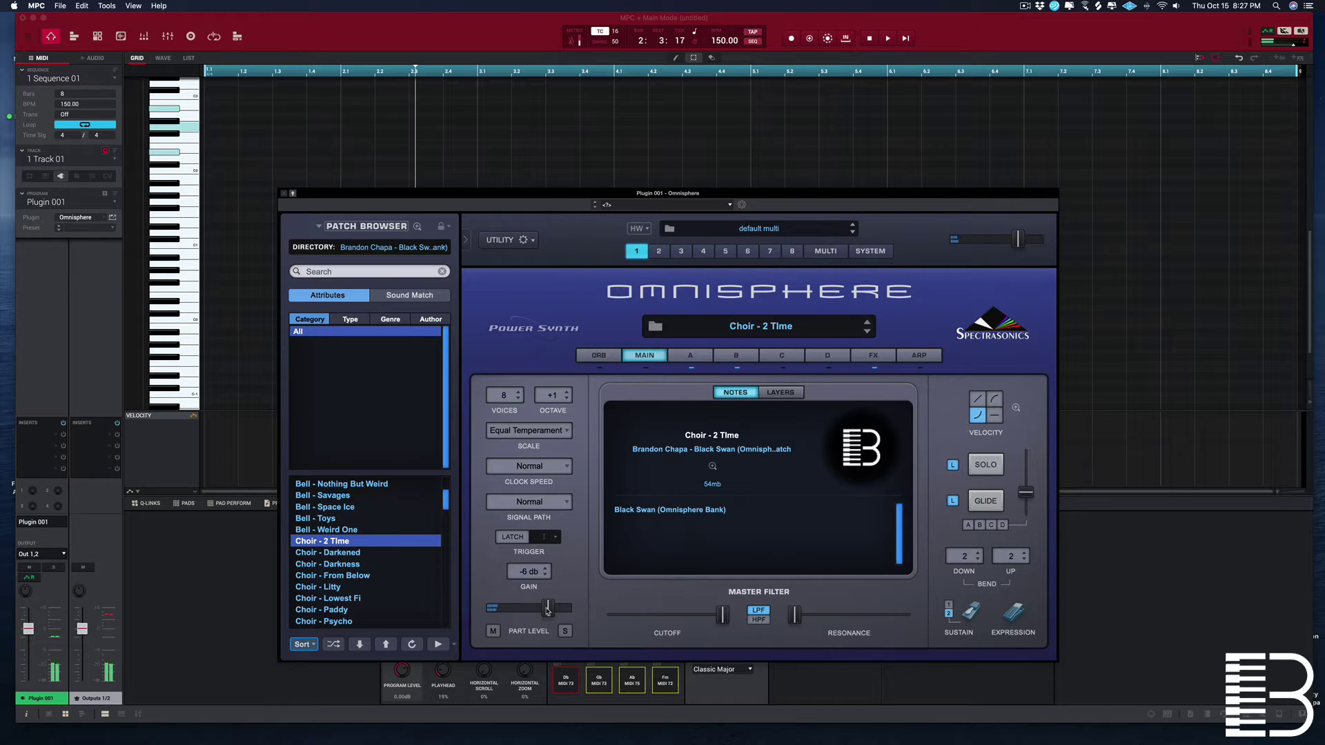
pyautogui.click(327, 564)
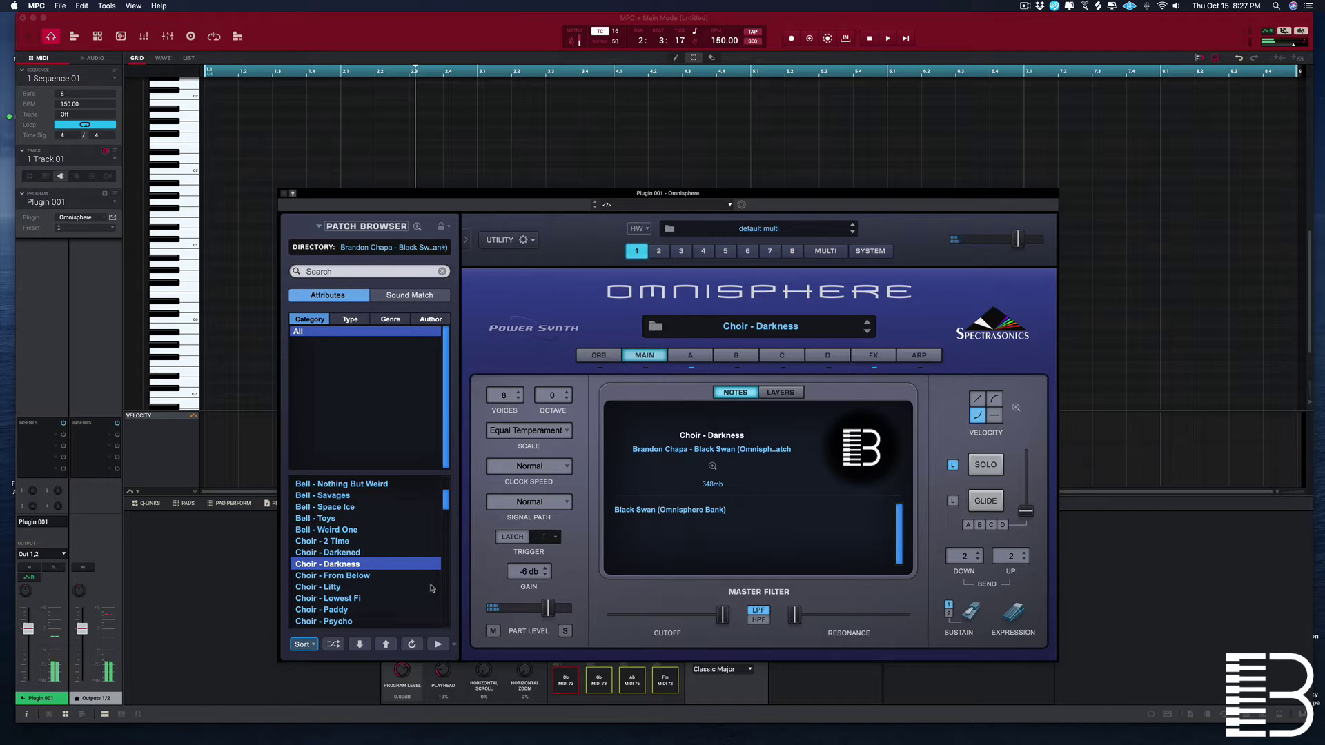
pyautogui.click(407, 587)
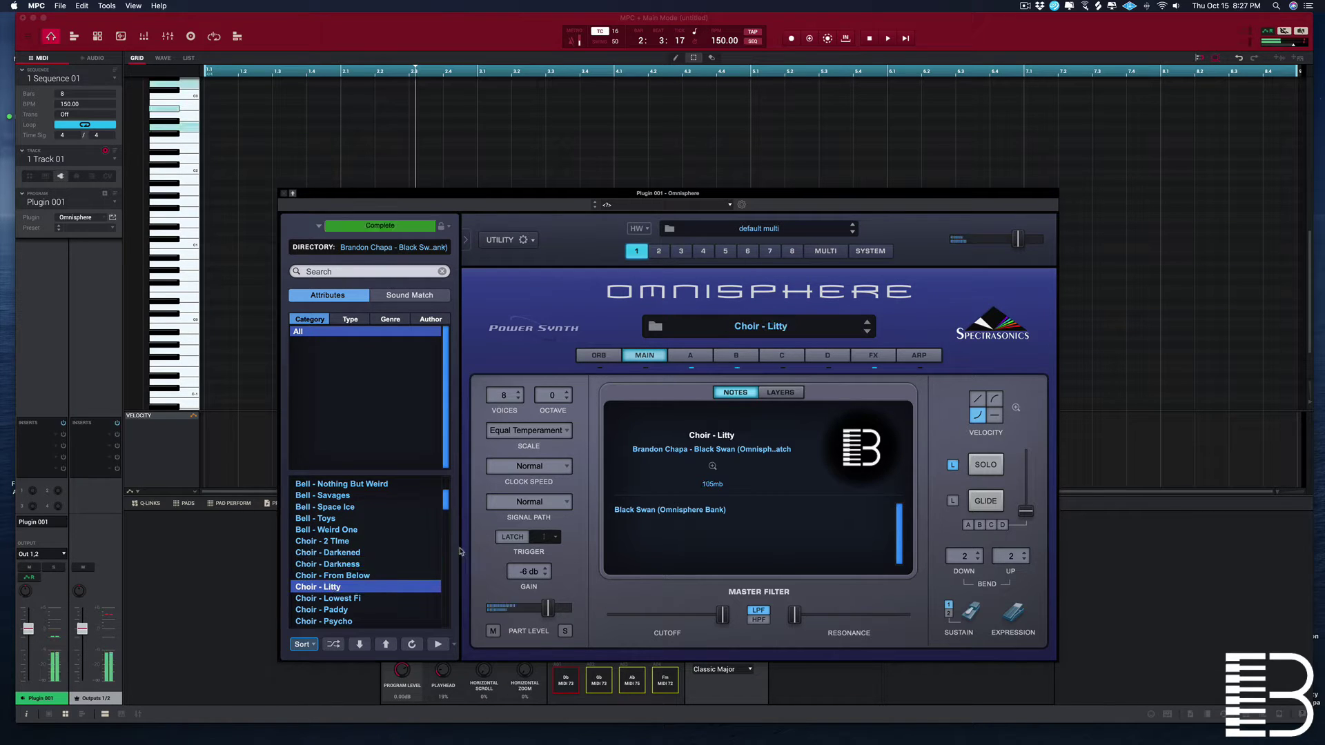
pyautogui.scroll(-3, 445, 514)
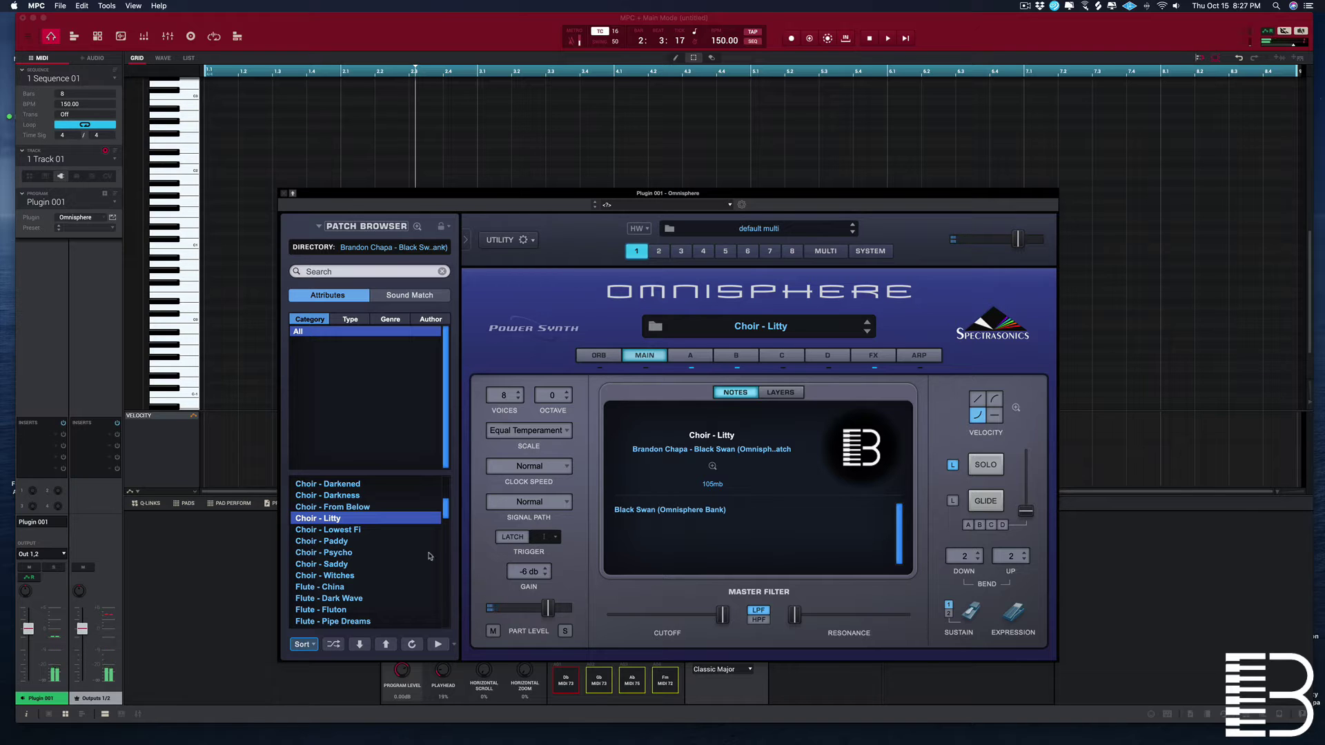
pyautogui.press('Down')
pyautogui.press('Down')
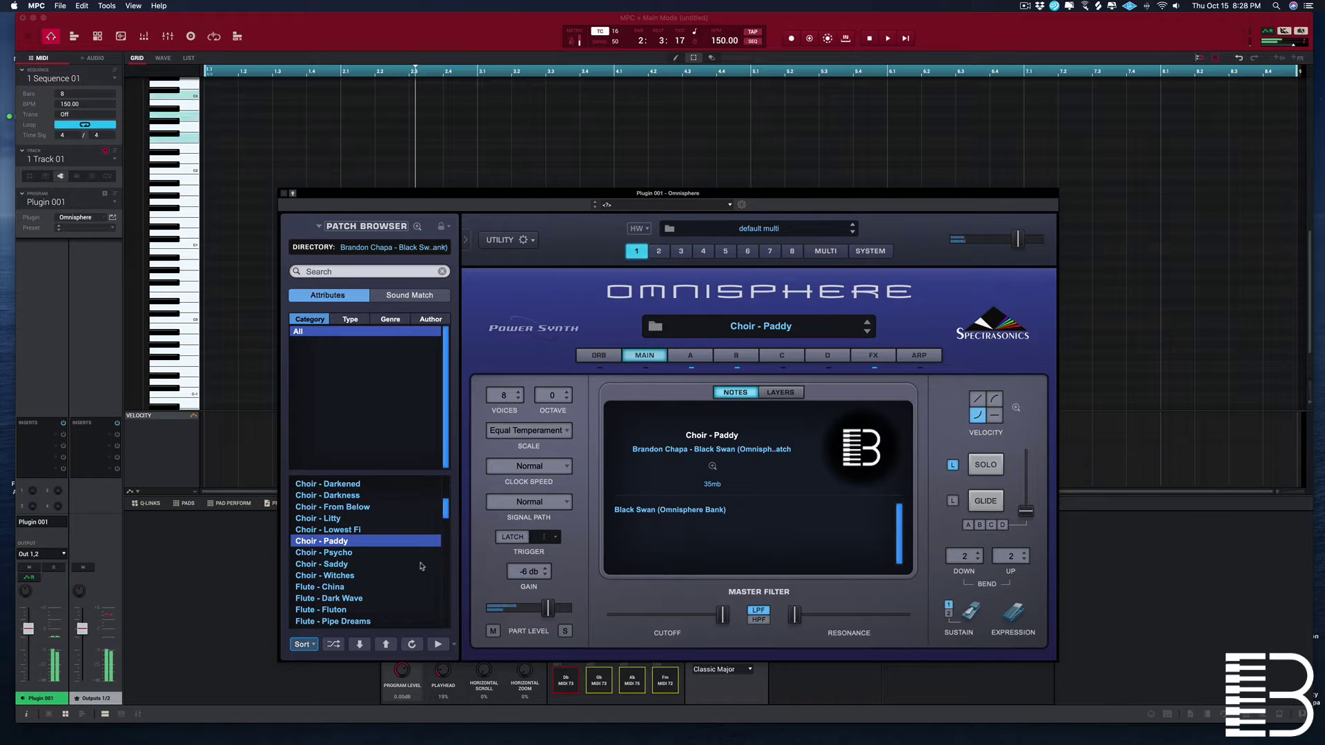
pyautogui.click(327, 576)
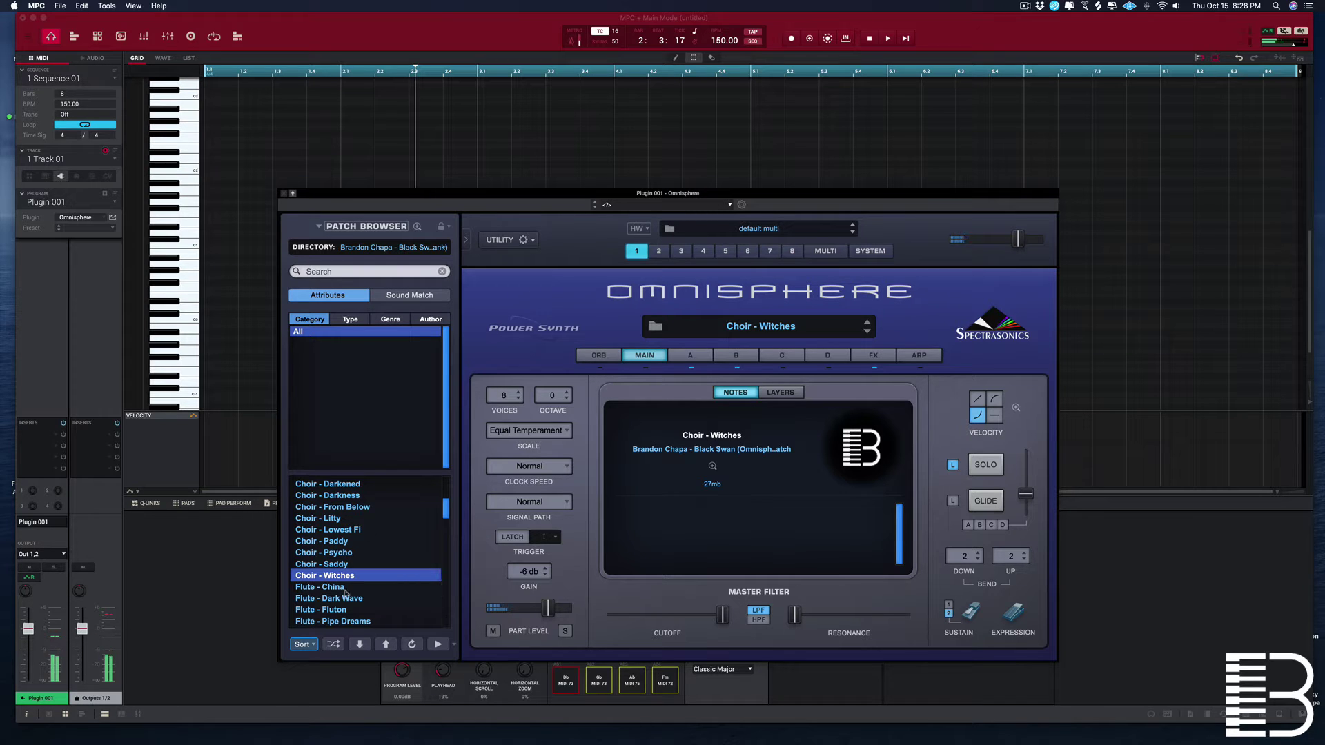
# Step: Audition the Flute patches China, Dark Wave and Pipe Dreams from the Black Swan bank
pyautogui.scroll(-2, 347, 562)
pyautogui.click(347, 563)
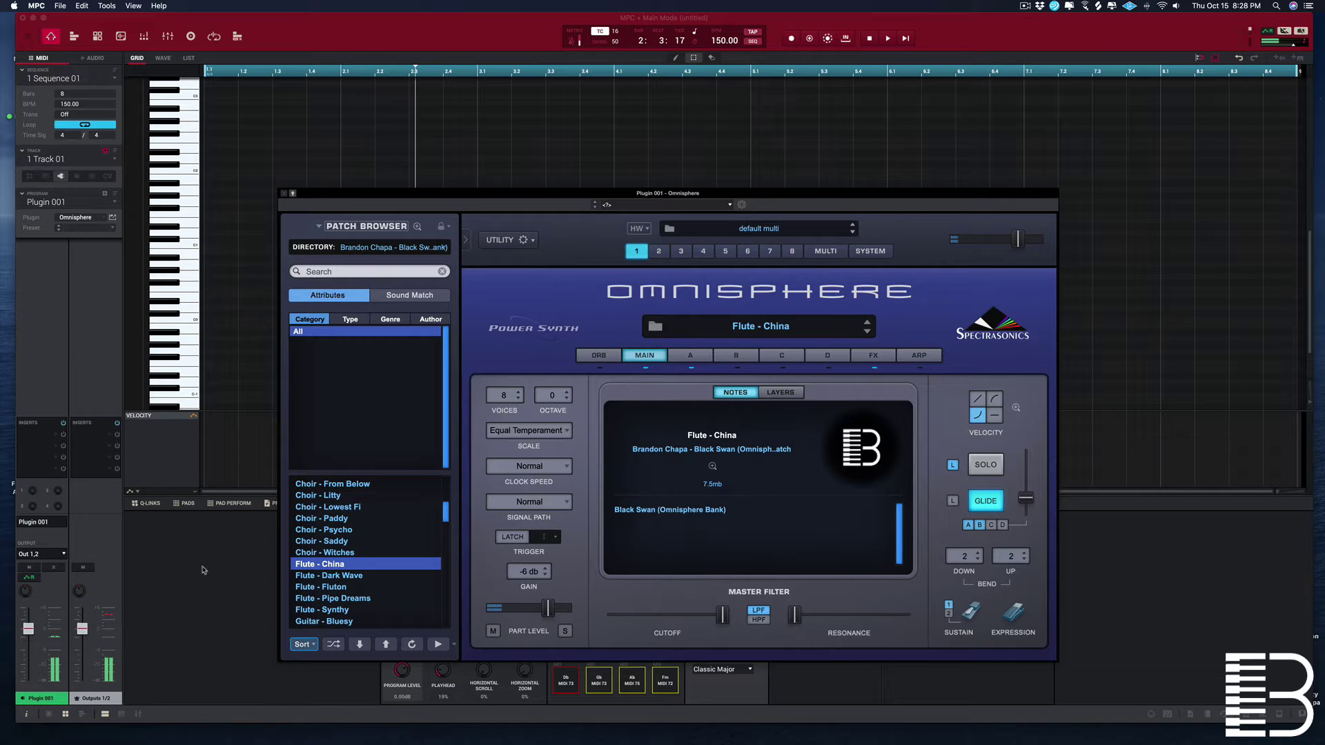
pyautogui.press('Down')
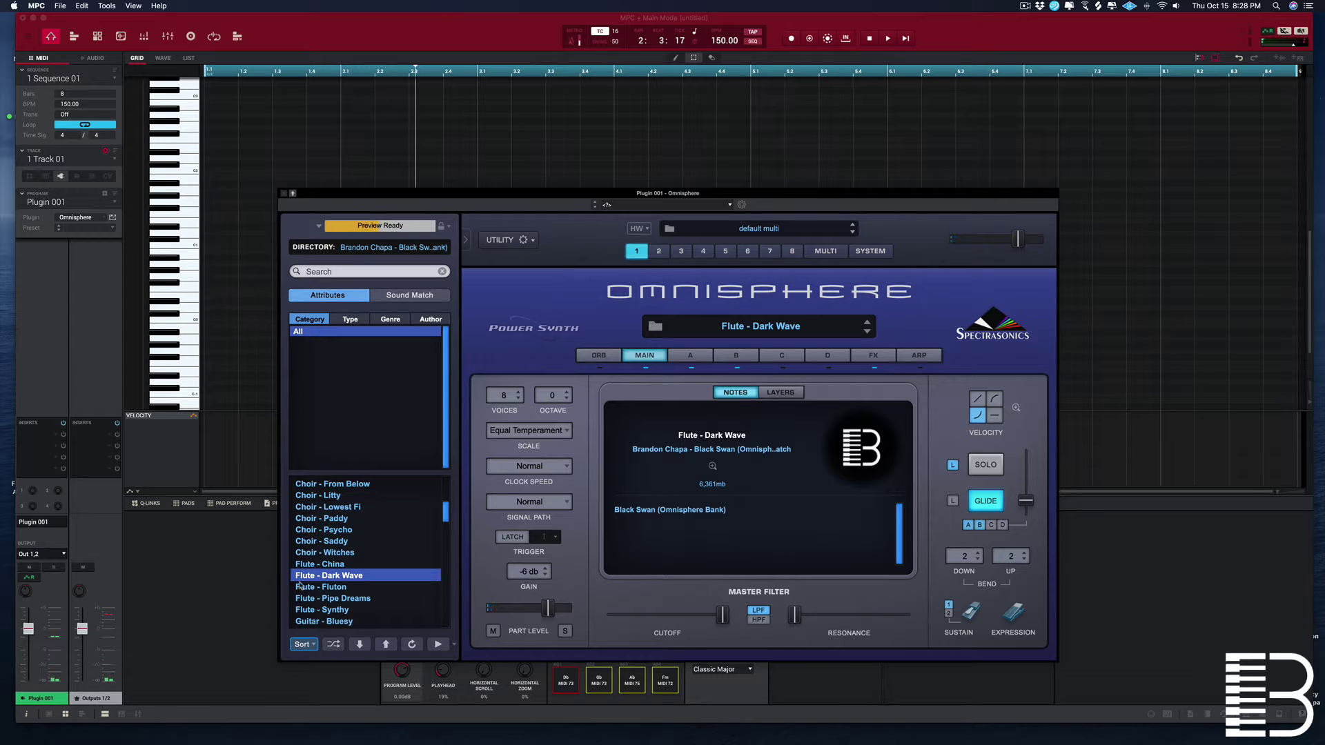
pyautogui.click(321, 597)
# Step: Audition the Guitar patches Bluesy, Feels Good Doesnt It and Traptar
pyautogui.scroll(-2, 439, 521)
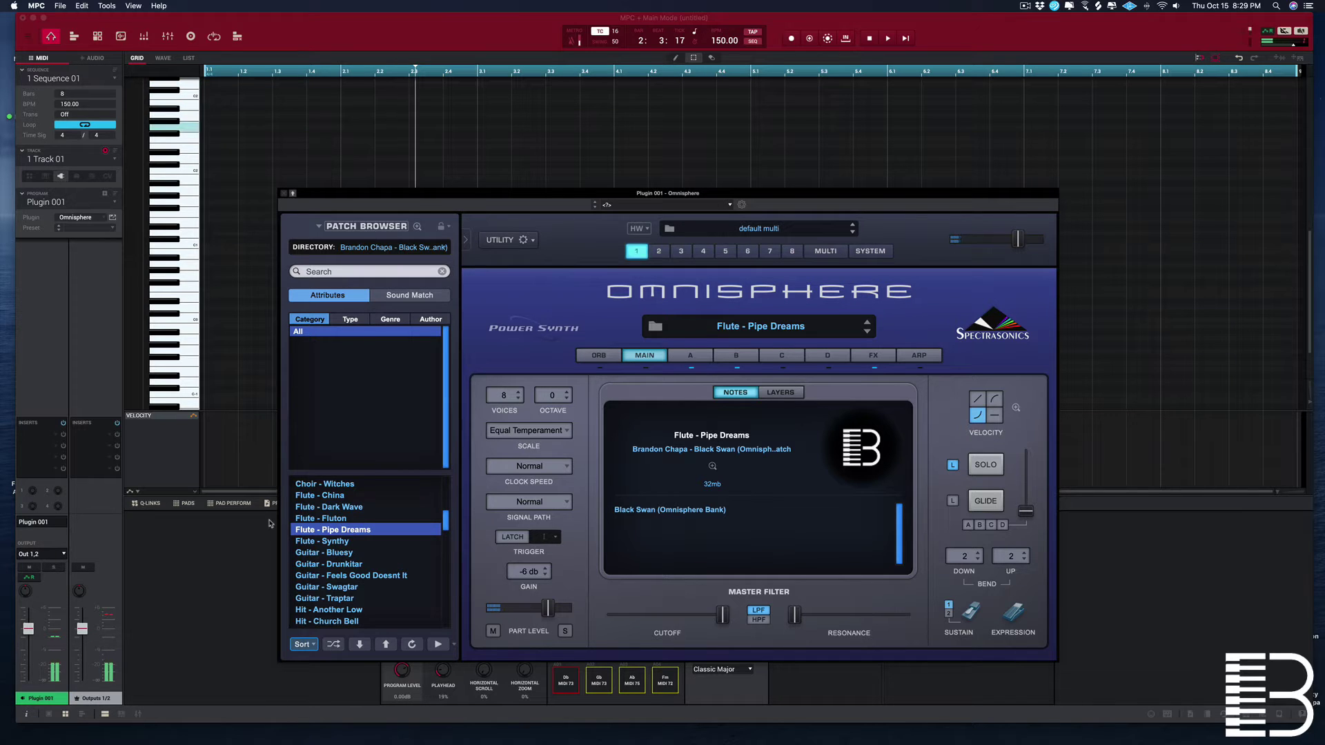
pyautogui.click(316, 554)
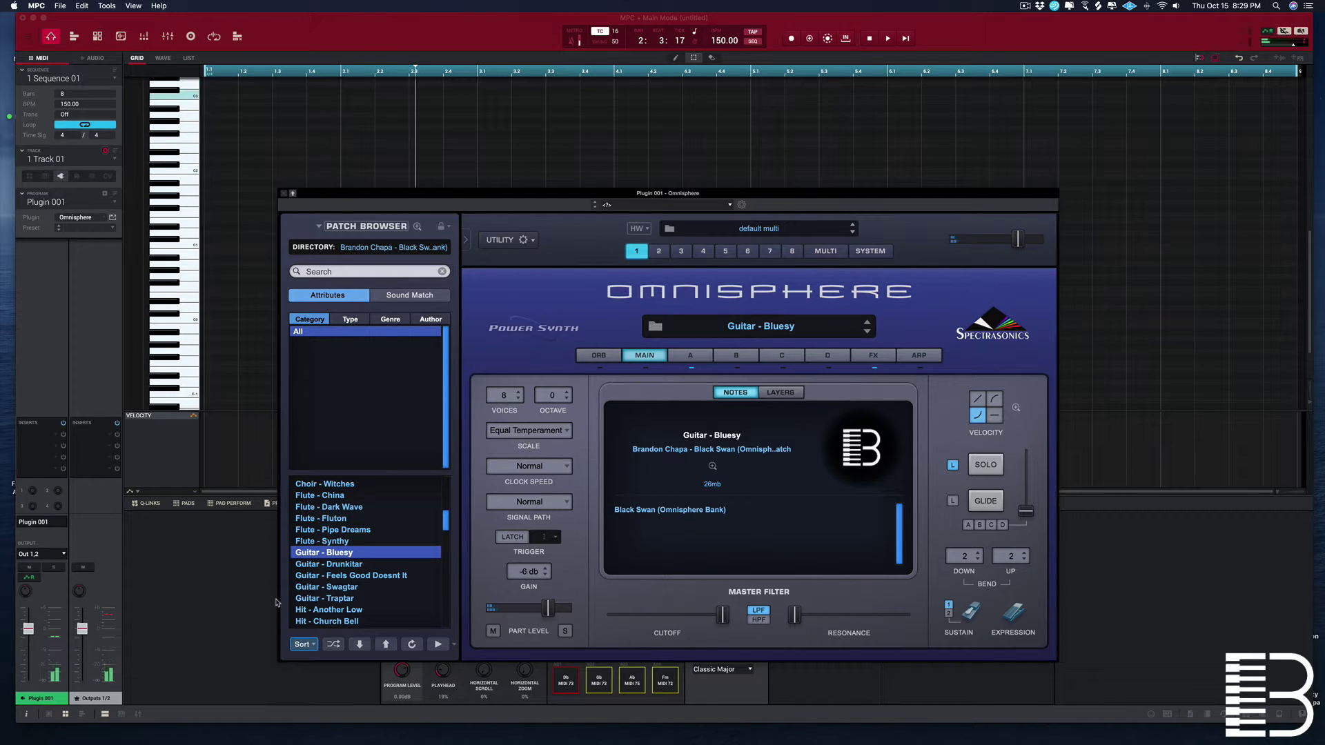
pyautogui.click(324, 577)
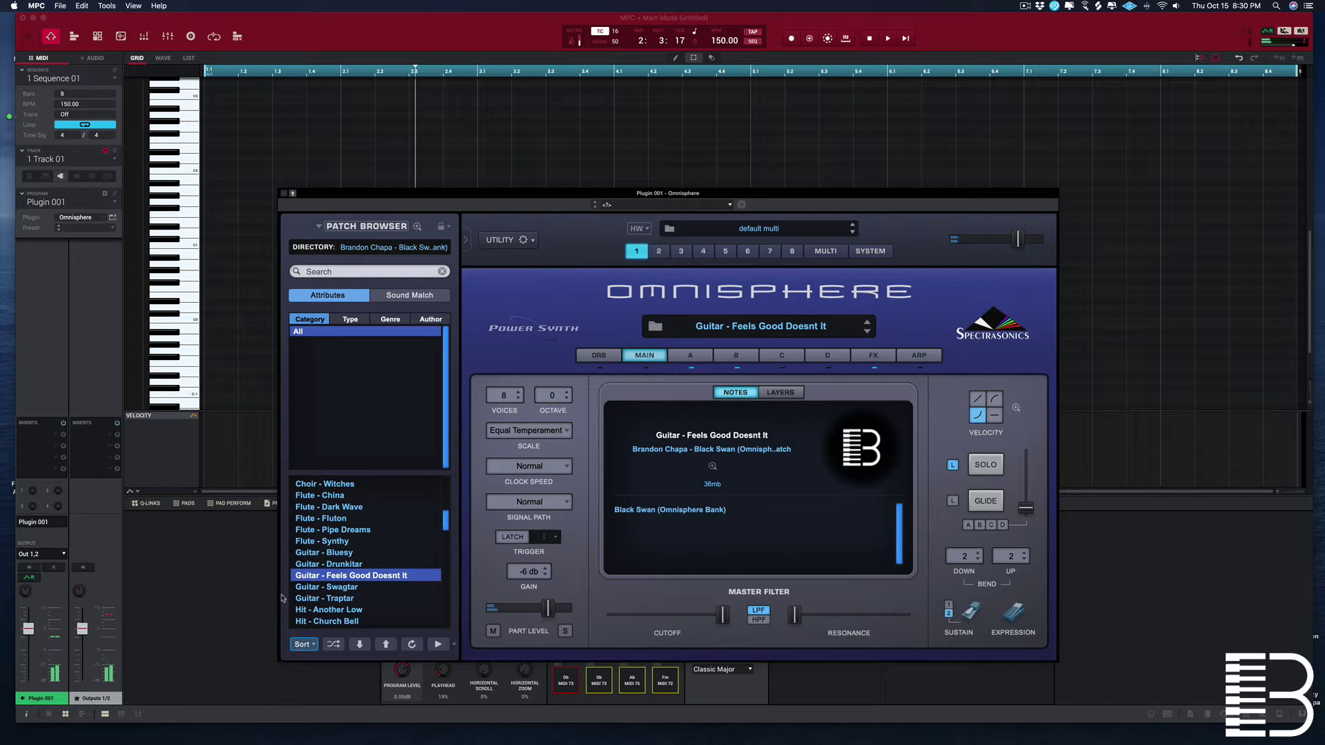
pyautogui.click(314, 600)
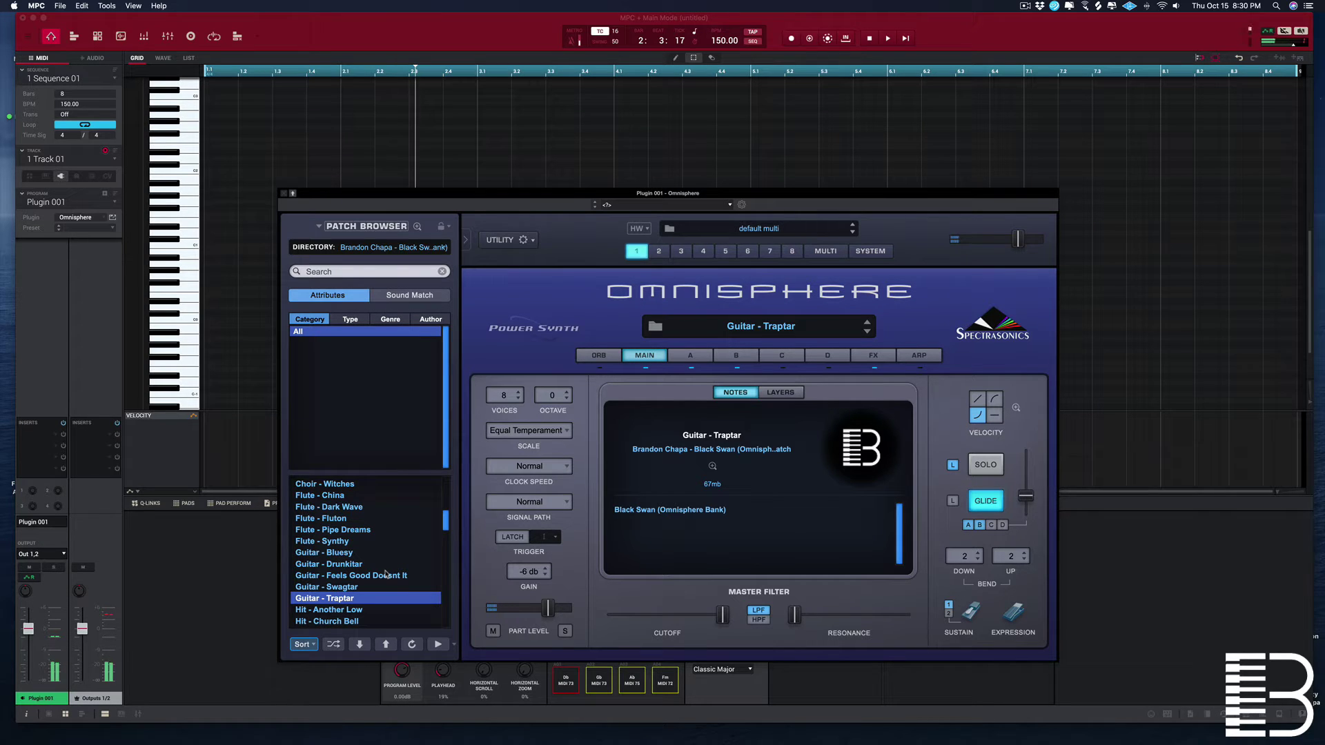
# Step: Load the Hit patches Another Low, From The Back and Maine to hear each one
pyautogui.scroll(-3, 383, 559)
pyautogui.click(338, 565)
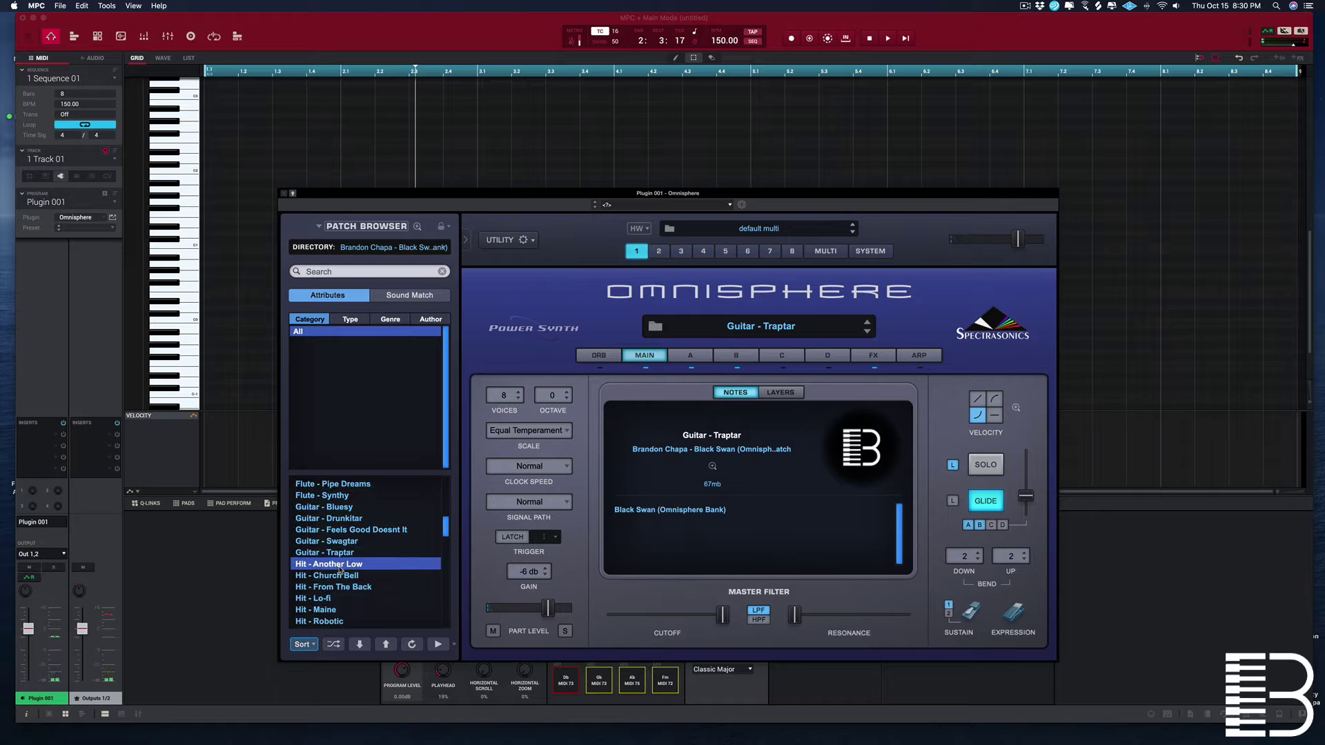
pyautogui.click(383, 587)
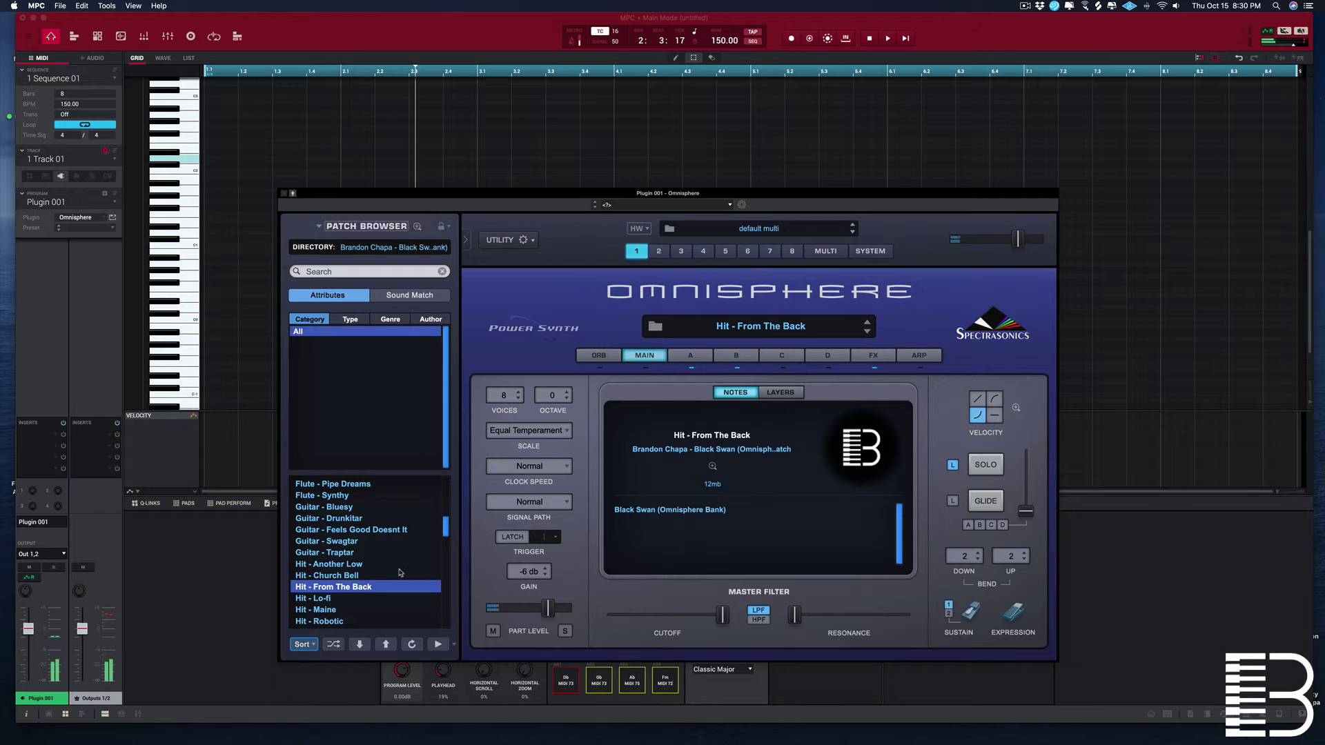
pyautogui.scroll(-3, 393, 573)
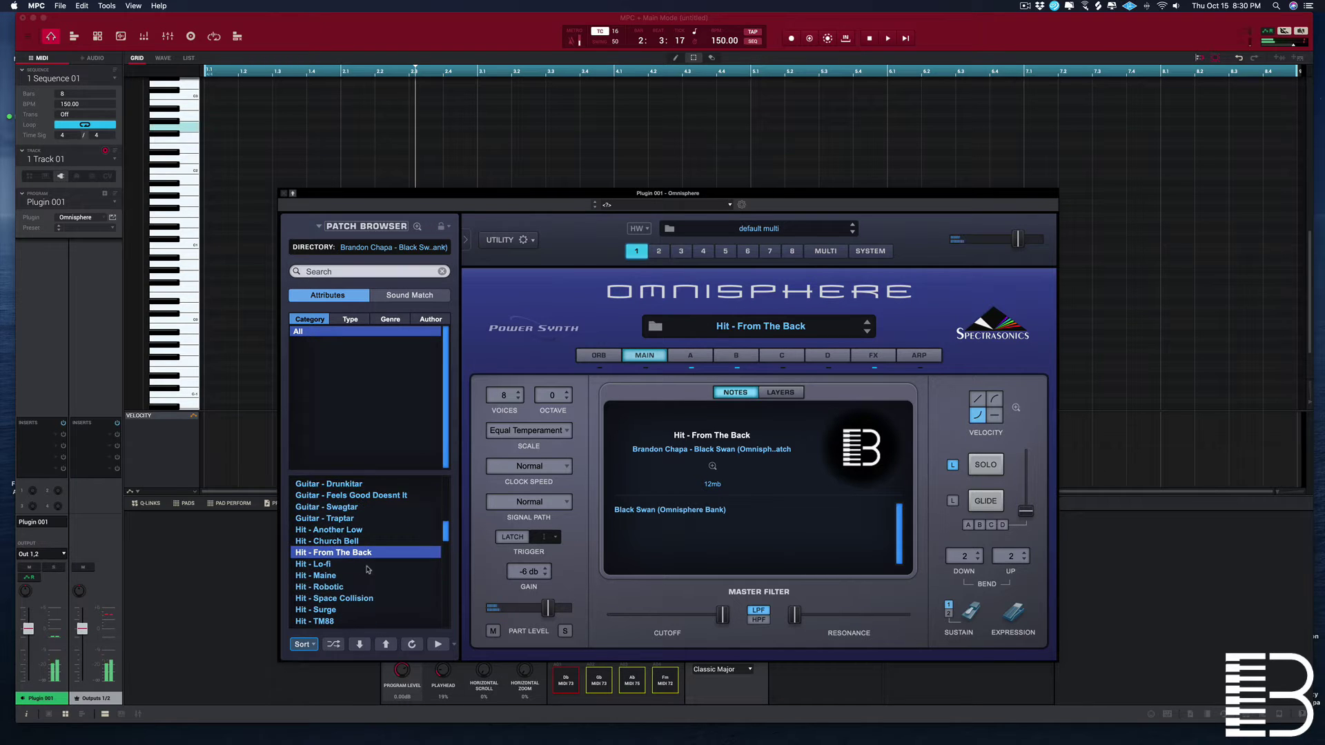
pyautogui.click(331, 576)
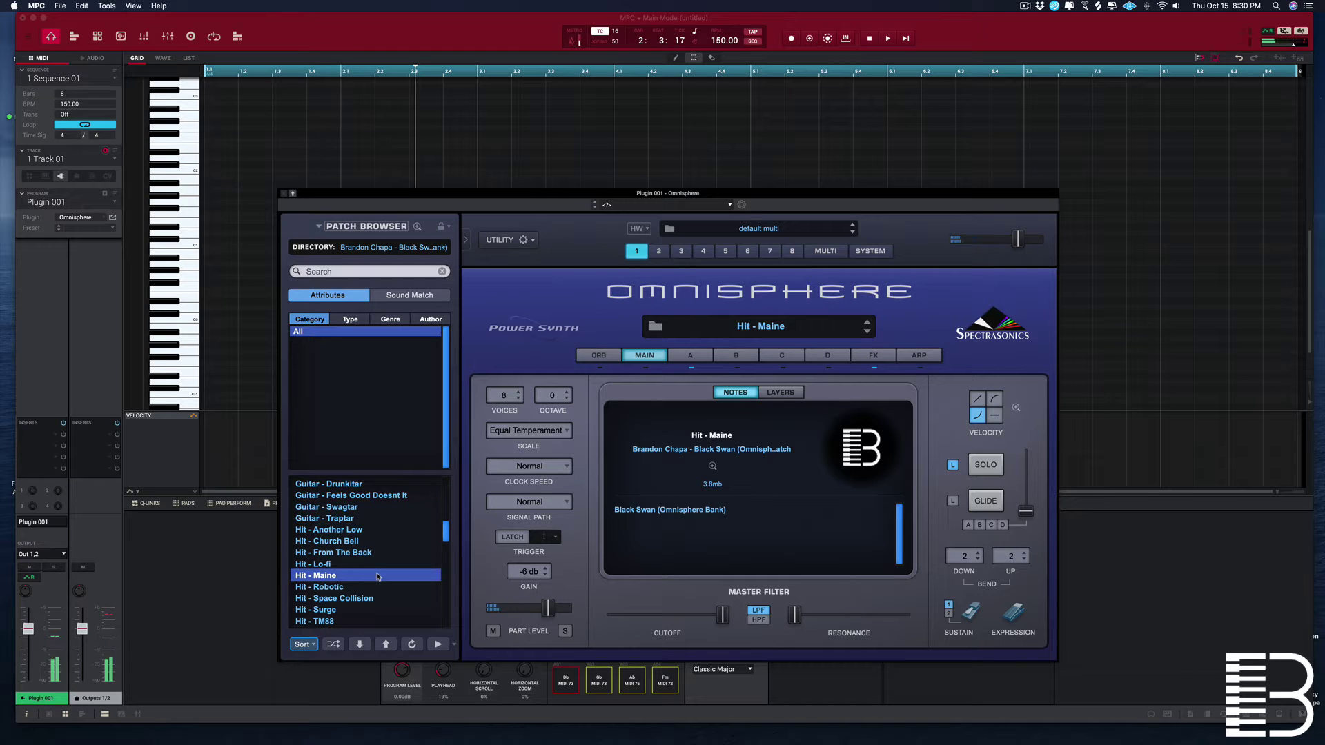
# Step: Audition the Hit patches Space Collision, Surge and TM88, followed by Horns - Yeezus
pyautogui.scroll(-2, 373, 563)
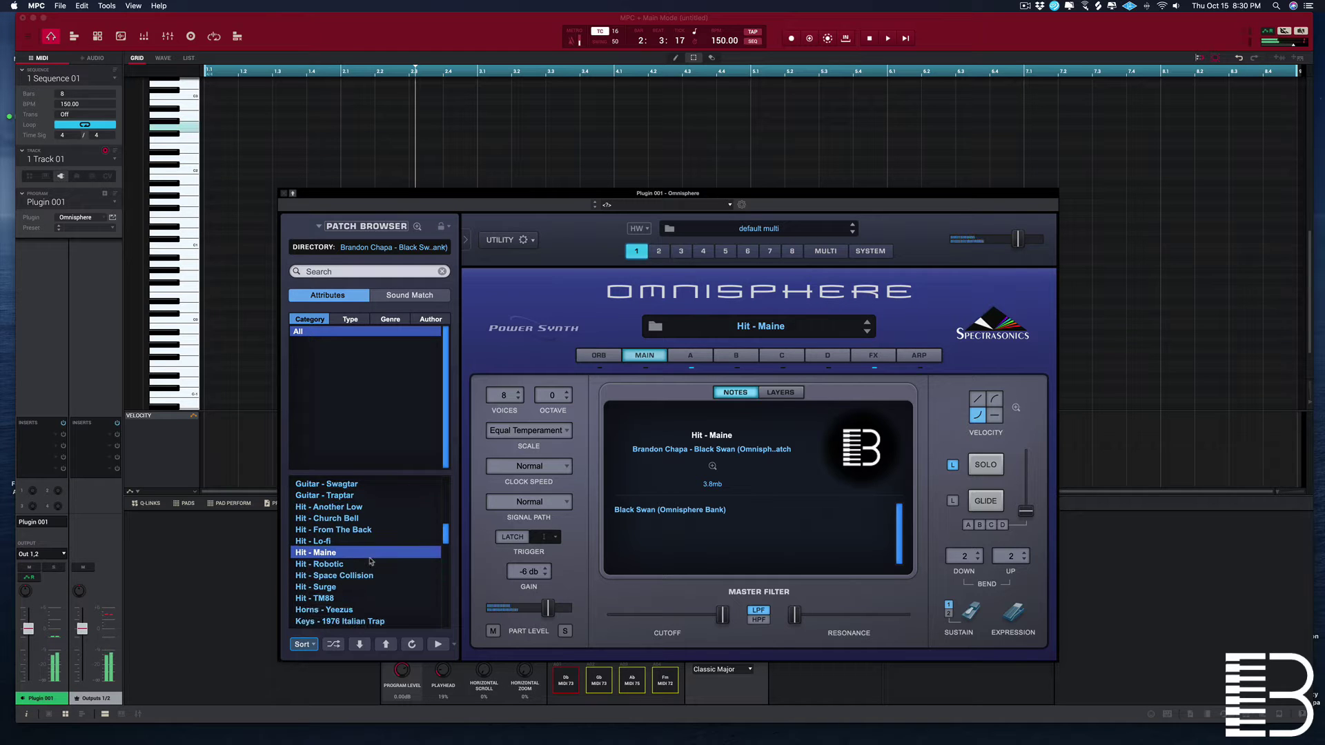
pyautogui.click(322, 576)
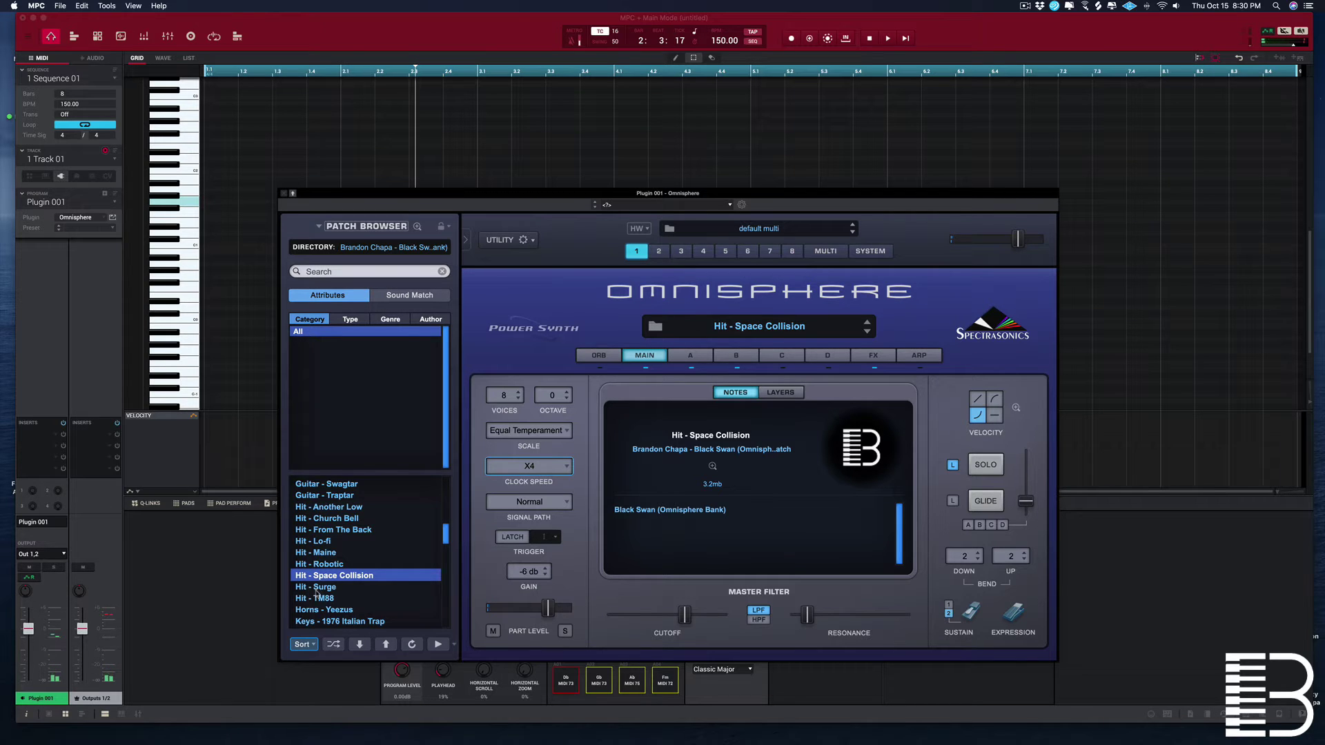
pyautogui.click(317, 587)
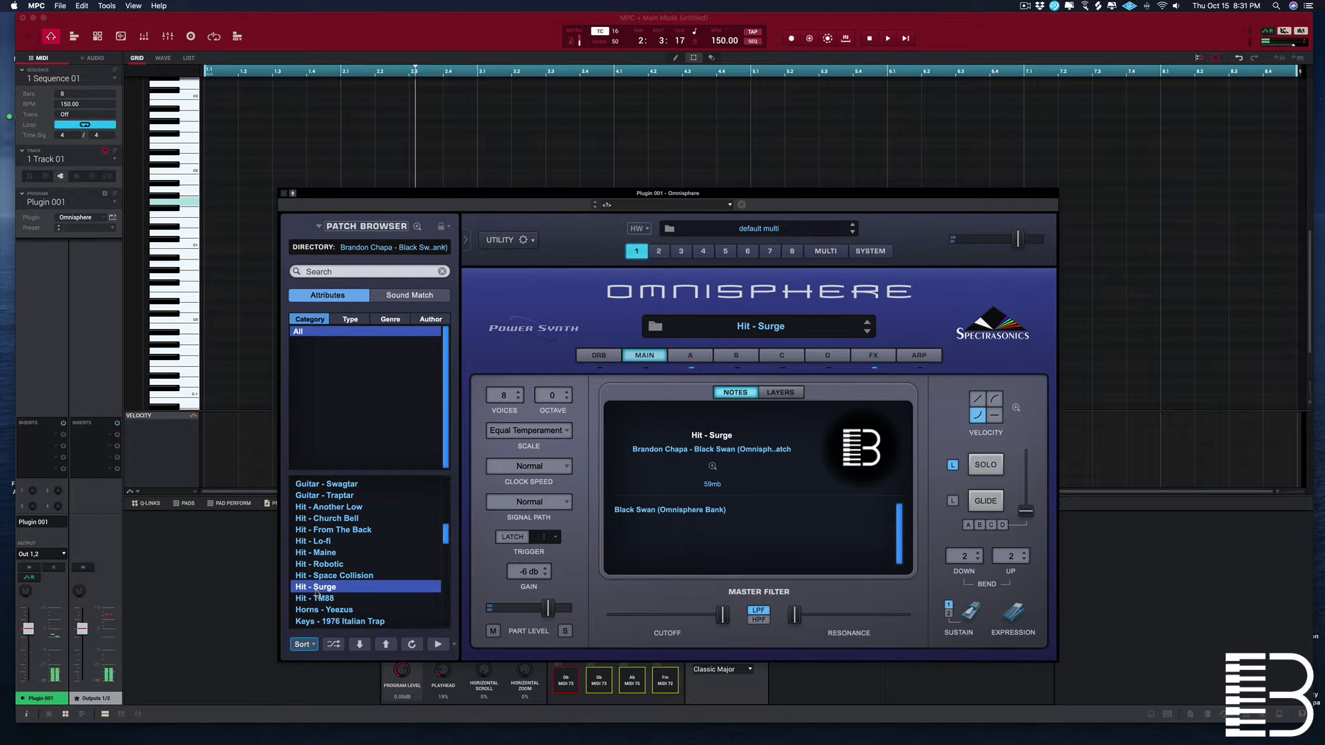
pyautogui.click(316, 599)
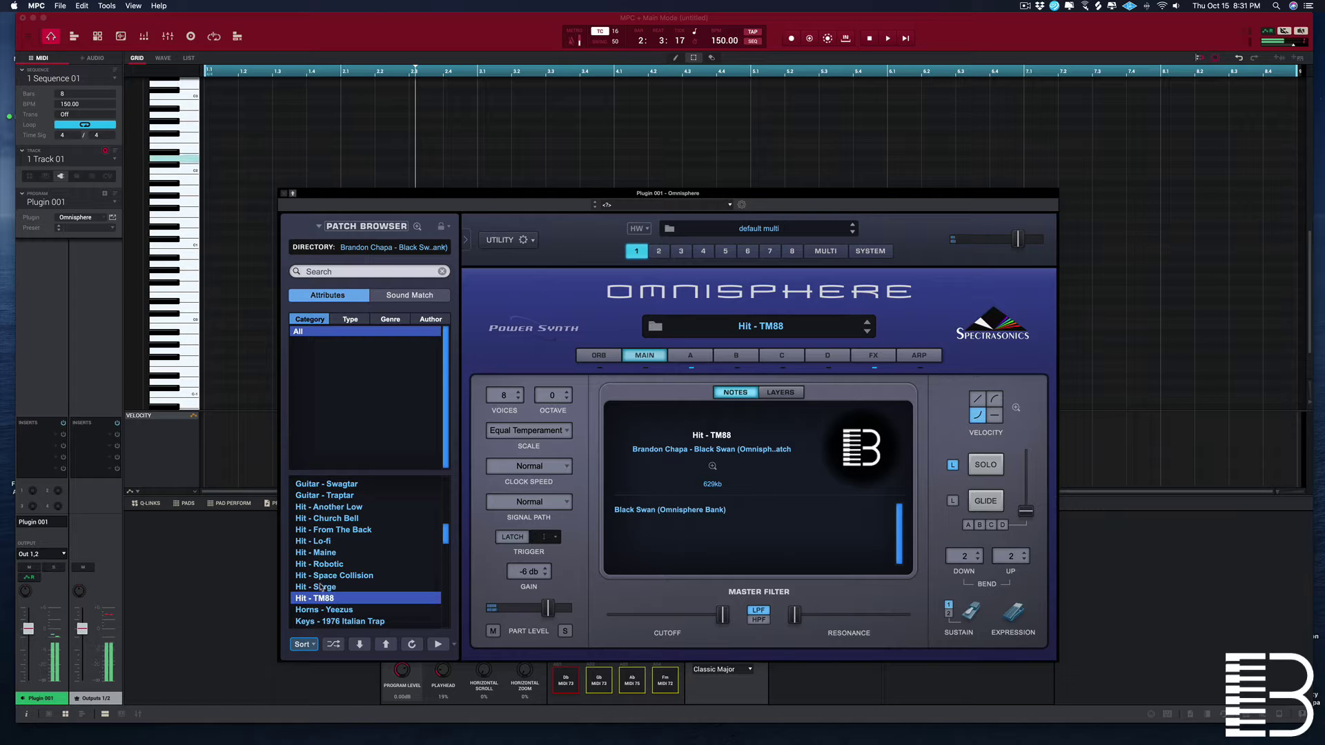
pyautogui.press('Down')
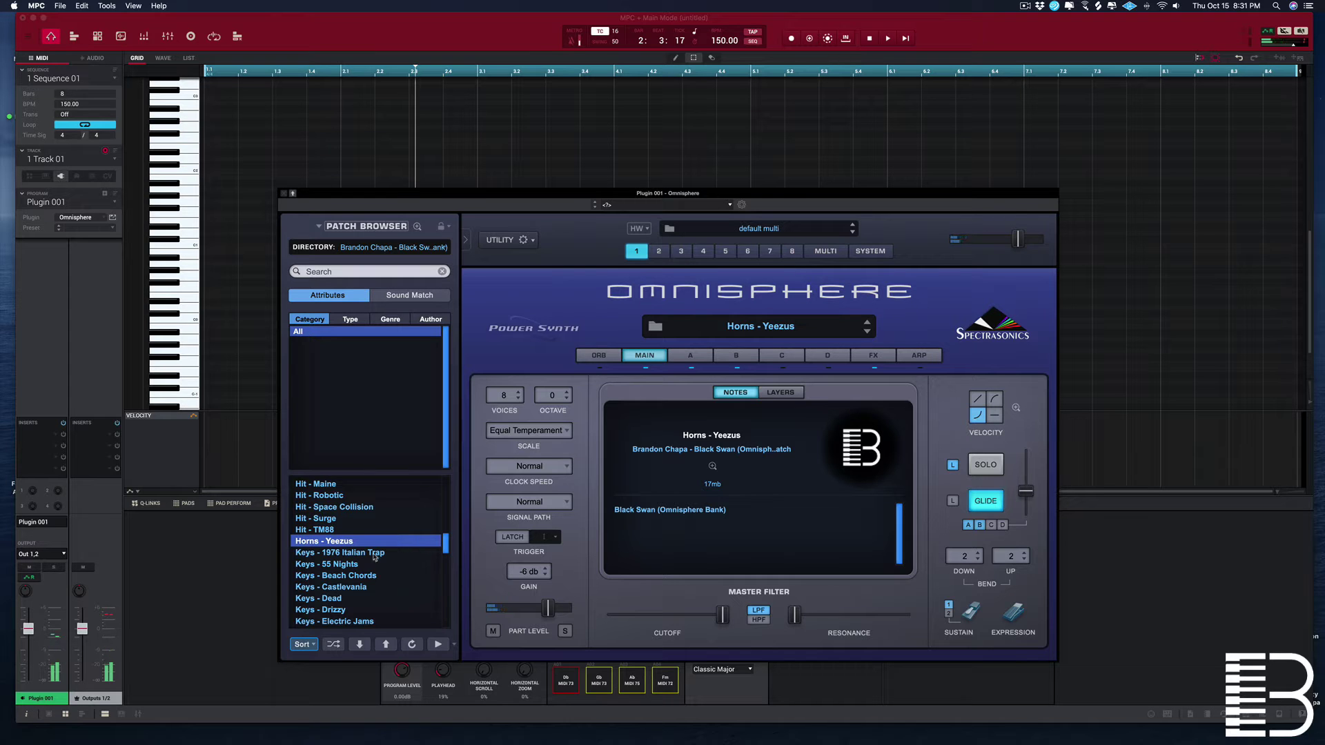
# Step: Audition the Keys patches 55 Nights, Castlevania and Drizzy
pyautogui.click(345, 563)
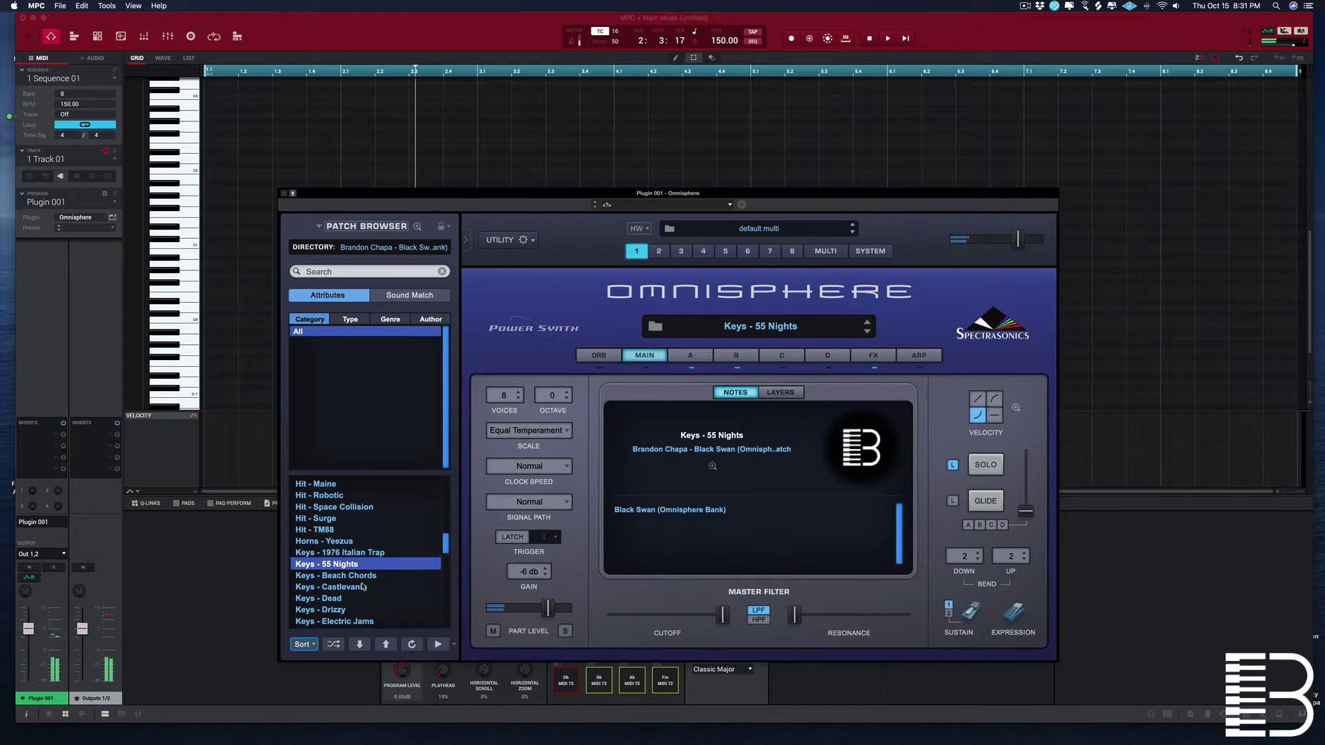
pyautogui.click(364, 586)
pyautogui.scroll(-1, 387, 579)
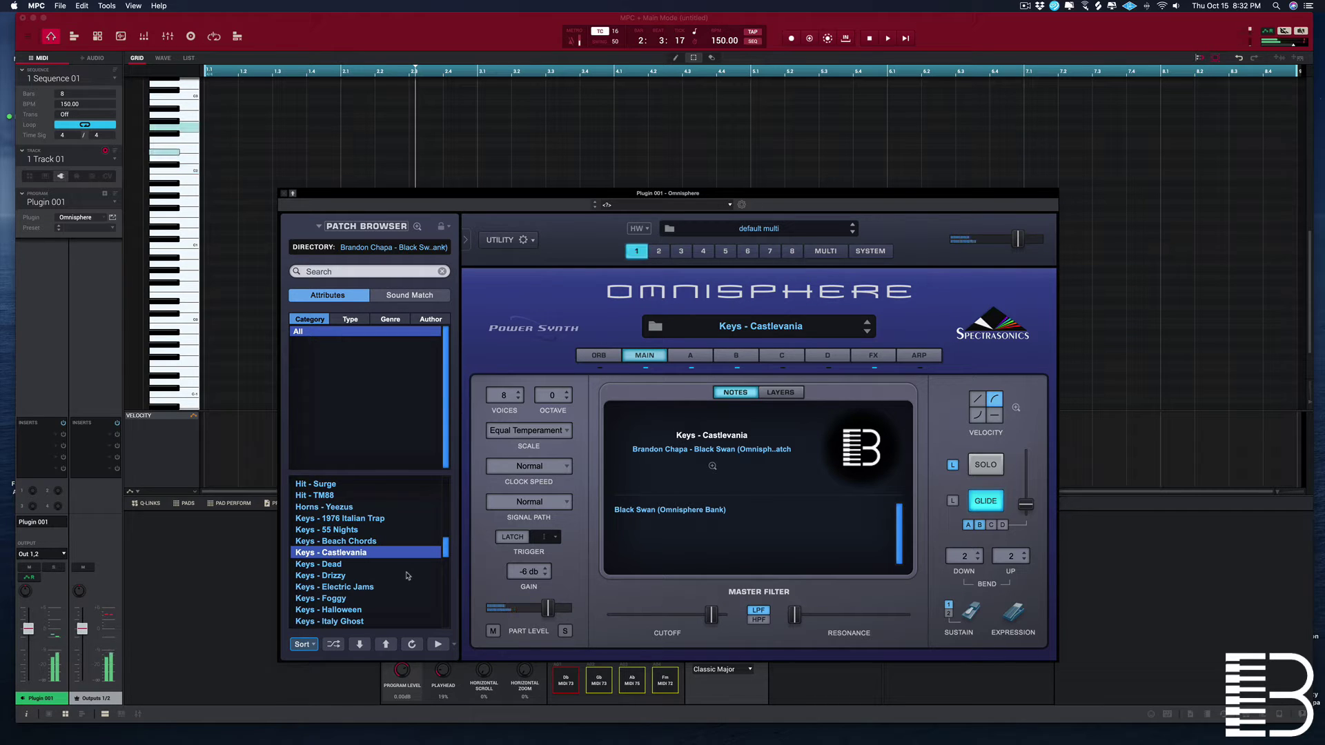
pyautogui.click(335, 576)
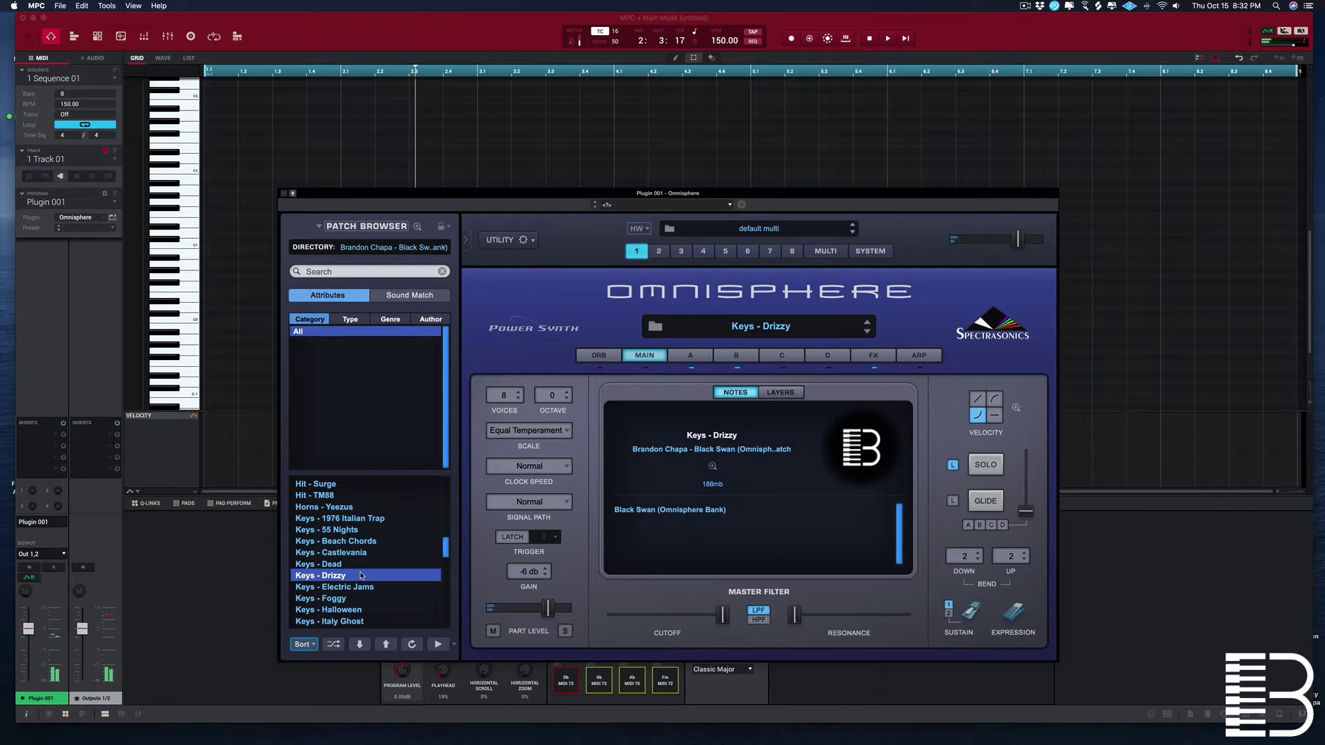
# Step: Load the Keys patches Halloween, Jason Kid and Pirates one after another to hear them
pyautogui.scroll(-2, 361, 576)
pyautogui.click(330, 564)
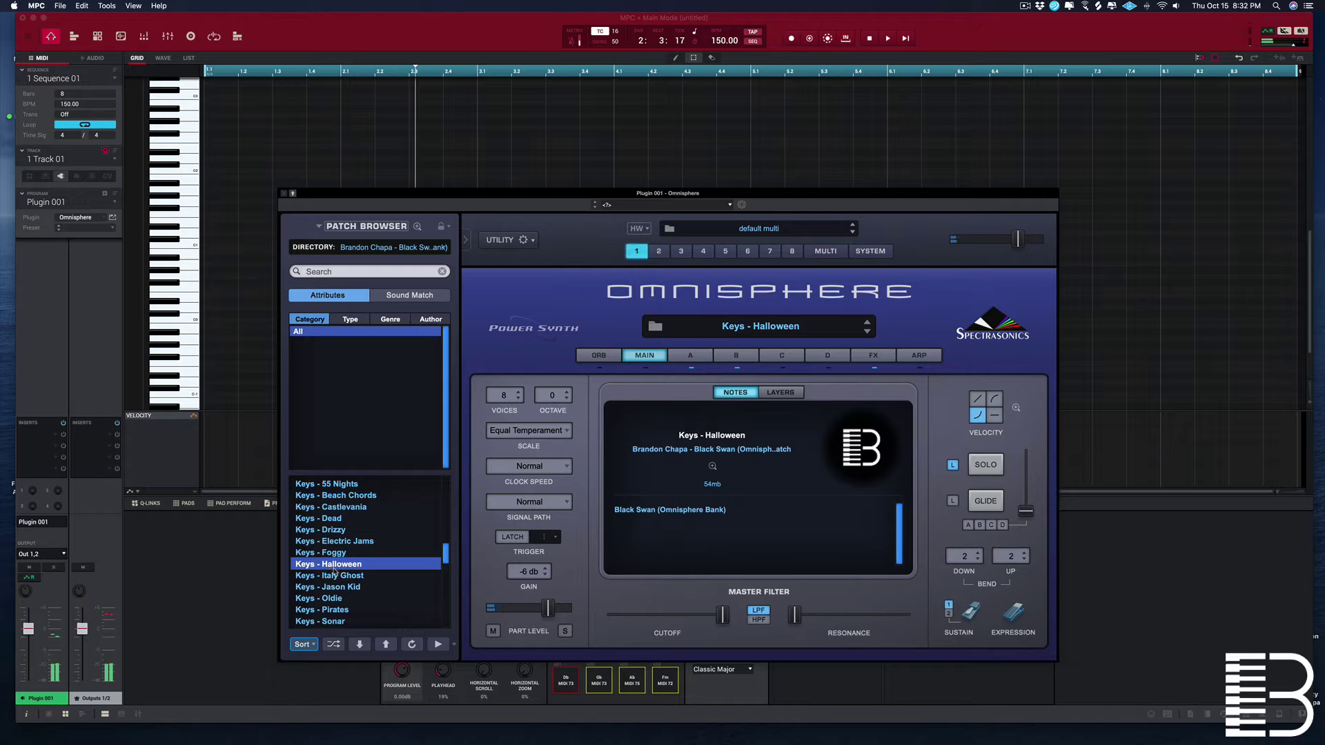
pyautogui.click(341, 587)
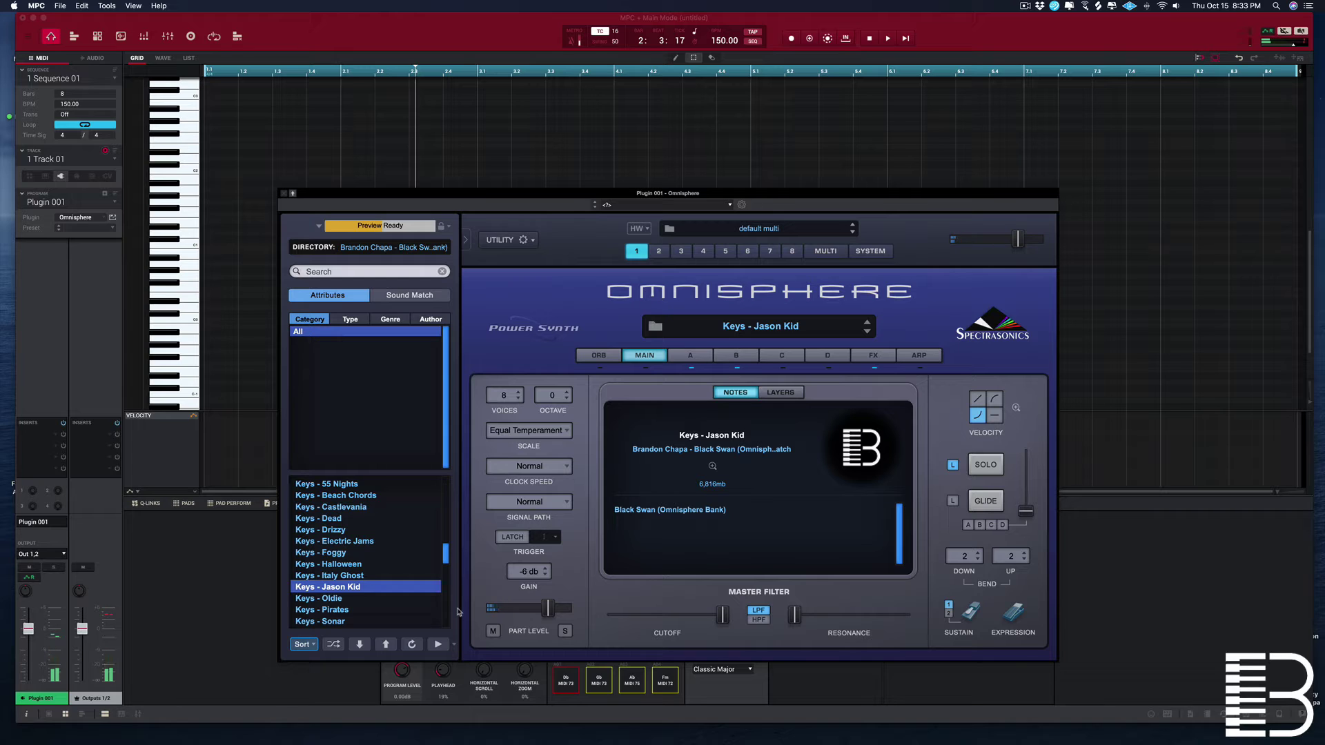
pyautogui.scroll(-3, 358, 564)
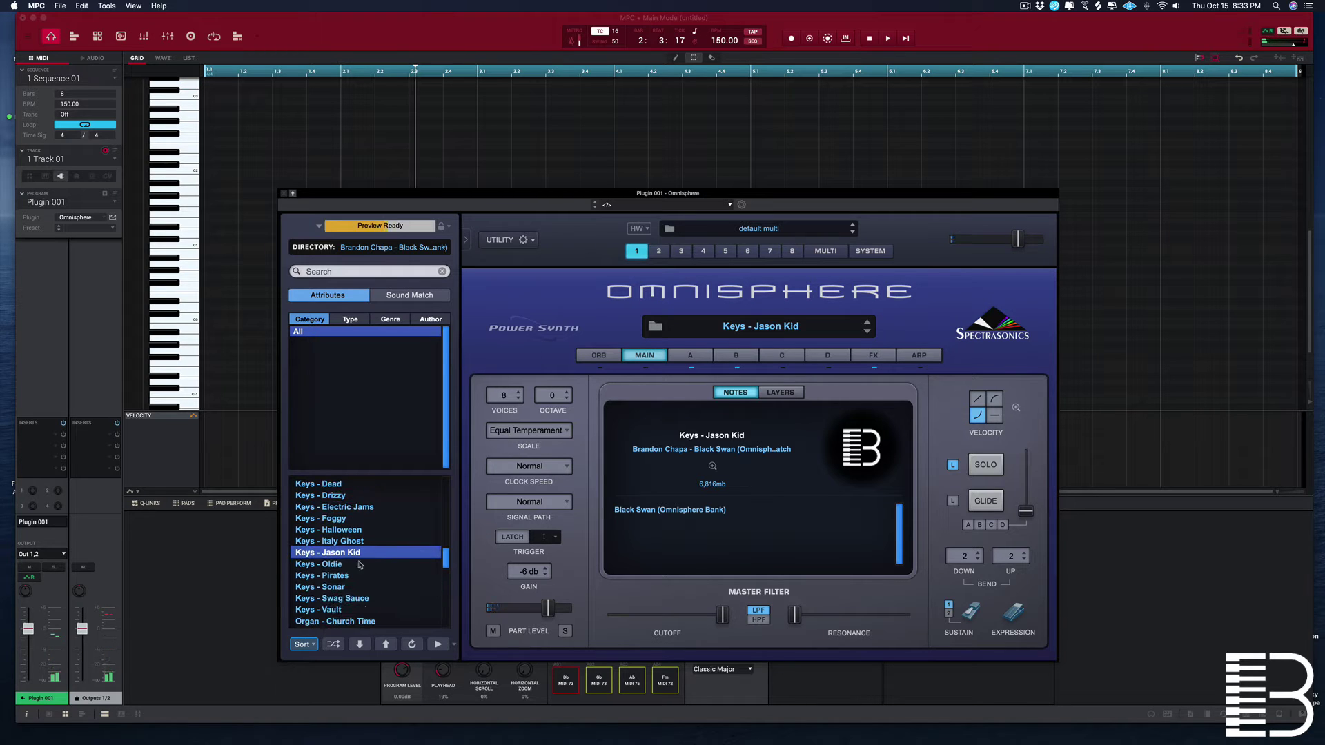
pyautogui.click(323, 575)
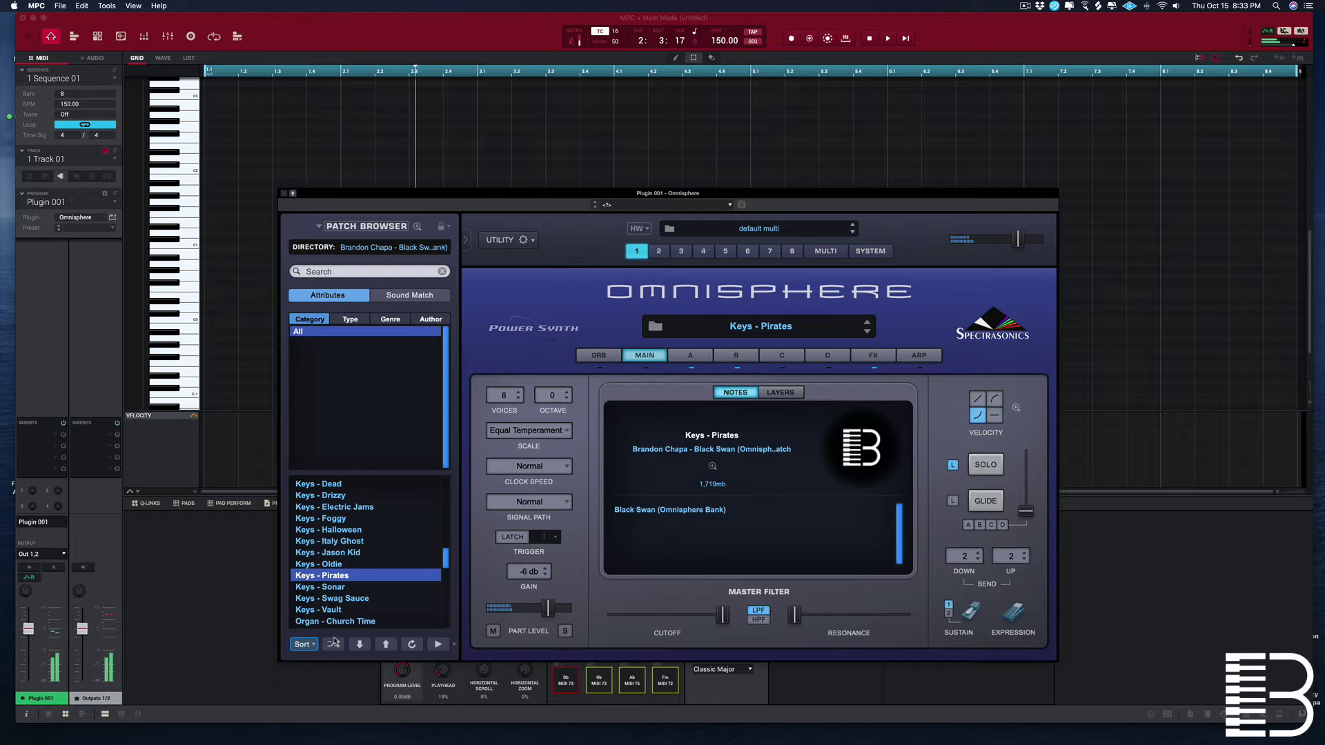
# Step: Audition the Keys patch Swag Sauce, followed by the Organ patches Church Time and ISSA Knife
pyautogui.click(323, 598)
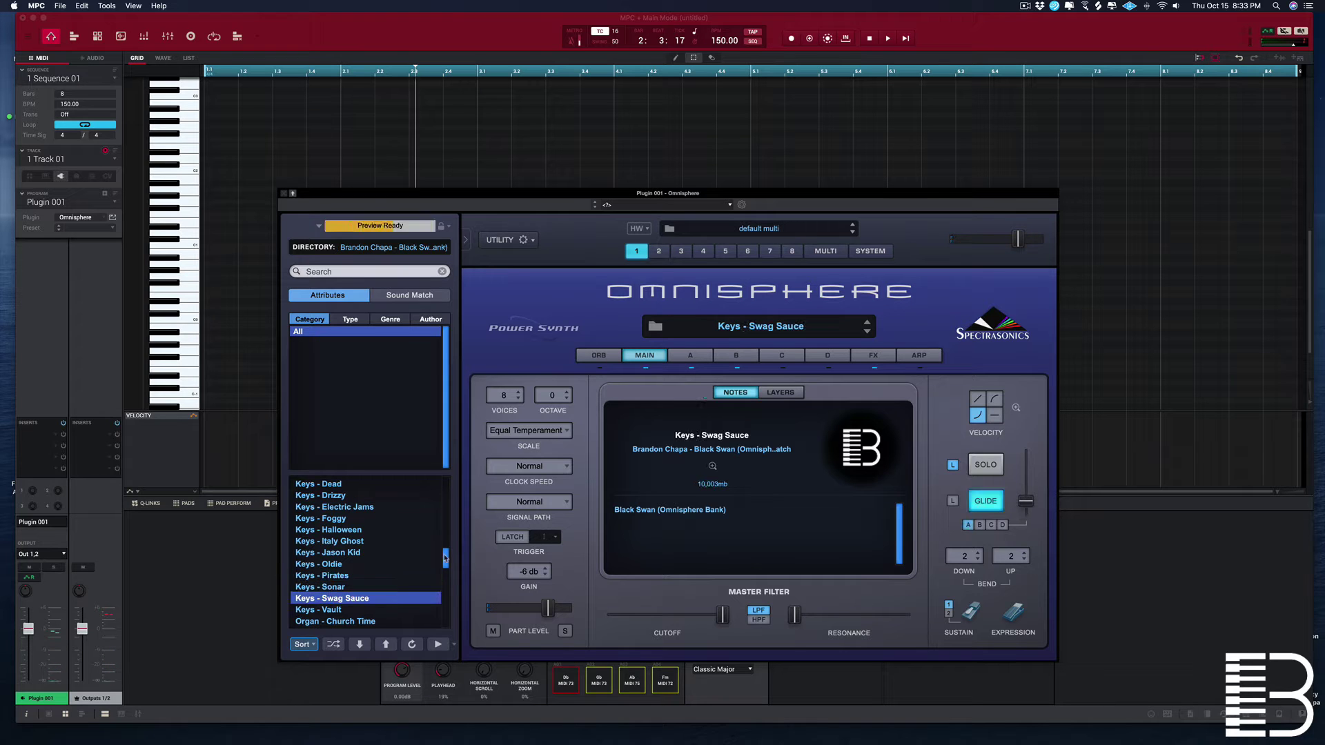
pyautogui.scroll(-3, 445, 559)
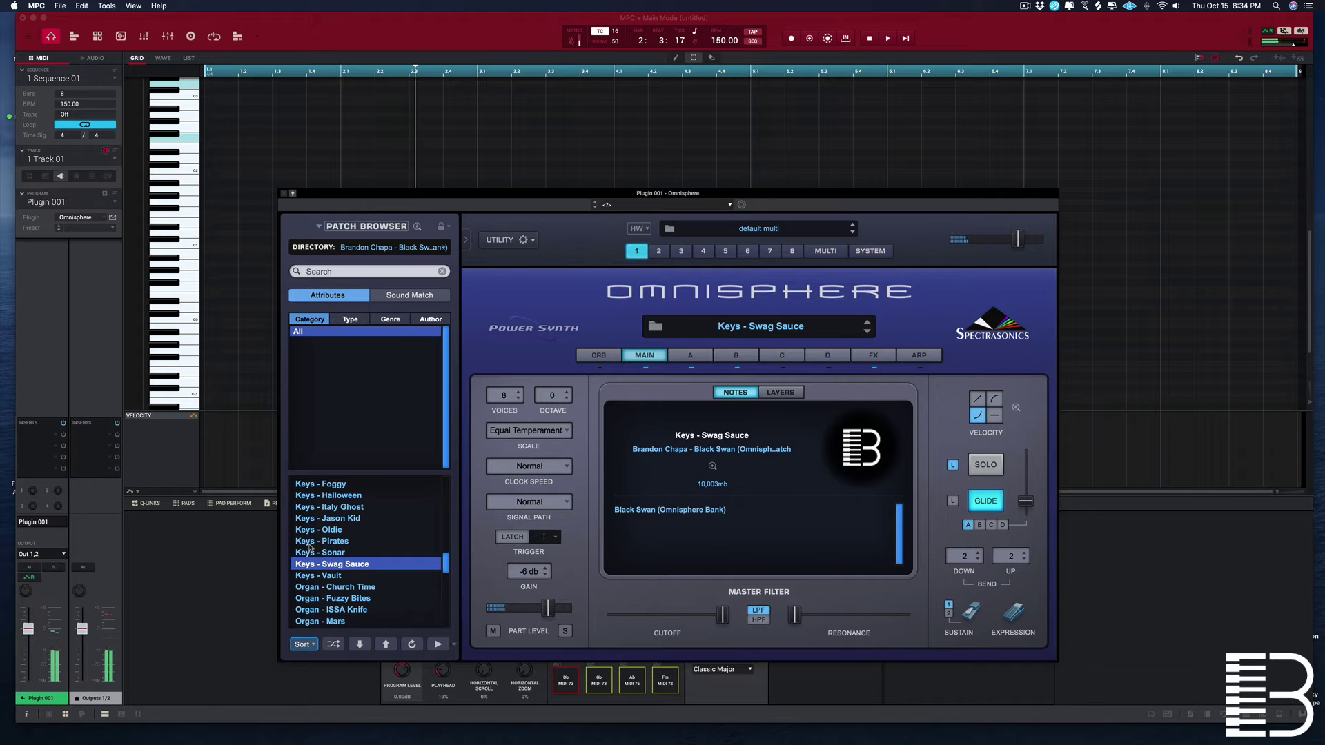
pyautogui.scroll(-3, 325, 548)
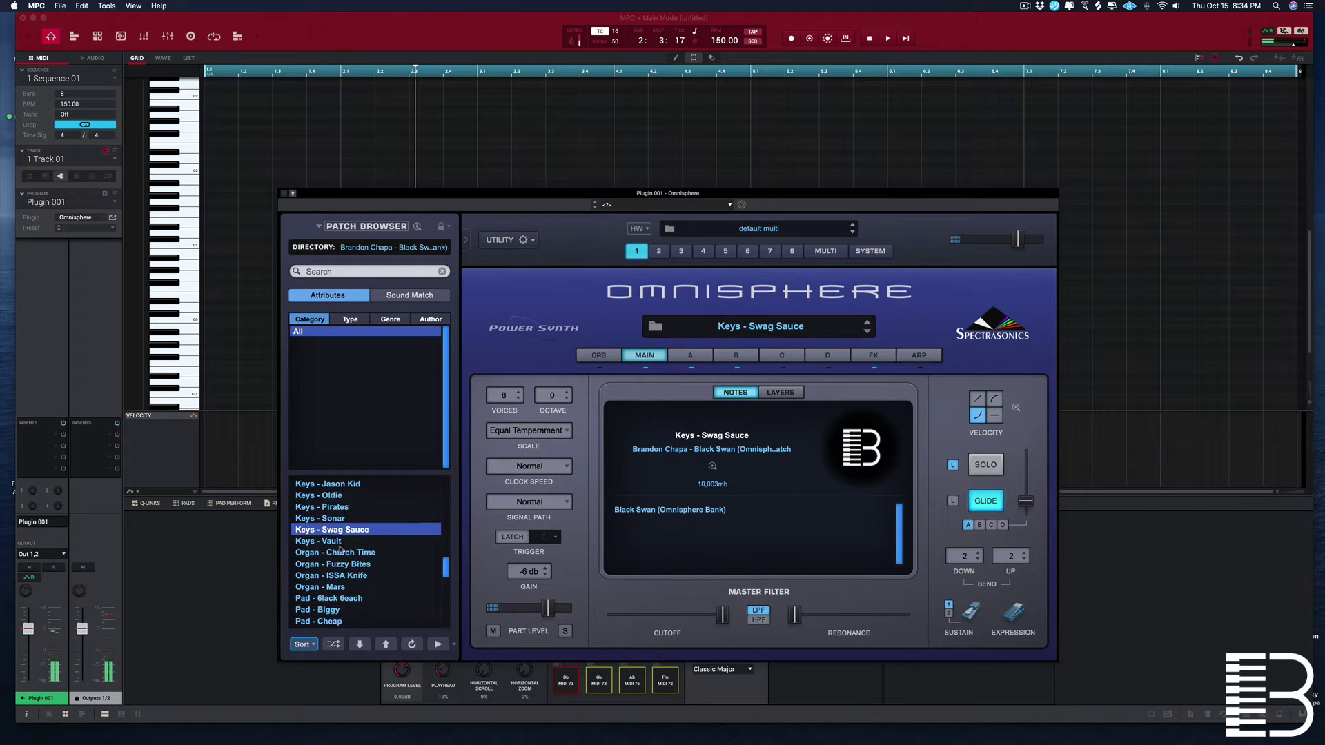
pyautogui.click(340, 552)
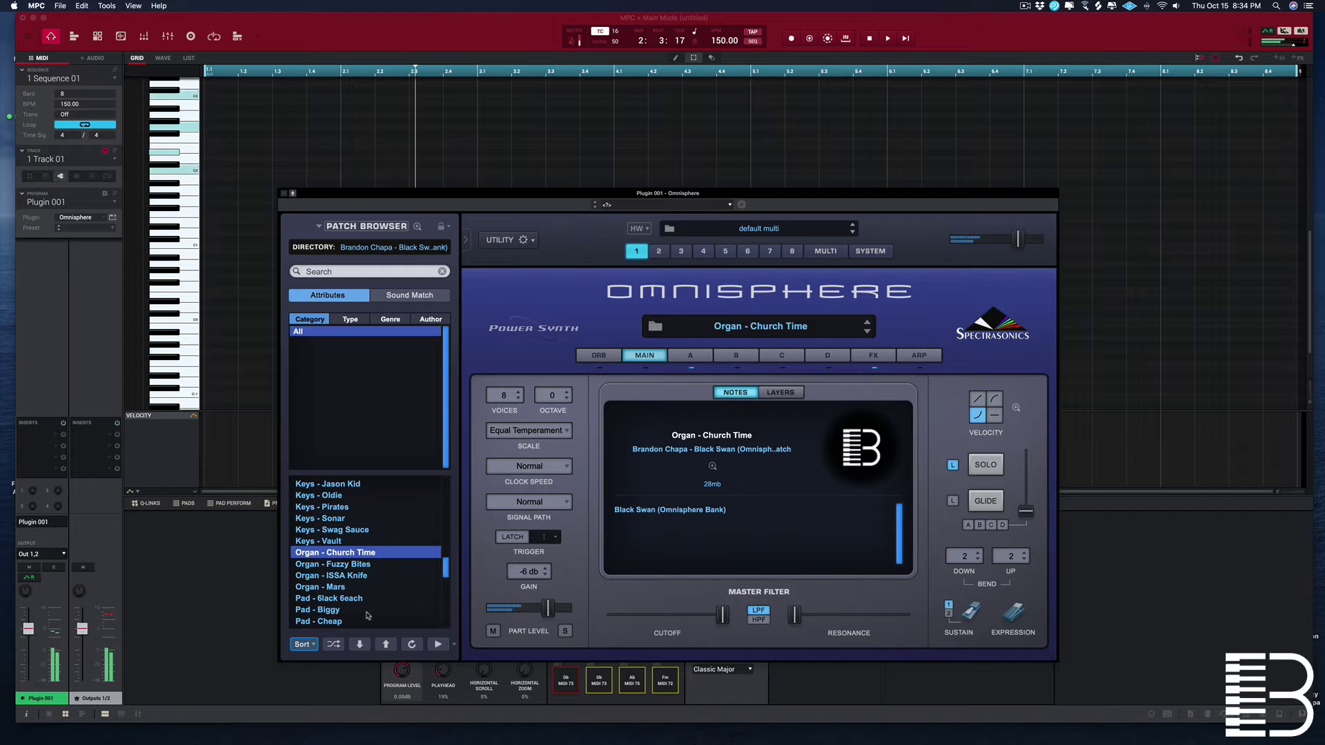
pyautogui.click(337, 576)
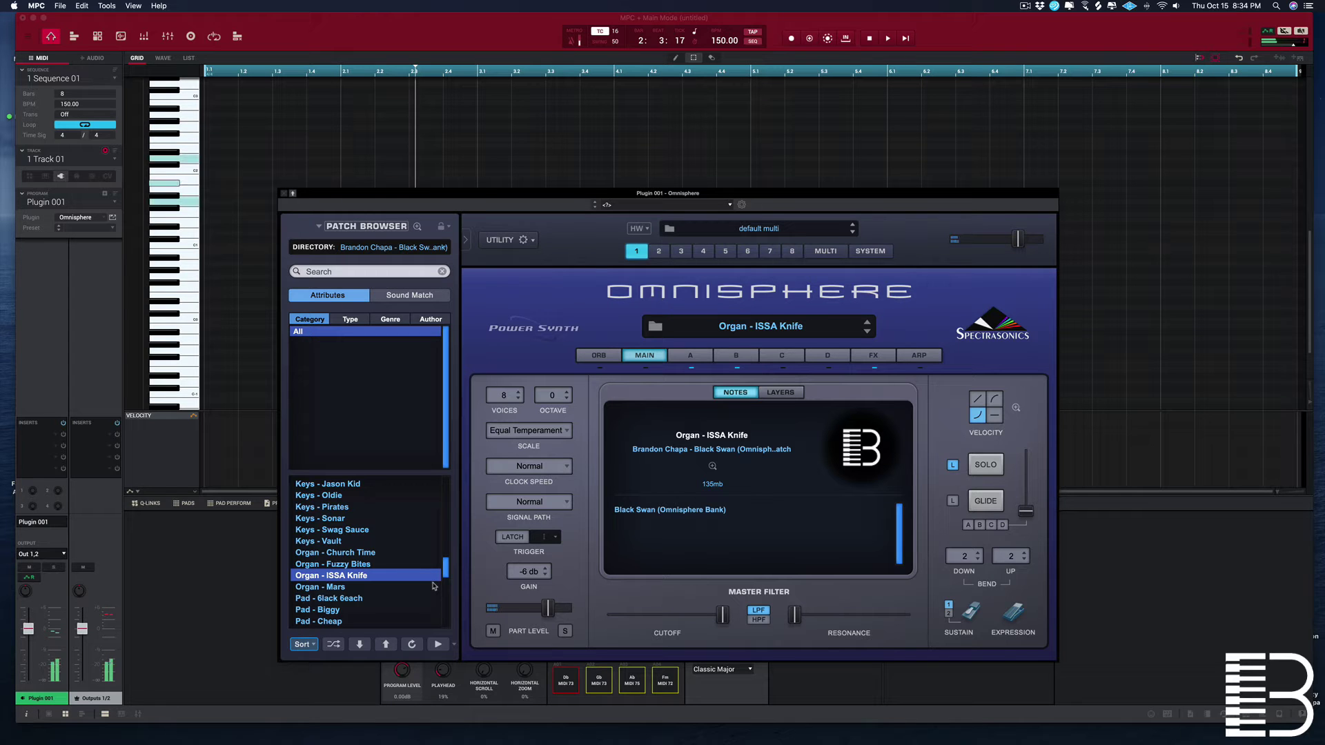
# Step: Load the Pad patches 6lack 6each, Cheap and Miami one after another to hear them
pyautogui.scroll(-3, 433, 586)
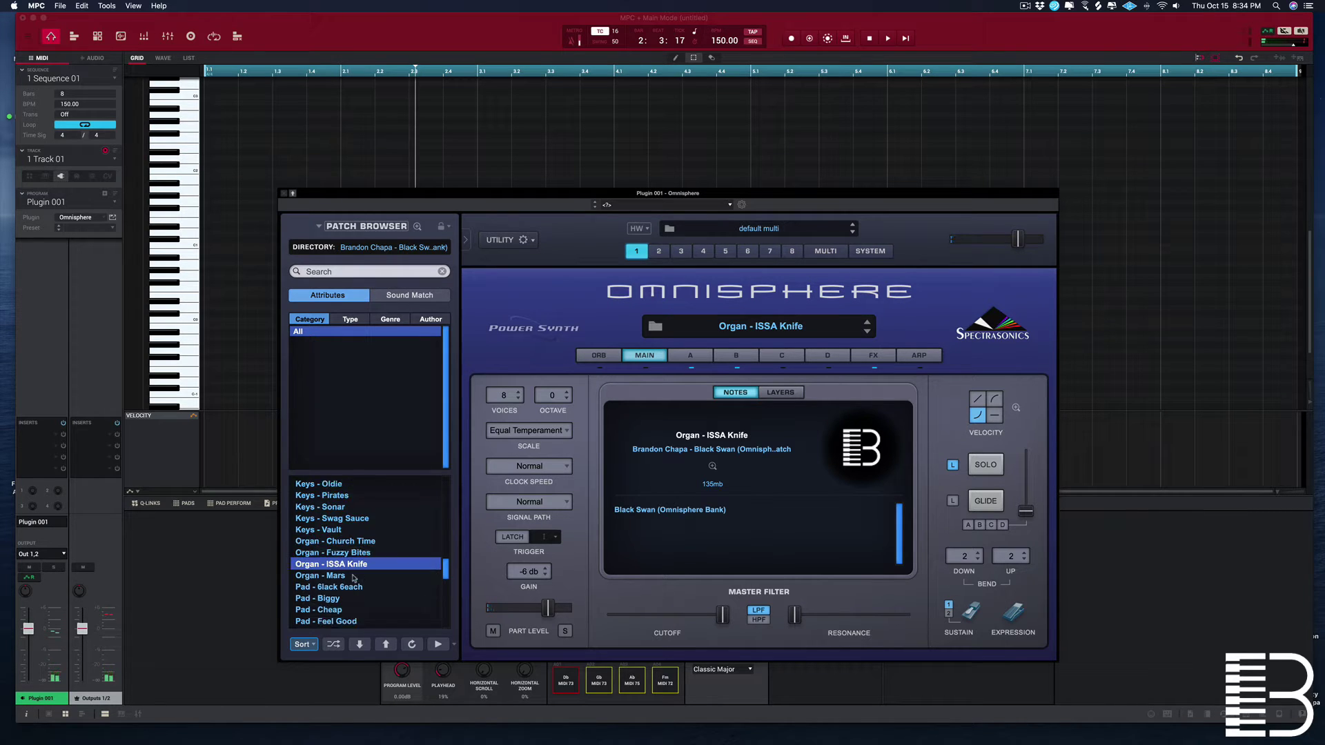
pyautogui.click(336, 564)
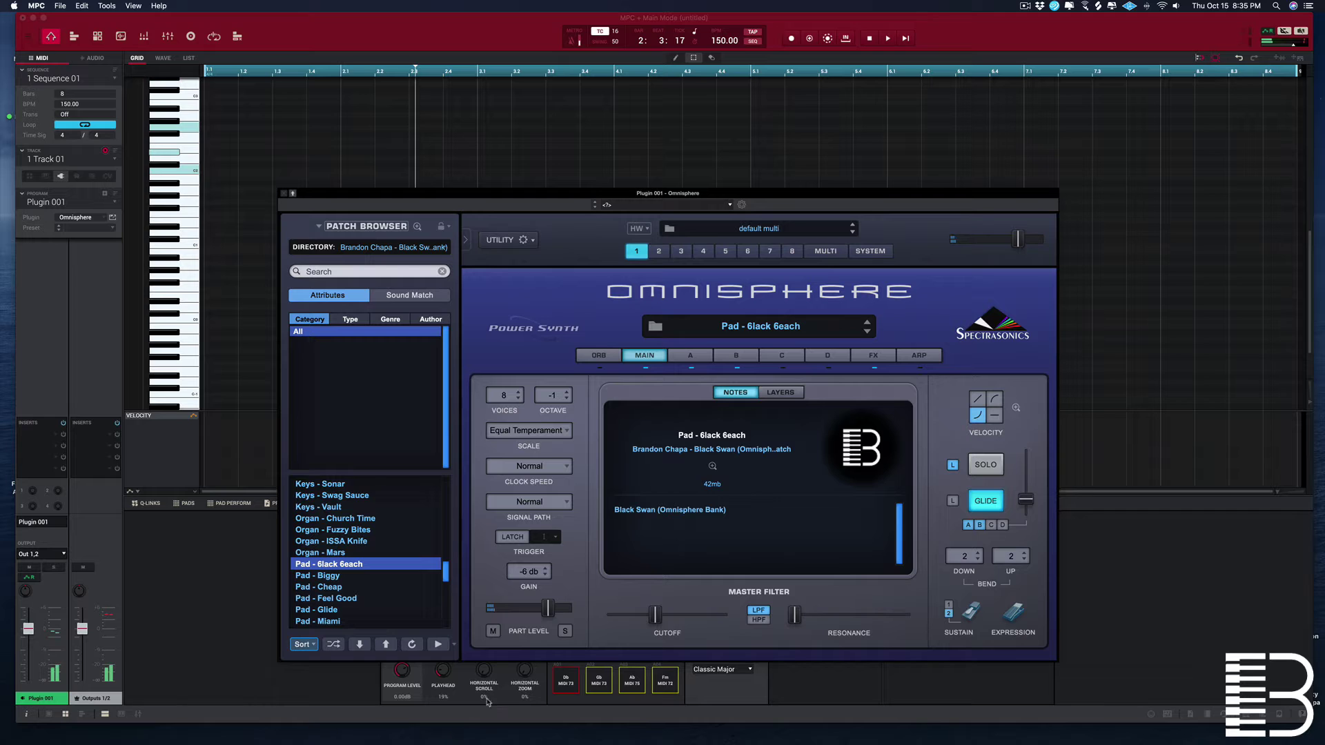
pyautogui.scroll(-3, 359, 559)
pyautogui.click(335, 552)
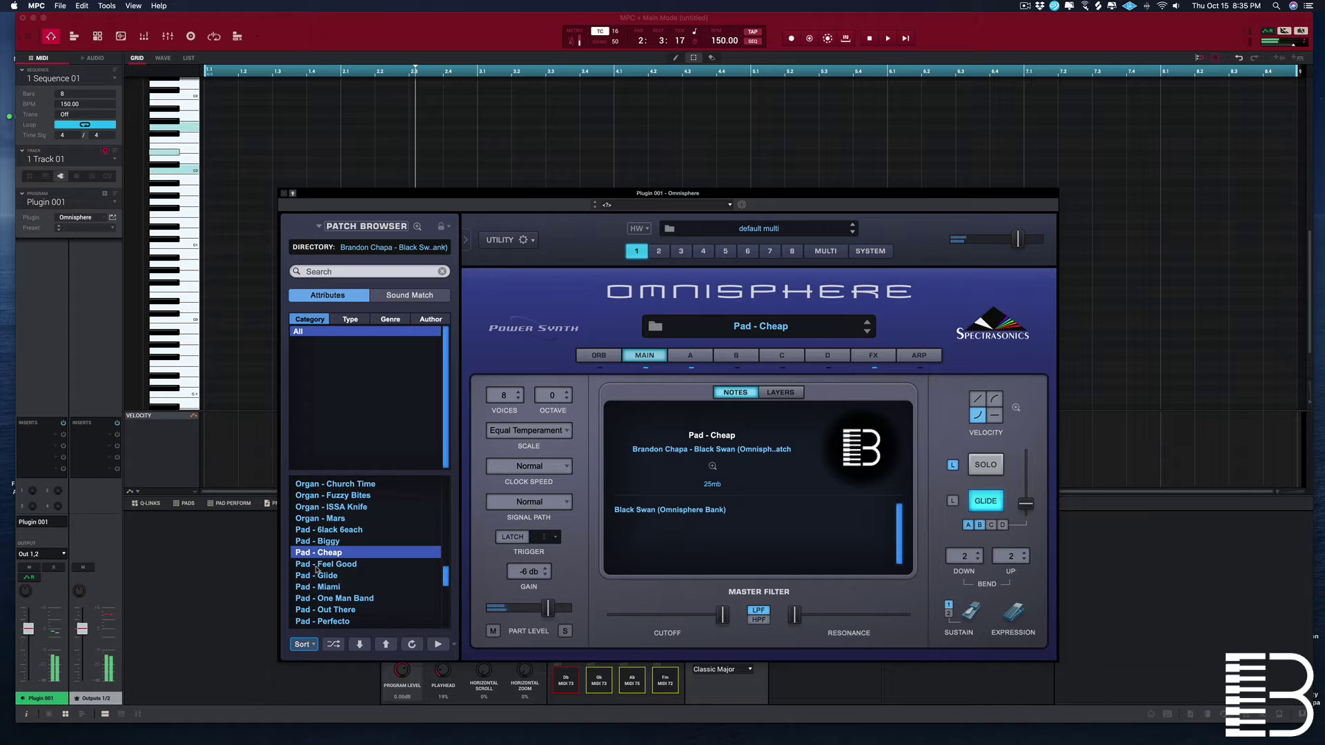
pyautogui.click(349, 587)
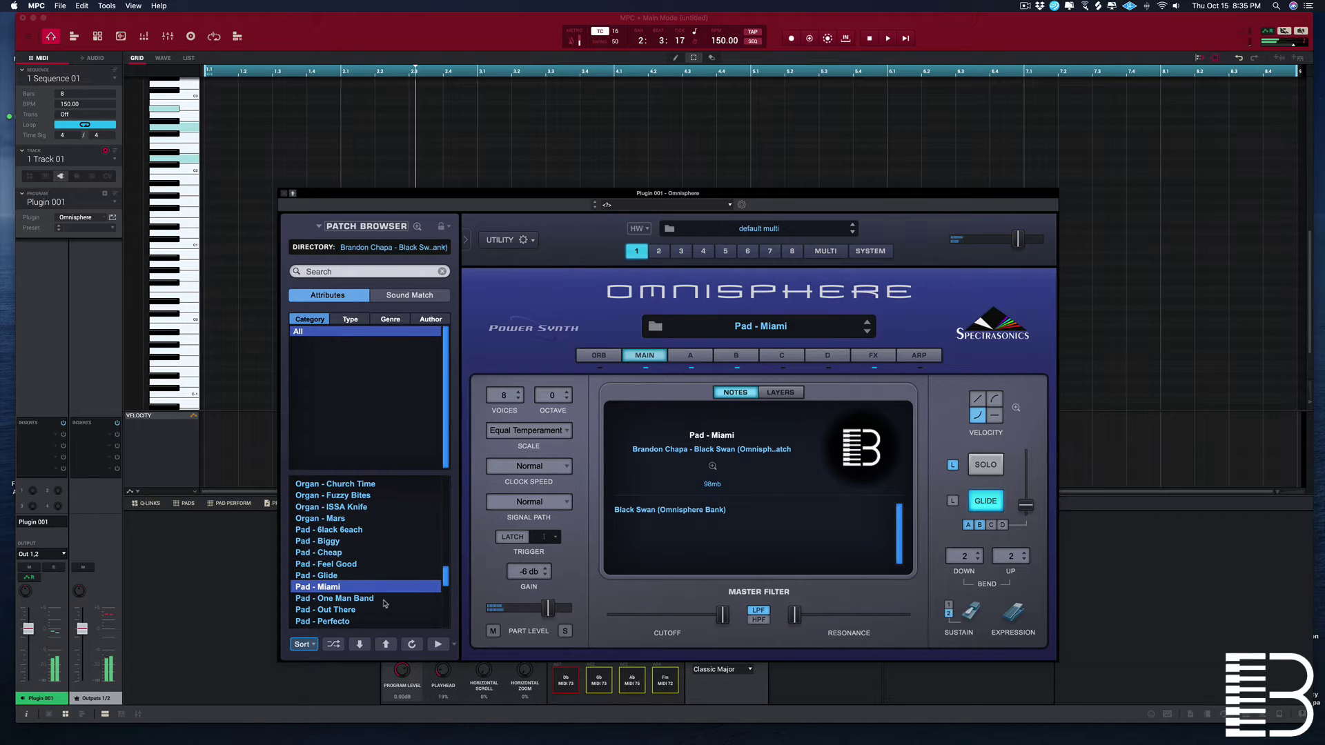
# Step: Audition the Pad patches Out There and Water Drip
pyautogui.scroll(-2, 358, 577)
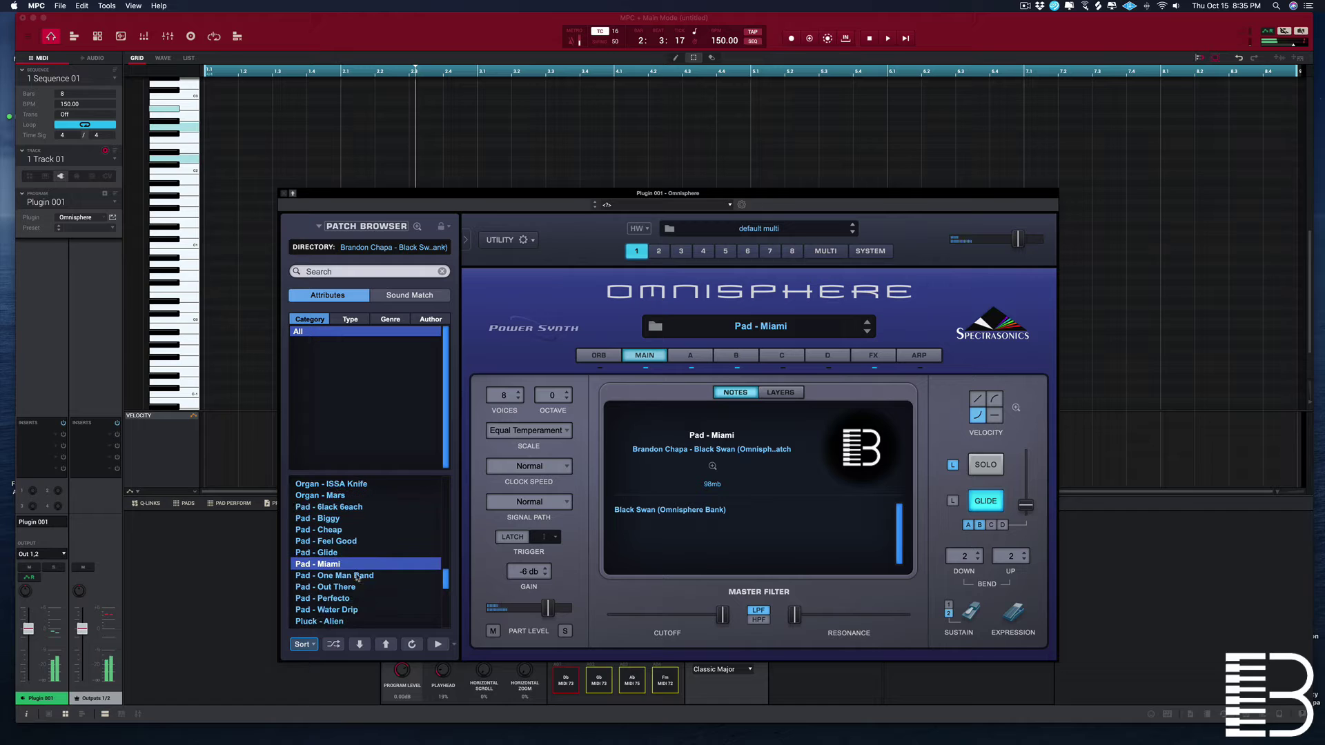
pyautogui.click(305, 587)
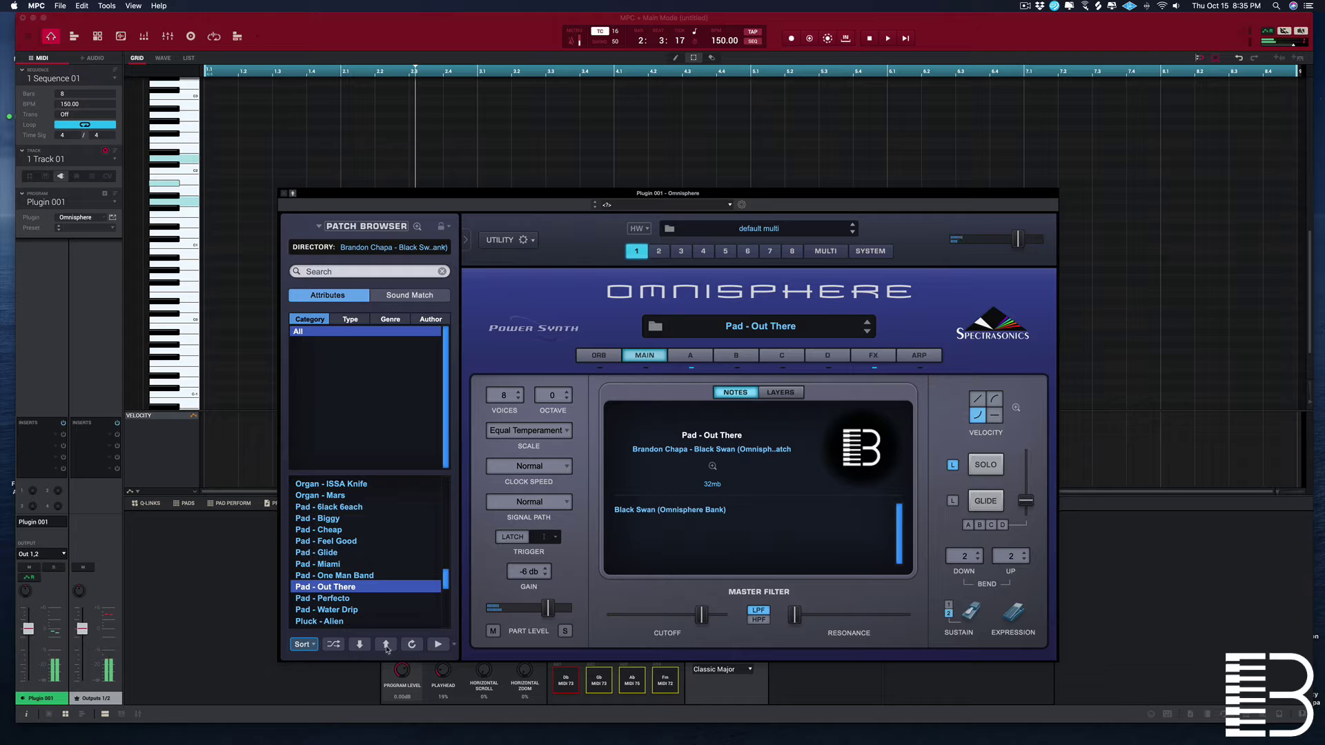
pyautogui.scroll(-2, 357, 588)
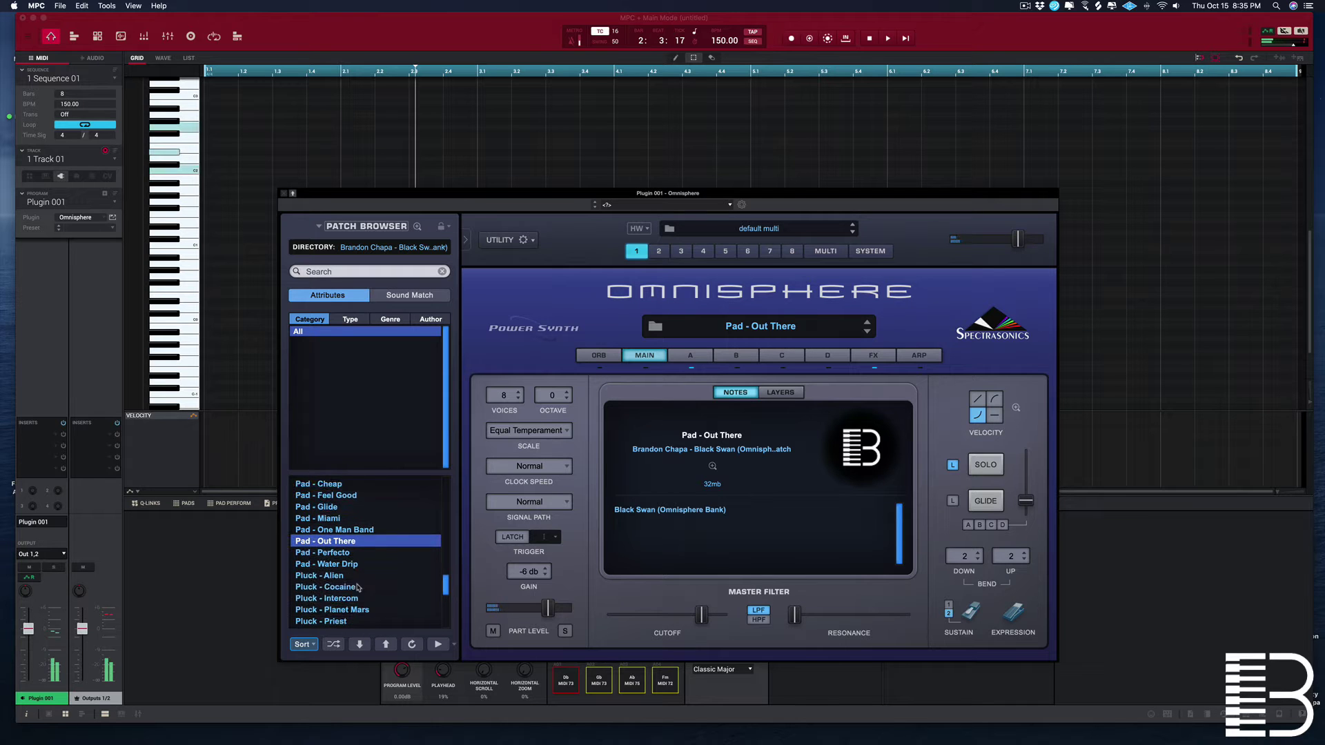
pyautogui.click(325, 562)
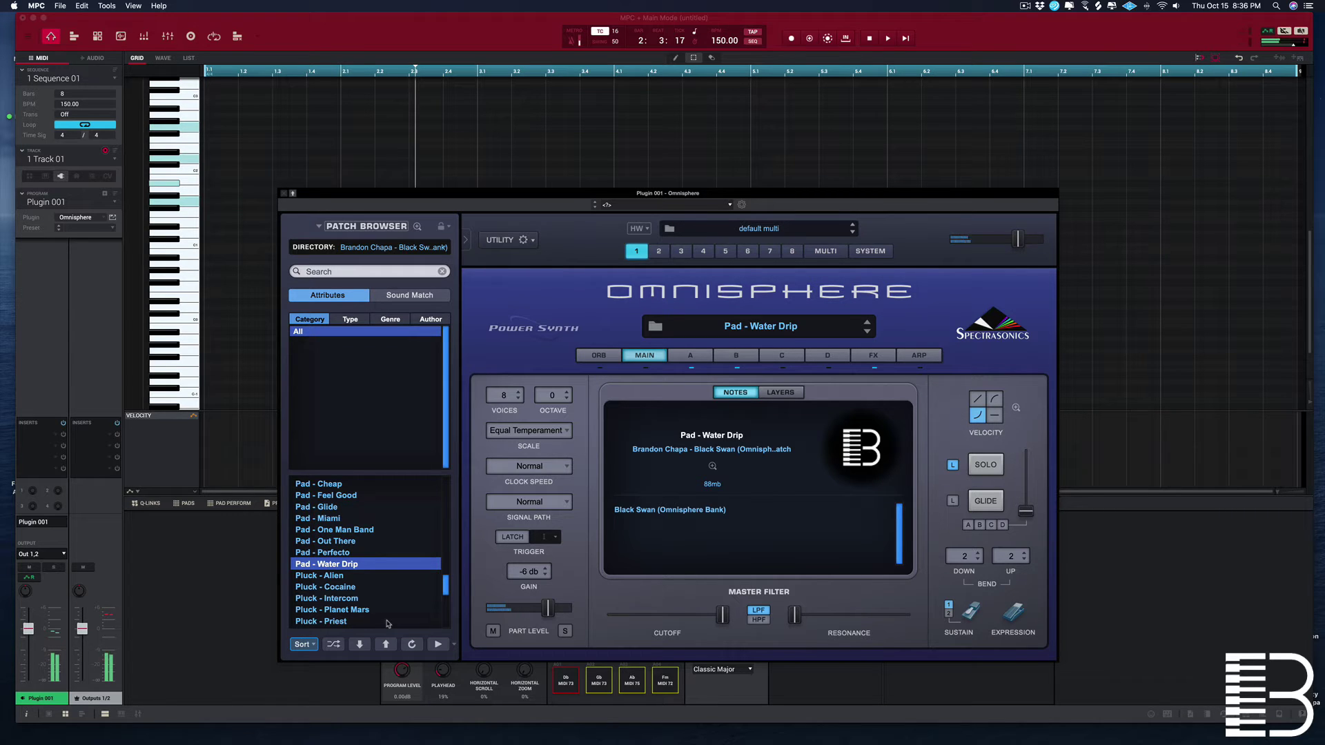
# Step: Load the Pluck patches Alien, Cocaine and Intercom to hear each one
pyautogui.click(308, 576)
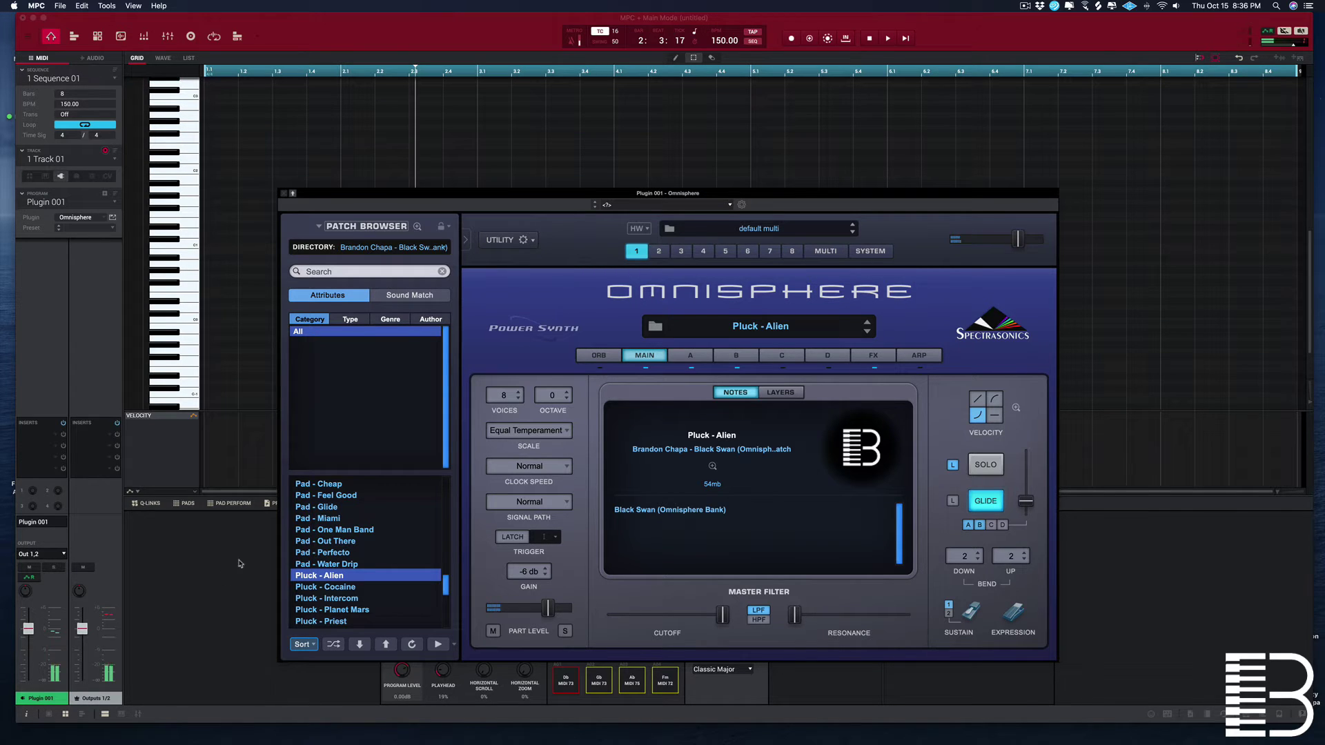
pyautogui.click(323, 586)
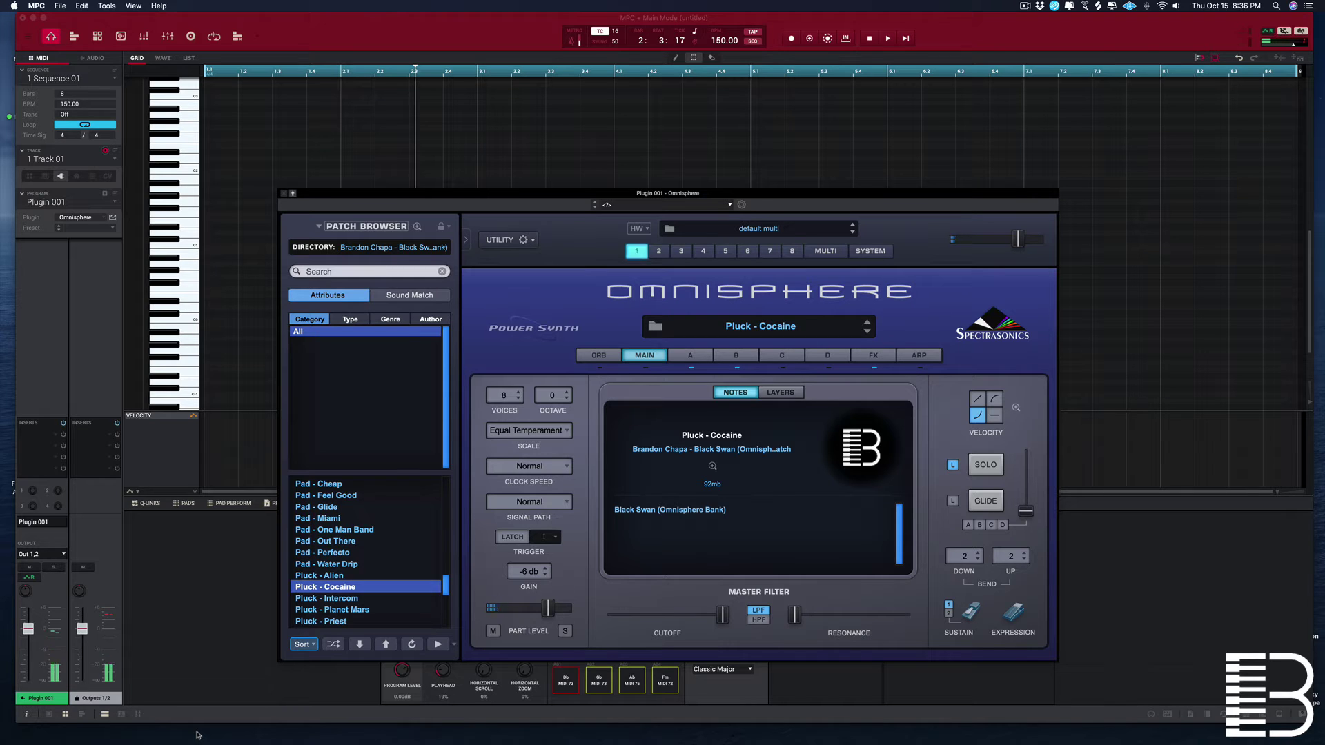
pyautogui.scroll(-3, 300, 558)
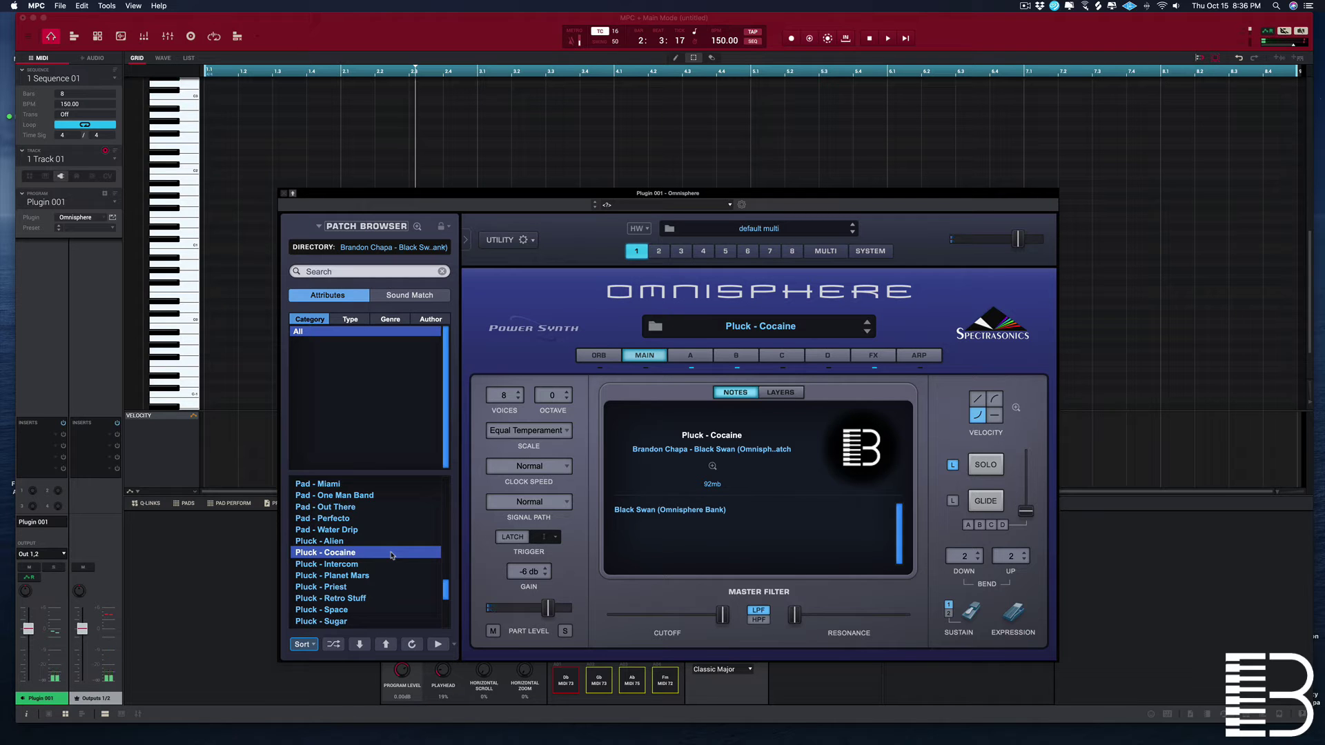
pyautogui.click(331, 566)
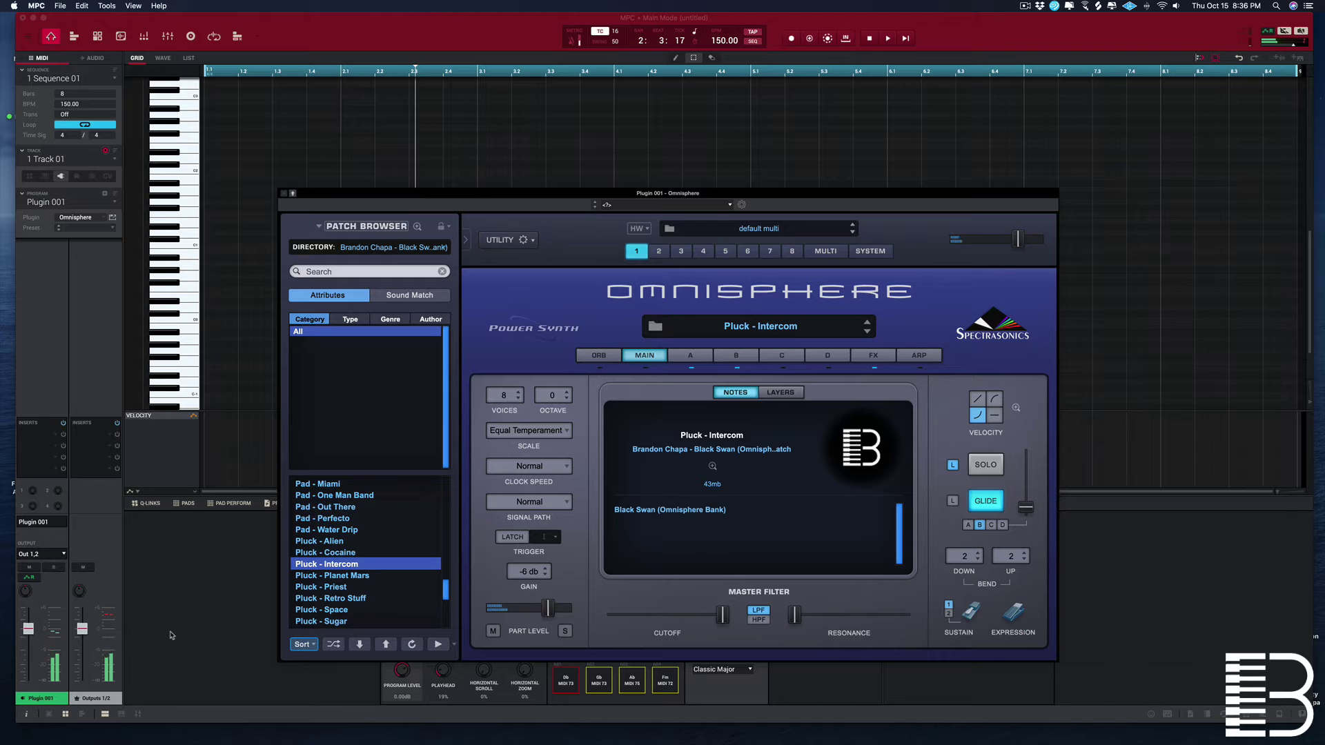
# Step: Audition the Pluck patches Priest and Space
pyautogui.press('Down')
pyautogui.press('Down')
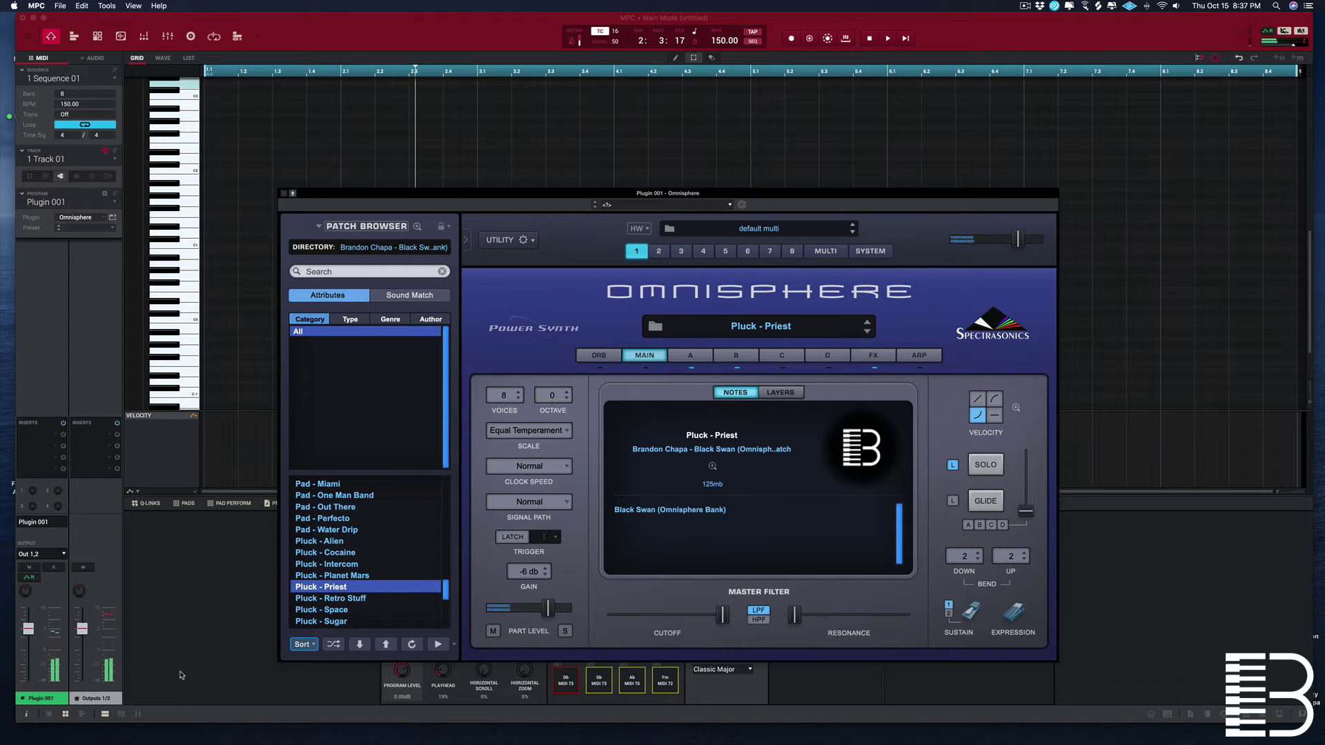
pyautogui.scroll(-3, 388, 581)
pyautogui.click(358, 577)
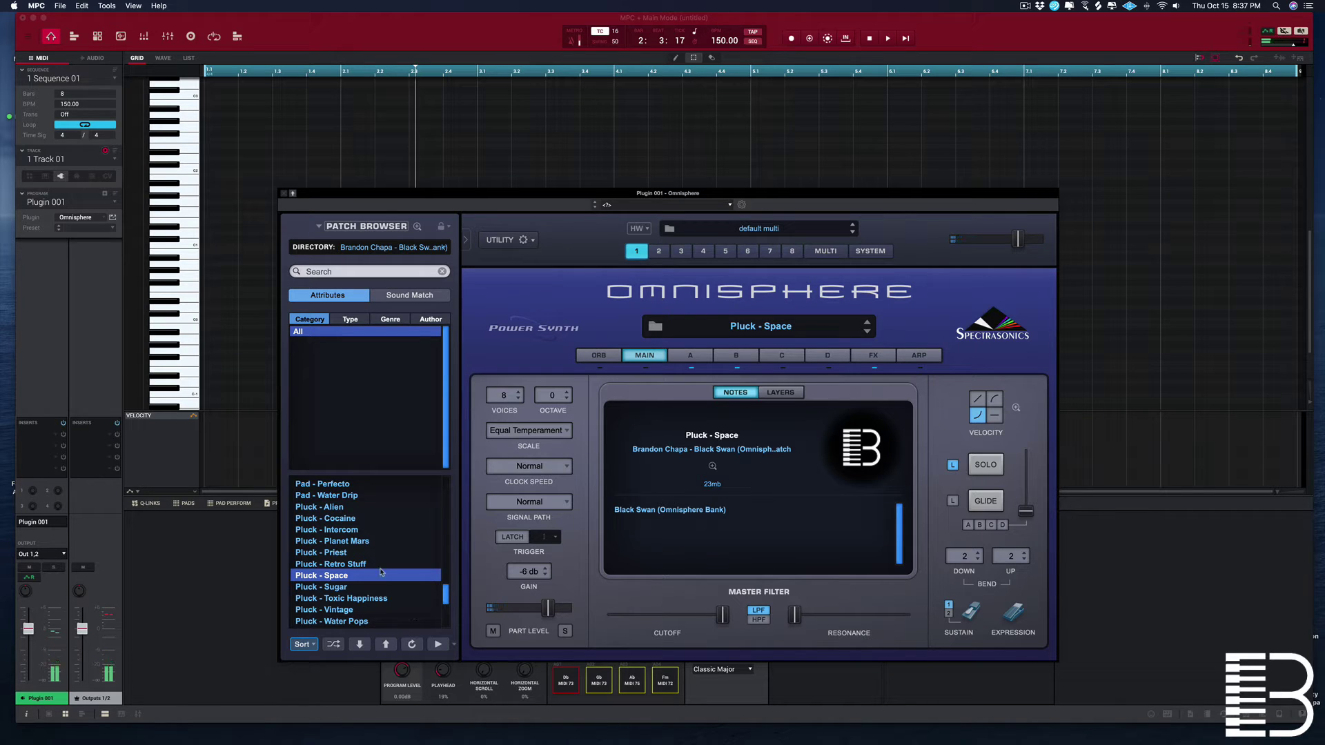
# Step: Load the Pluck patches Sugar, Vintage and Water Pops to hear each one
pyautogui.click(359, 644)
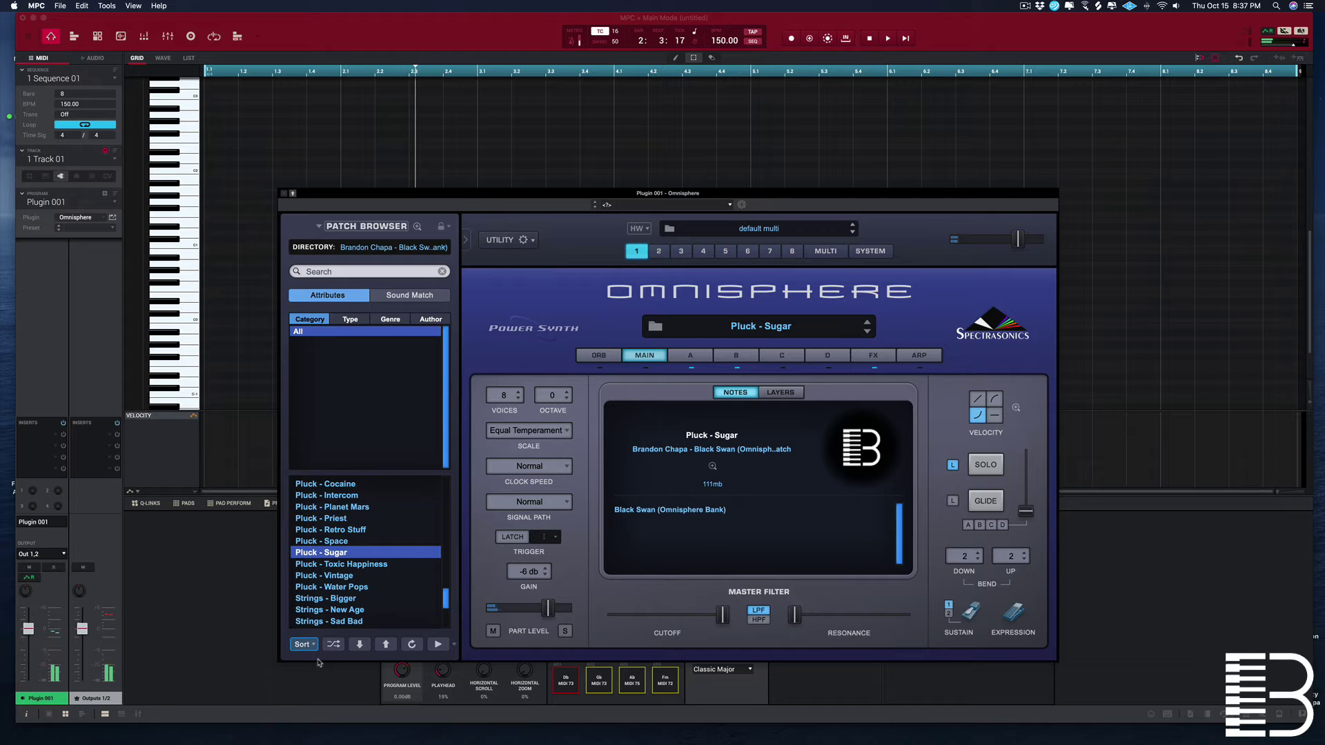
pyautogui.click(306, 576)
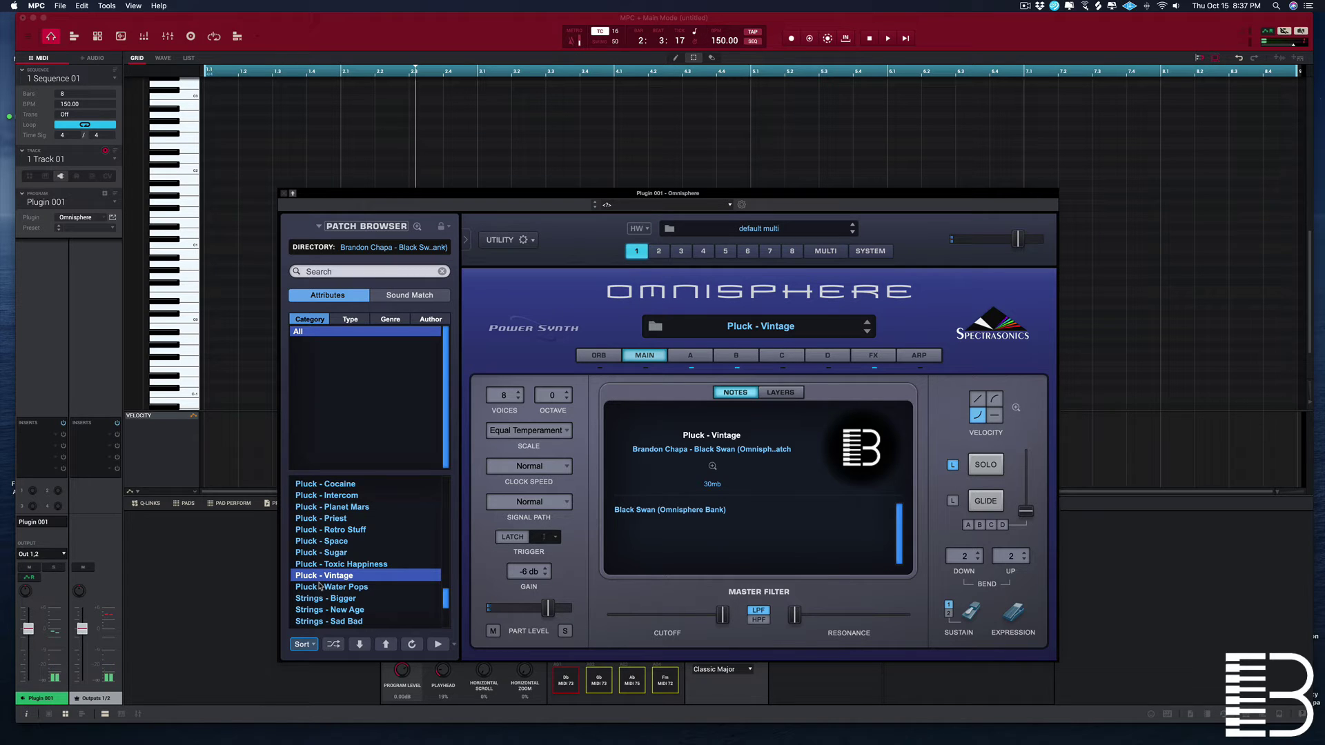
pyautogui.click(324, 589)
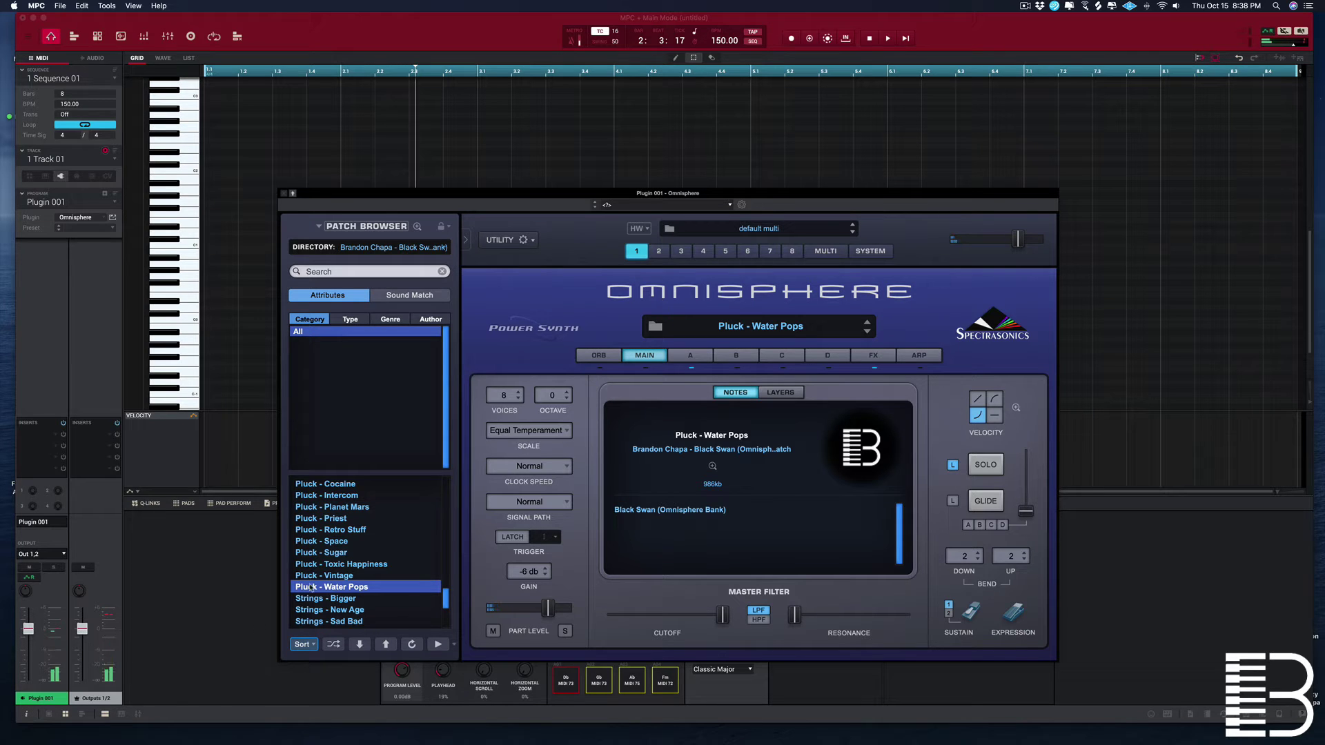
# Step: Audition the Strings patches Bigger, Sad Bad and Tron
pyautogui.scroll(-2, 445, 601)
pyautogui.press('Down')
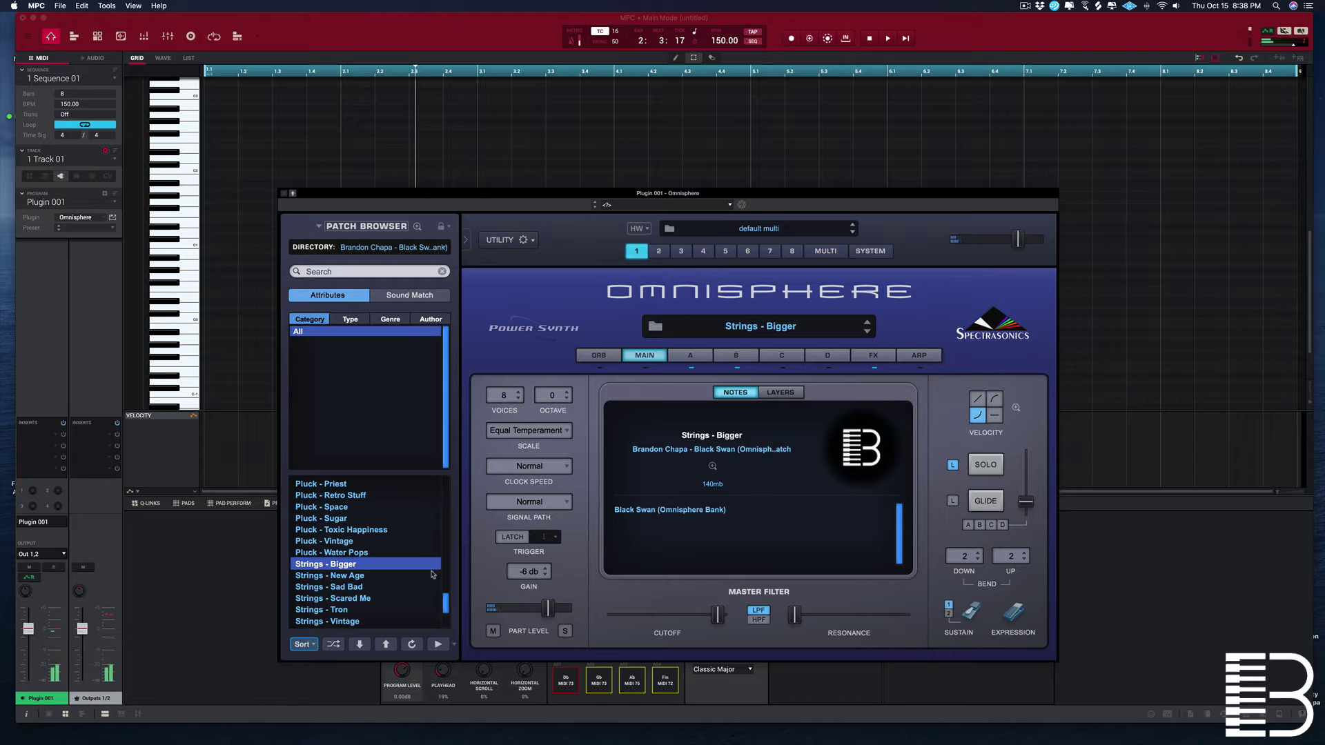
pyautogui.click(317, 586)
pyautogui.scroll(-2, 445, 606)
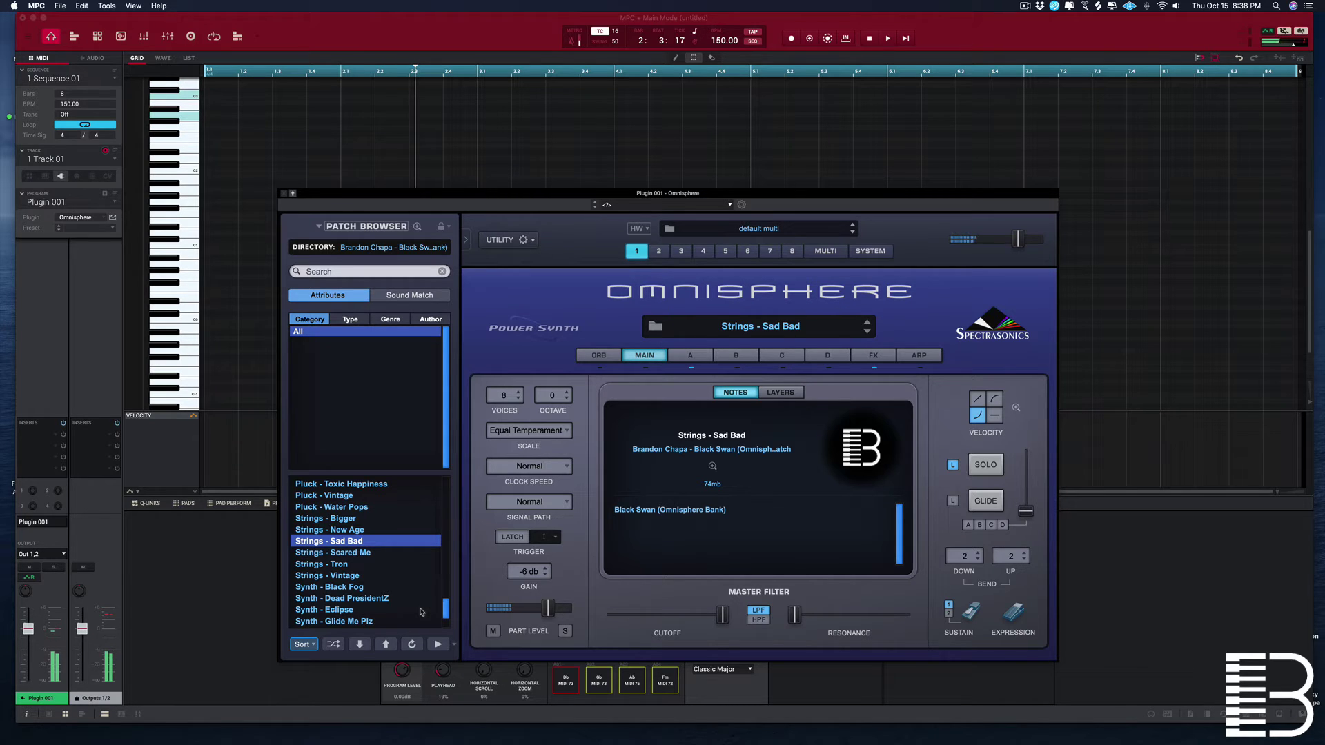
pyautogui.click(343, 565)
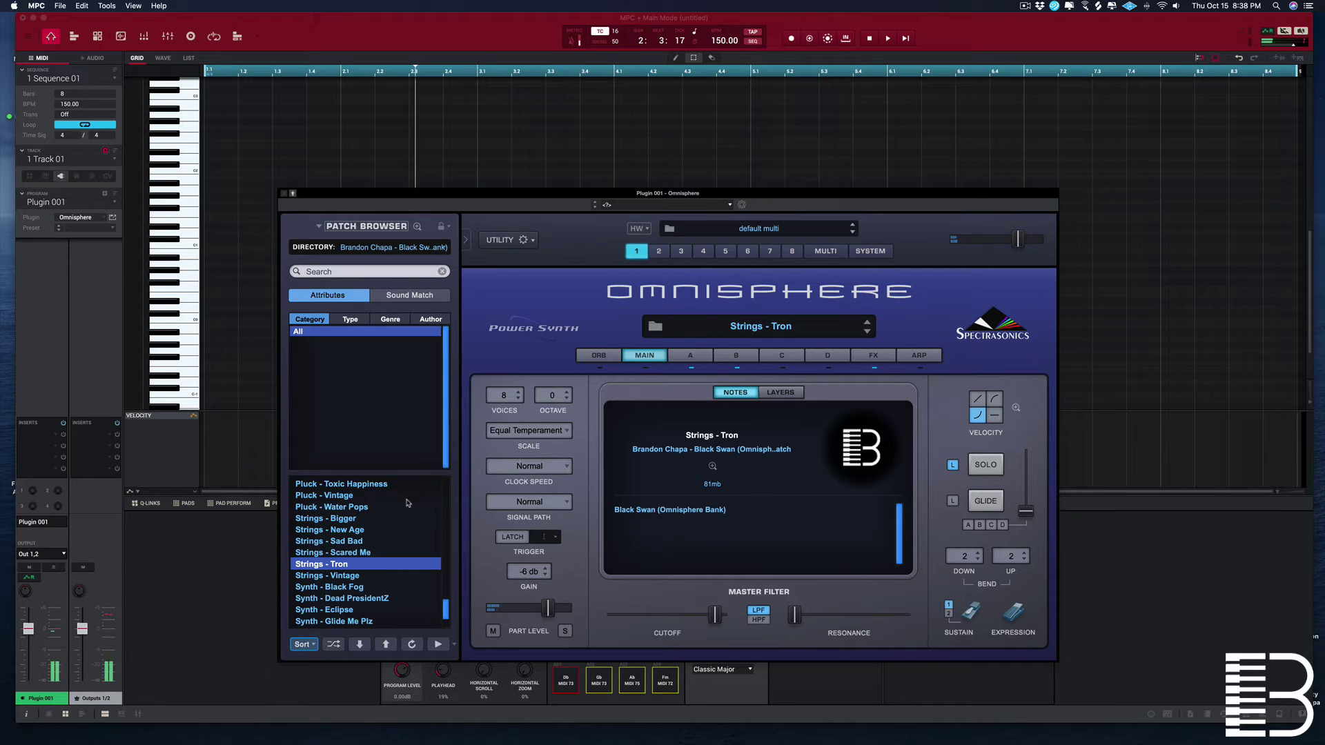
# Step: Move on to the Synth patches and load Black Fog and Eclipse to hear them
pyautogui.press('Down')
pyautogui.press('Down')
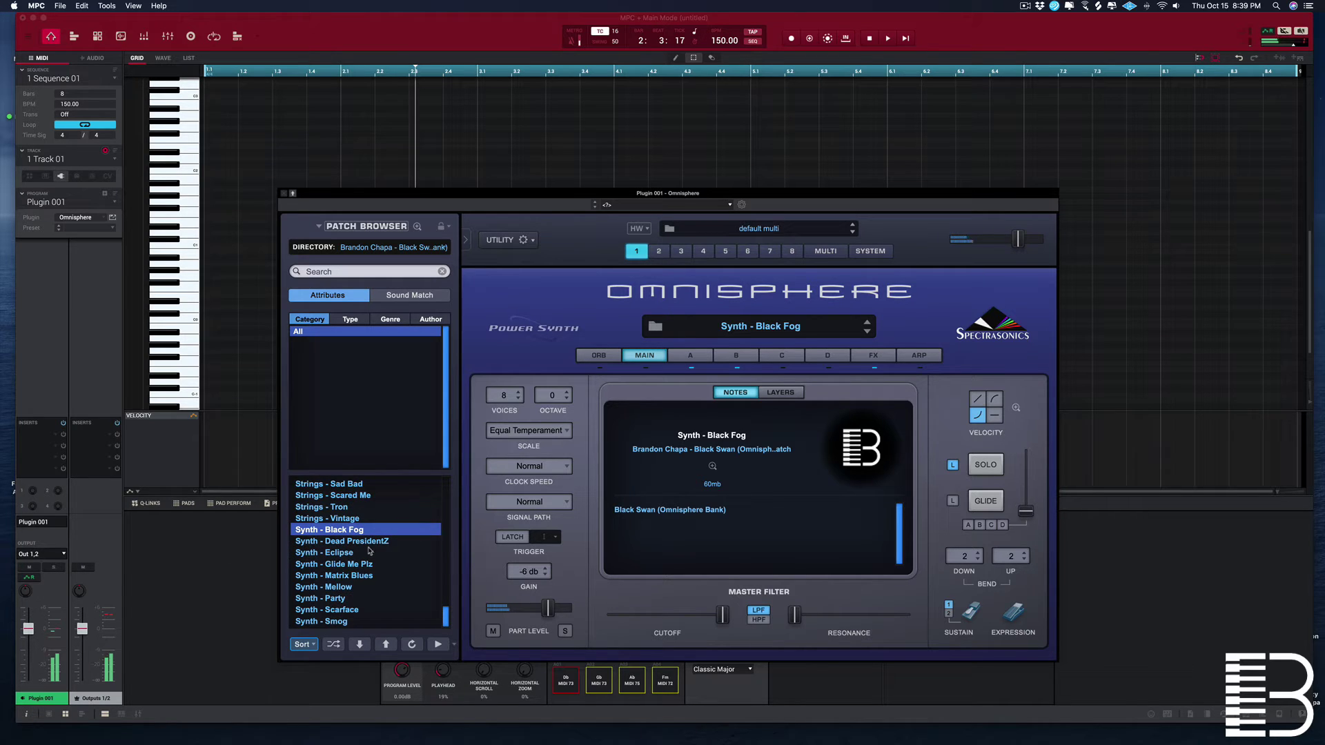
pyautogui.press('Down')
pyautogui.press('Down')
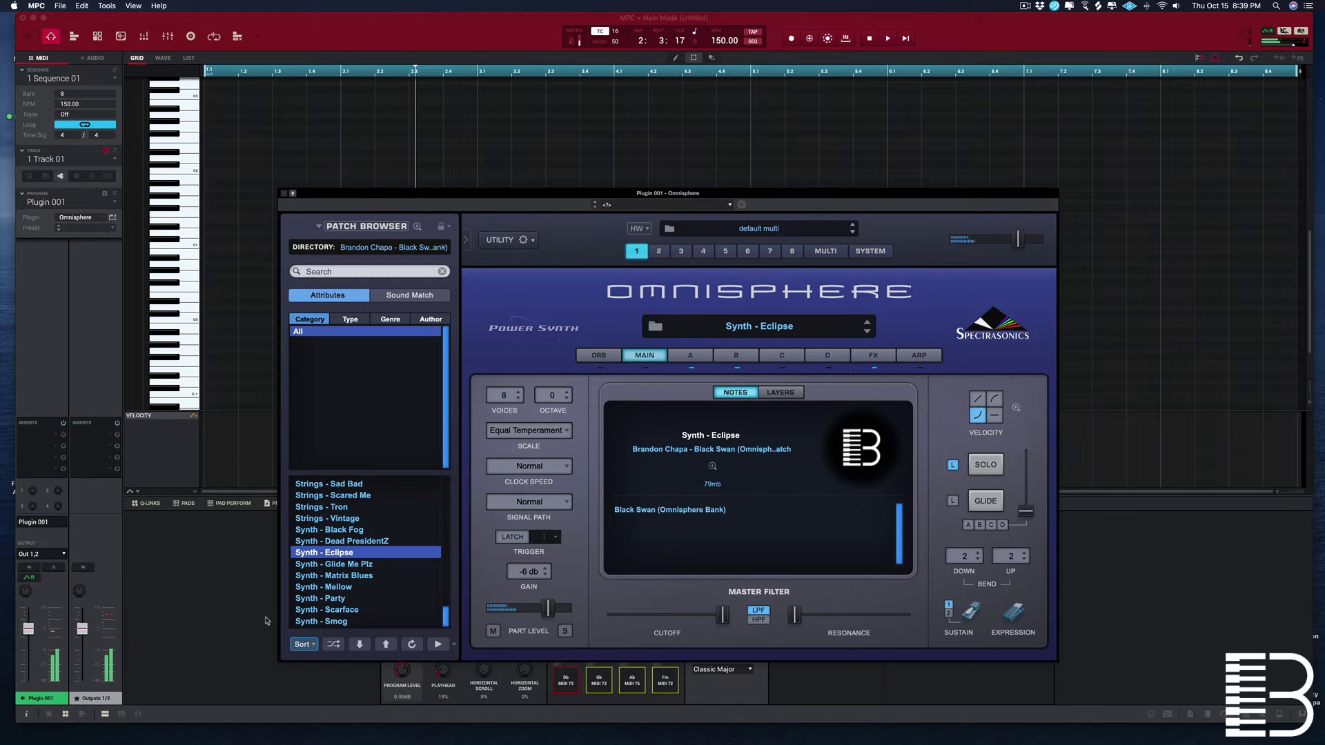
# Step: Audition the Synth patches Matrix Blues, Party, Smog and Smoke
pyautogui.scroll(-1, 327, 577)
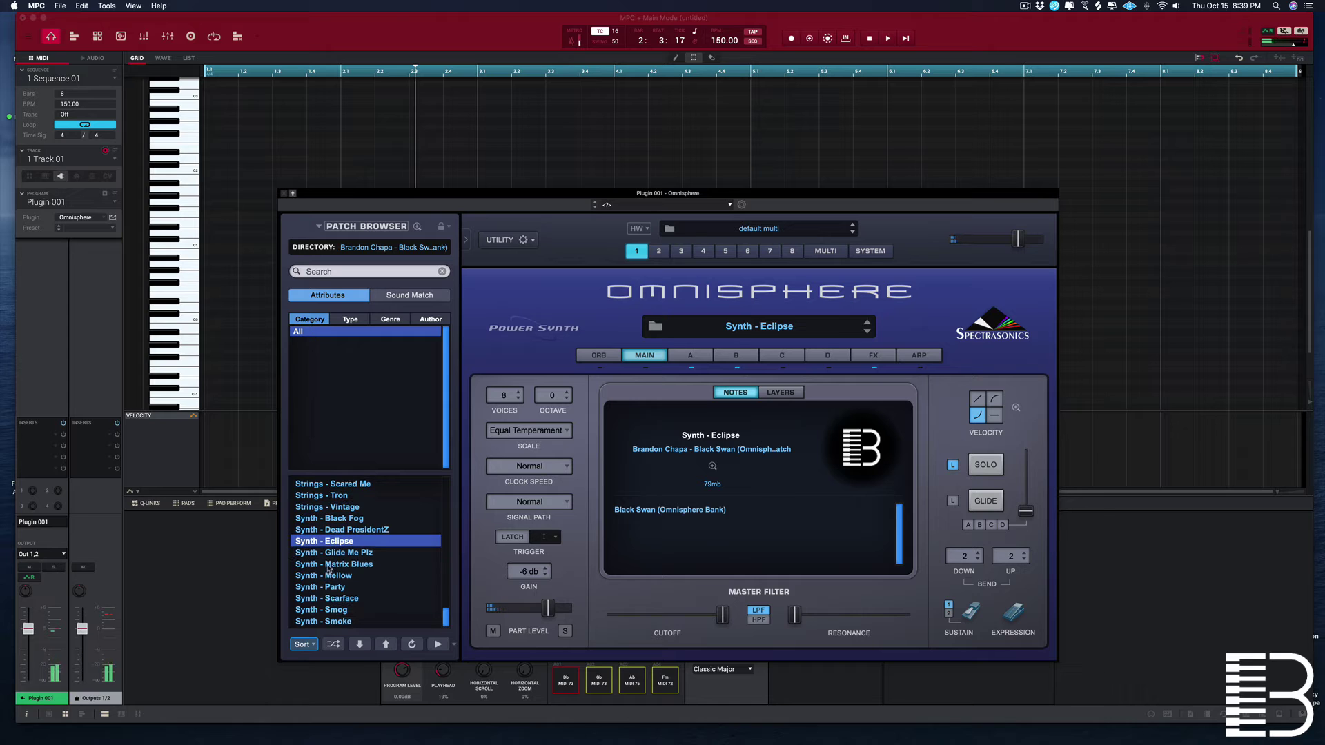
pyautogui.click(329, 564)
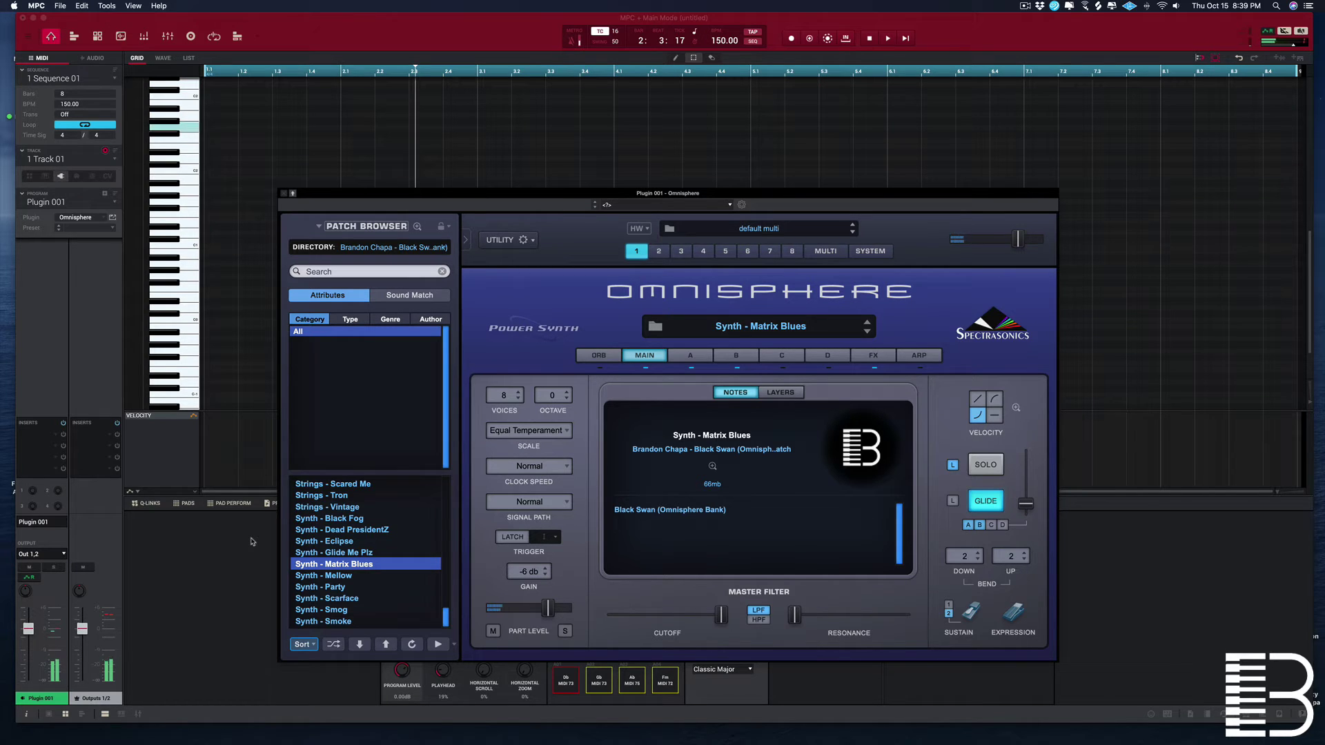
pyautogui.press('Down')
pyautogui.press('Down')
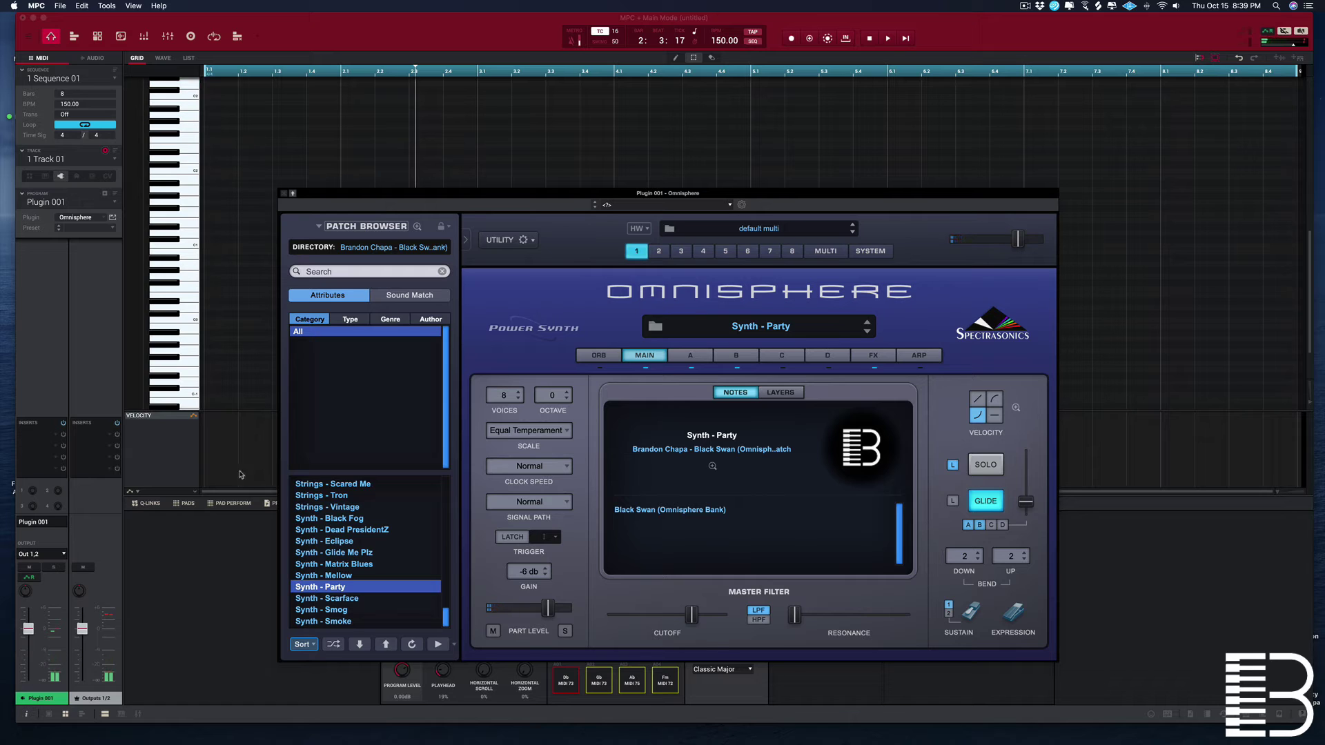
pyautogui.press('Down')
pyautogui.press('Down')
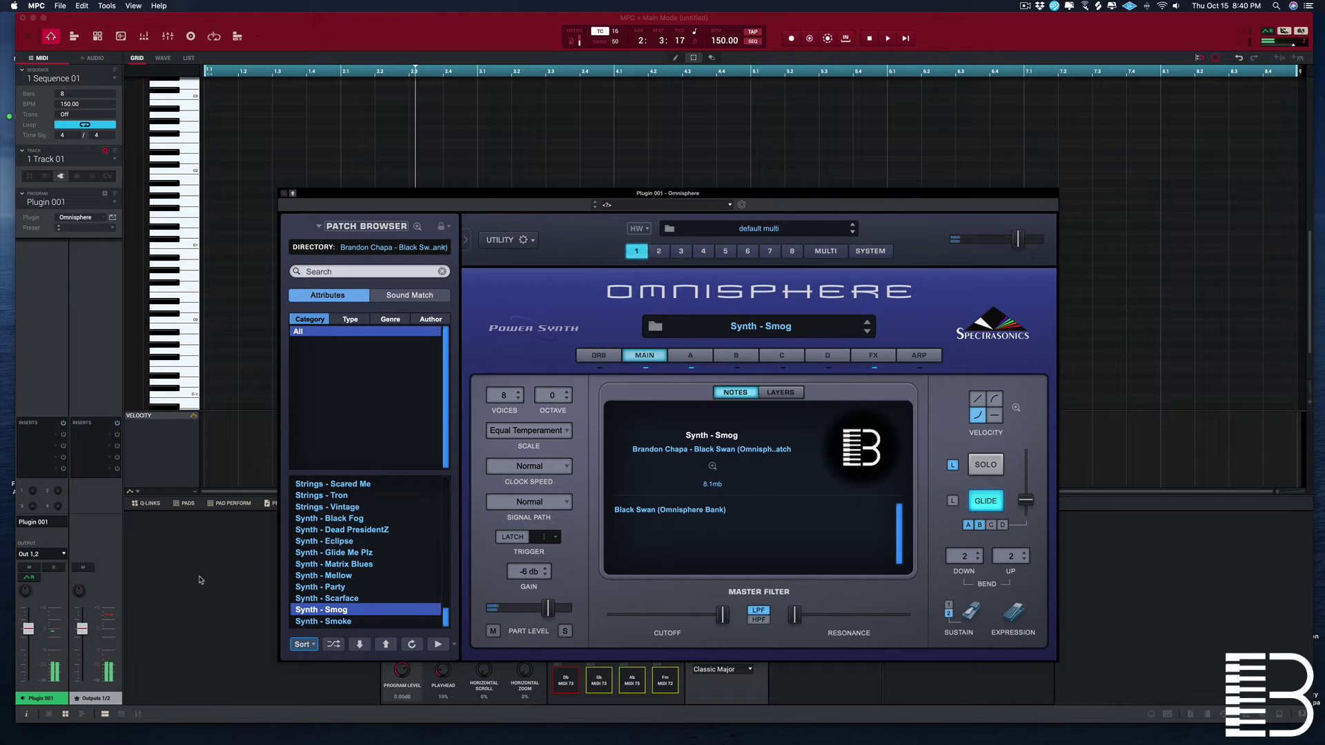
pyautogui.click(321, 622)
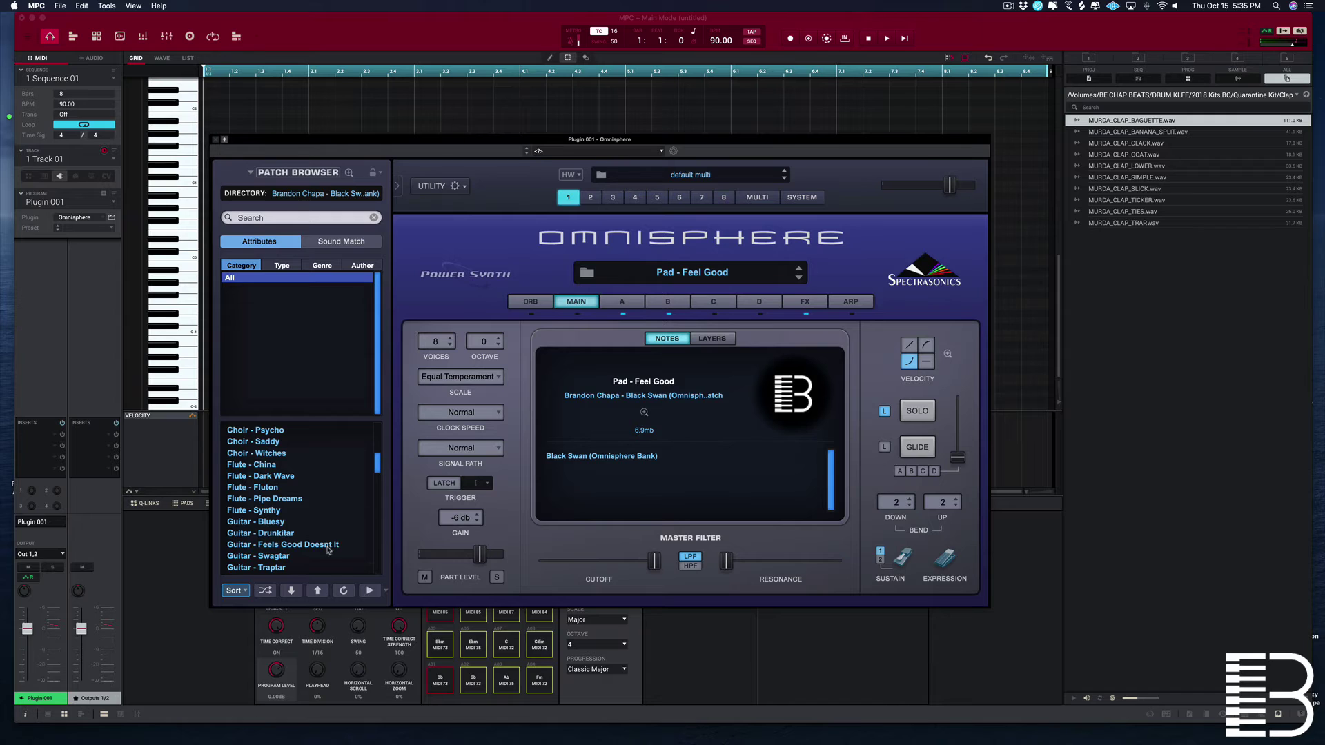
# Step: Load the Guitar patch Feels Good Doesnt It and record a part with it on Track 01
pyautogui.click(328, 547)
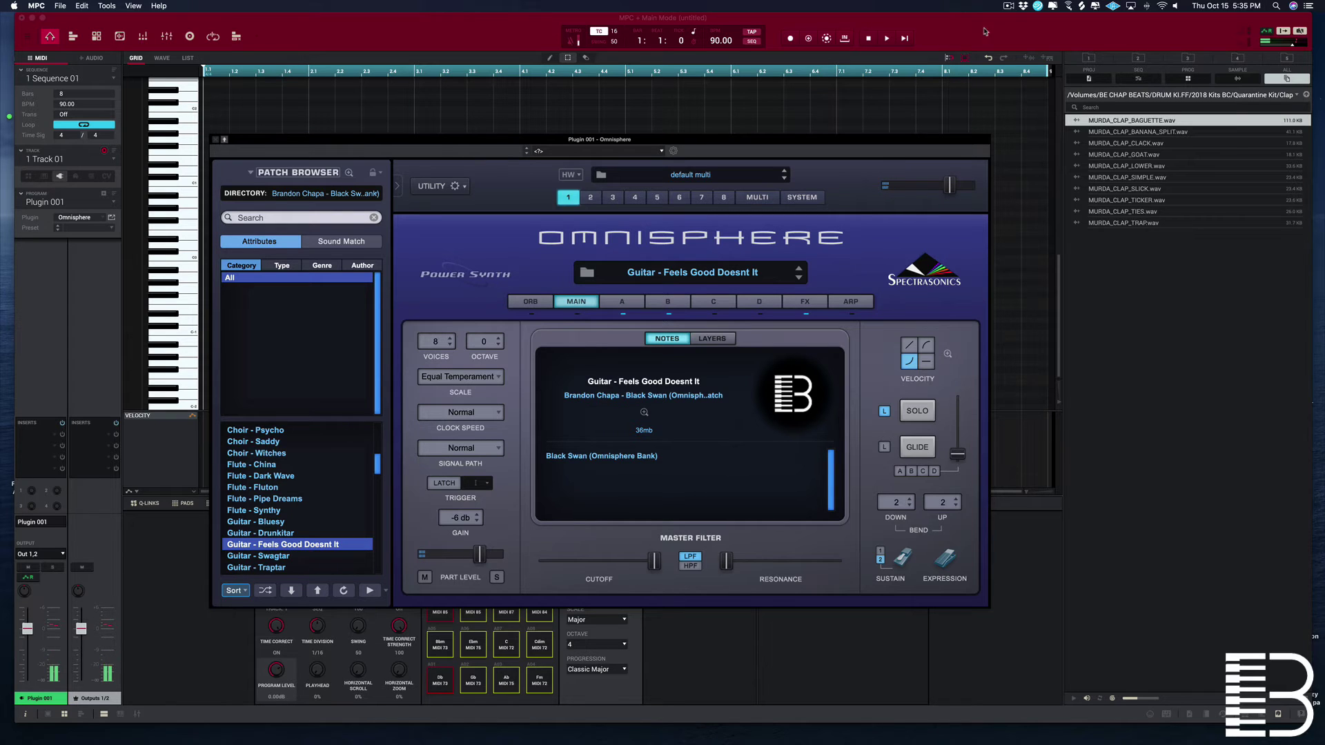
pyautogui.click(817, 40)
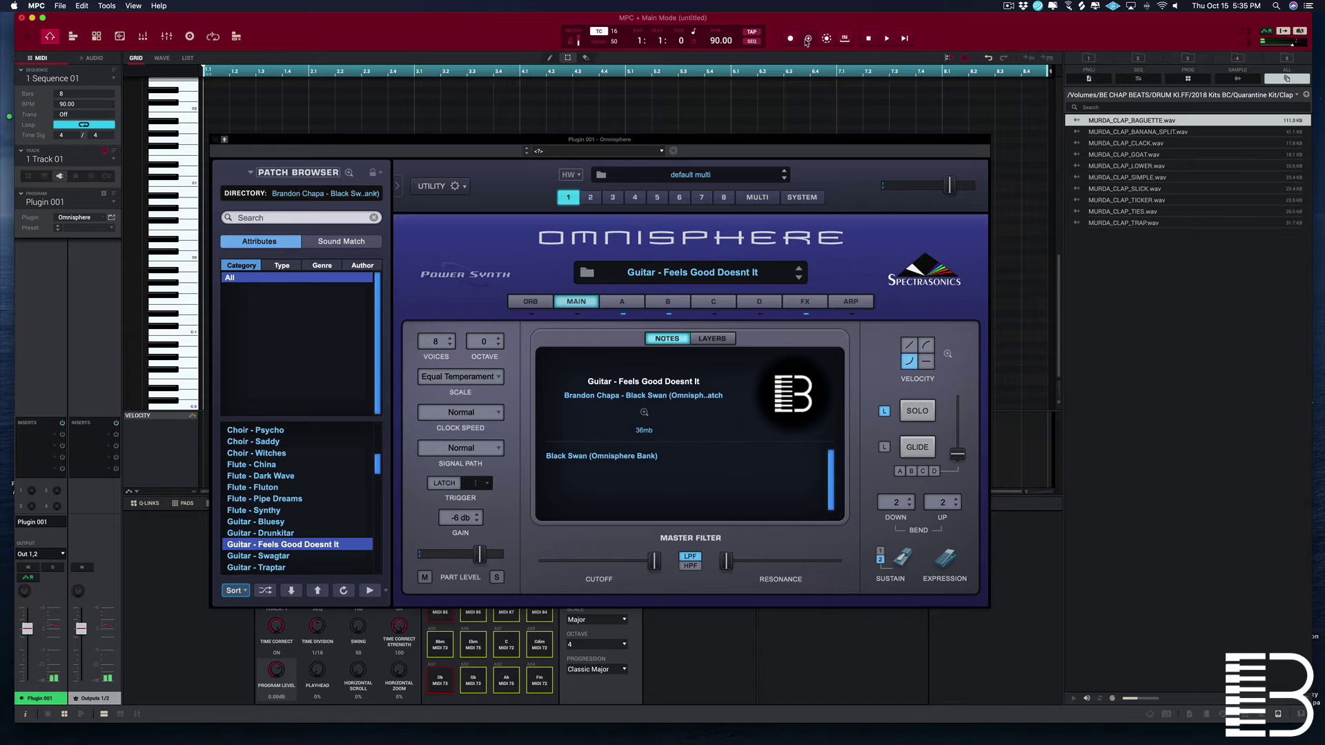
pyautogui.click(903, 40)
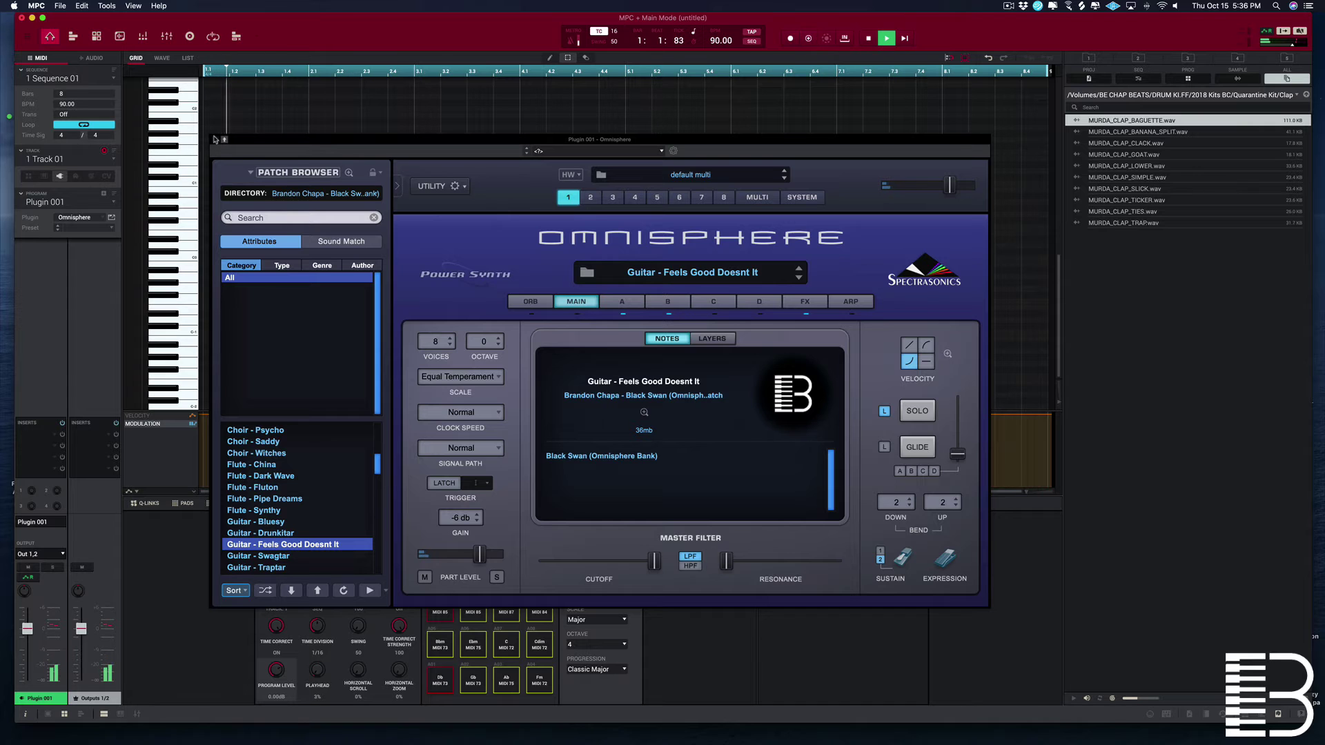
# Step: Close the instrument window and shift the two late melody notes around beat 4 of bar 2 one sixteenth earlier
pyautogui.press('Escape')
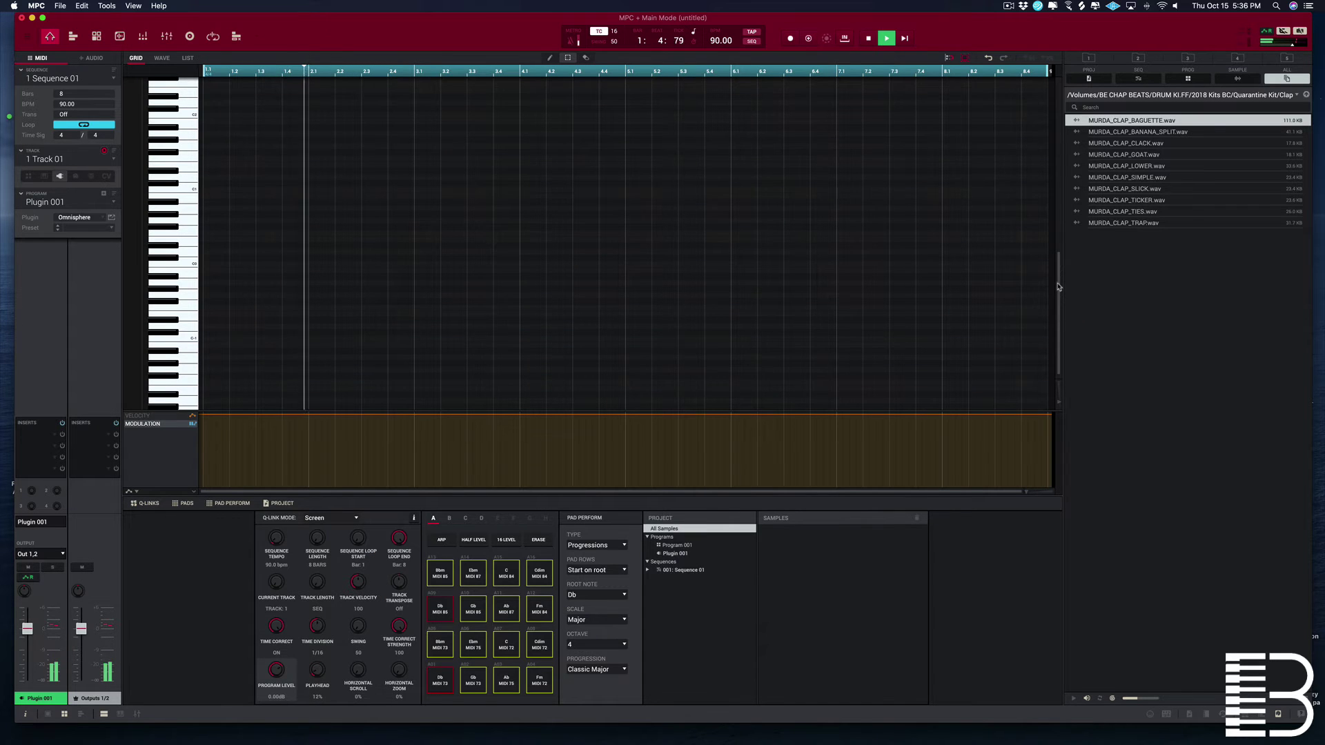
pyautogui.scroll(3, 1047, 229)
pyautogui.scroll(3, 1047, 230)
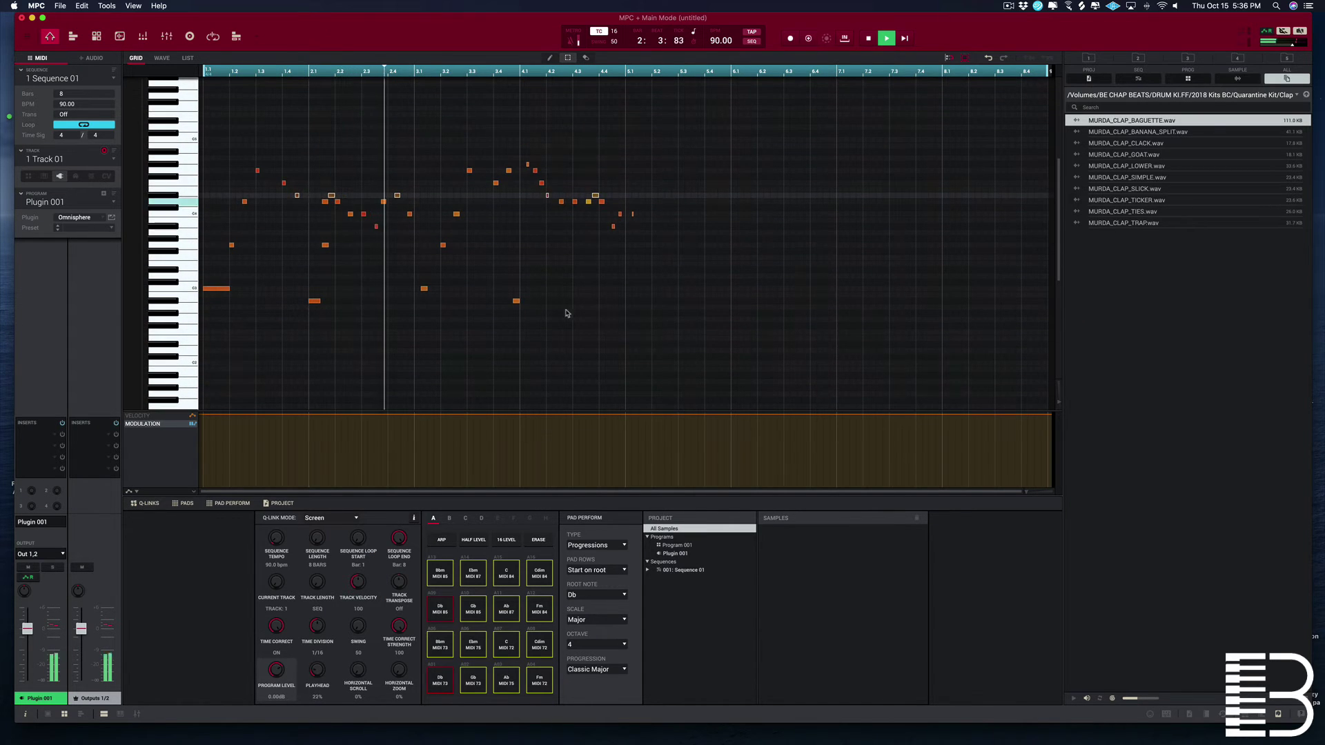
pyautogui.press('space')
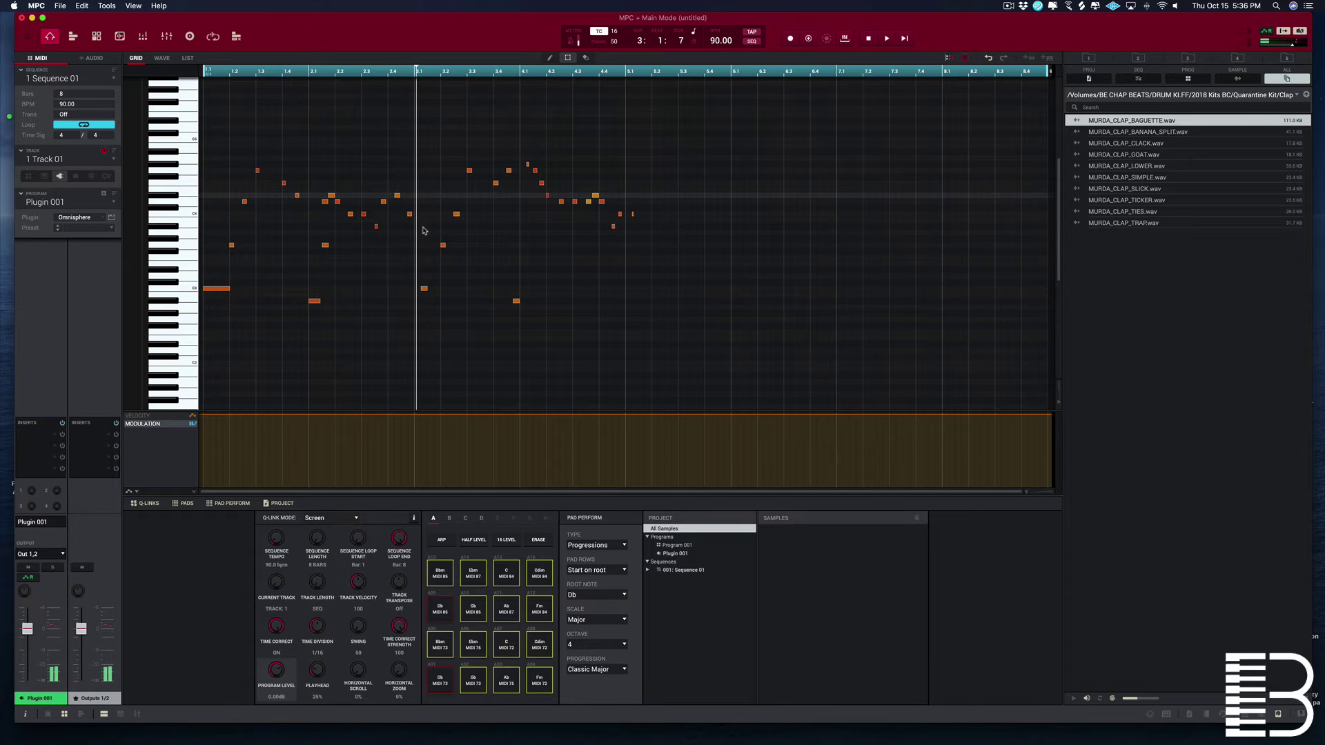
pyautogui.moveTo(424, 230); pyautogui.dragTo(394, 191)
pyautogui.moveTo(397, 196); pyautogui.dragTo(391, 195)
pyautogui.press('space')
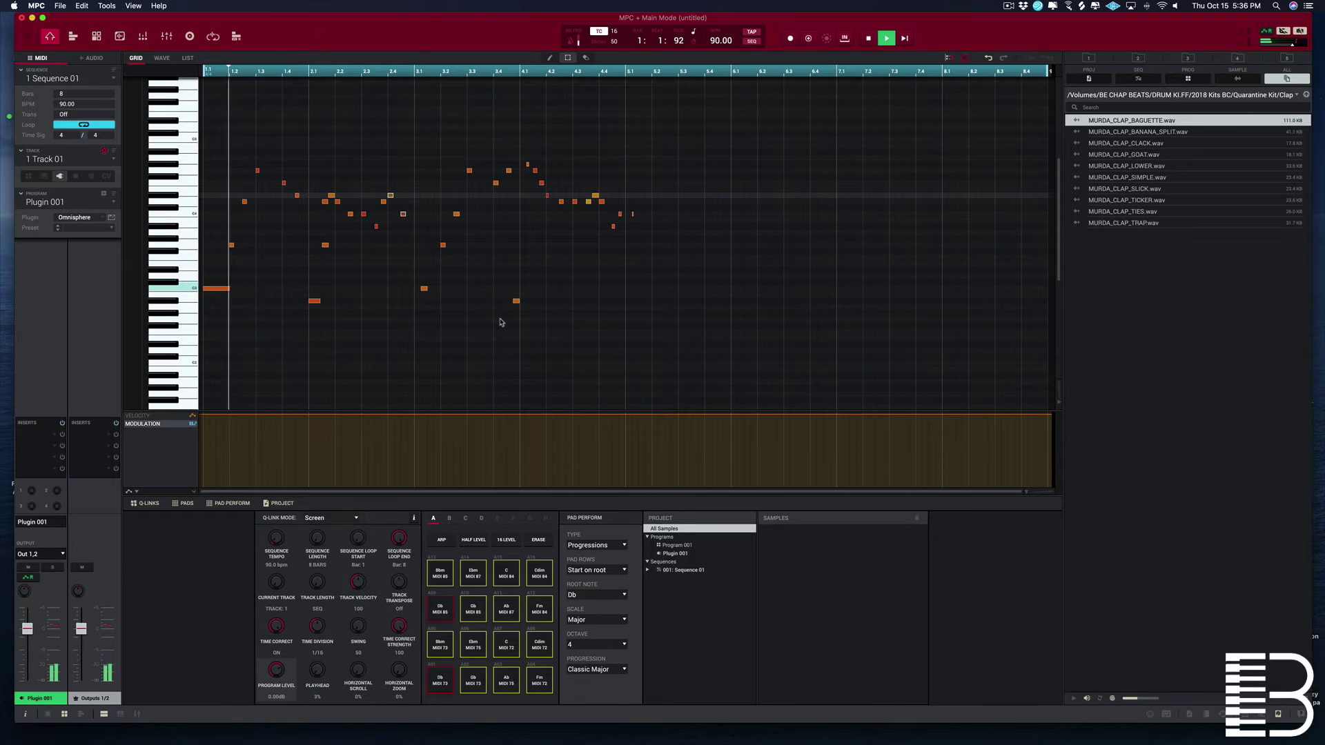
# Step: Align the last two low notes with the starts of bars 3 and 4, and delete the stray note in bar 5
pyautogui.click(424, 289)
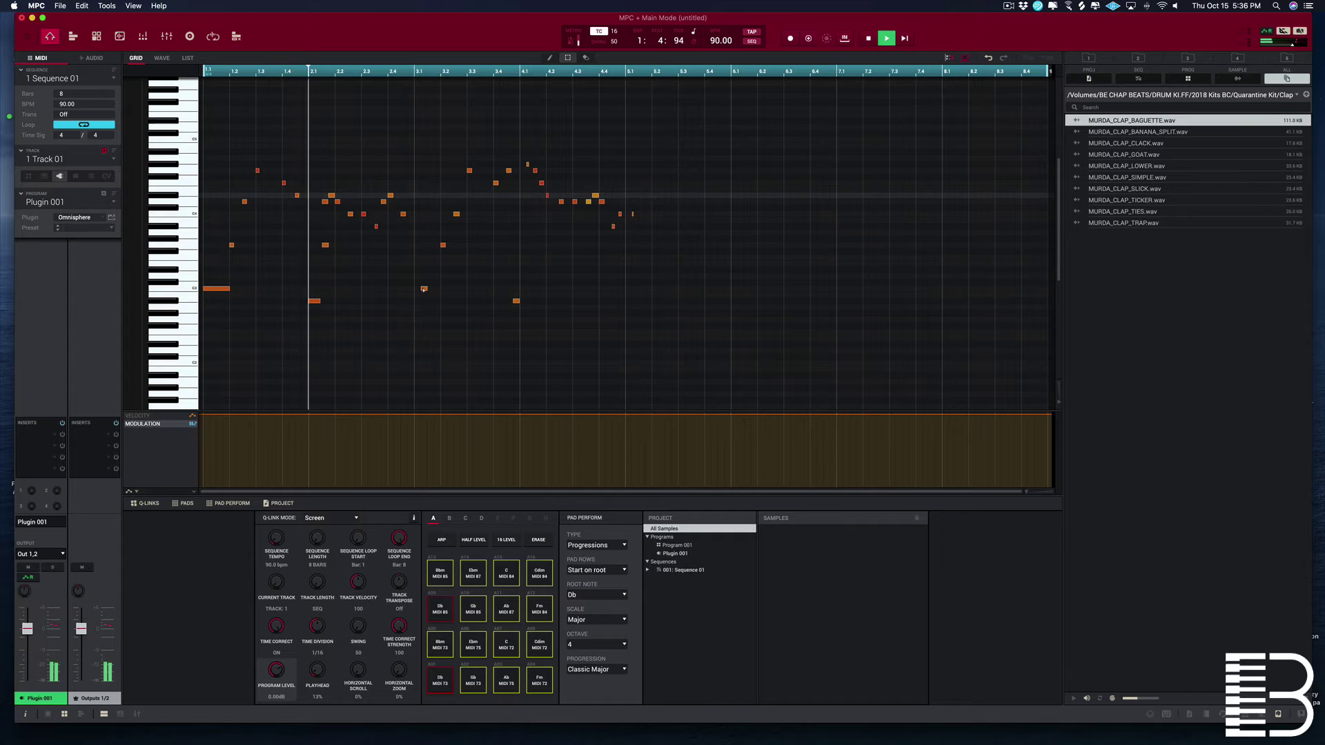
pyautogui.moveTo(424, 288); pyautogui.dragTo(418, 289)
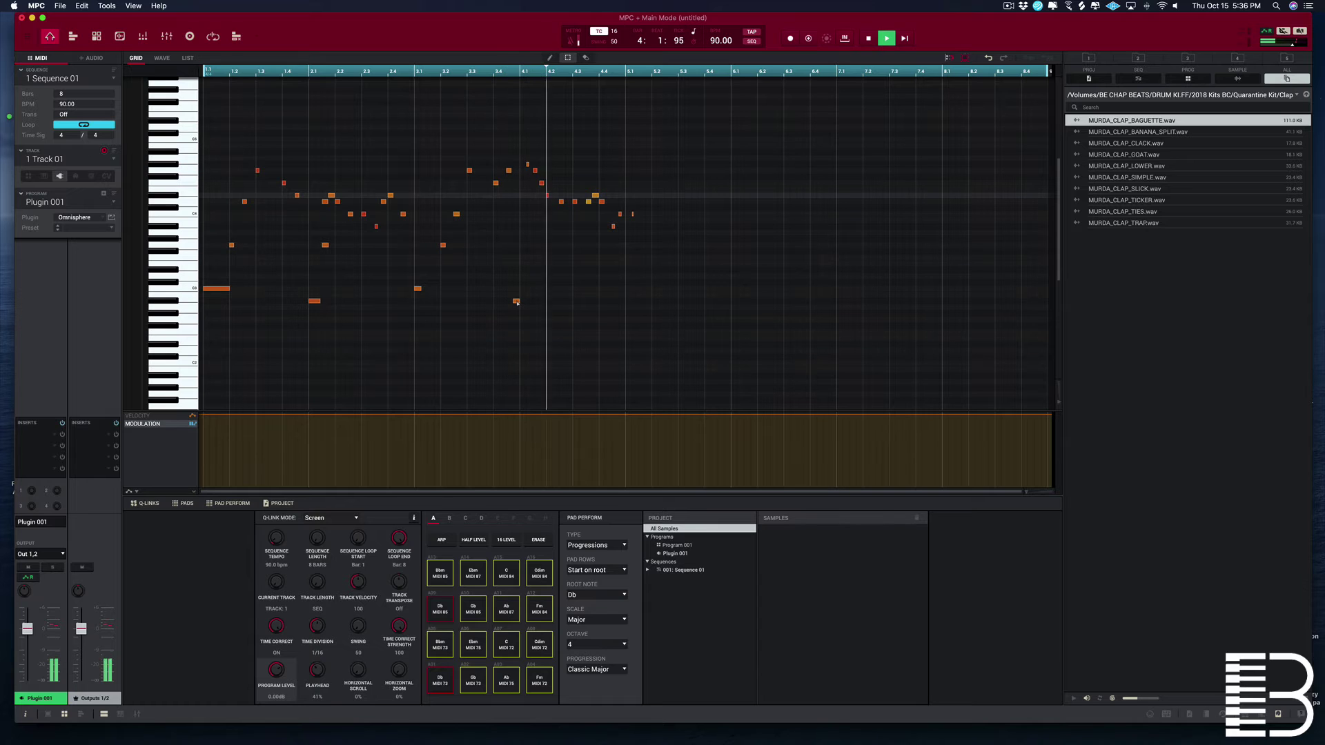
pyautogui.moveTo(517, 301); pyautogui.dragTo(523, 301)
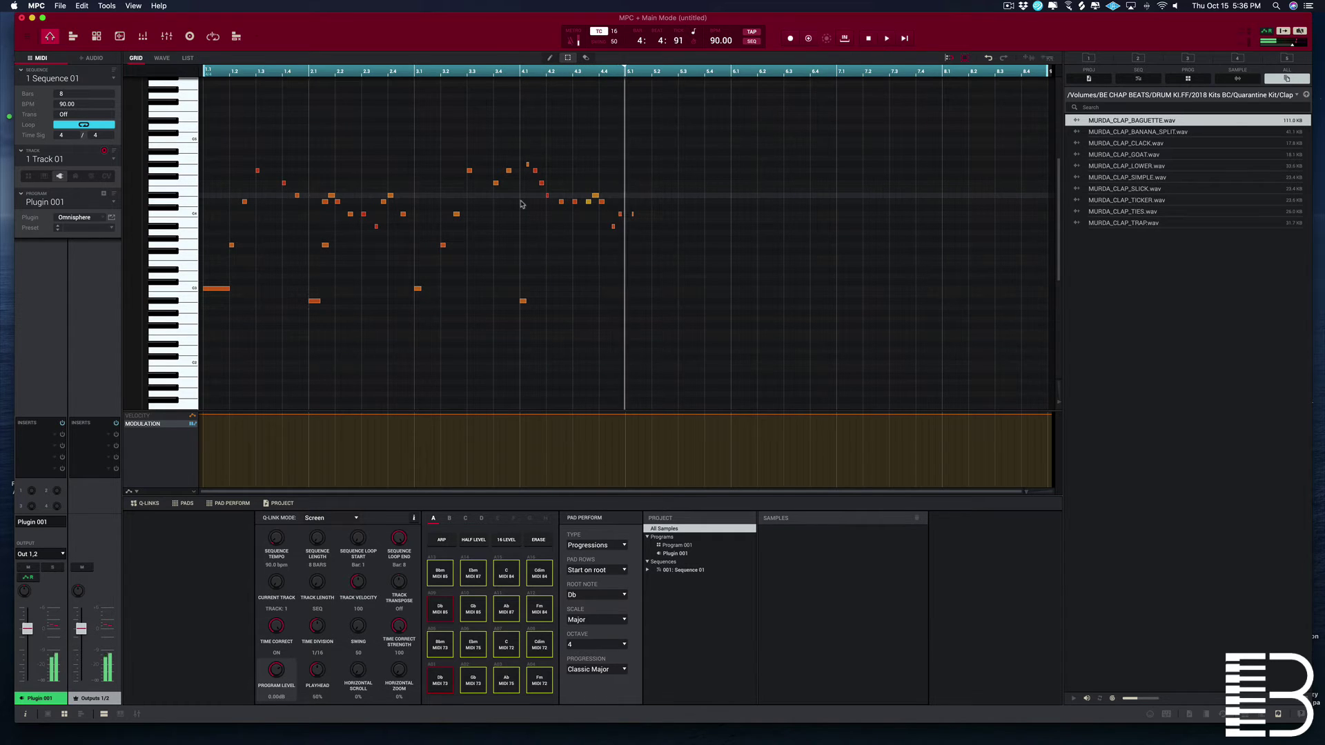
pyautogui.press('space')
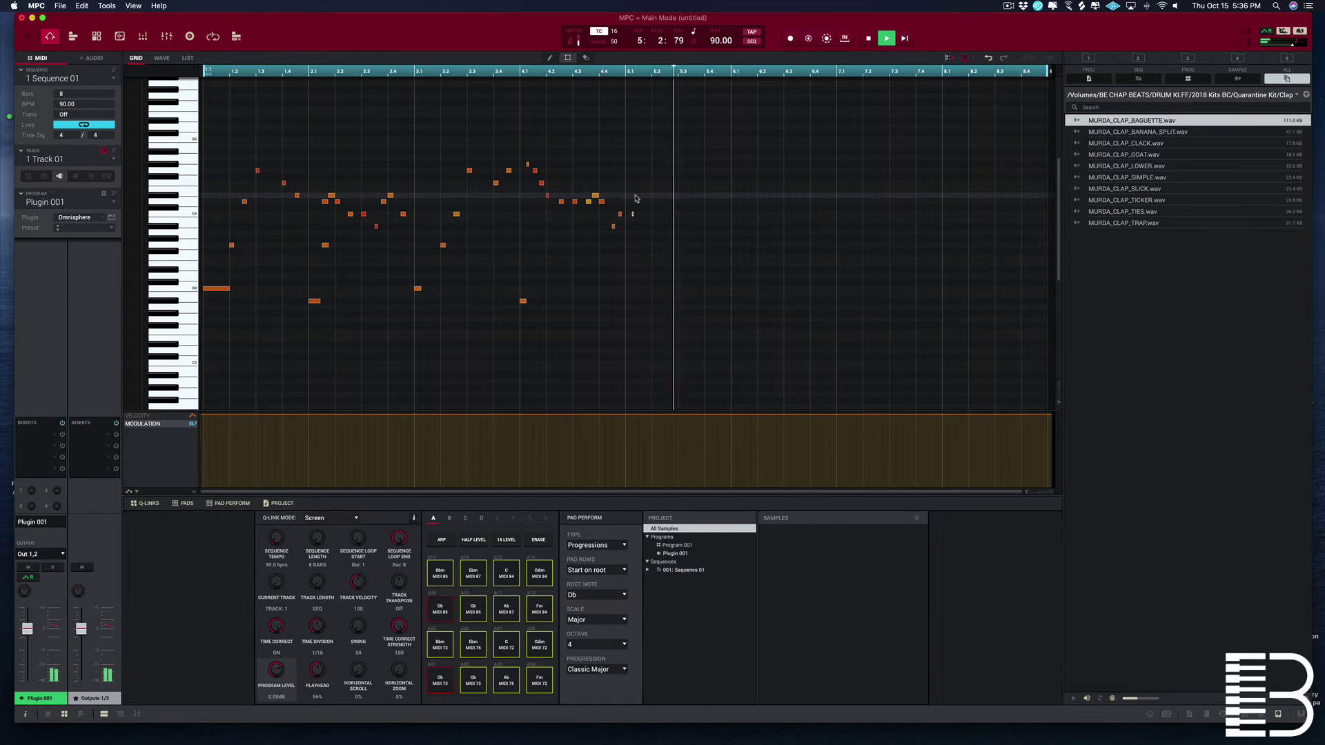
pyautogui.press('space')
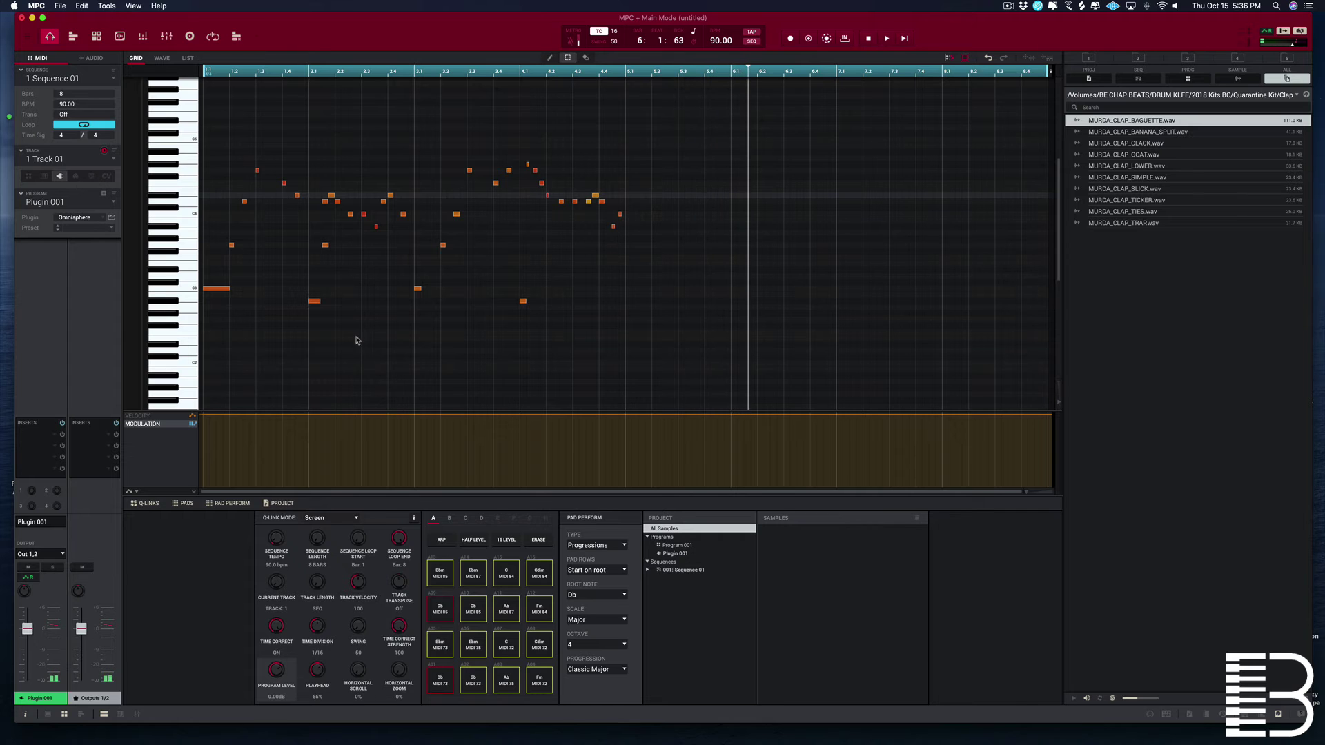
# Step: Duplicate the whole four-bar melody into bars 5 to 8 and display the note velocities
pyautogui.press('super+a')
pyautogui.moveTo(649, 309); pyautogui.dragTo(637, 292)
pyautogui.press('space')
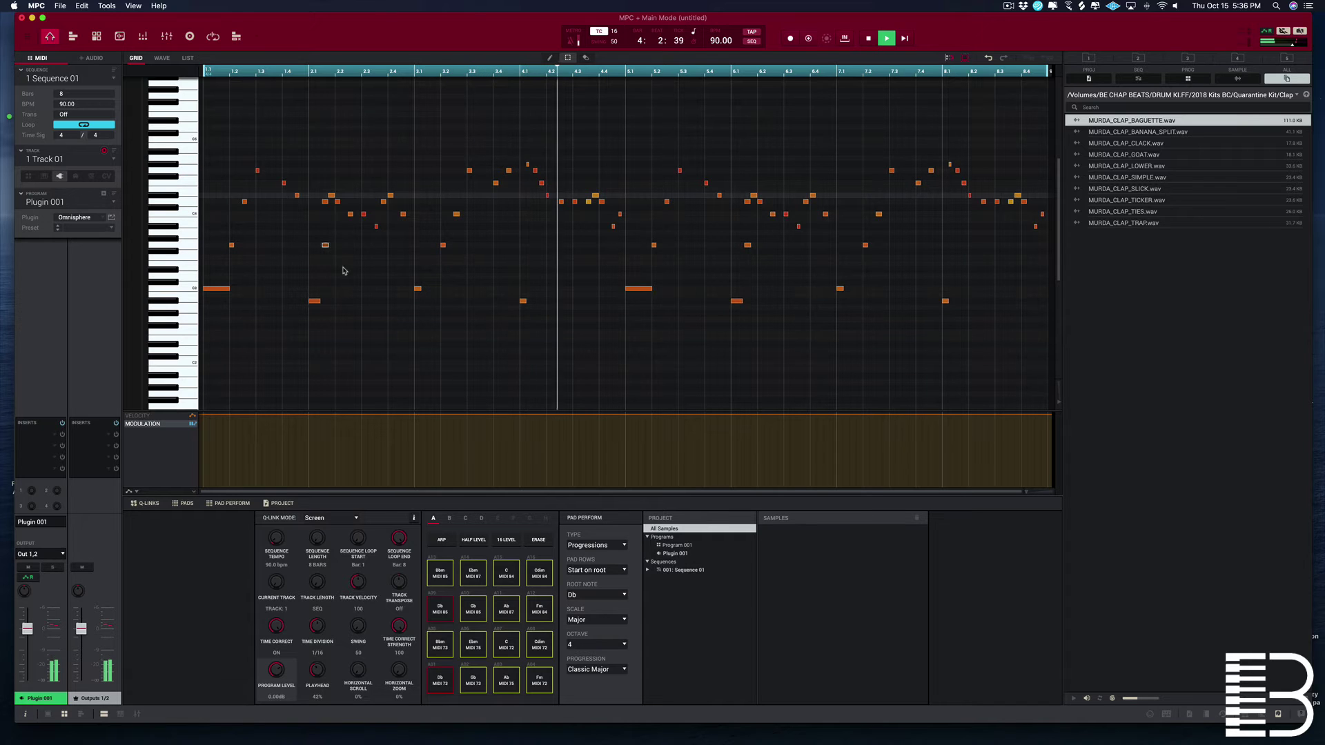
pyautogui.click(137, 416)
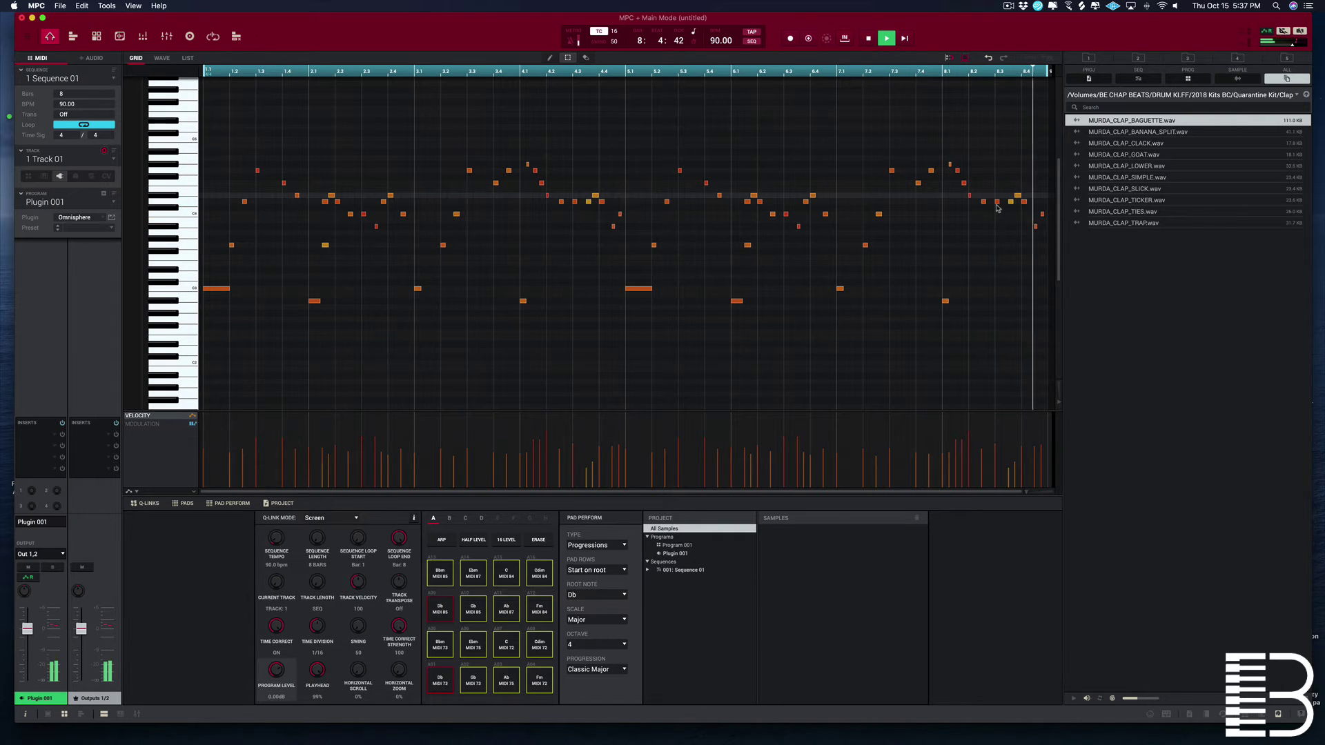
# Step: Try lowering the pitch of the closing melody notes in bar 8, and undo the change after listening
pyautogui.press('space')
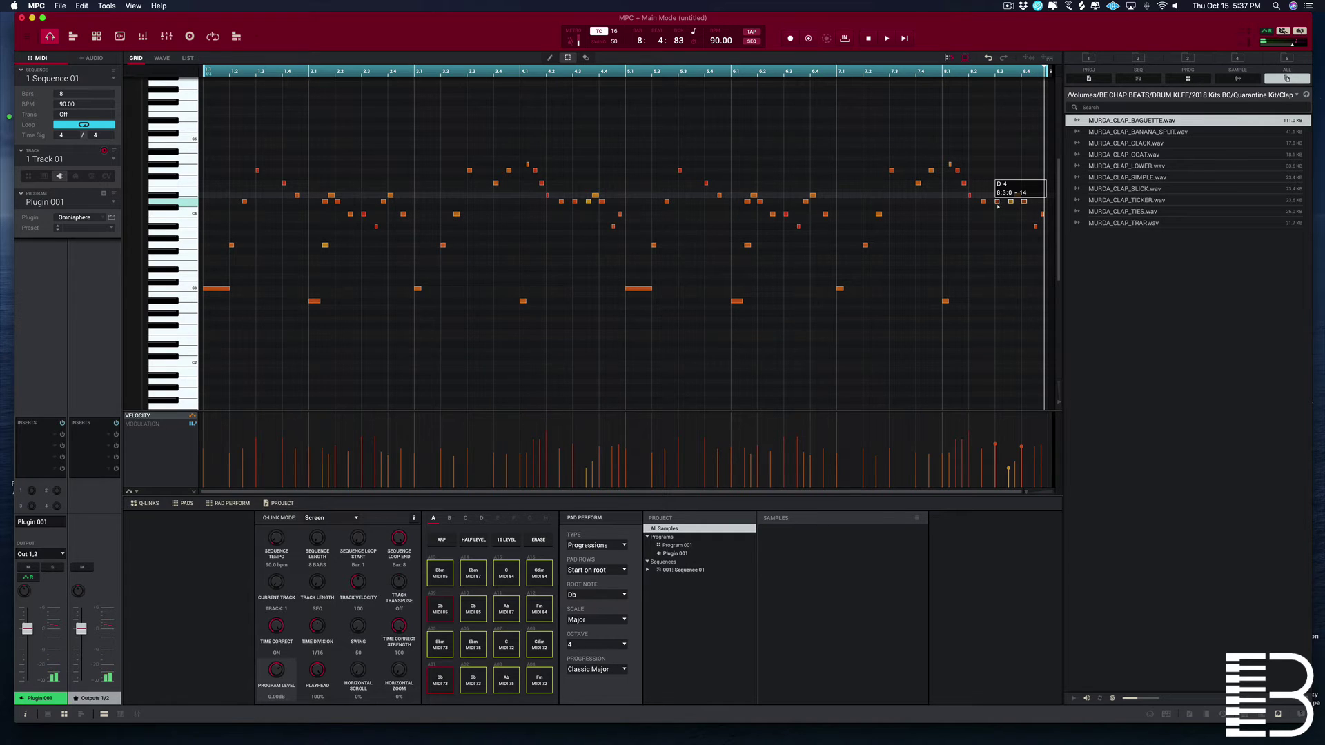
pyautogui.moveTo(997, 223); pyautogui.dragTo(997, 229)
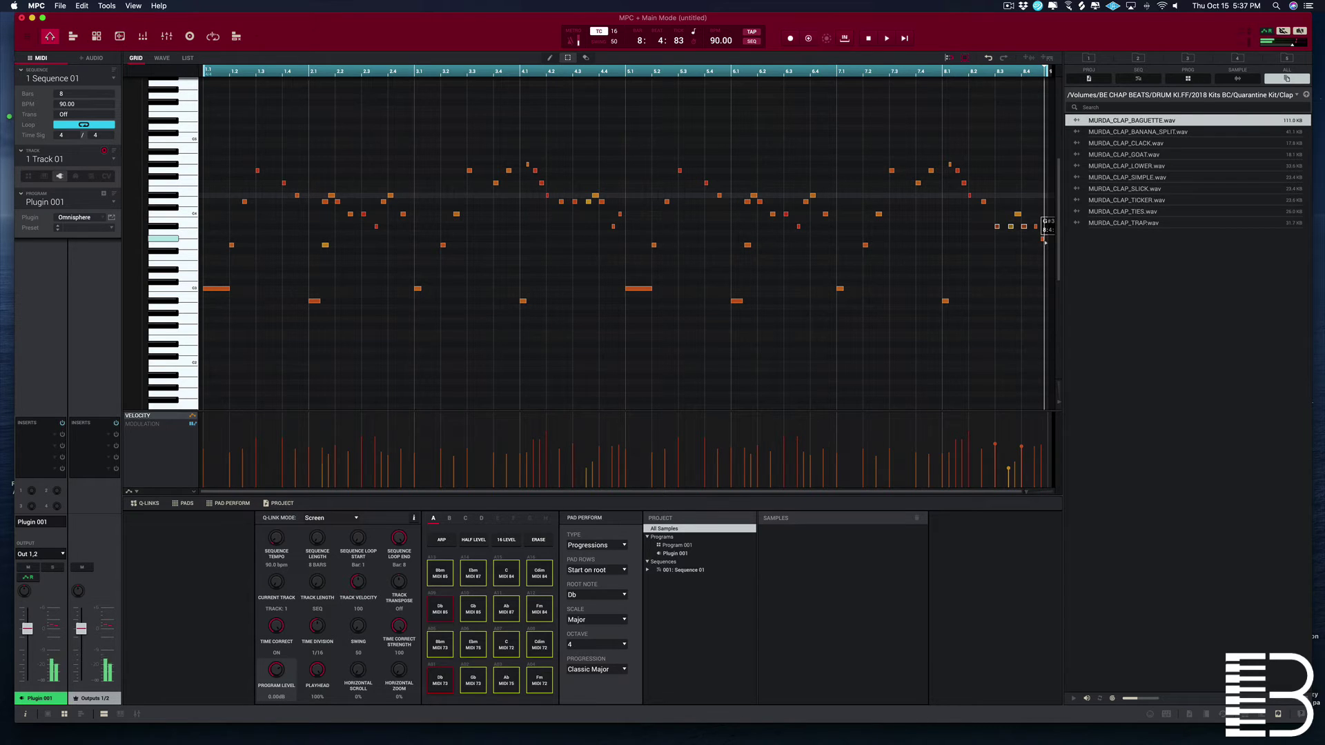
pyautogui.press('space')
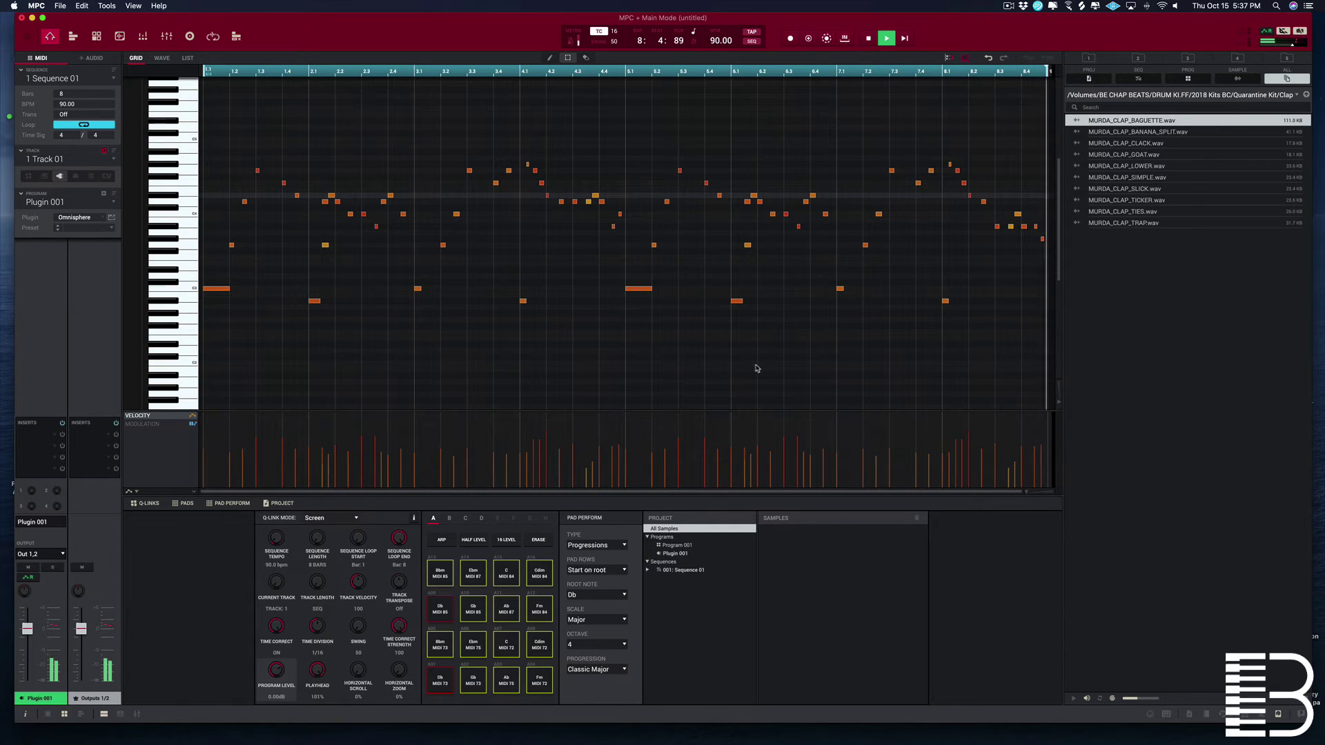
pyautogui.hotkey('ctrl', 'z')
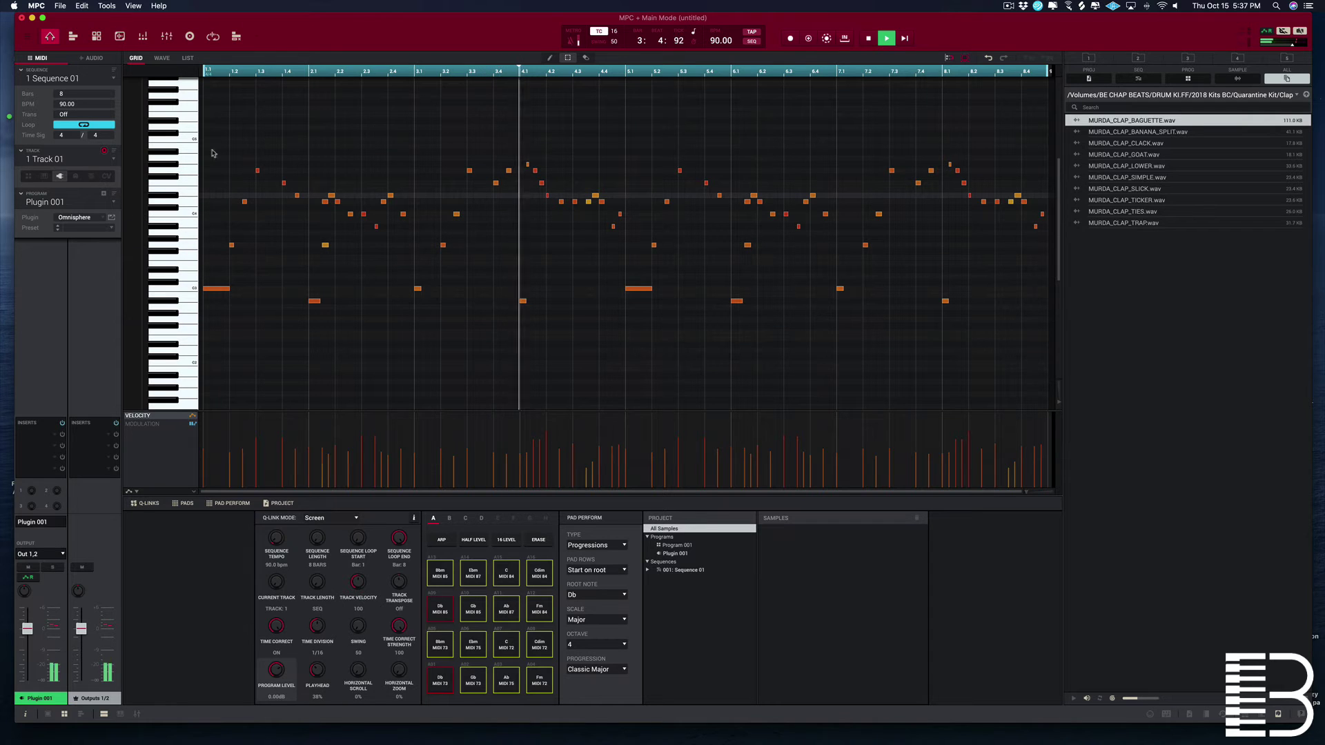
# Step: Set the sequence tempo to 170 BPM and play it from the start
pyautogui.press('space')
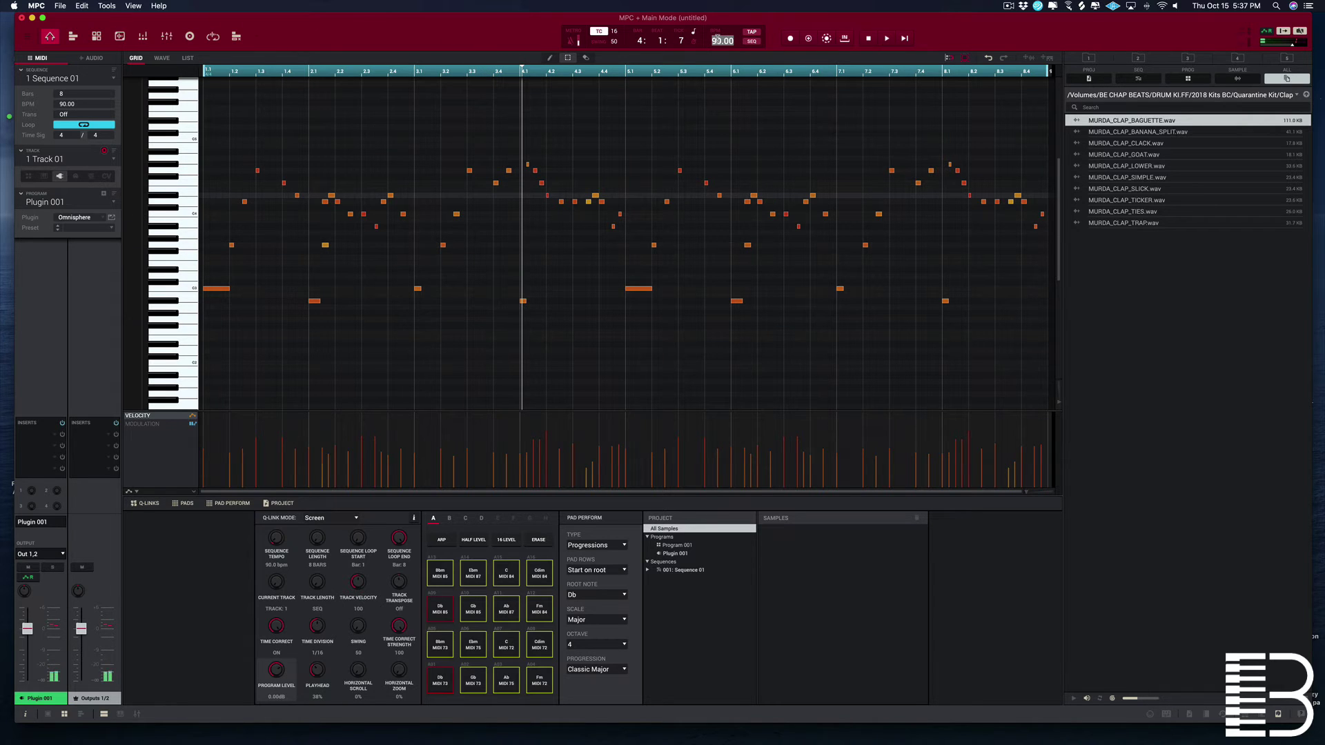
pyautogui.press('Return')
pyautogui.press('space')
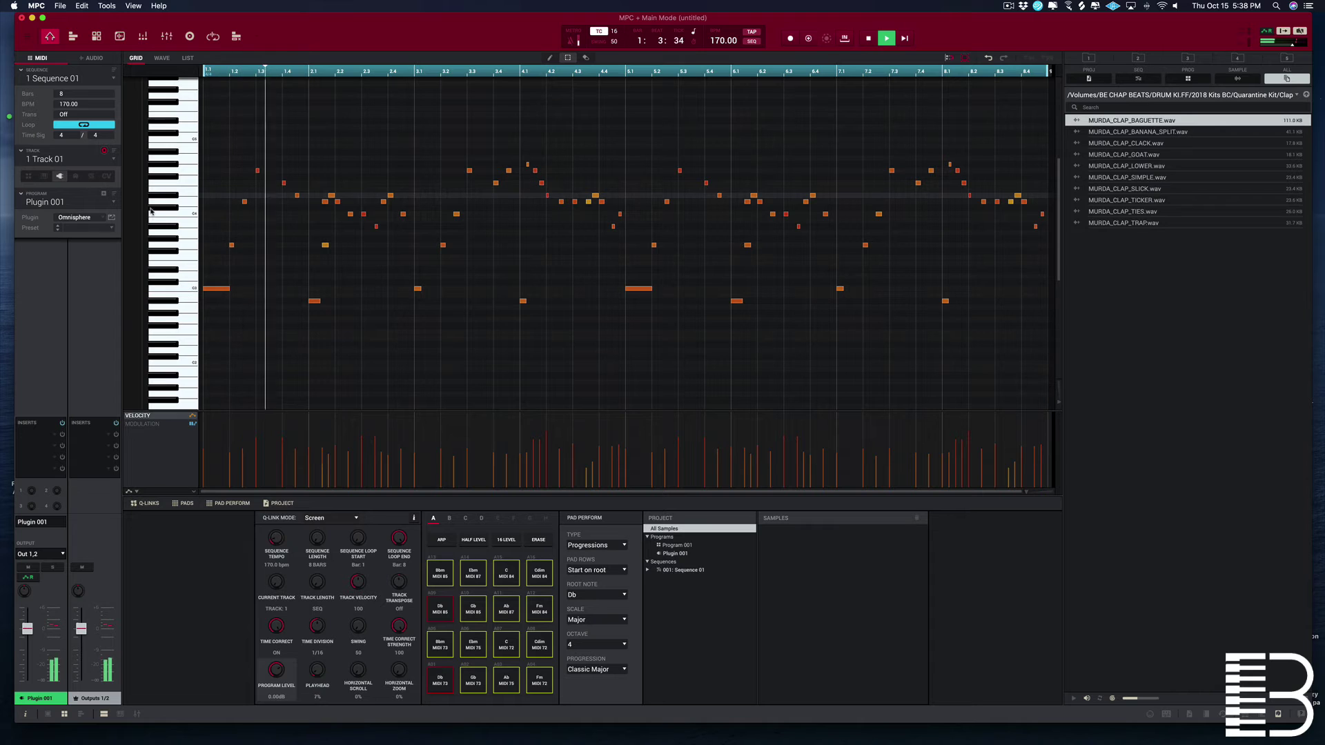
# Step: Add the HalfTime effect to the first insert slot of the guitar program
pyautogui.click(59, 436)
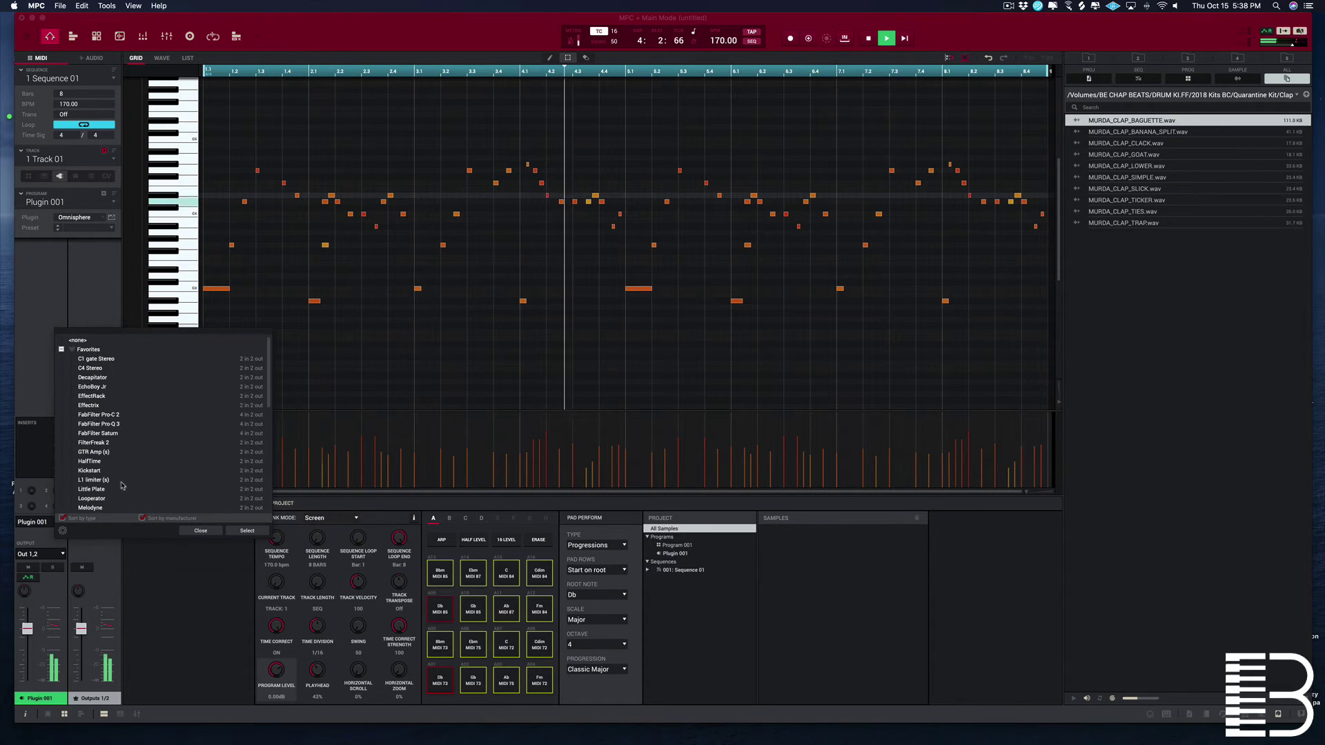
pyautogui.click(90, 461)
pyautogui.click(247, 531)
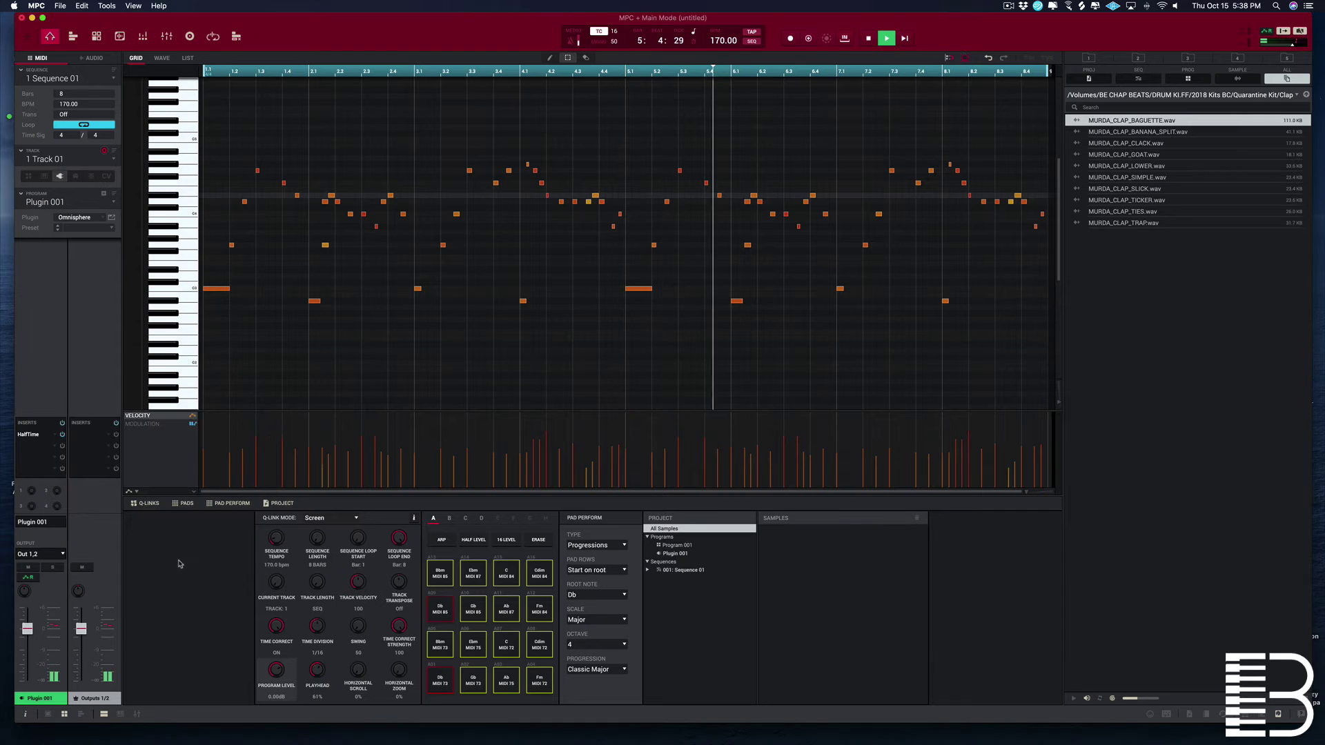
# Step: Transpose all notes of the guitar melody up one octave and resume playback
pyautogui.scroll(1, 241, 355)
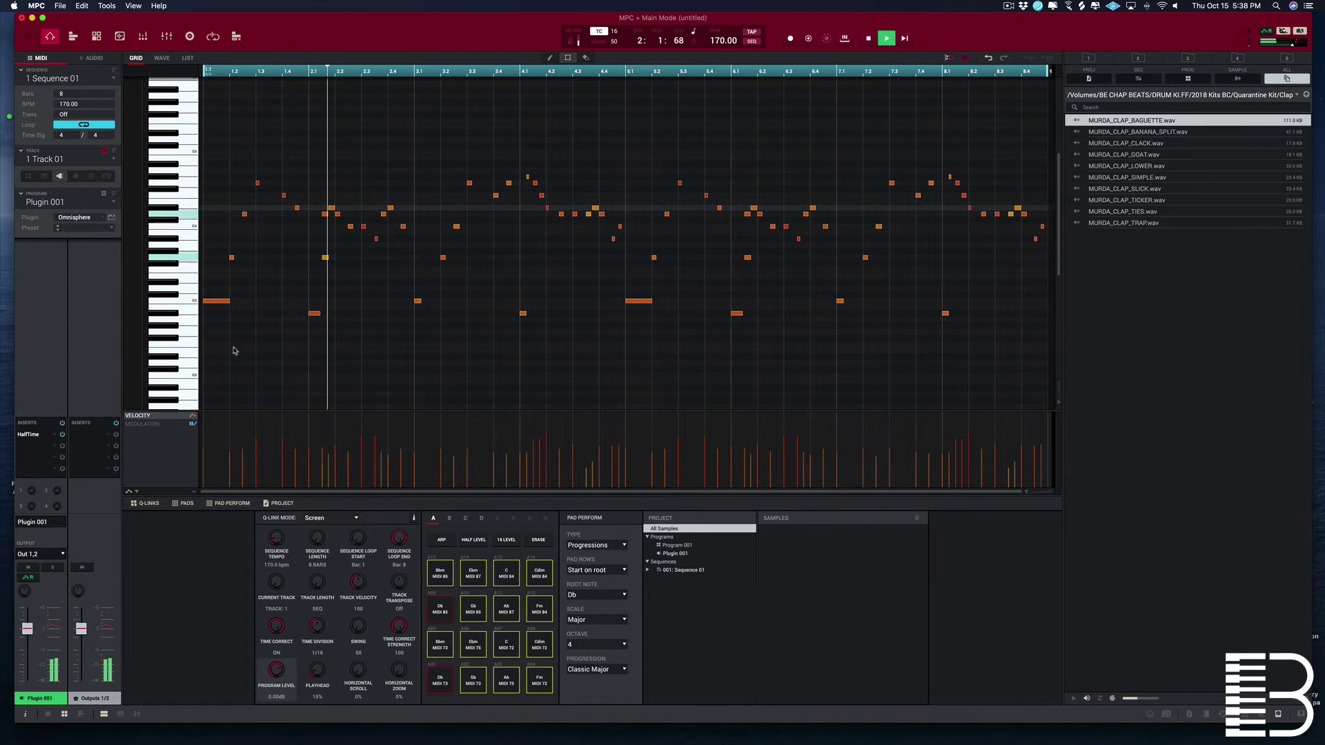
pyautogui.press('space')
pyautogui.press('super+a')
pyautogui.hotkey('shift', 'Up')
pyautogui.click(473, 296)
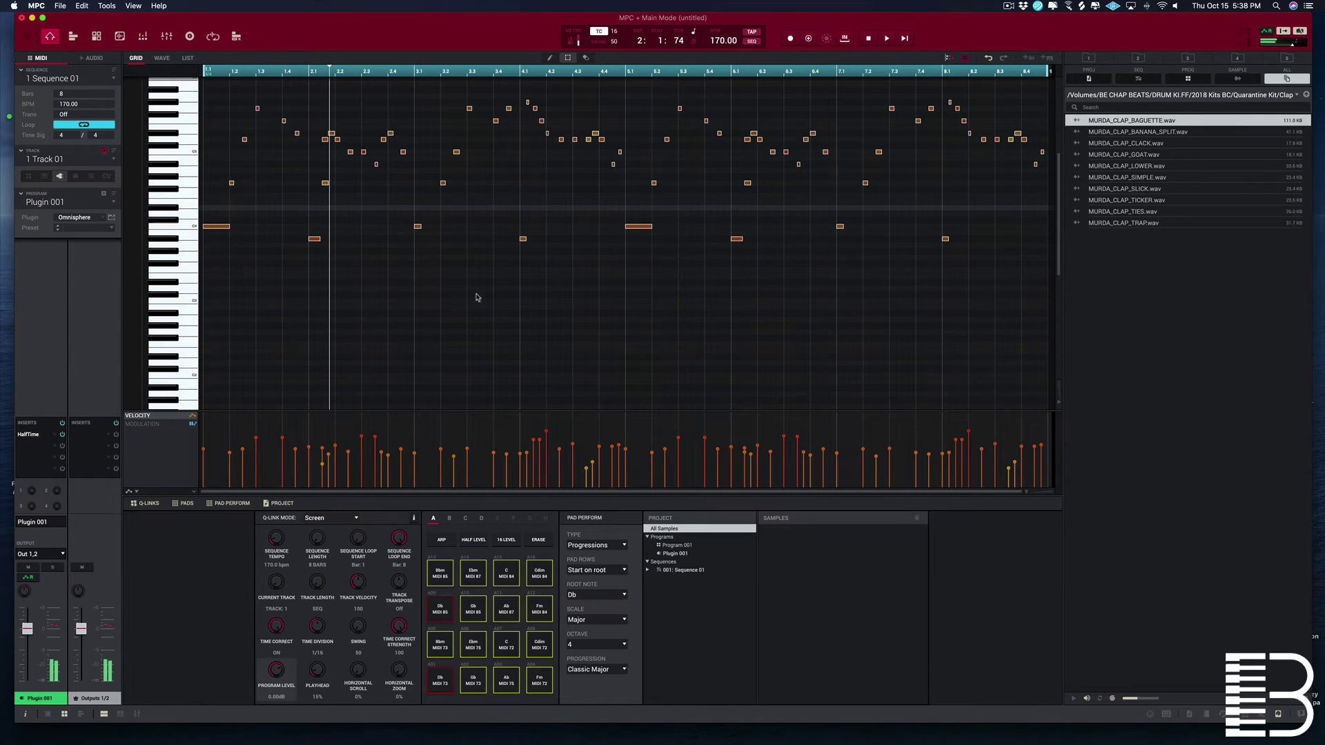
pyautogui.press('space')
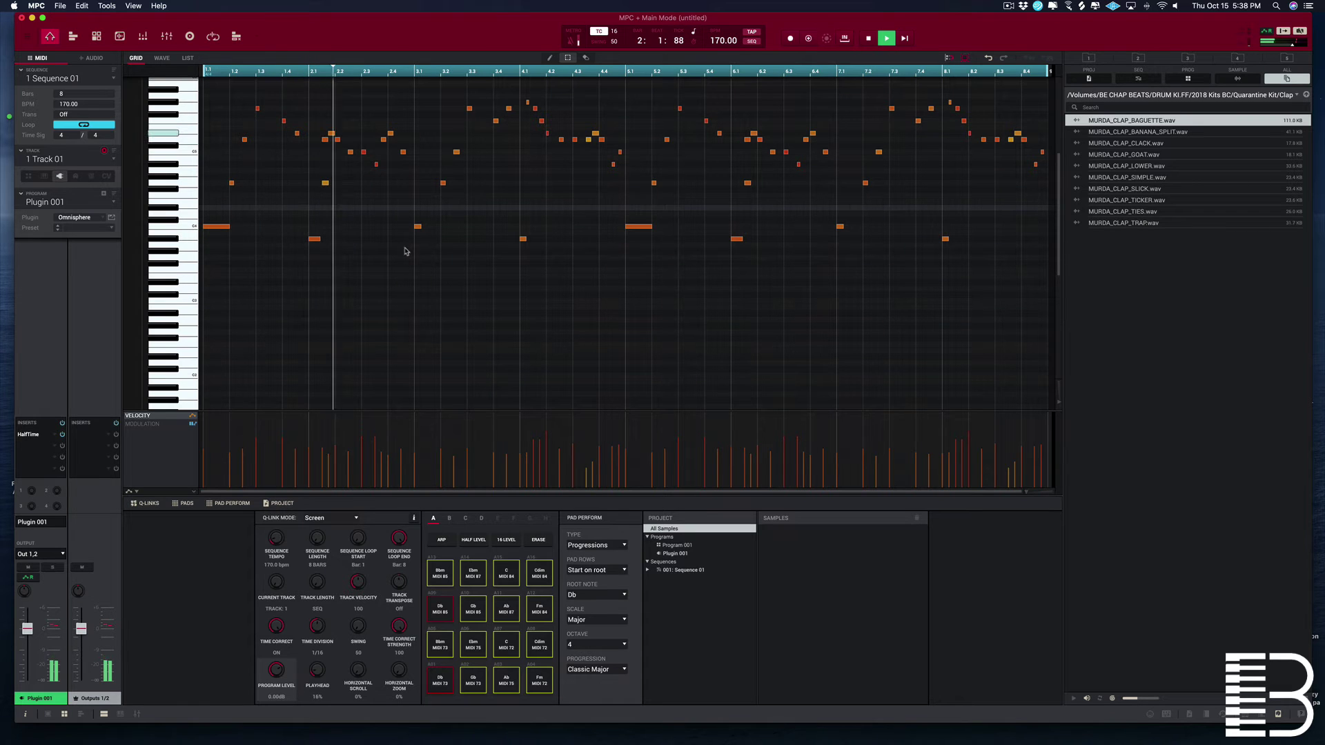
pyautogui.scroll(1, 345, 262)
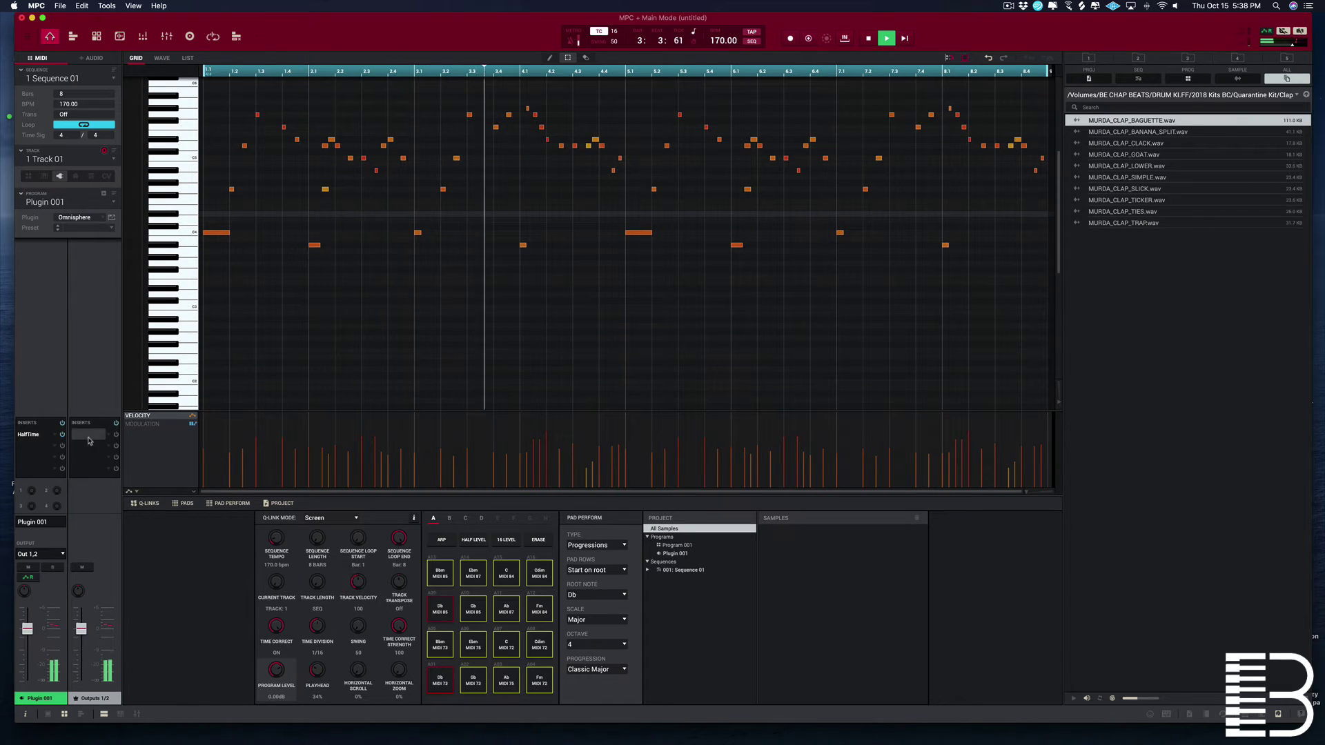
pyautogui.click(58, 448)
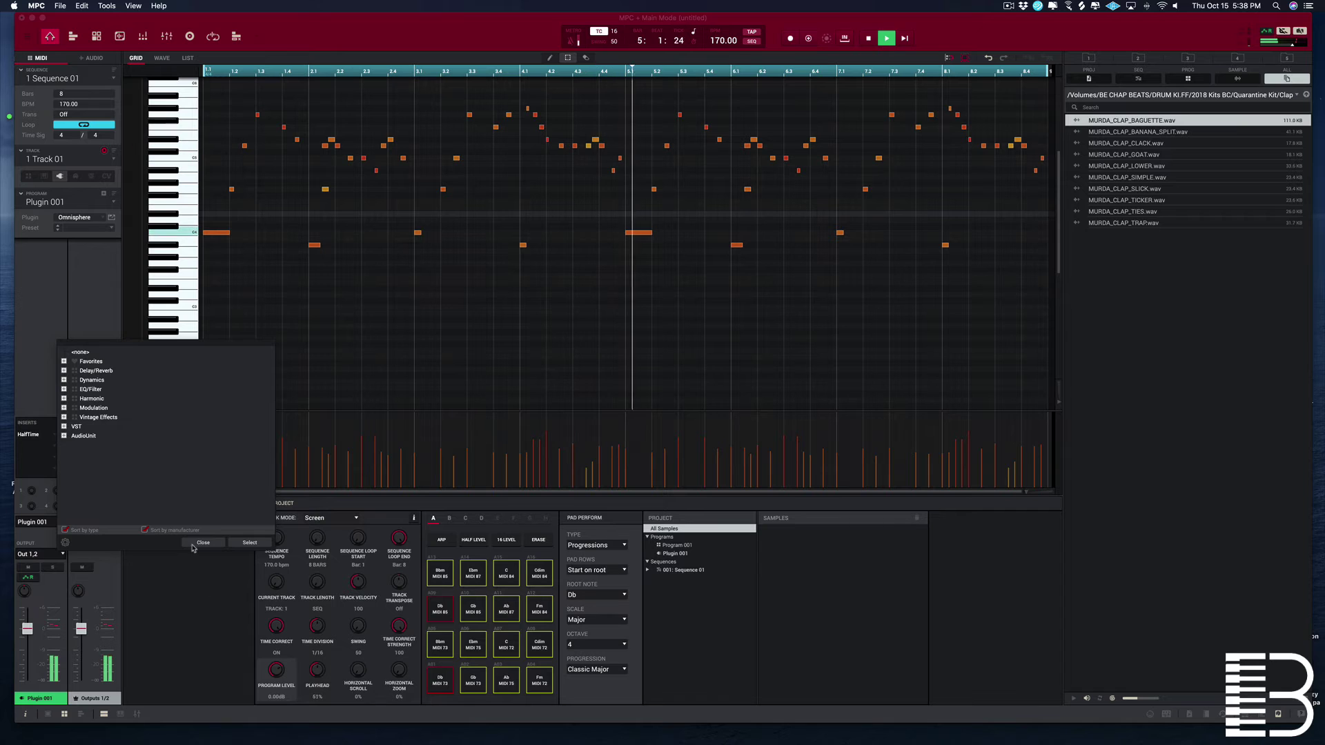
pyautogui.press('Escape')
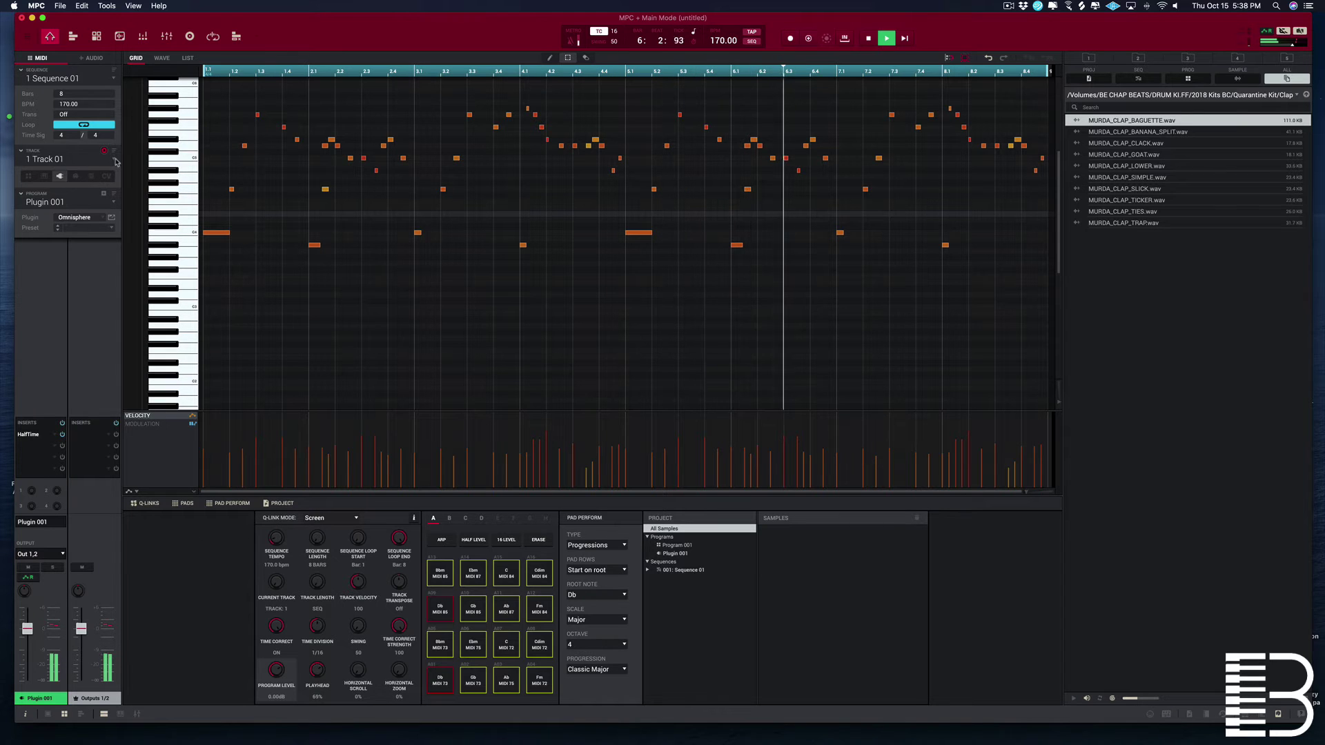
# Step: Switch to Track 02 and load Omnisphere as its plugin instrument
pyautogui.click(69, 159)
pyautogui.click(91, 180)
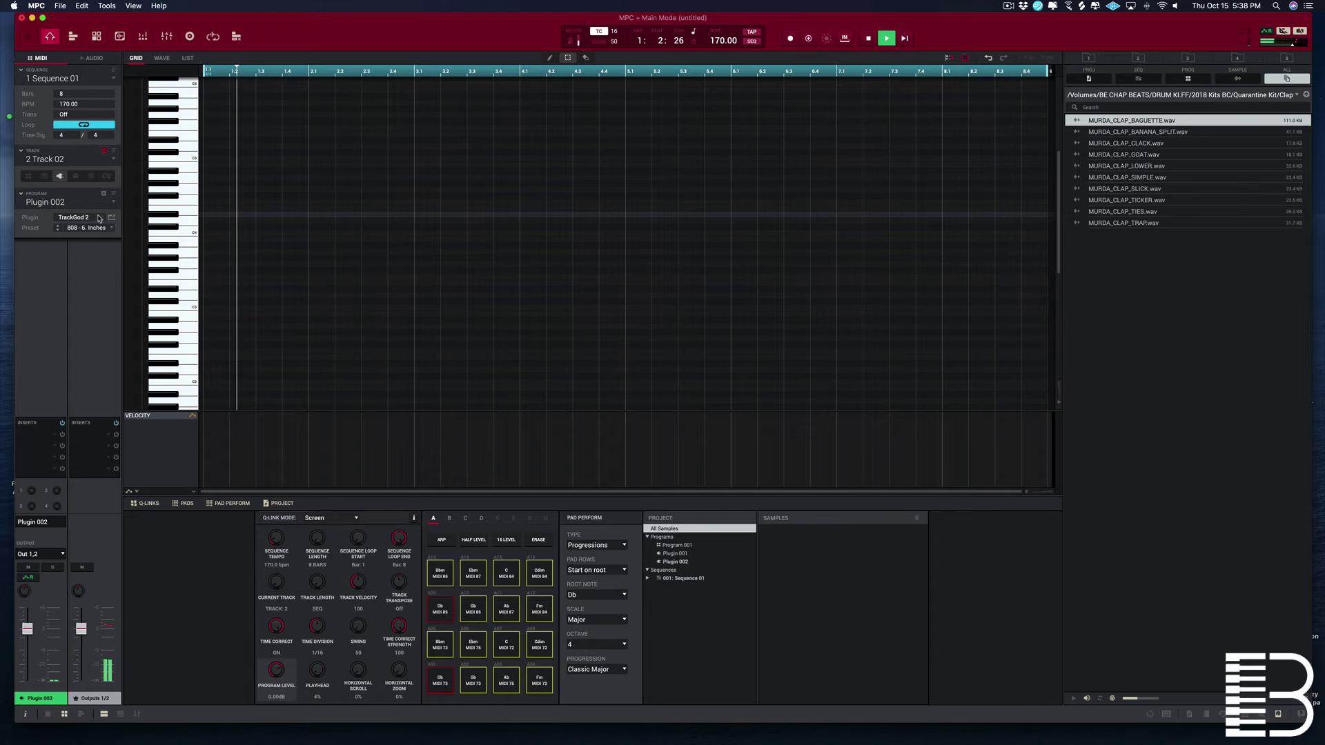
pyautogui.click(109, 218)
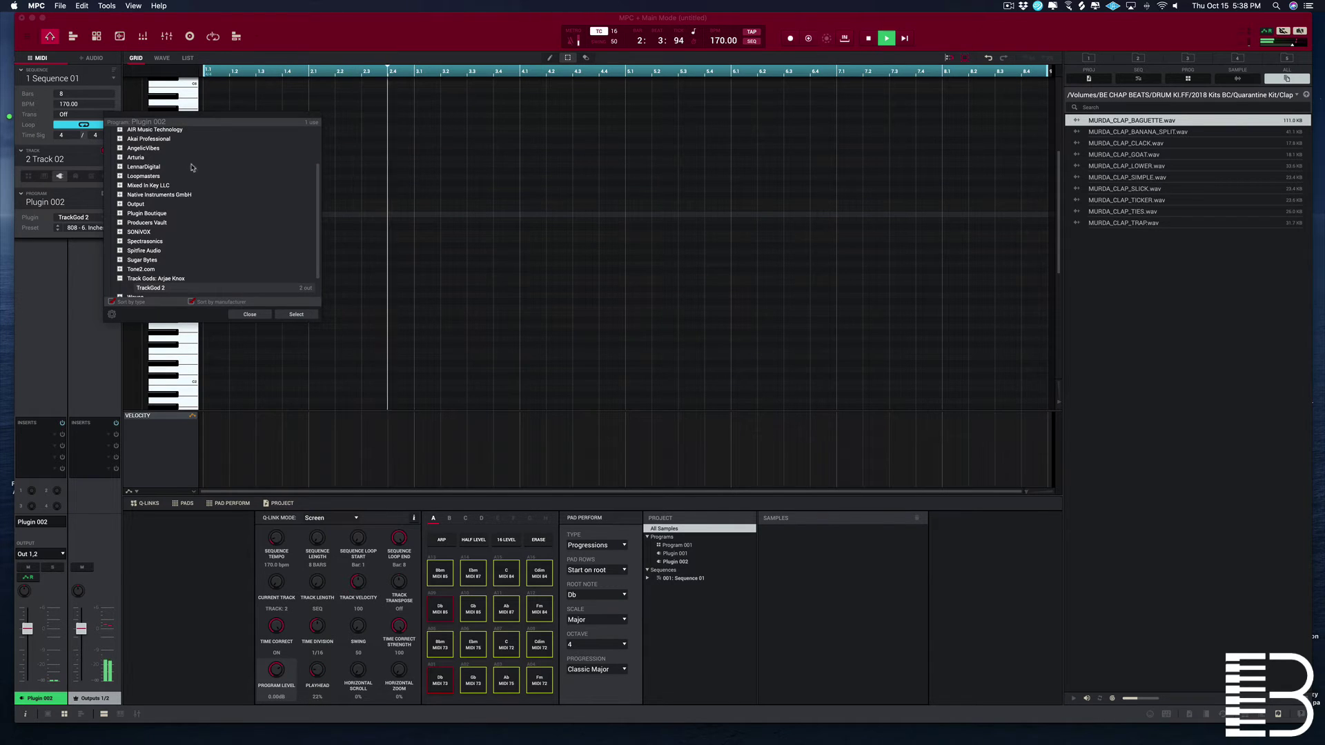
pyautogui.scroll(10, 255, 204)
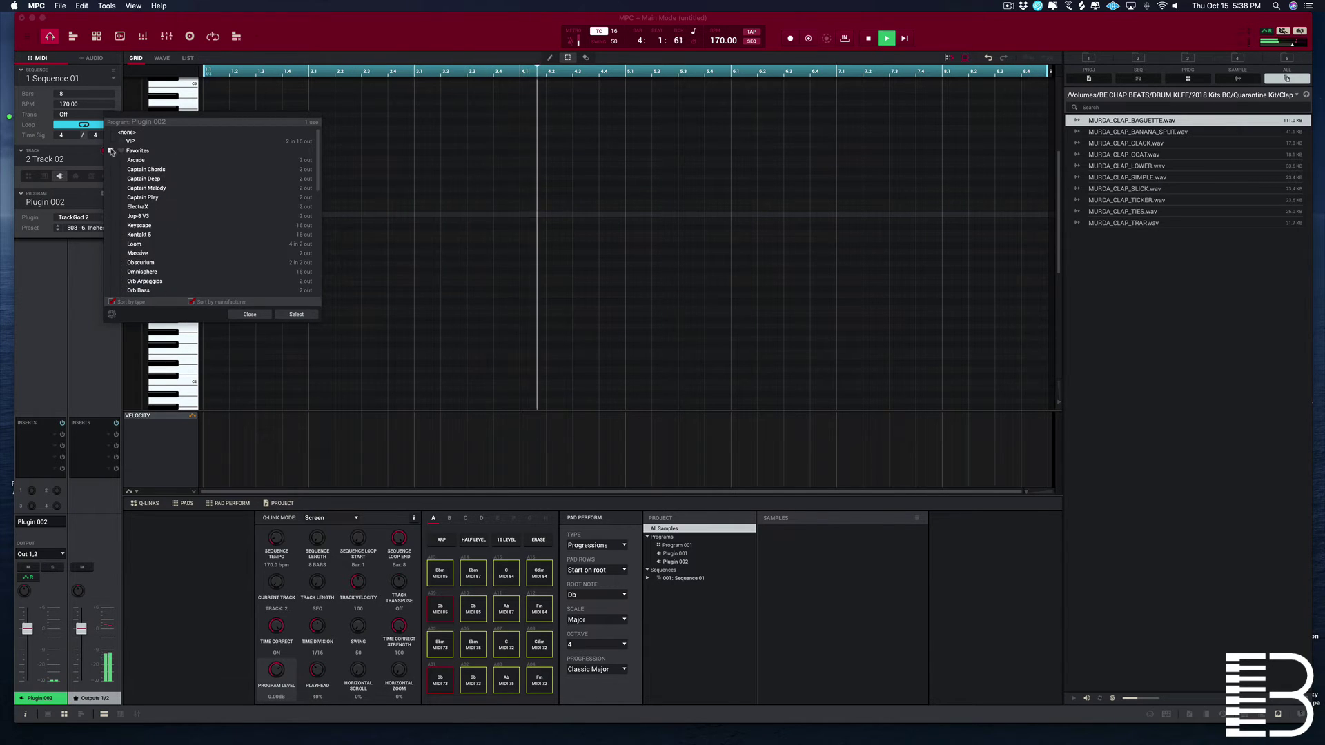
pyautogui.click(234, 271)
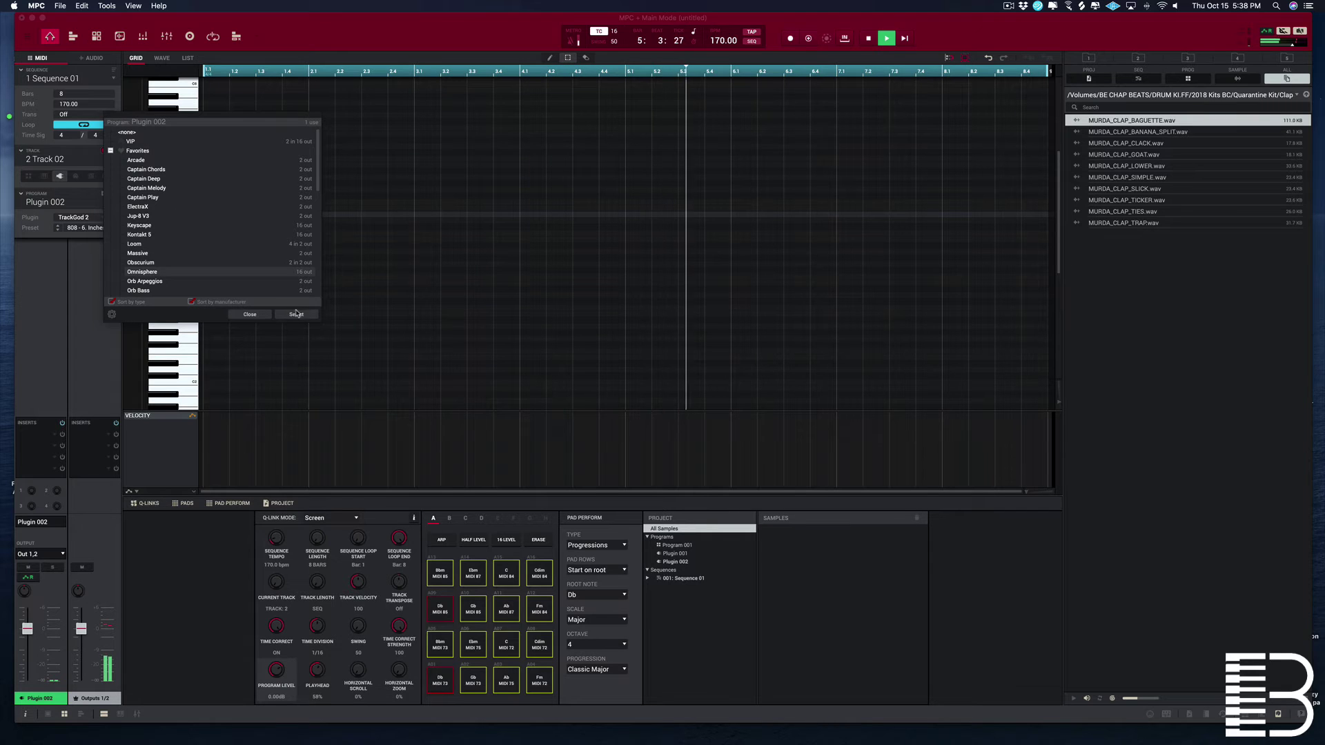
pyautogui.click(296, 314)
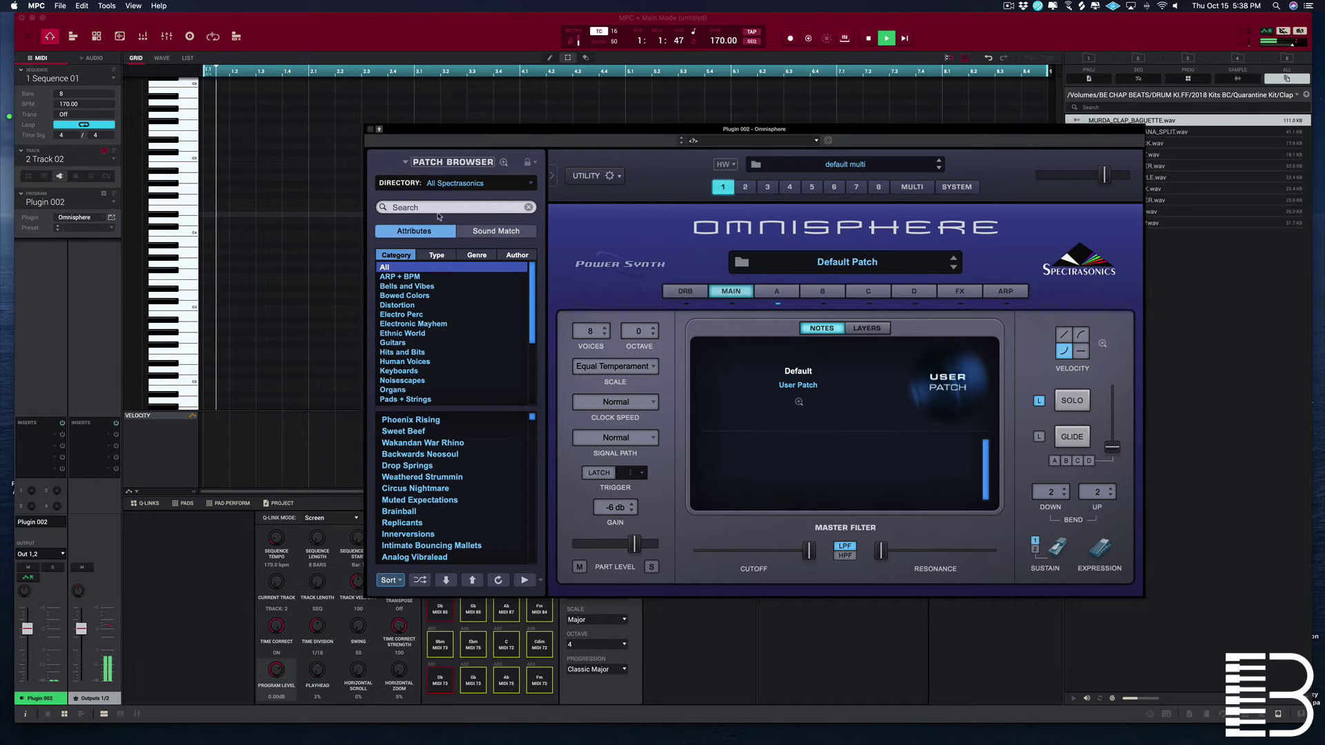
# Step: Open the Black Swan bank from the user directories and load the patch Choir - Lowest Fi
pyautogui.click(459, 183)
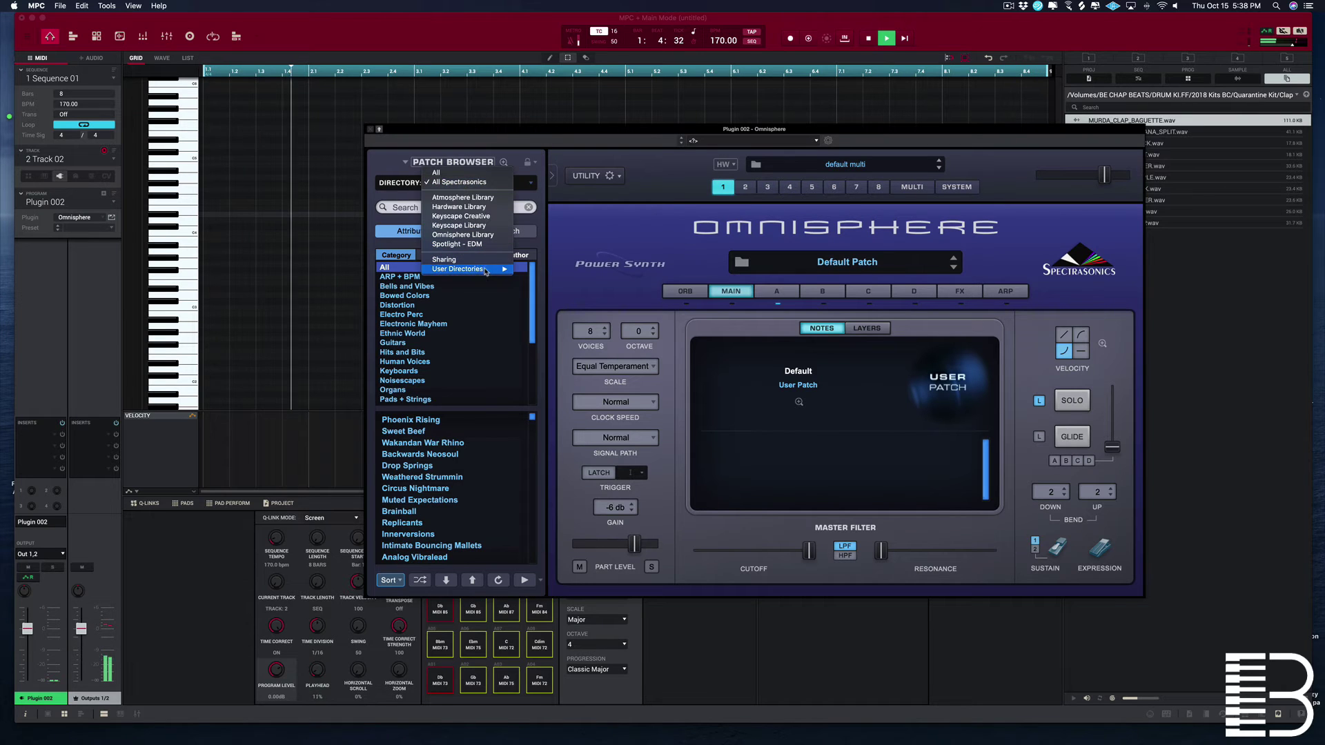
pyautogui.moveTo(469, 269)
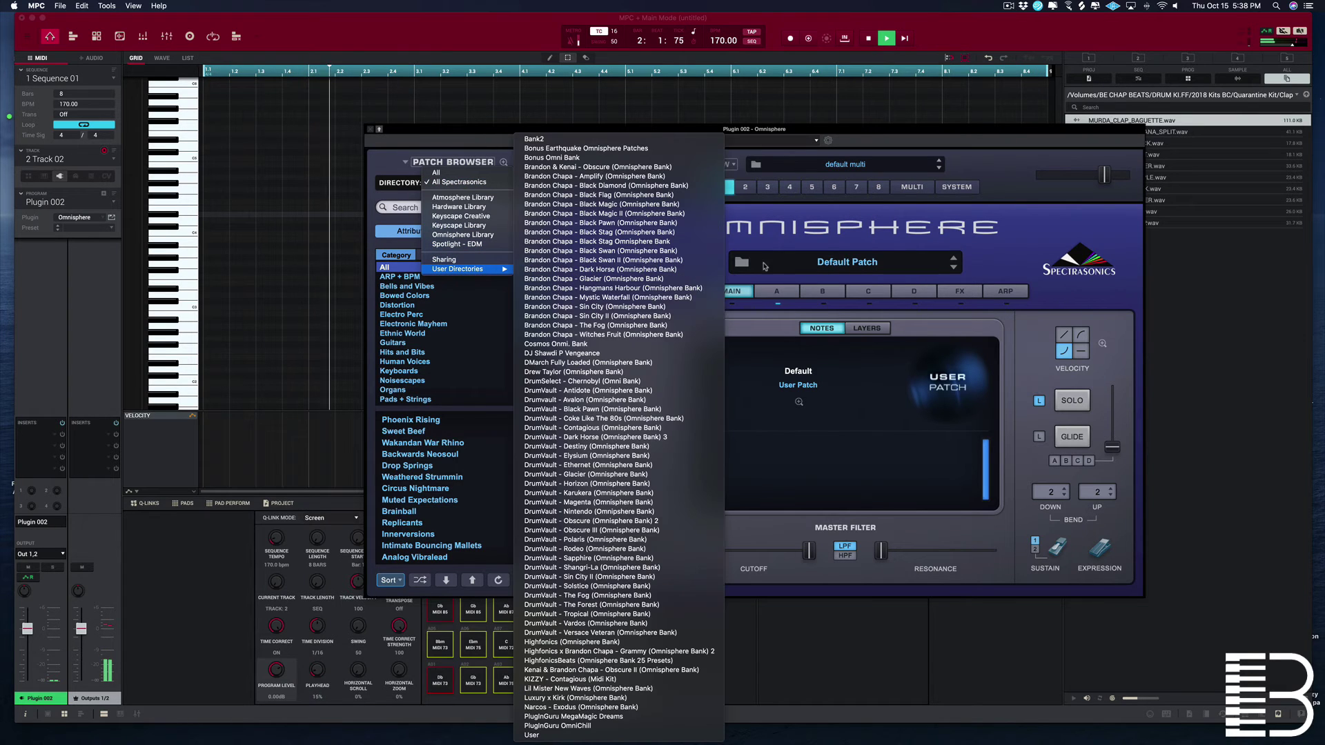
pyautogui.click(632, 252)
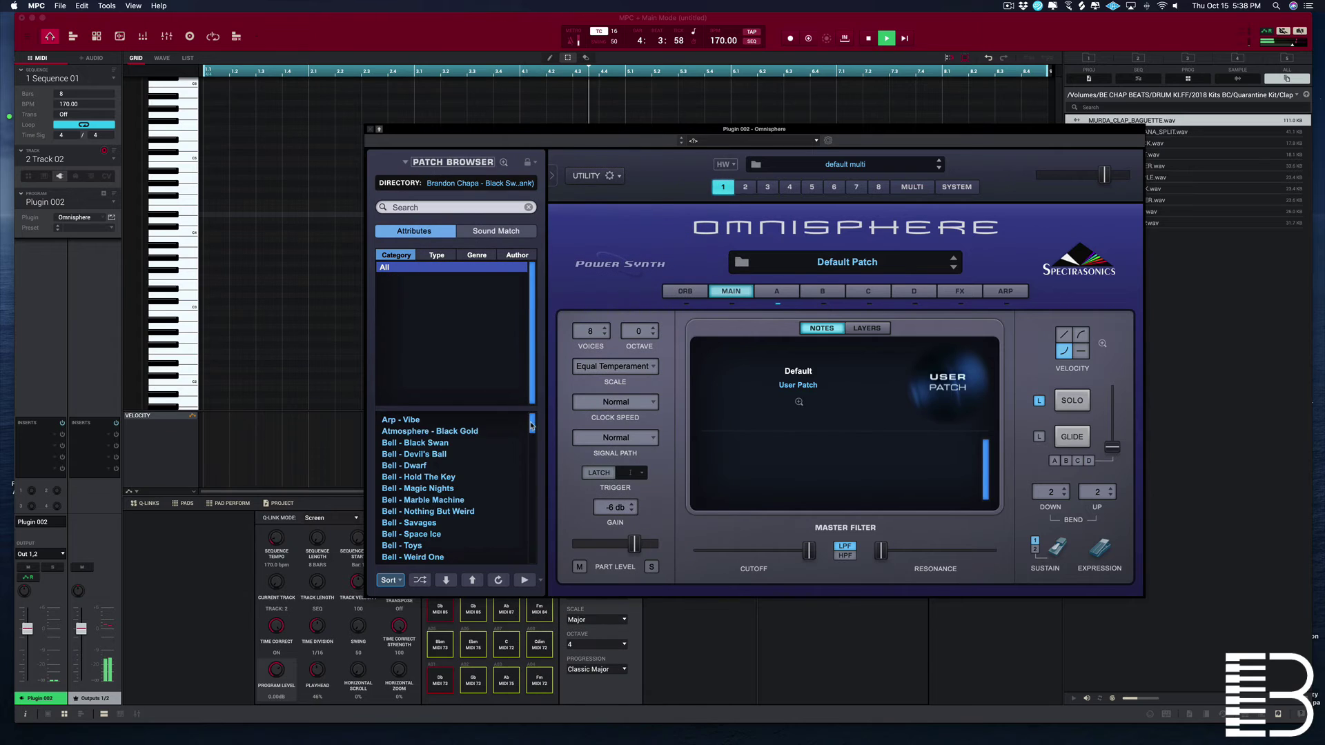
pyautogui.moveTo(531, 426)
pyautogui.mouseDown()
pyautogui.moveTo(520, 461)
pyautogui.moveTo(519, 446)
pyautogui.mouseUp()
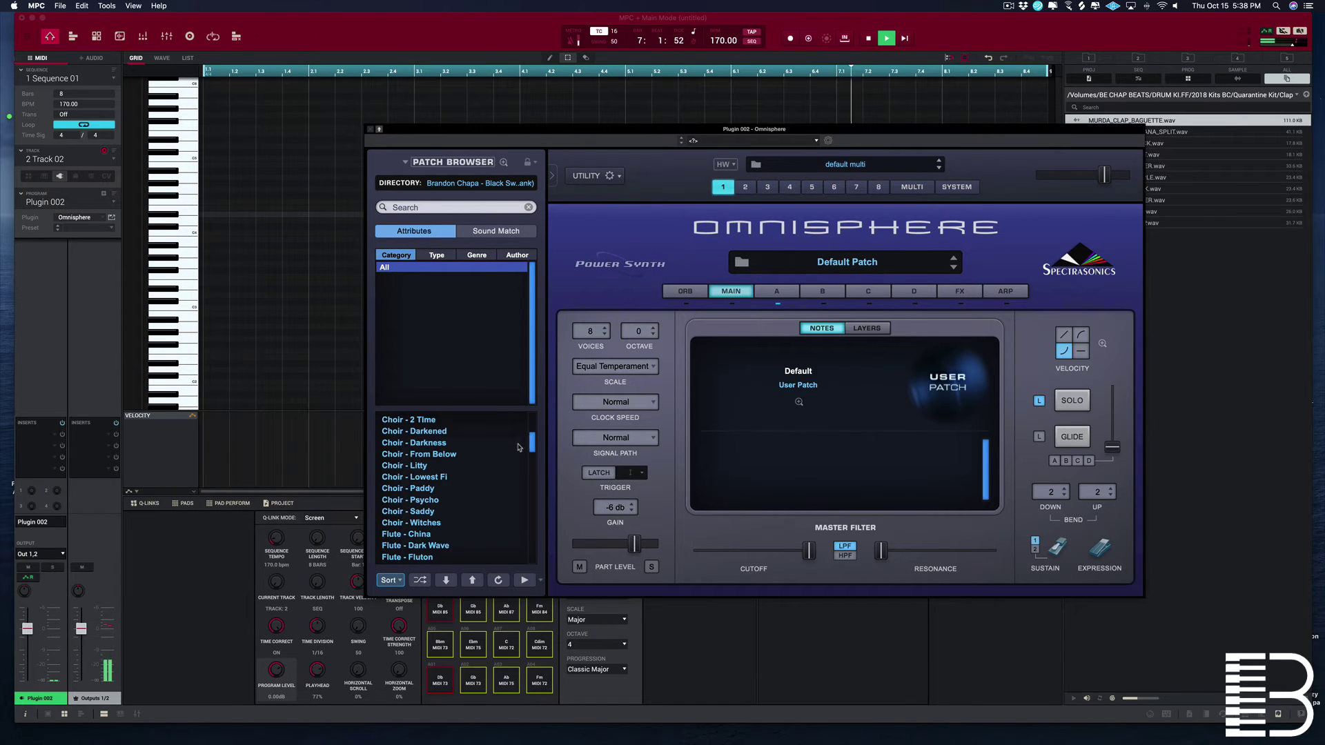
pyautogui.click(461, 477)
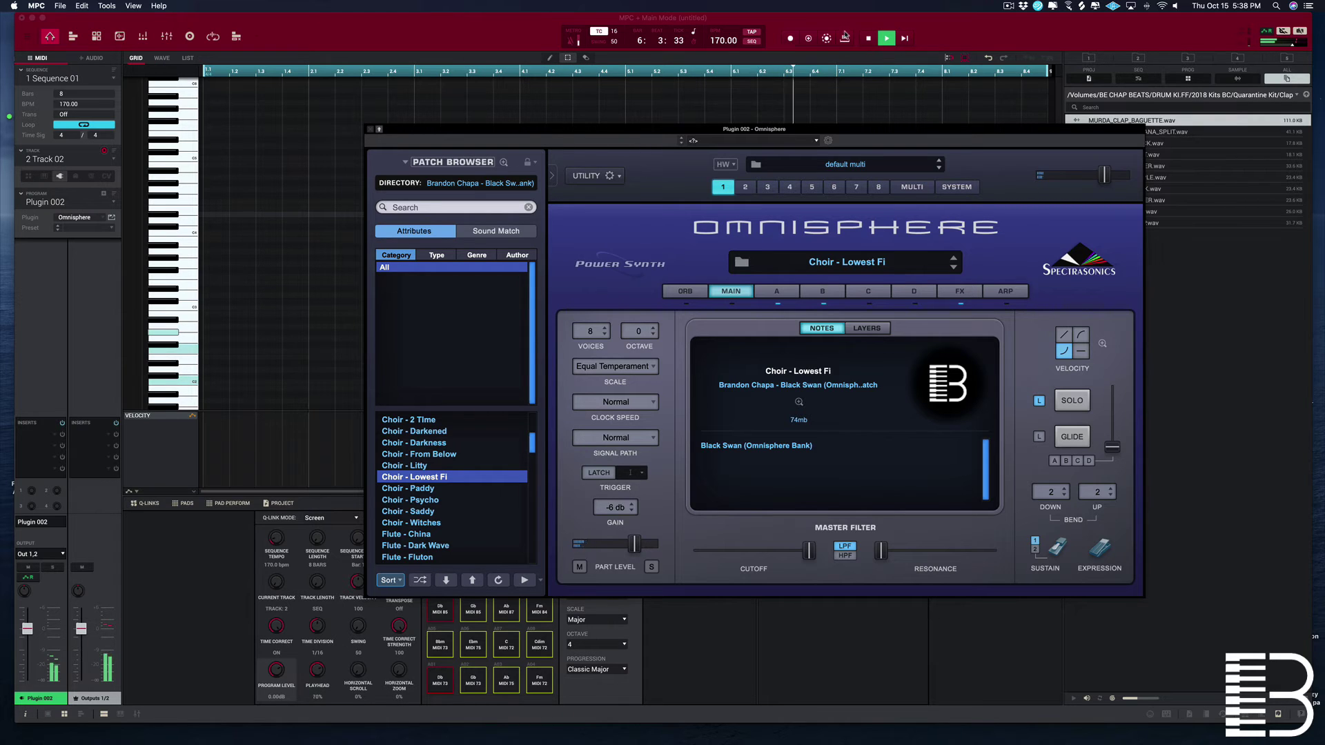
# Step: Record a sustained three-note choir chord at bar 1 of Track 02 and delete the stray notes after it
pyautogui.click(807, 39)
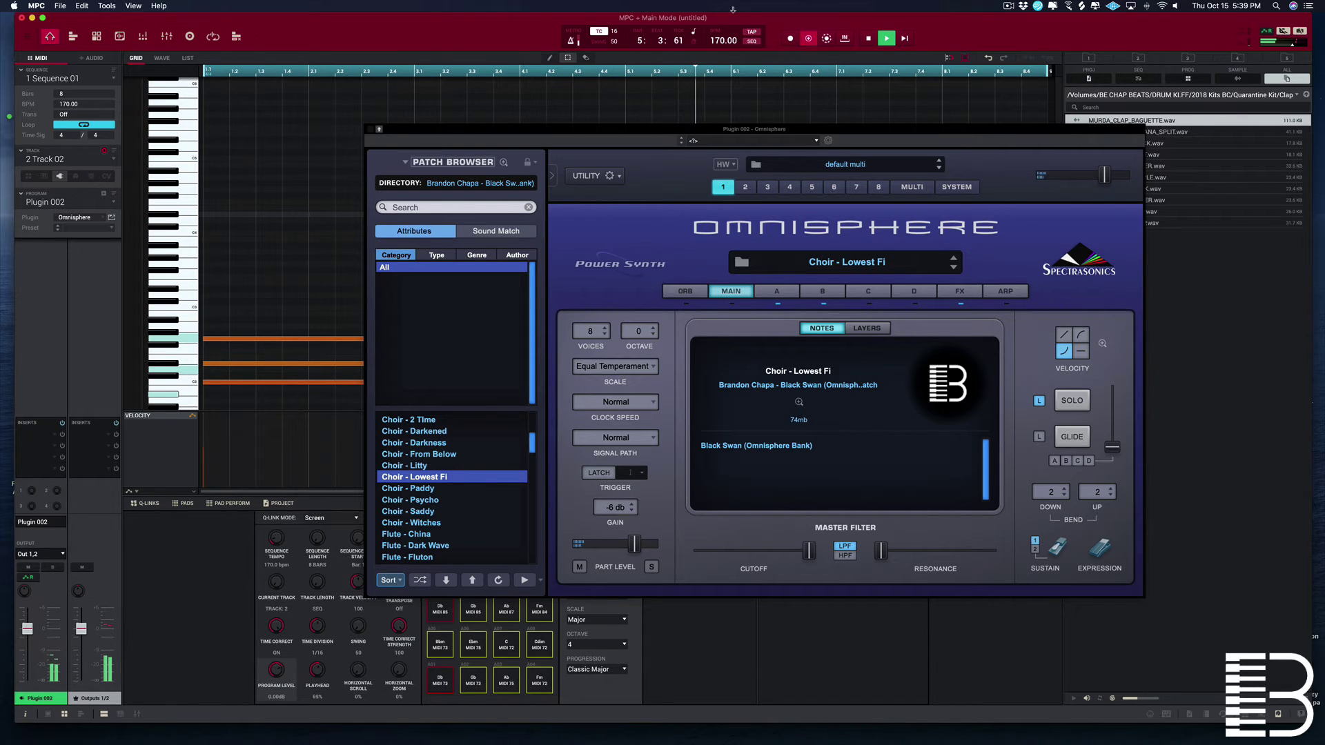
pyautogui.click(370, 131)
pyautogui.press('space')
pyautogui.scroll(-2, 621, 299)
pyautogui.moveTo(615, 271); pyautogui.dragTo(697, 393)
pyautogui.press('Delete')
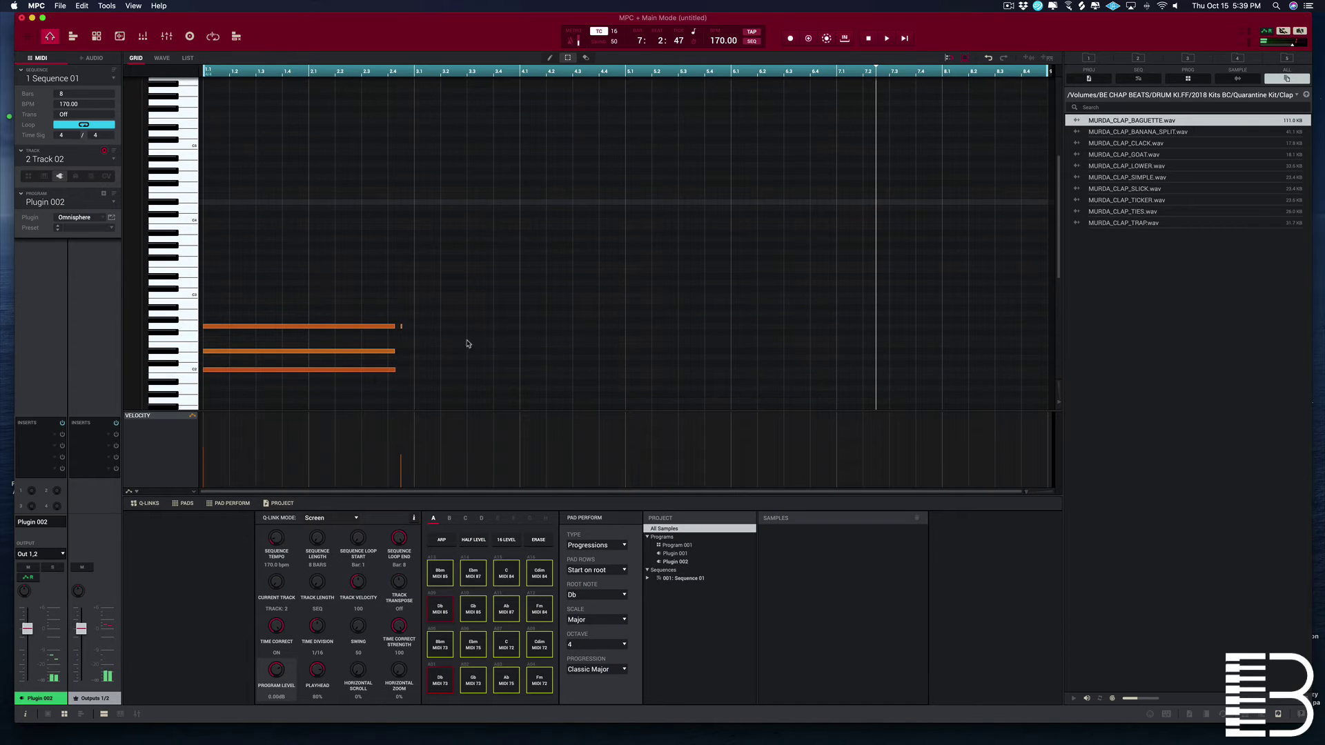
pyautogui.scroll(-1, 345, 345)
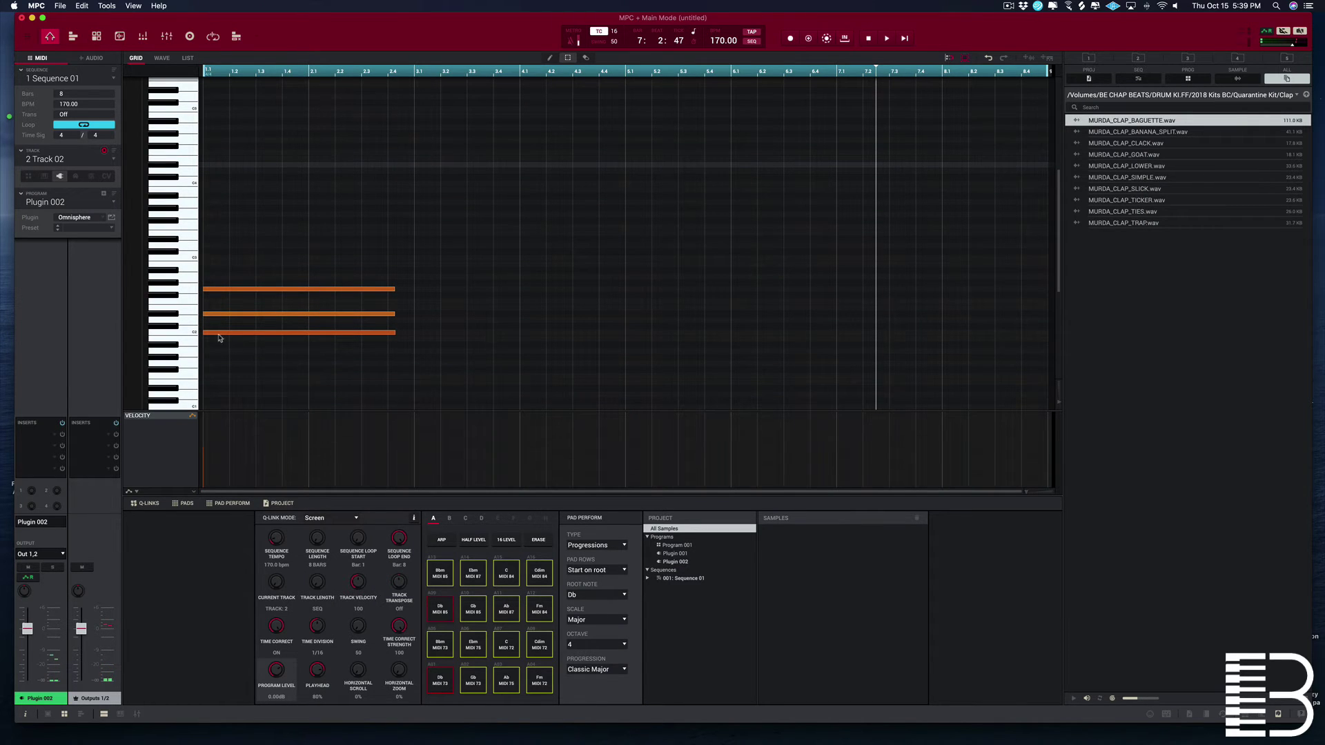
# Step: Copy the three-note choir chord from bar 1 to bar 5 and restart playback
pyautogui.moveTo(203, 334); pyautogui.dragTo(632, 339)
pyautogui.press('space')
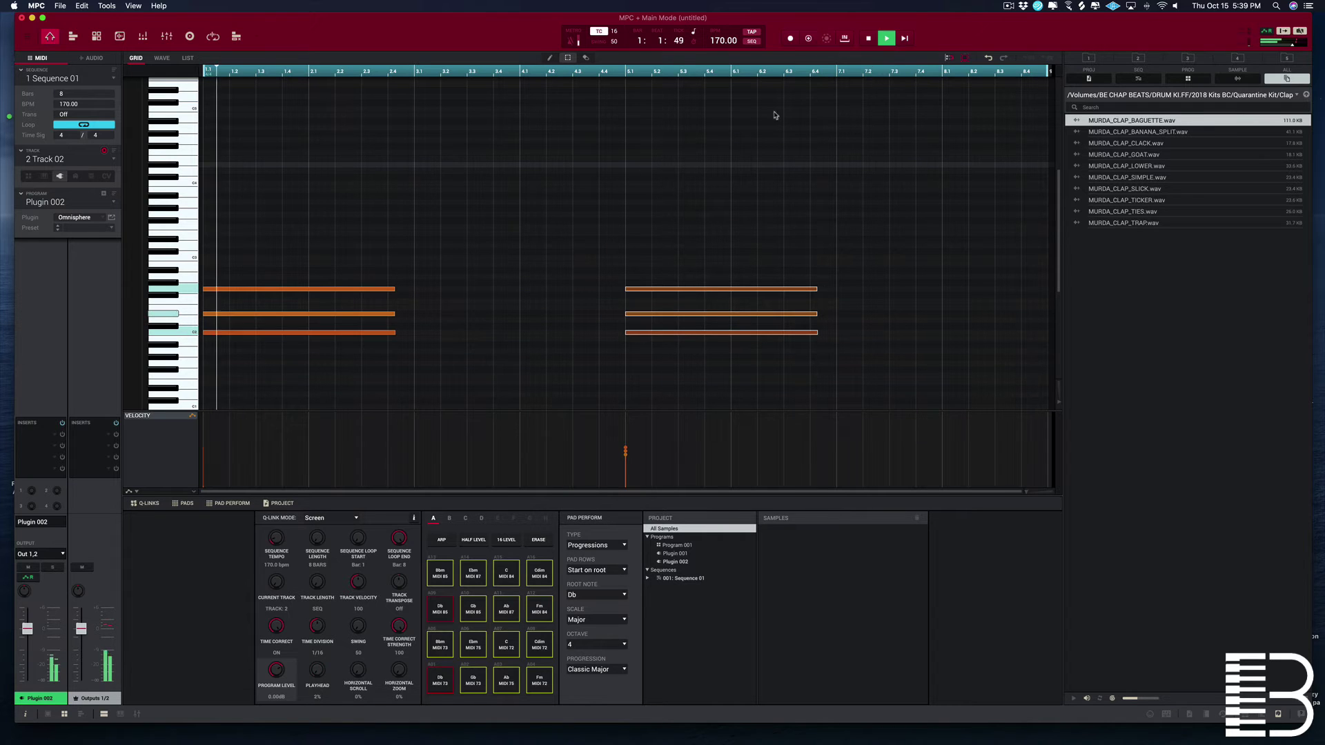
pyautogui.click(450, 268)
pyautogui.scroll(-2, 458, 361)
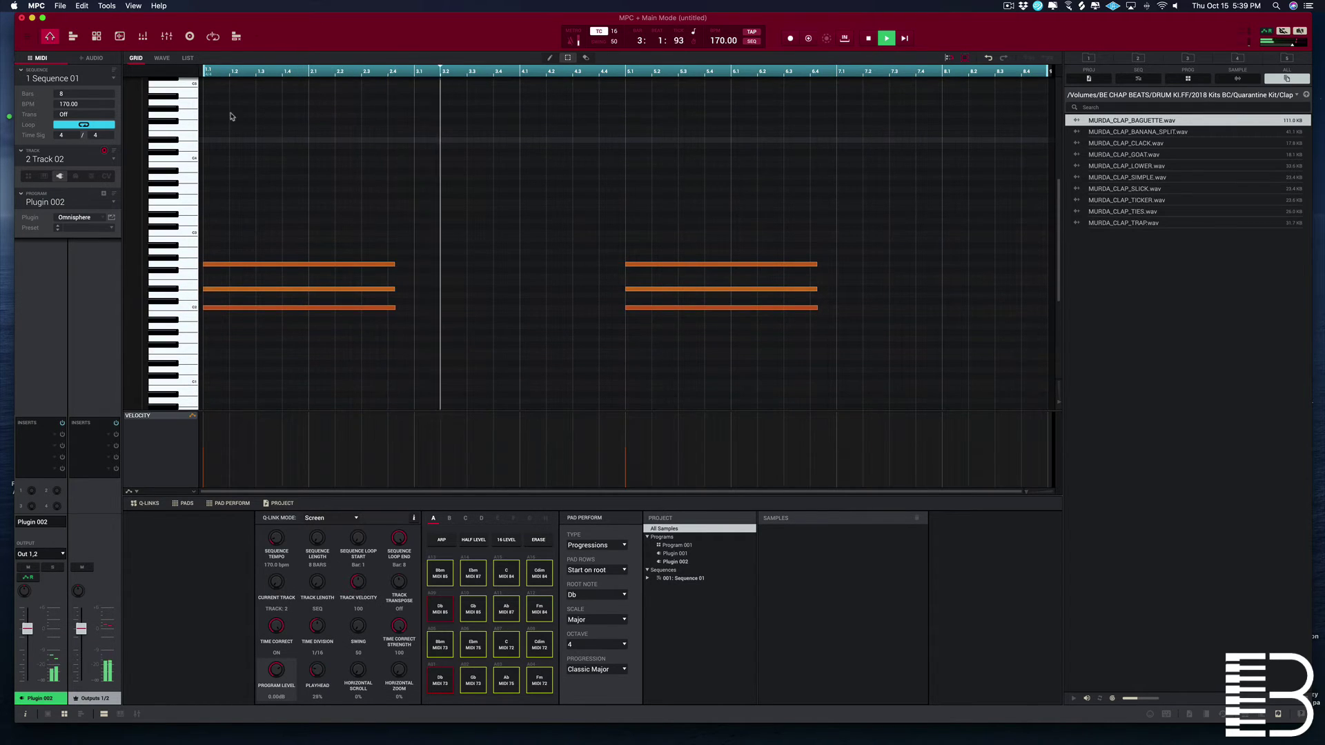
# Step: Examine the guitar melody's notes on Track 01 in the note grid
pyautogui.click(236, 38)
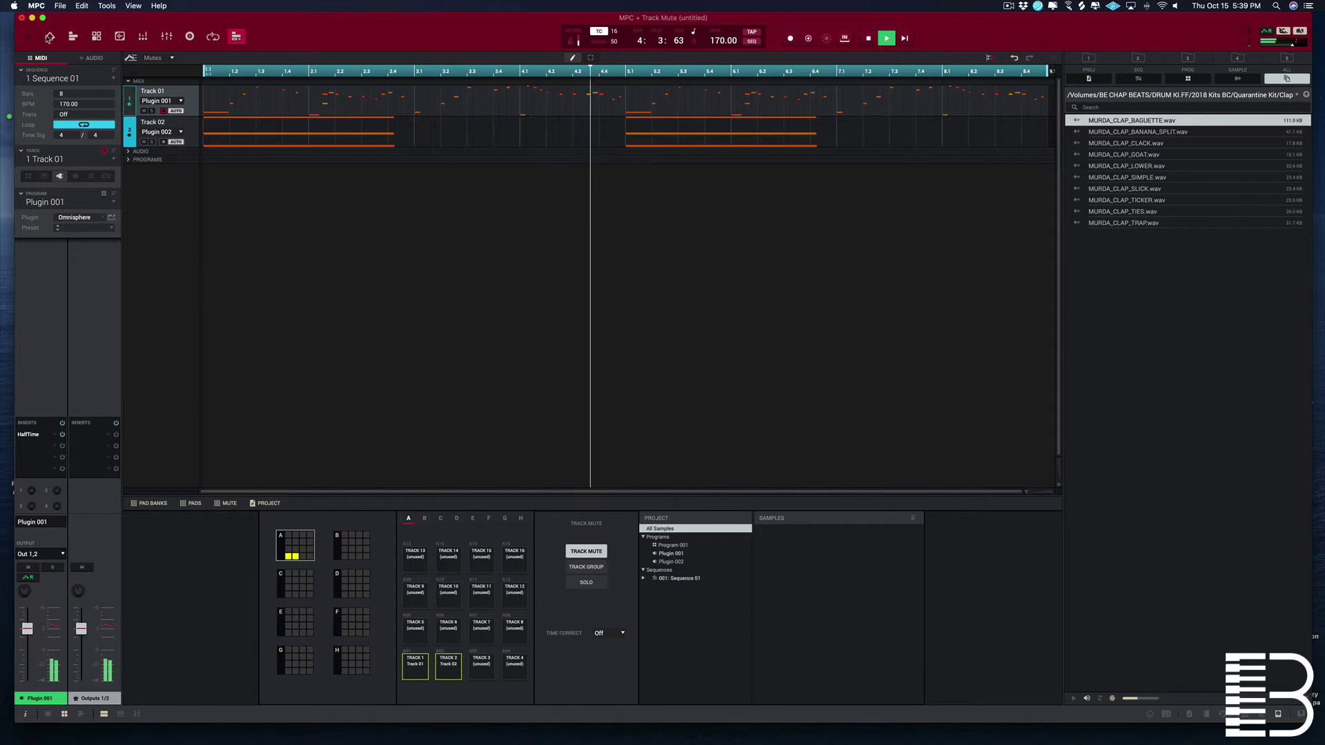
pyautogui.click(155, 94)
pyautogui.scroll(-1, 493, 244)
pyautogui.scroll(2, 552, 216)
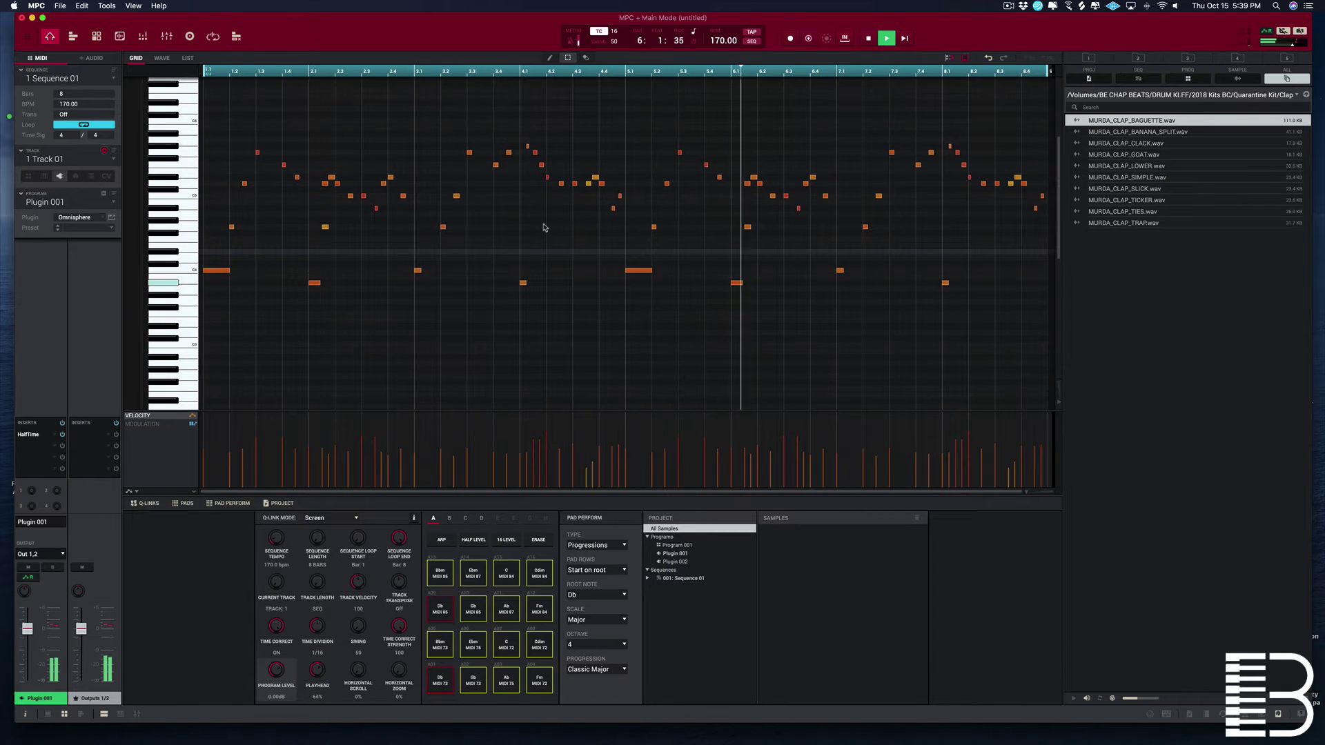
pyautogui.click(235, 36)
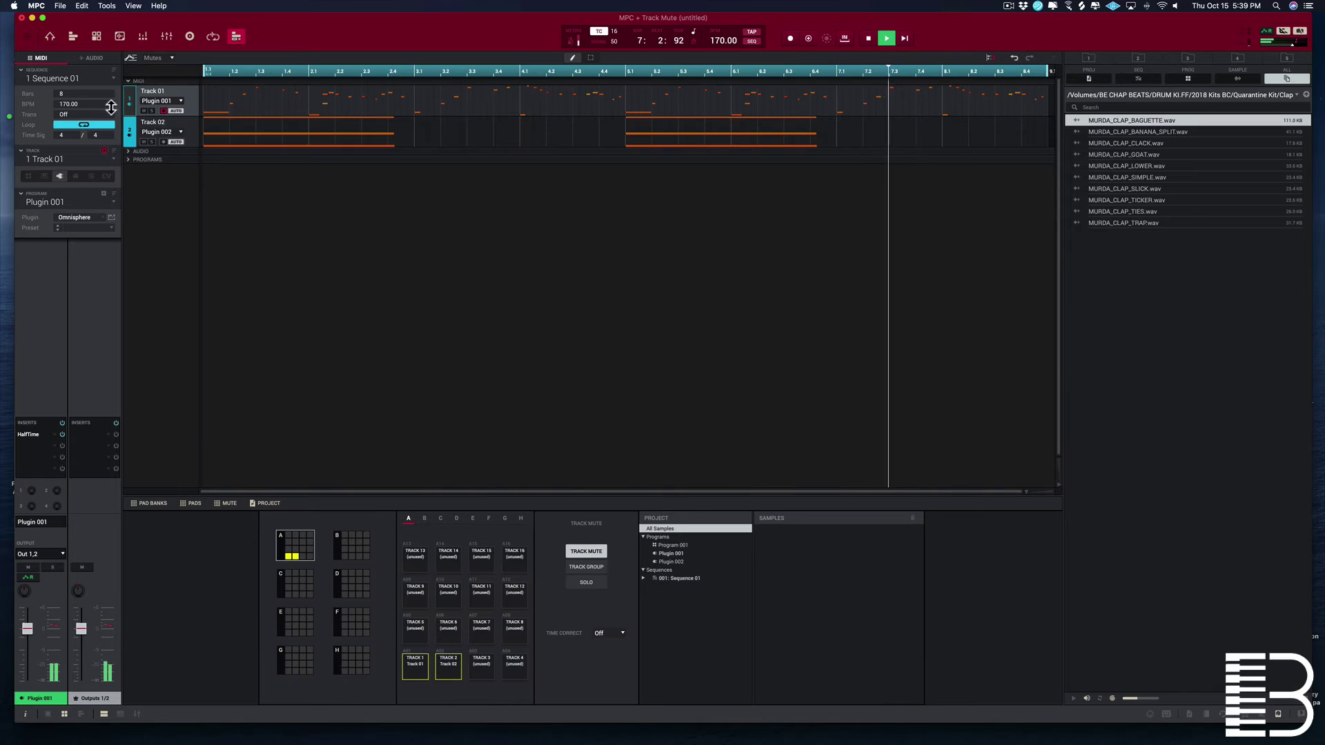
# Step: Copy Track 02's bar 1 chord to bar 3, raising the copy's middle note two semitones and its top note one semitone
pyautogui.press('space')
pyautogui.click(127, 135)
pyautogui.click(50, 36)
pyautogui.scroll(-2, 337, 318)
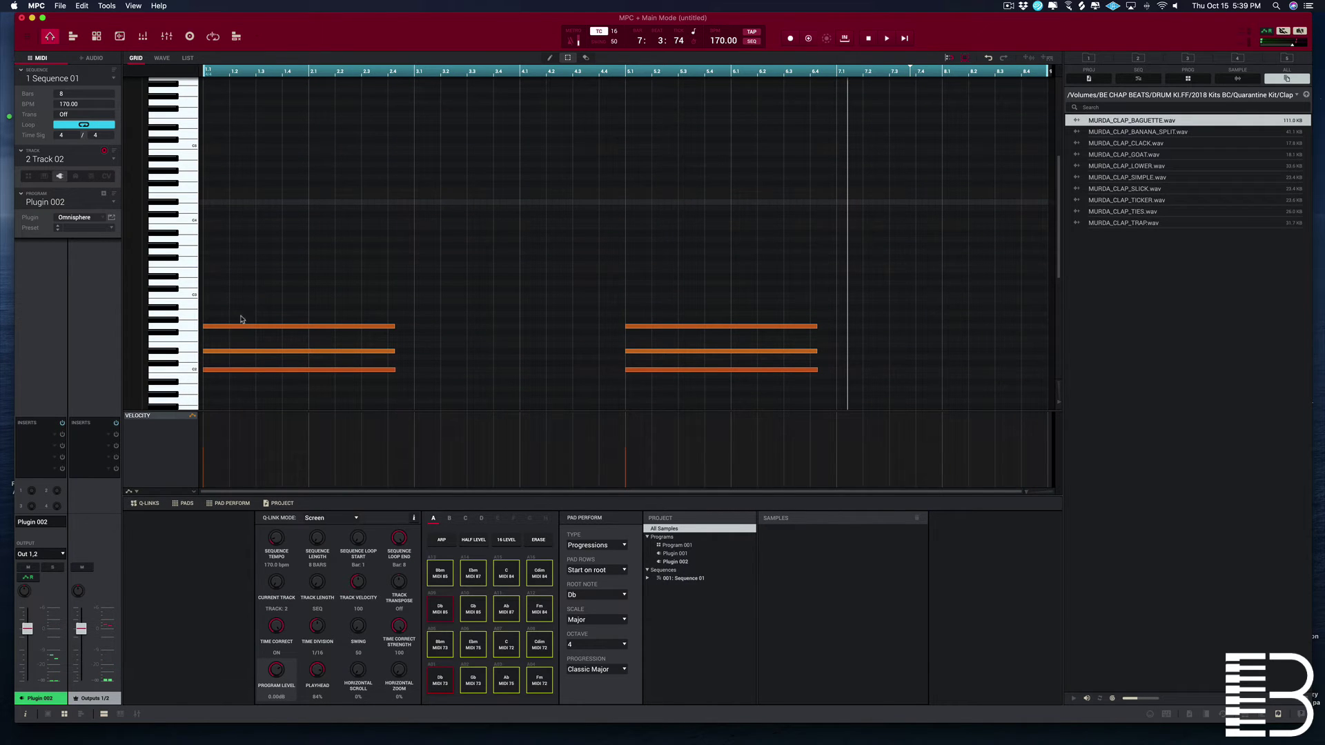
pyautogui.moveTo(222, 396); pyautogui.dragTo(296, 293)
pyautogui.moveTo(259, 374); pyautogui.dragTo(455, 373)
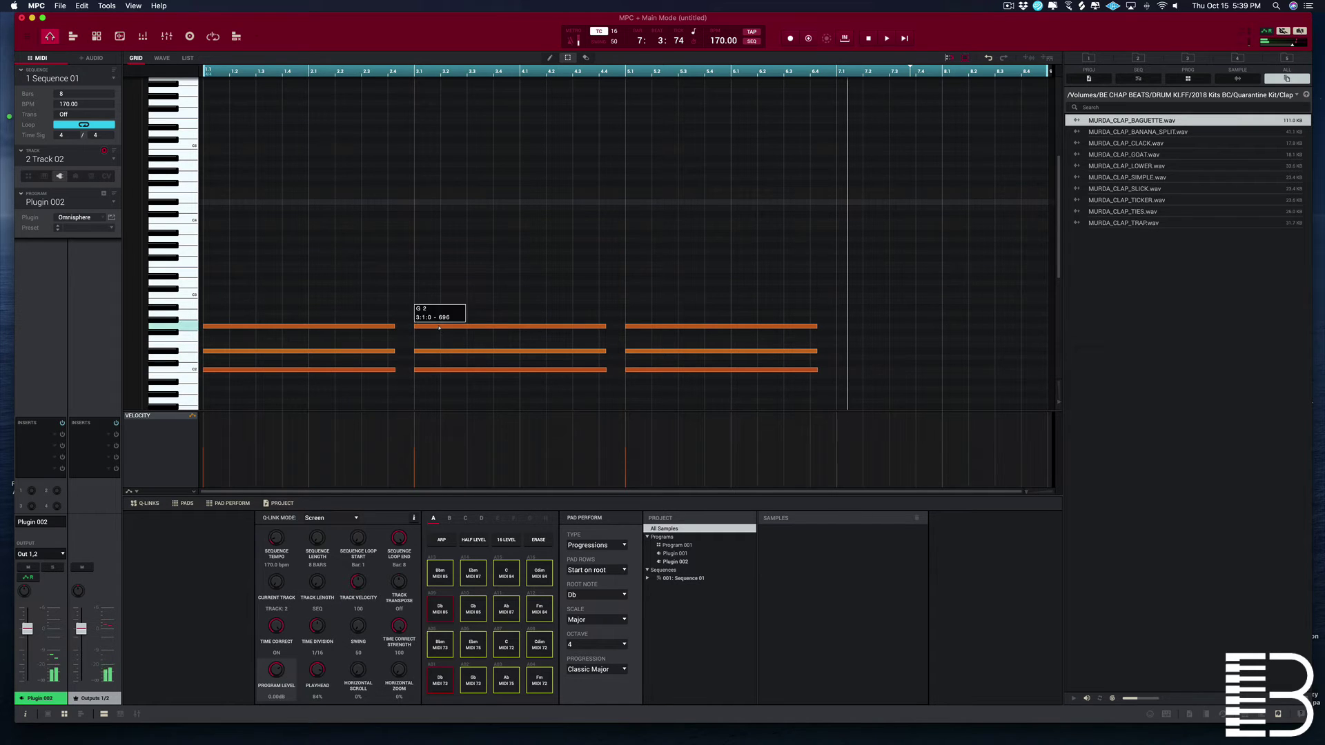
pyautogui.moveTo(439, 327); pyautogui.dragTo(439, 339)
pyautogui.press('space')
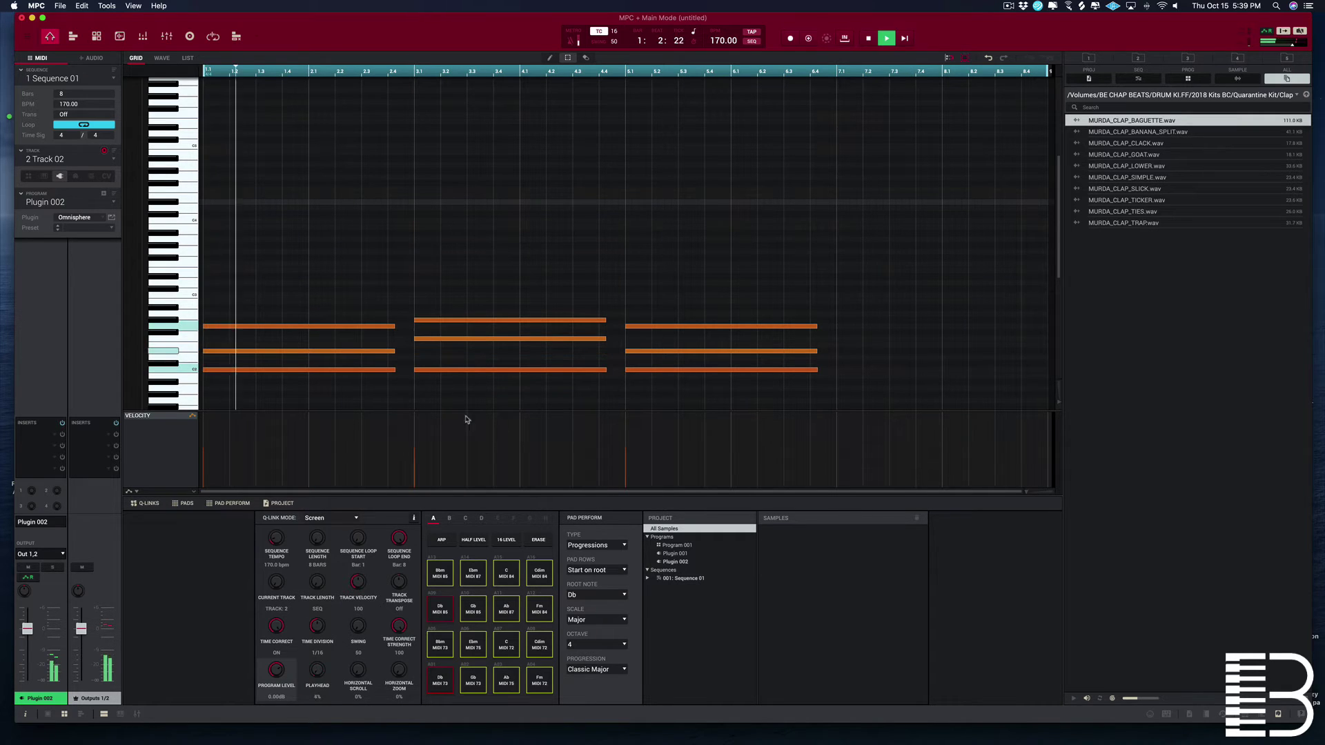
# Step: Copy the altered choir chord from bar 3 to bar 7
pyautogui.scroll(-3, 515, 310)
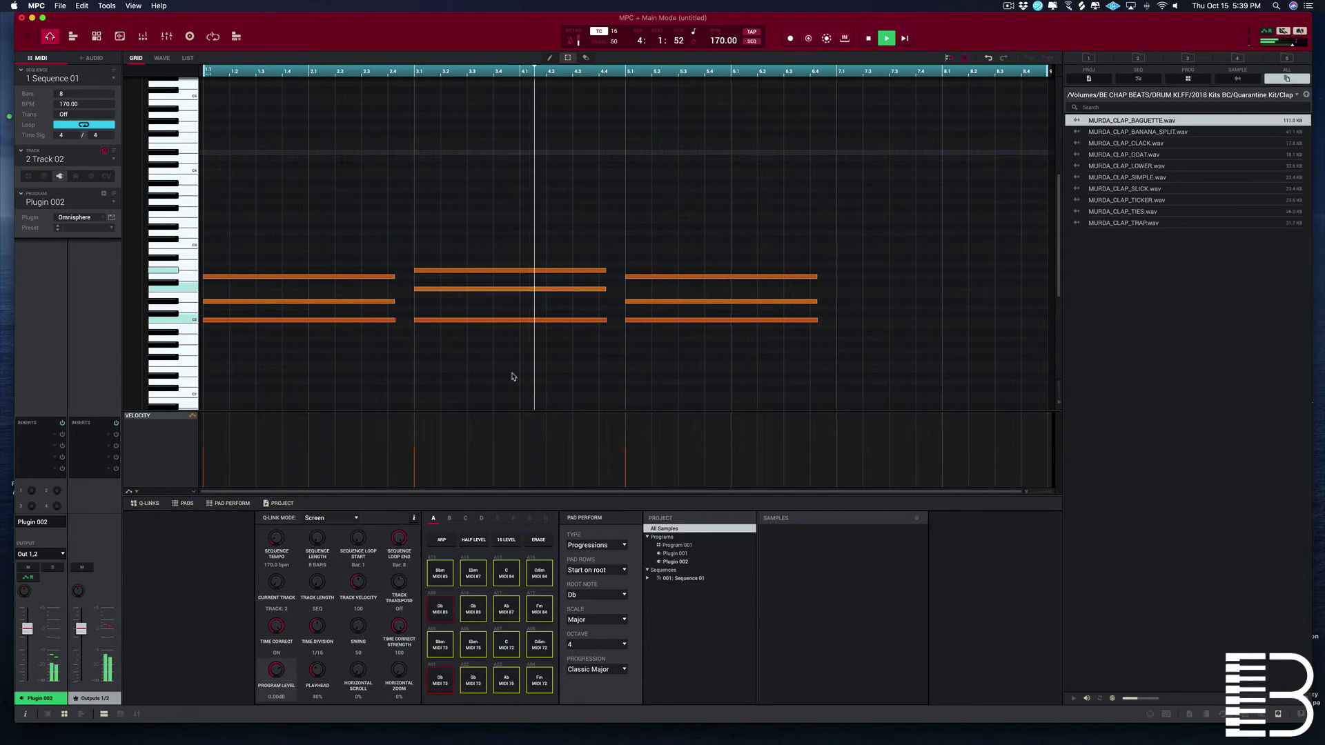
pyautogui.moveTo(512, 376); pyautogui.dragTo(884, 278)
pyautogui.click(922, 325)
pyautogui.press('space')
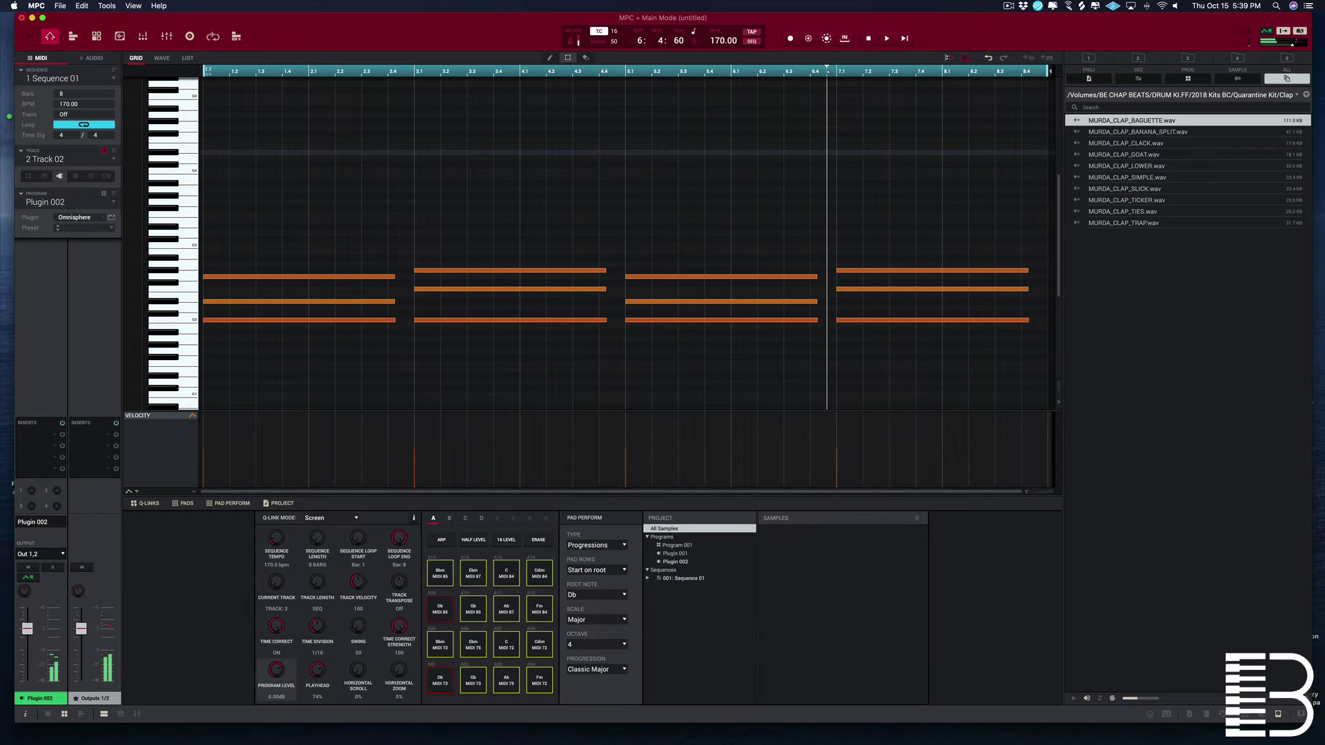
# Step: Lower the choir program's level to about -3 dB and add Effectrix to its first insert slot
pyautogui.press('space')
pyautogui.moveTo(27, 629); pyautogui.dragTo(26, 633)
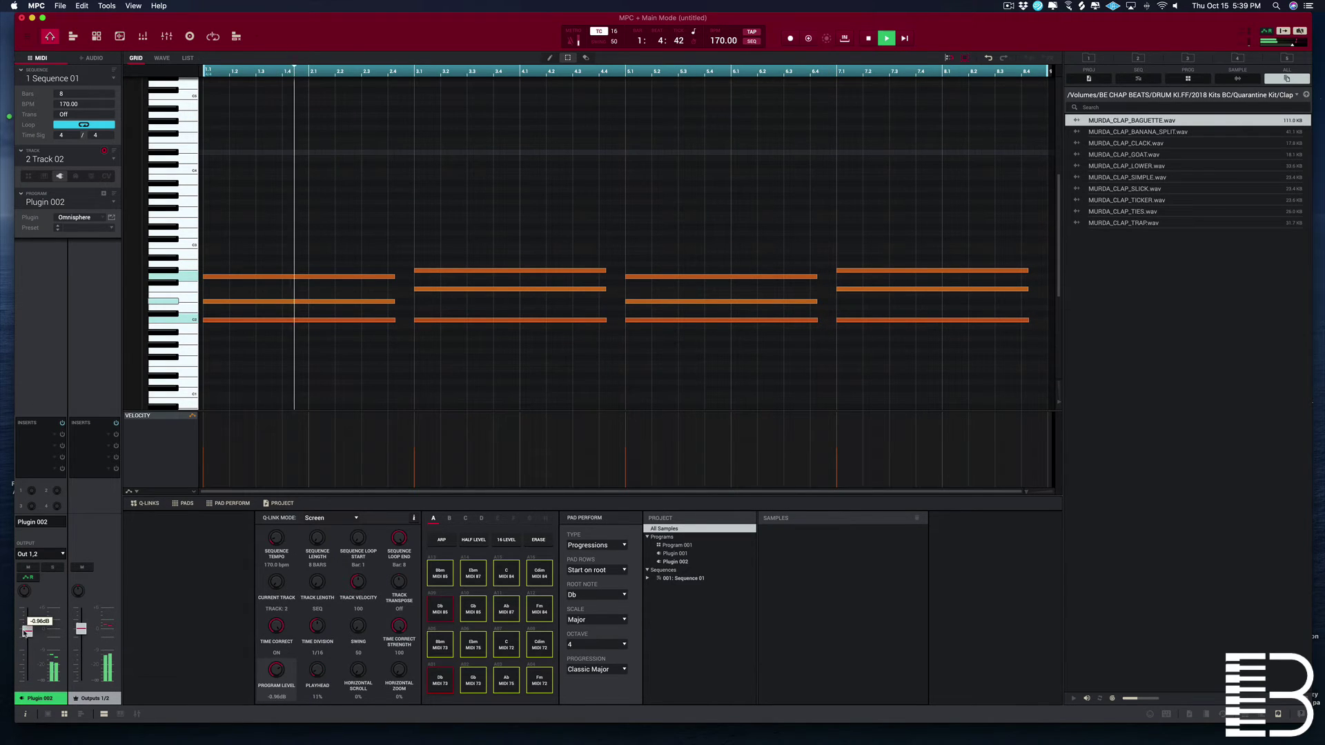
pyautogui.click(56, 440)
pyautogui.click(61, 353)
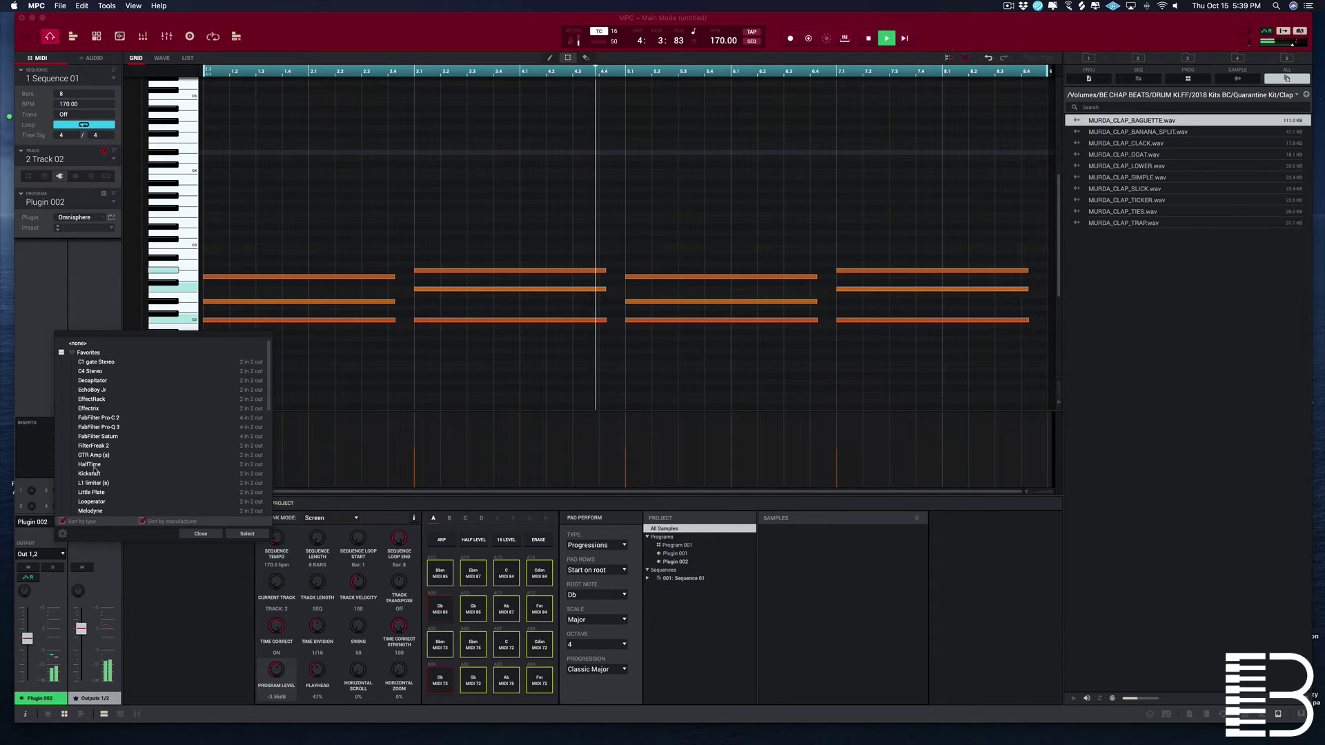
pyautogui.scroll(-3, 117, 428)
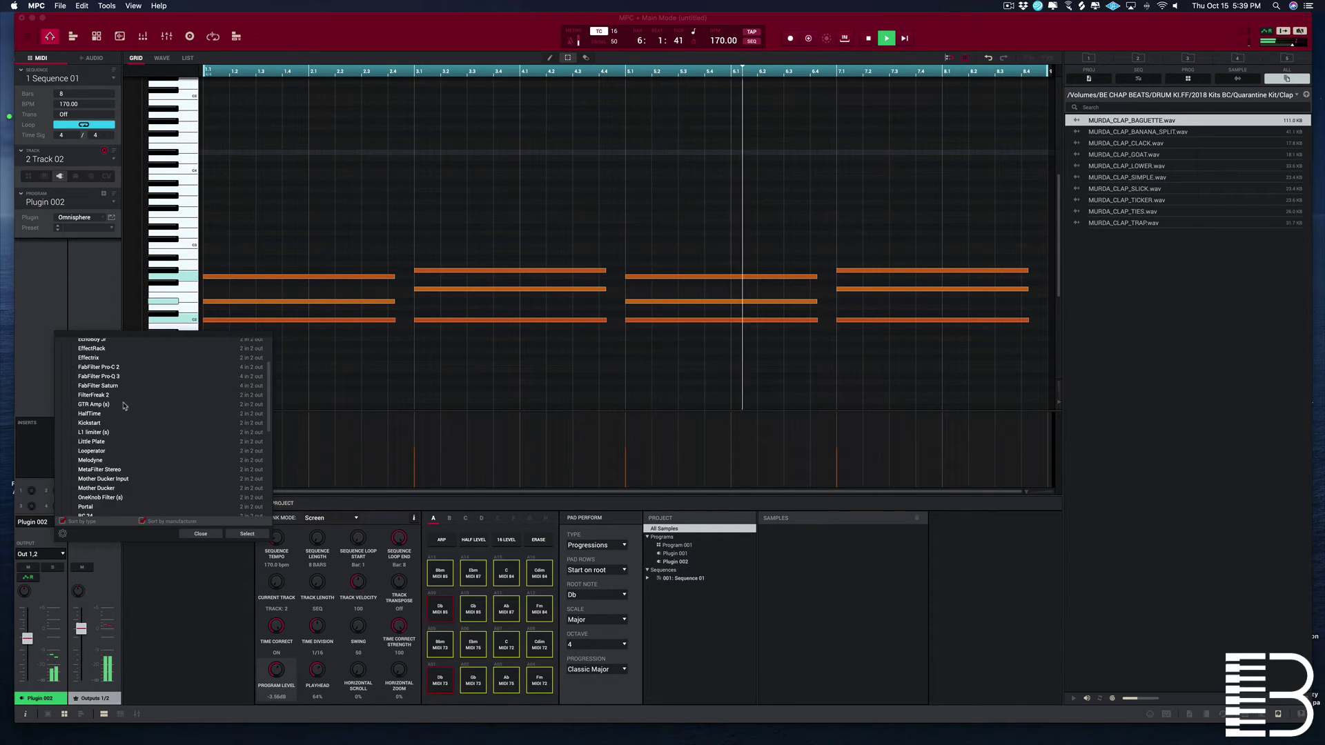
pyautogui.scroll(1, 199, 496)
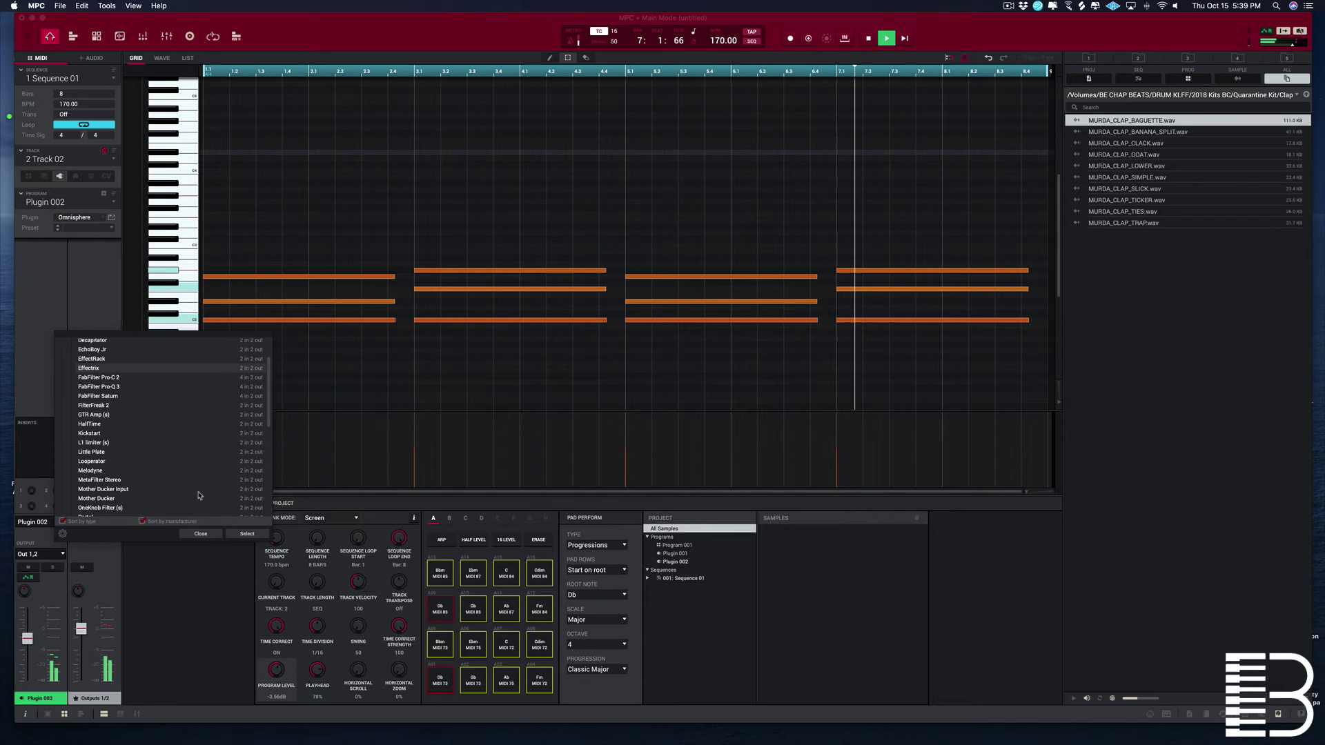
pyautogui.click(245, 534)
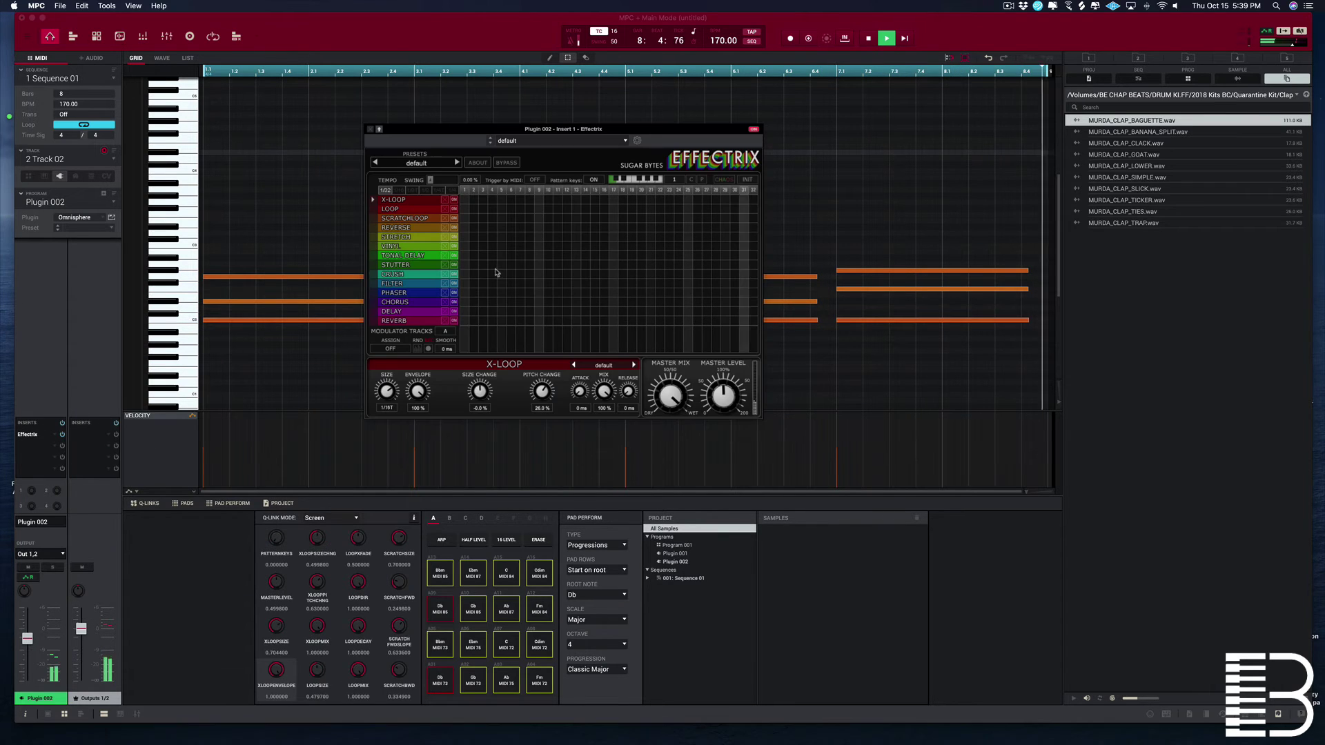
# Step: Fill the whole Effectrix Stutter row, set its tempo to 1/8 and reduce the master mix
pyautogui.moveTo(463, 264); pyautogui.dragTo(756, 265)
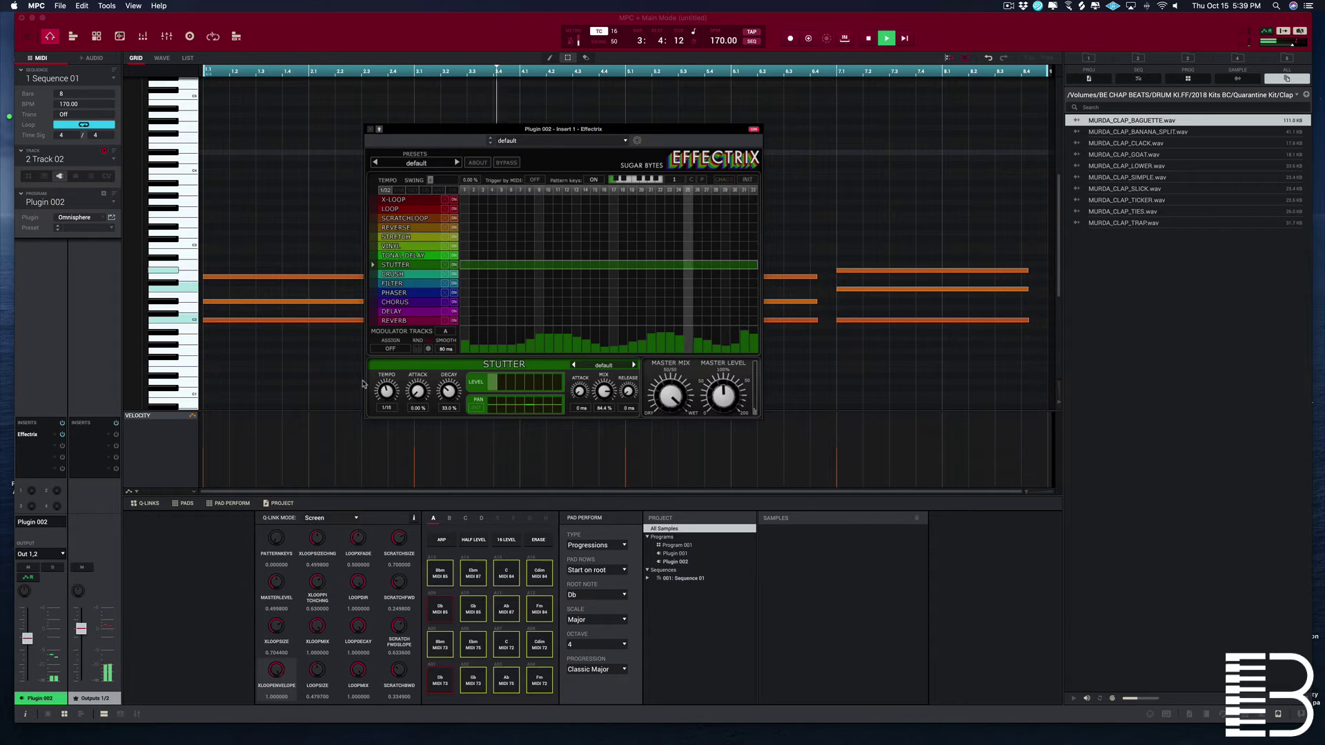
pyautogui.moveTo(385, 392); pyautogui.dragTo(371, 426)
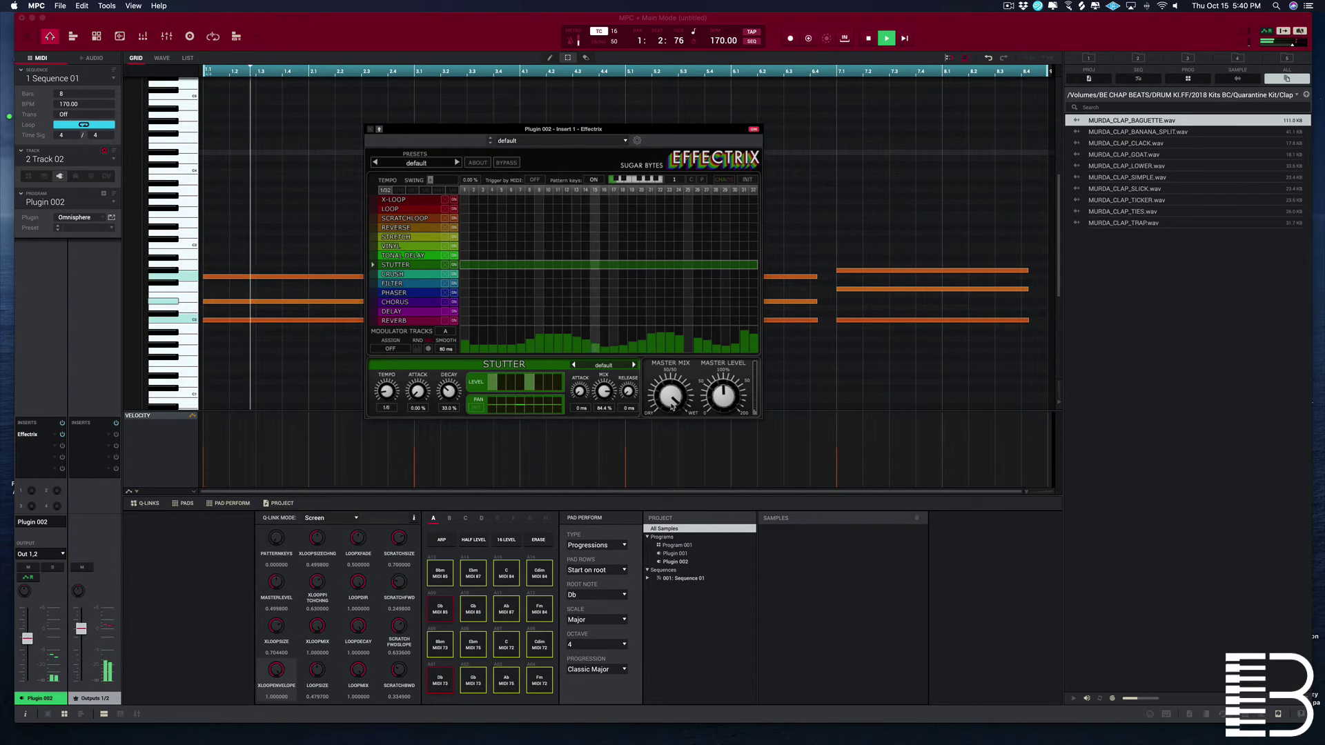
pyautogui.moveTo(672, 407)
pyautogui.mouseDown()
pyautogui.moveTo(657, 444)
pyautogui.moveTo(650, 415)
pyautogui.mouseUp()
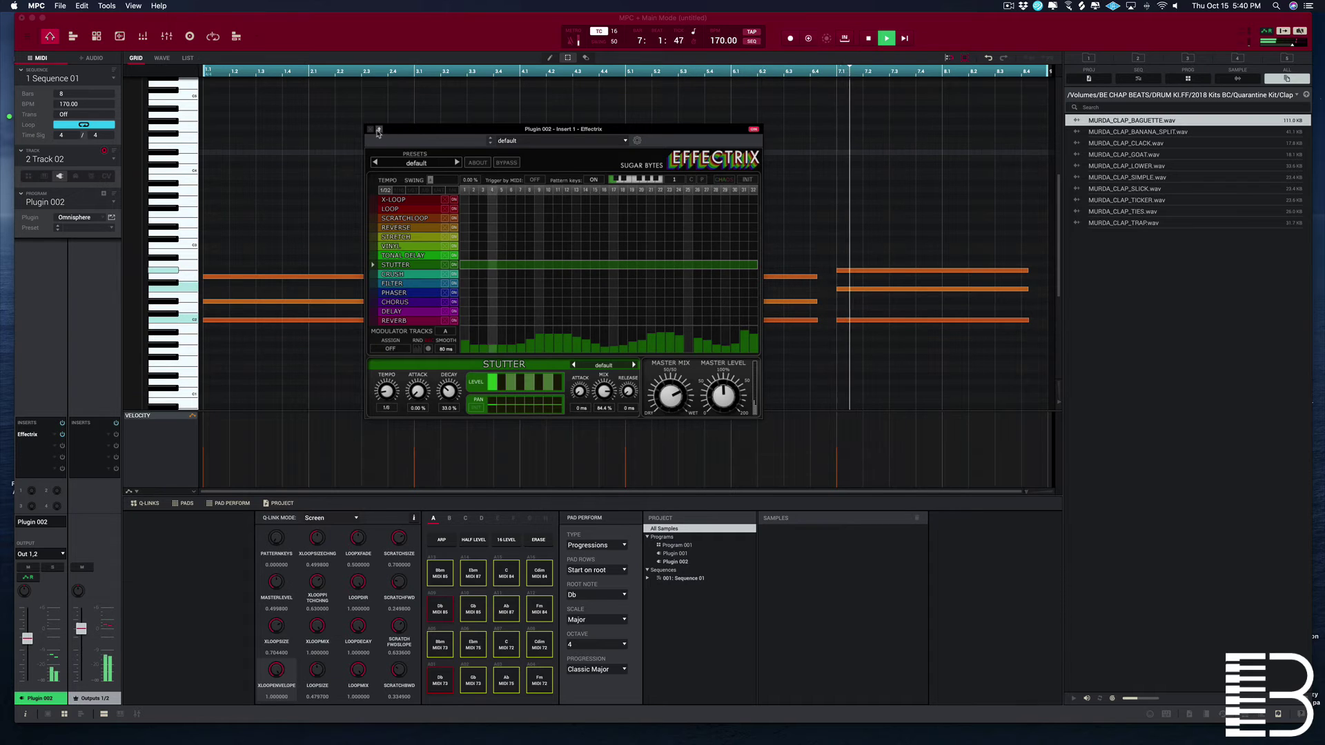
pyautogui.click(111, 218)
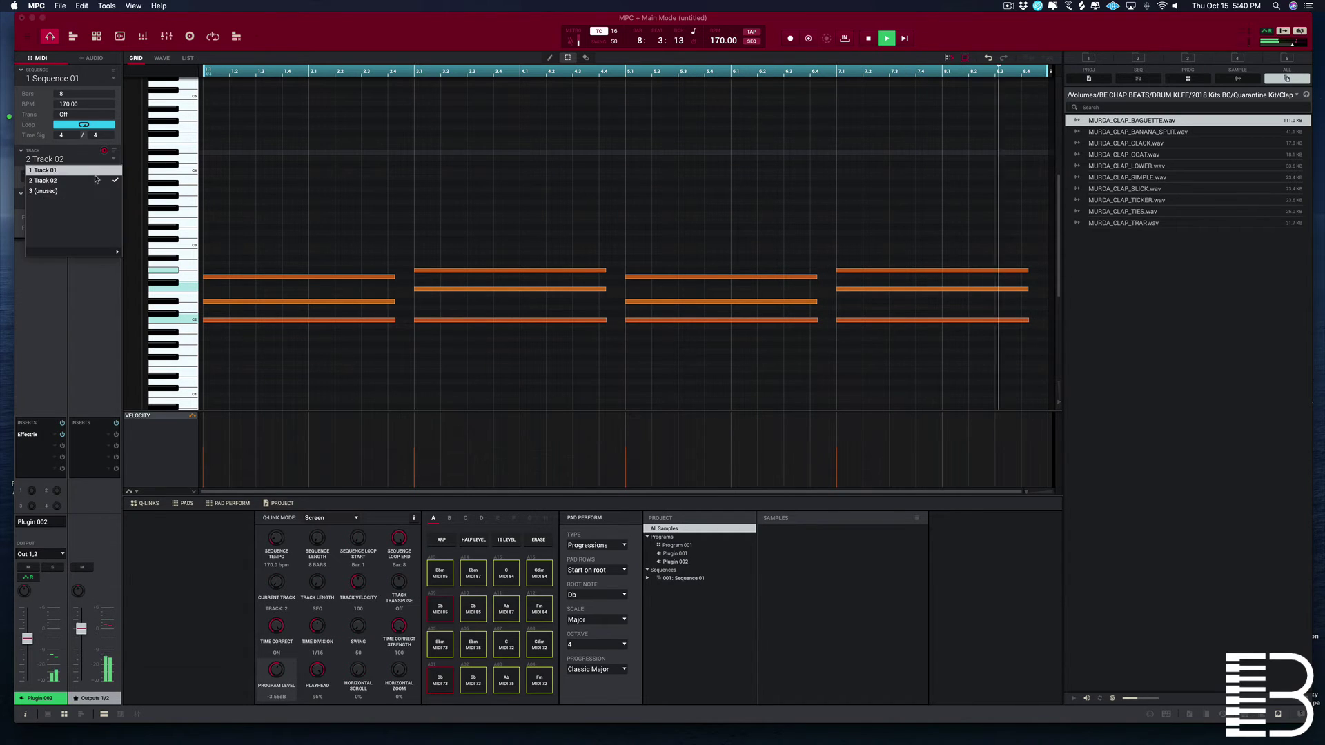
pyautogui.click(115, 159)
pyautogui.click(105, 183)
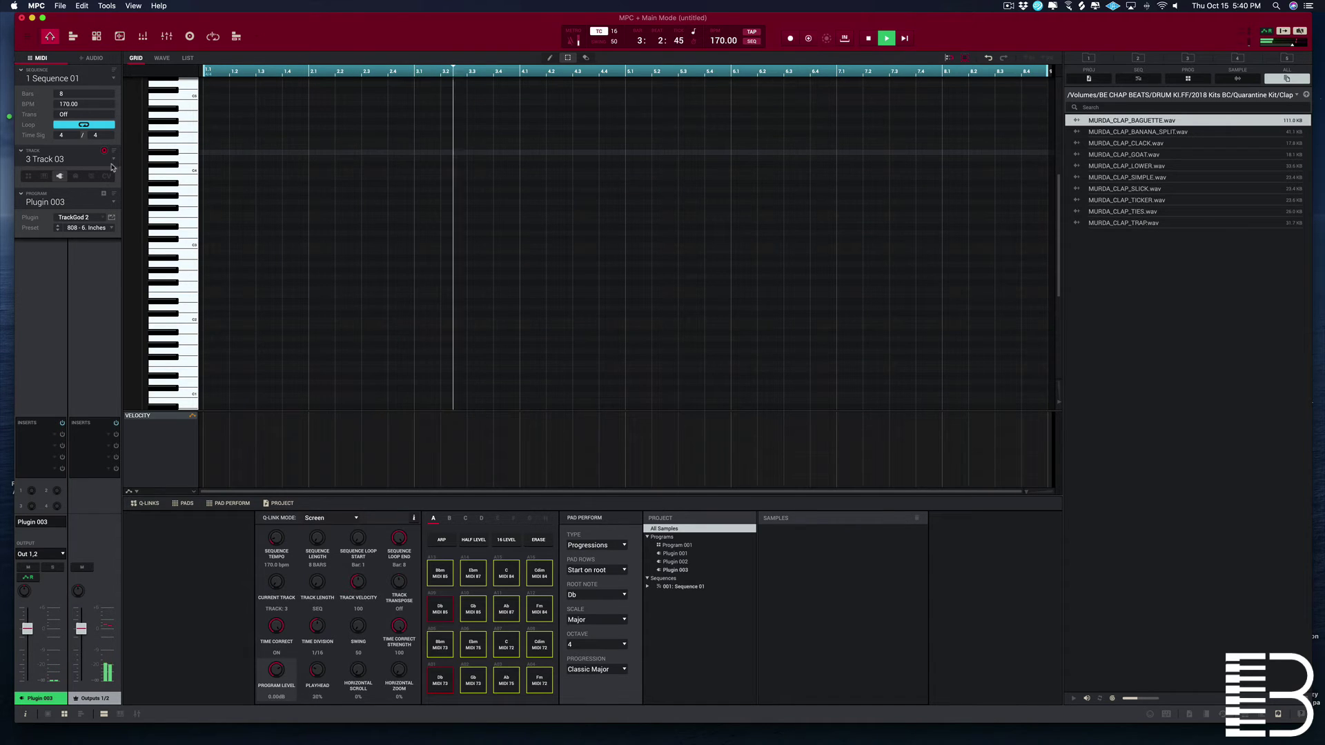
pyautogui.click(112, 159)
pyautogui.click(103, 176)
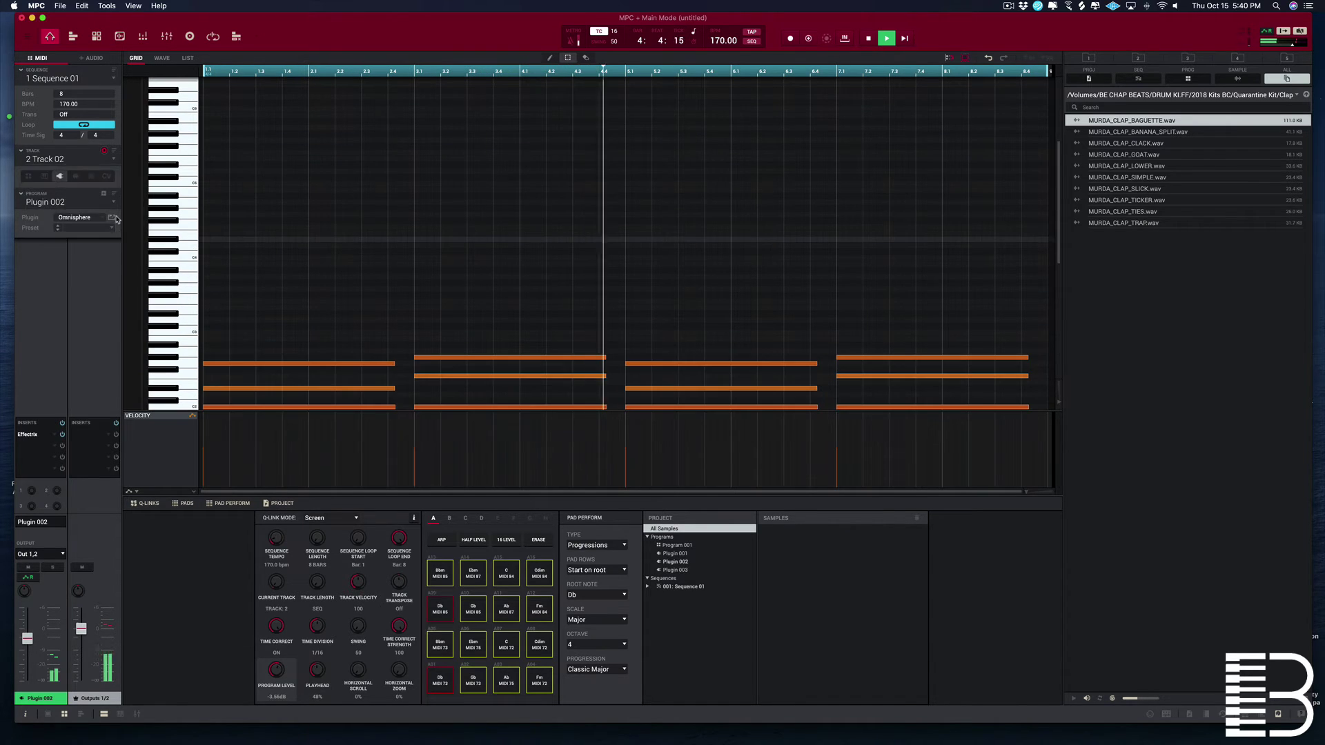
# Step: Set the Stutter tempo in Track 02's Effectrix to 1/16 and close both plugin windows
pyautogui.click(113, 218)
pyautogui.click(38, 434)
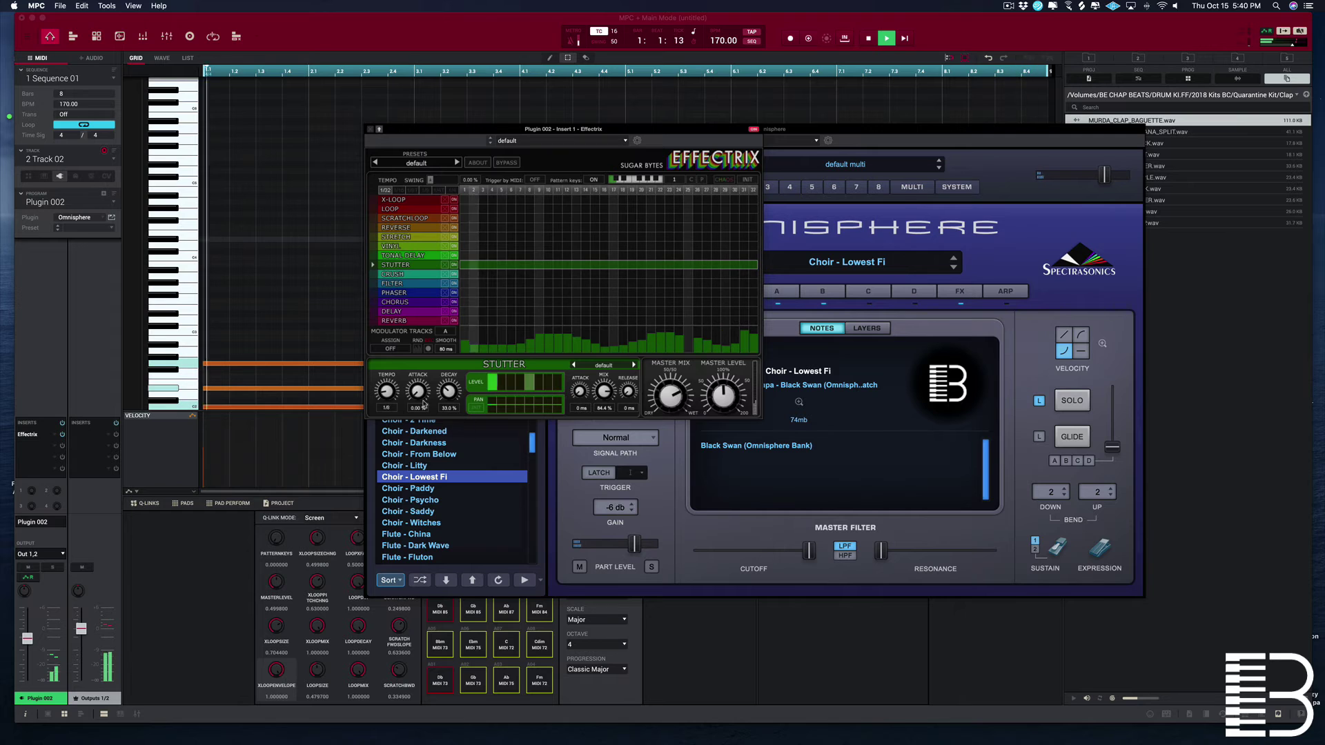
pyautogui.moveTo(386, 390); pyautogui.dragTo(381, 371)
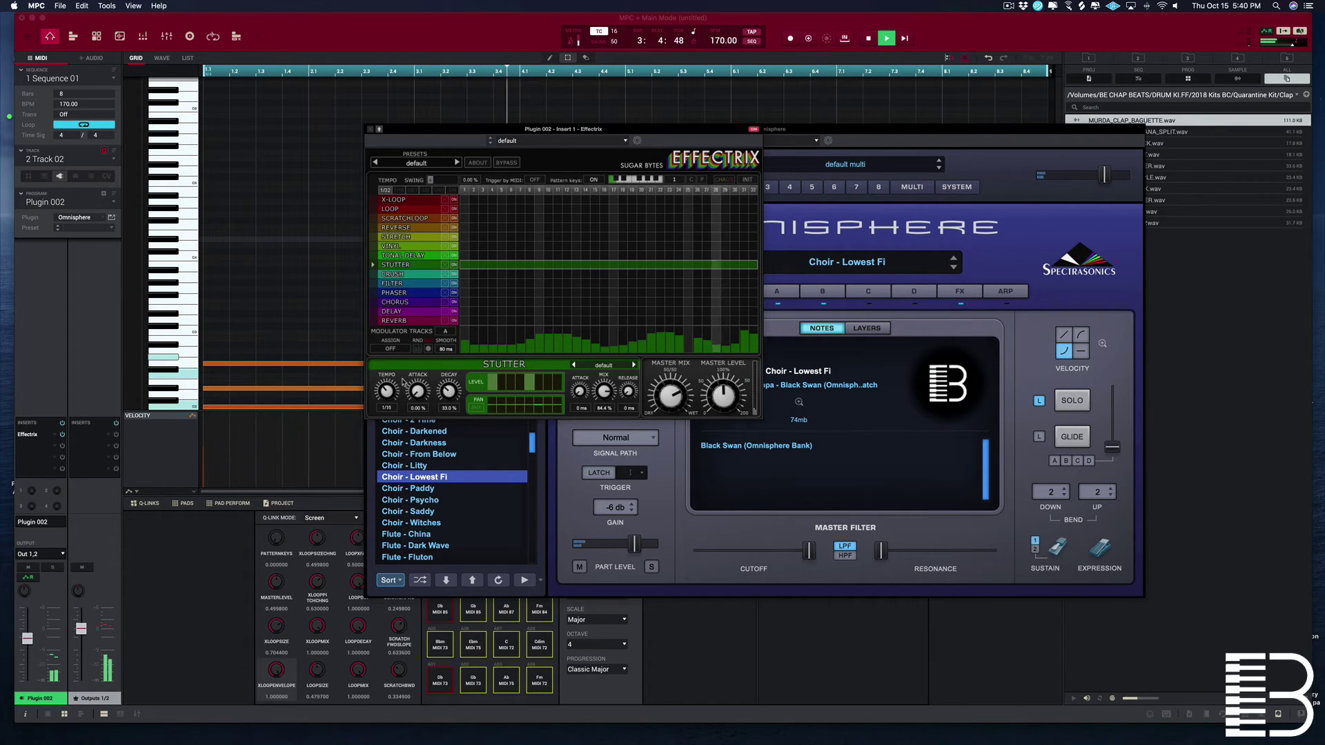
pyautogui.click(389, 412)
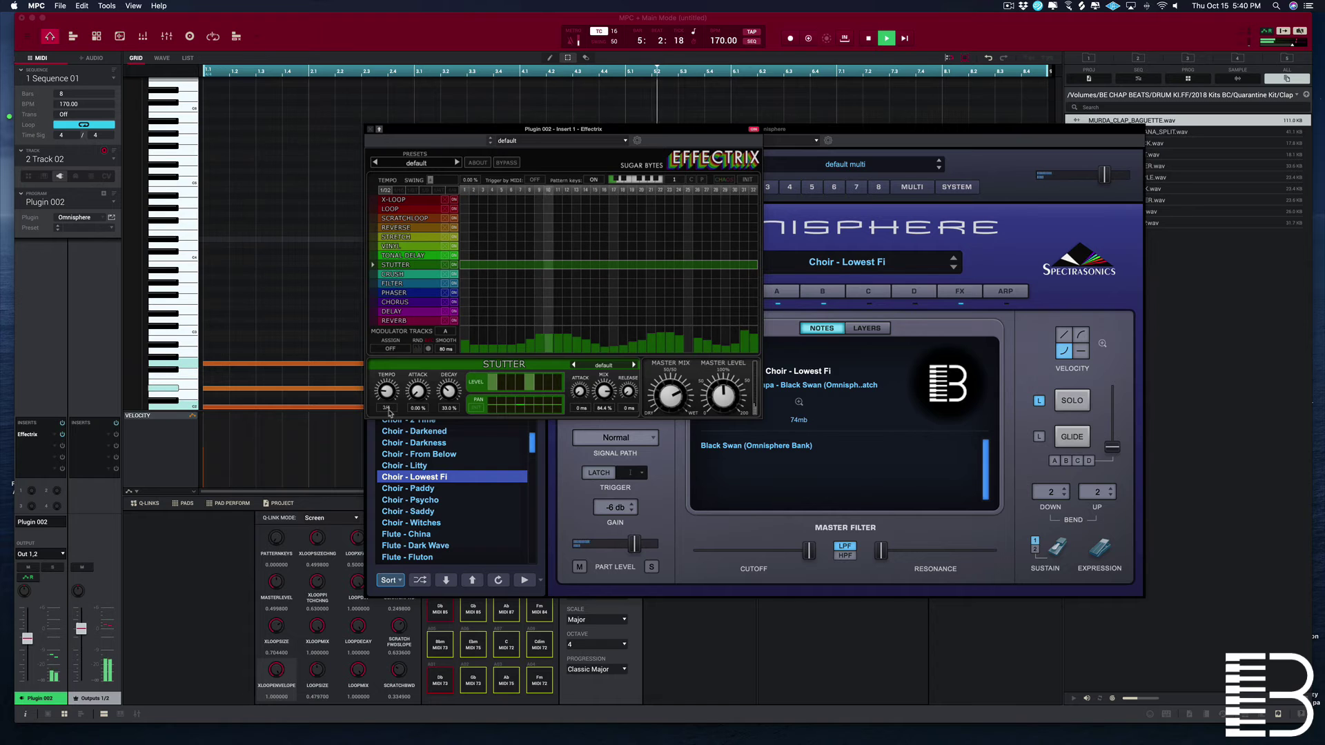
pyautogui.press('super+w')
pyautogui.click(371, 129)
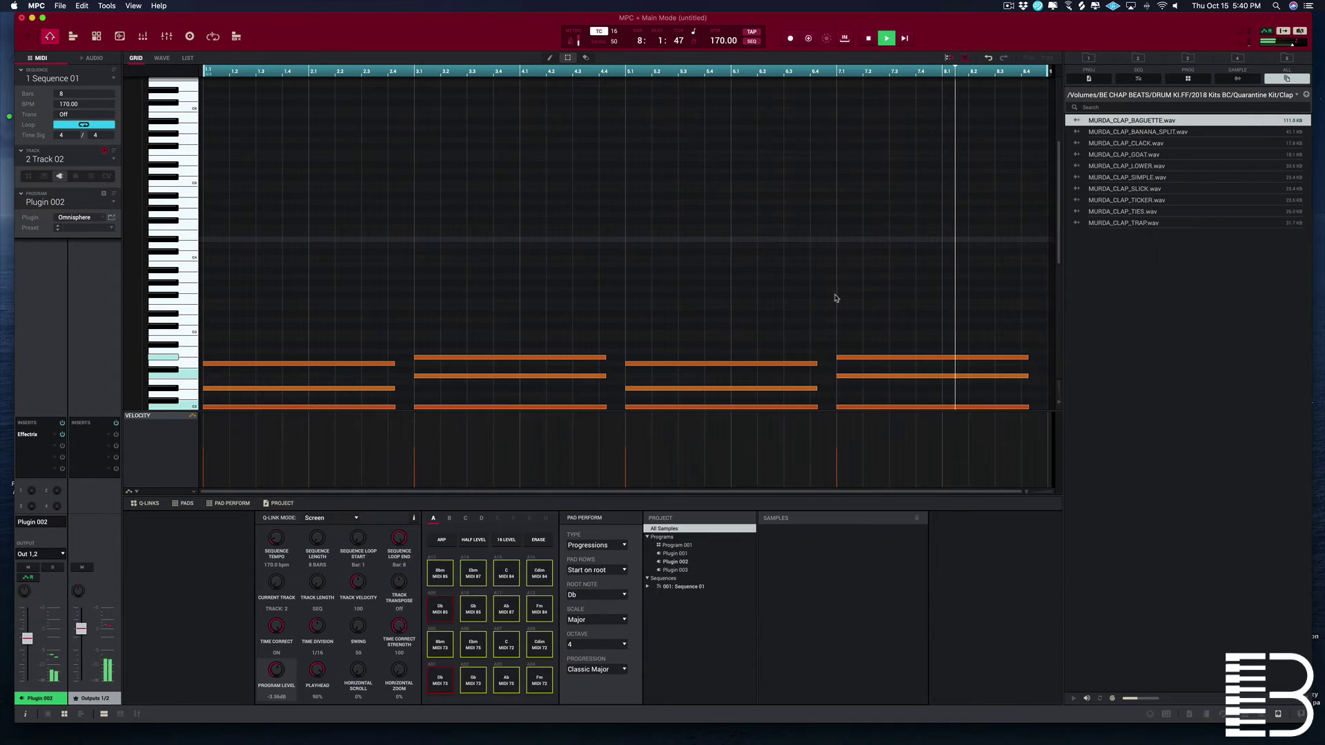
# Step: Switch to Track 03 and merge a copy of all events from Track 01 into it
pyautogui.click(114, 165)
pyautogui.click(48, 181)
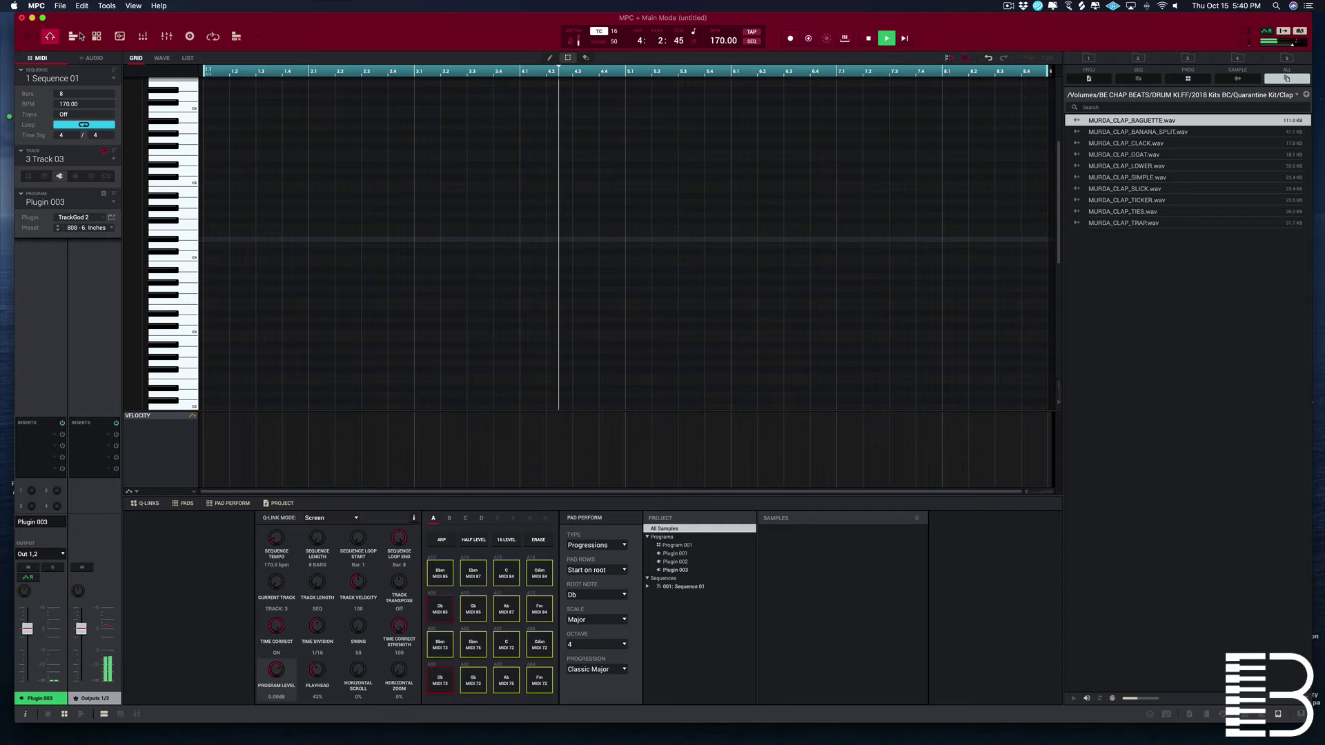
pyautogui.click(78, 36)
pyautogui.click(81, 6)
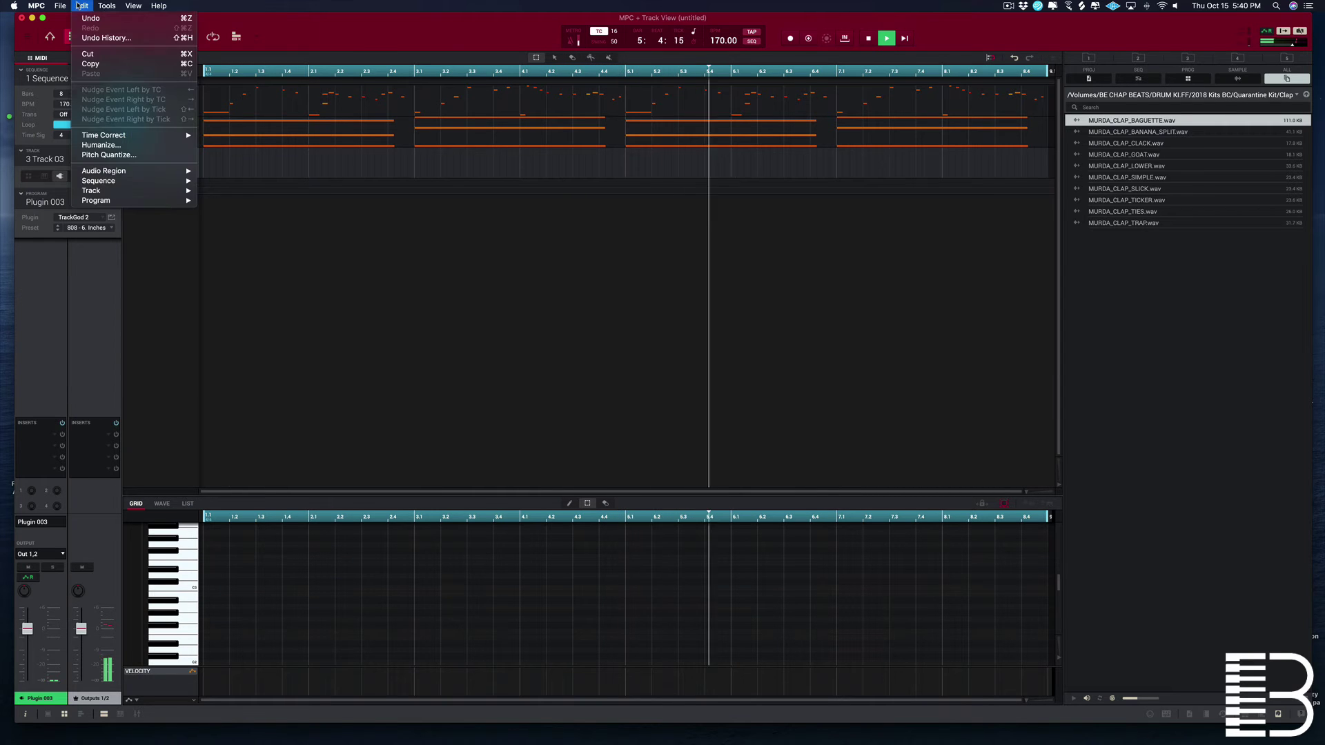
pyautogui.moveTo(166, 180)
pyautogui.click(256, 252)
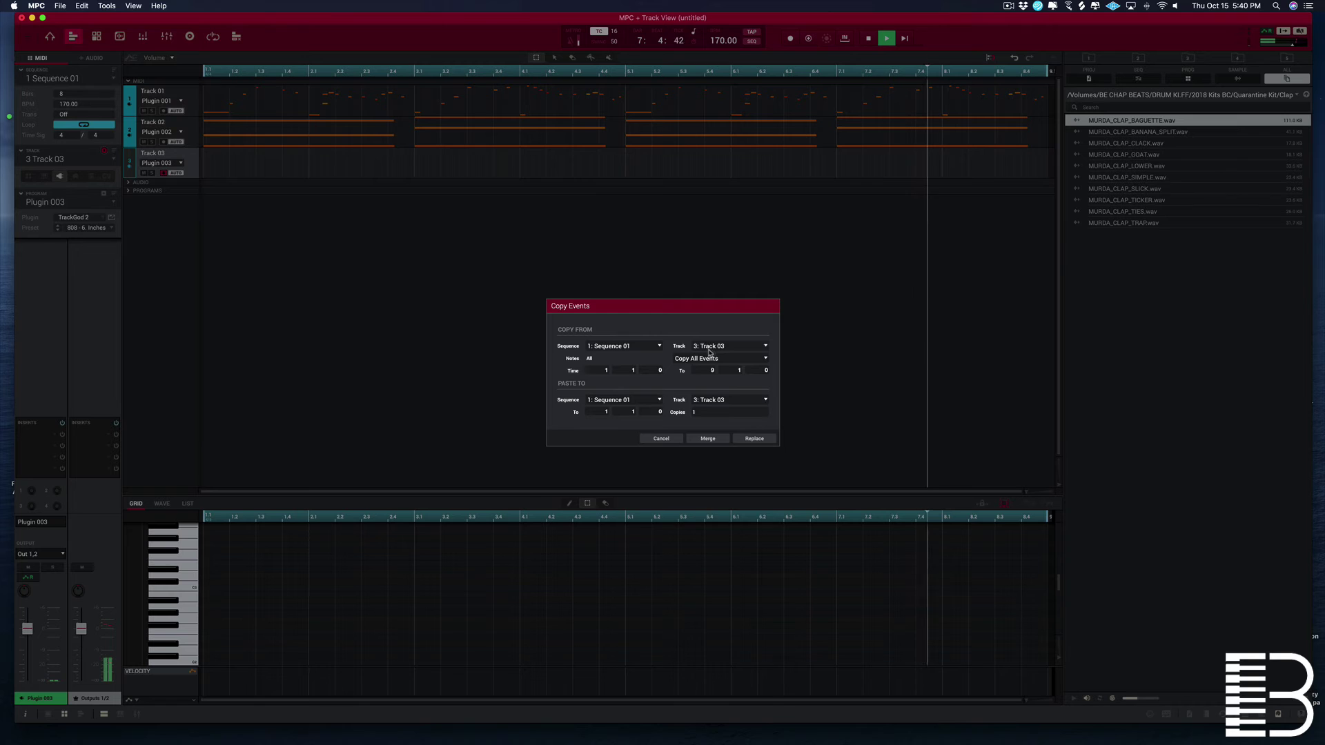
pyautogui.click(708, 346)
pyautogui.click(717, 318)
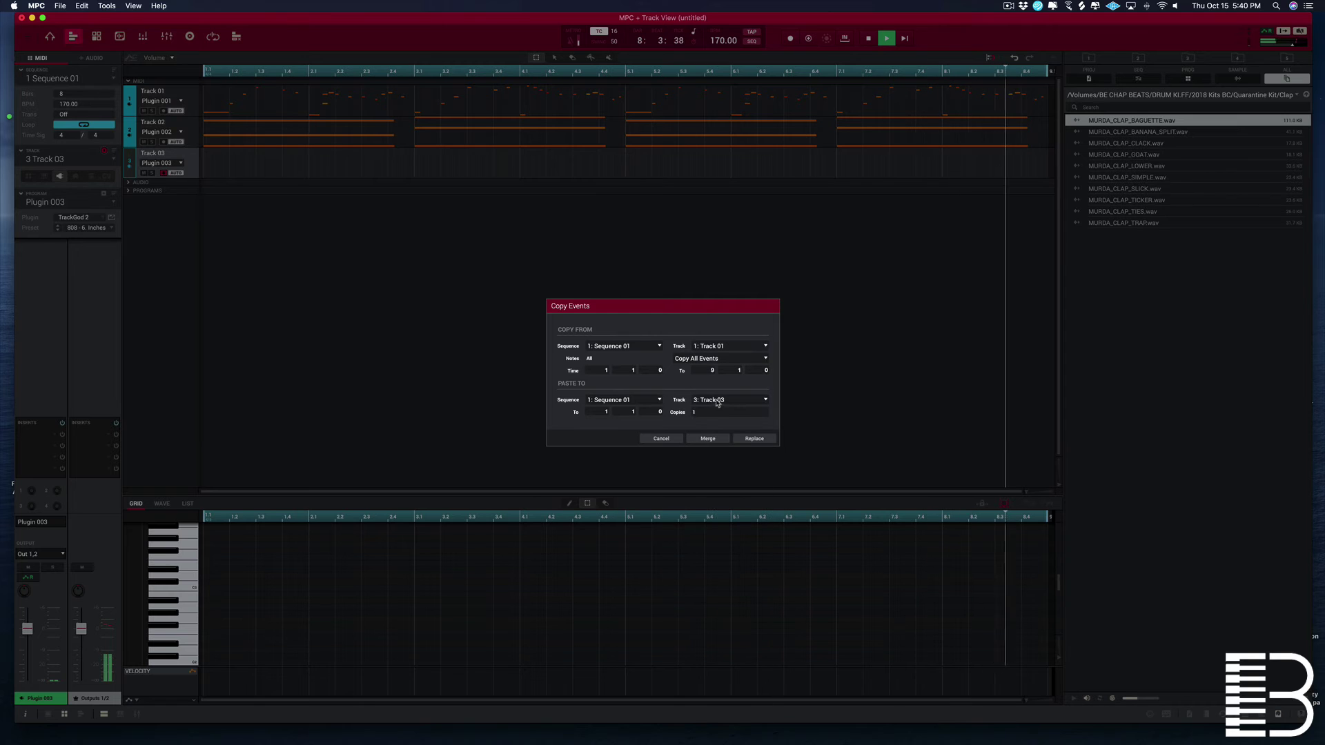
pyautogui.click(707, 439)
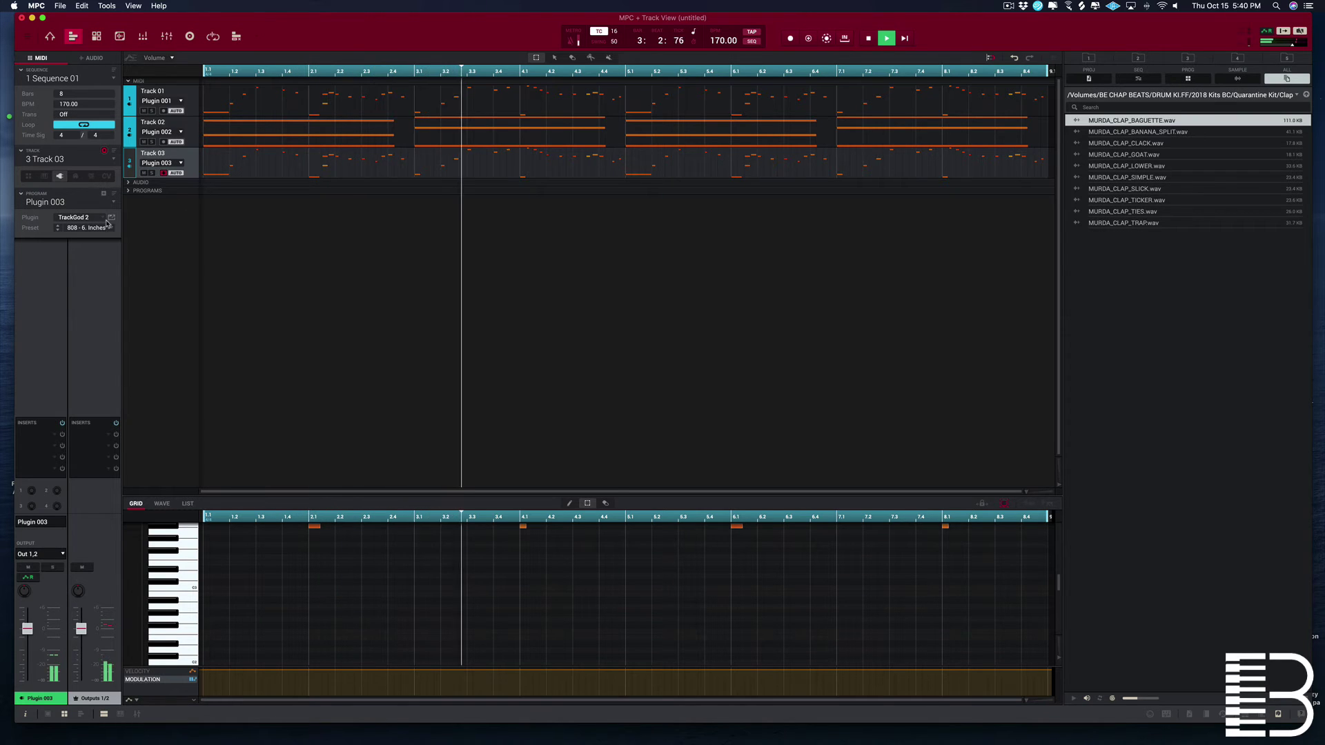
# Step: Replace the TrackGod 2 instrument in Track 03's plugin program with Omnisphere
pyautogui.click(76, 217)
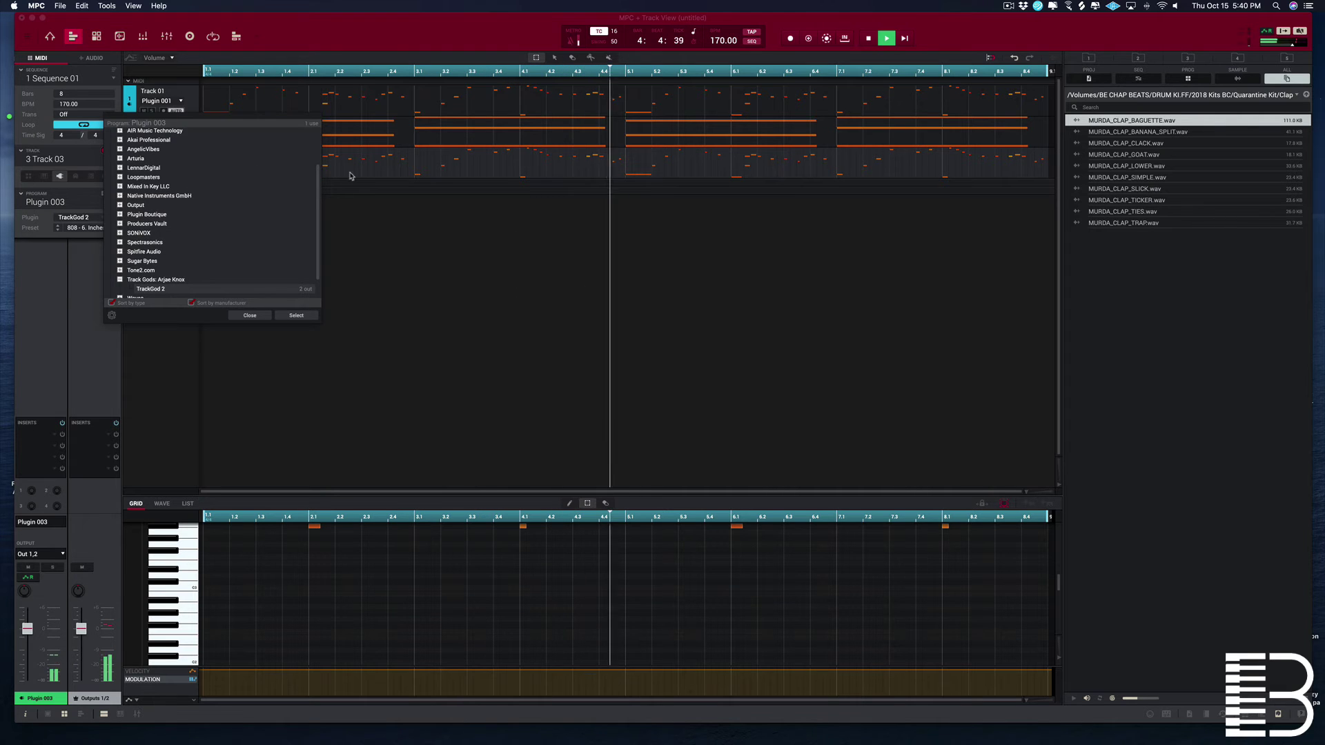
pyautogui.scroll(3, 251, 186)
pyautogui.click(112, 152)
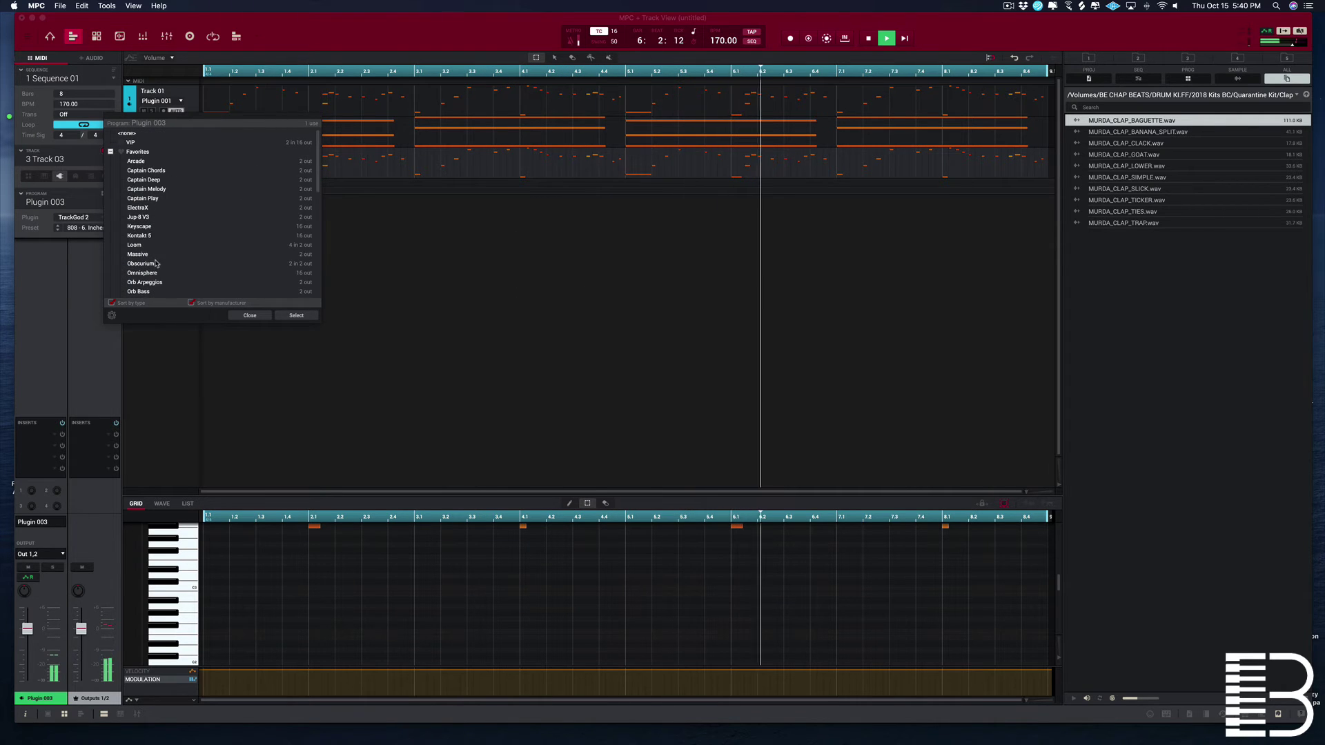
pyautogui.click(297, 313)
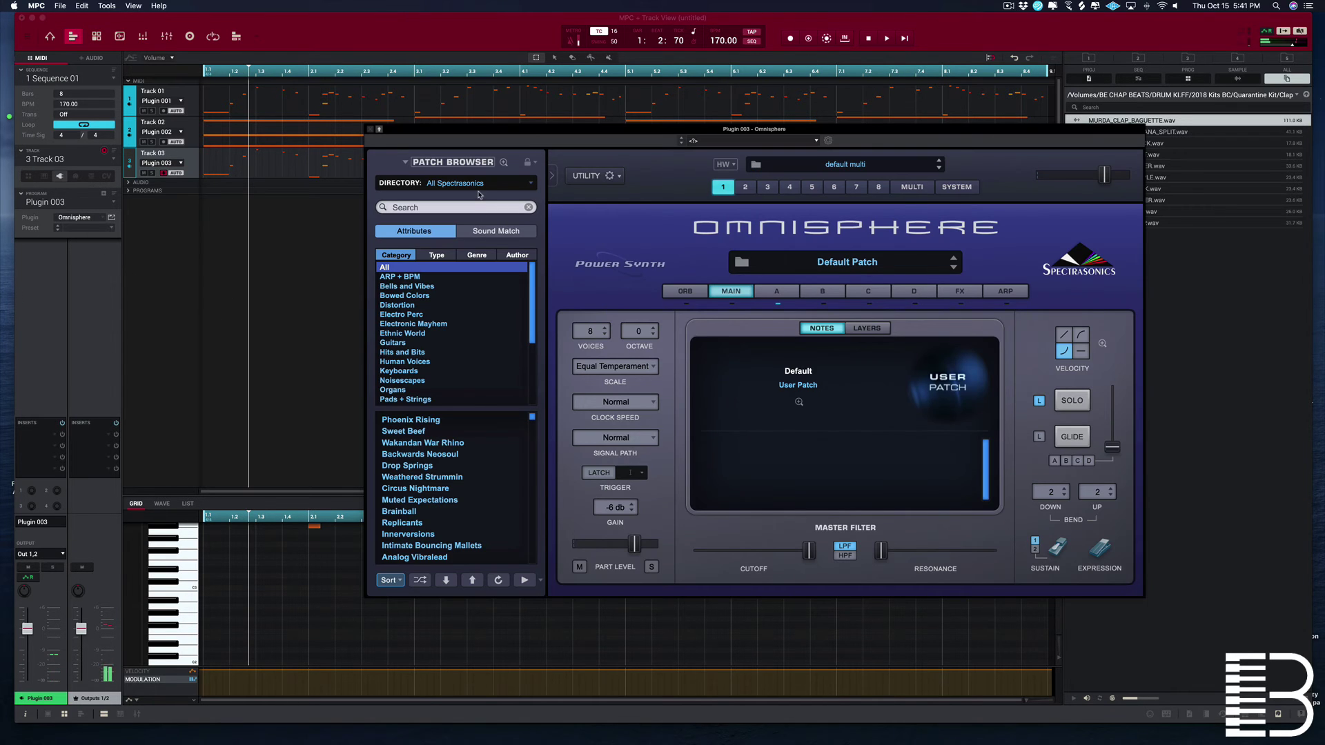
# Step: Load the Keys - Drizzy patch from the Black Swan Omnisphere bank for Track 03 and close the plugin window
pyautogui.click(478, 189)
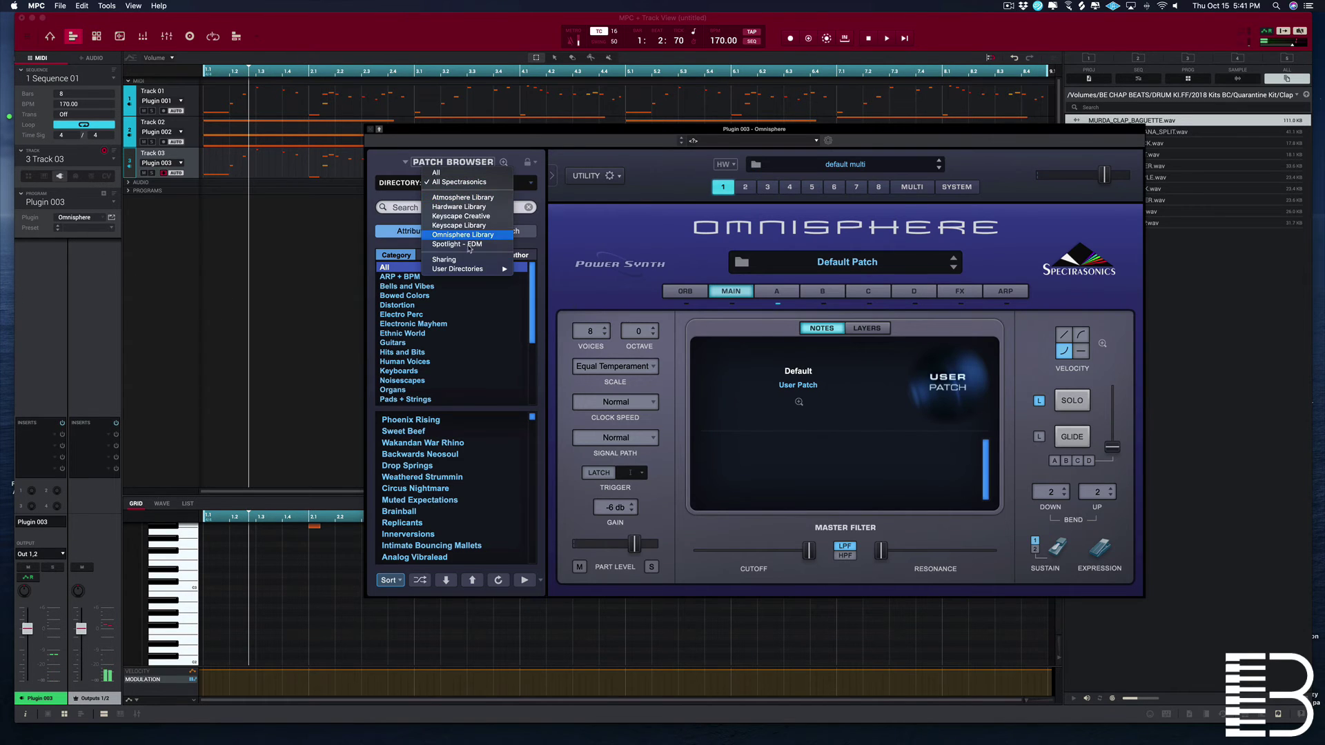
pyautogui.moveTo(467, 273)
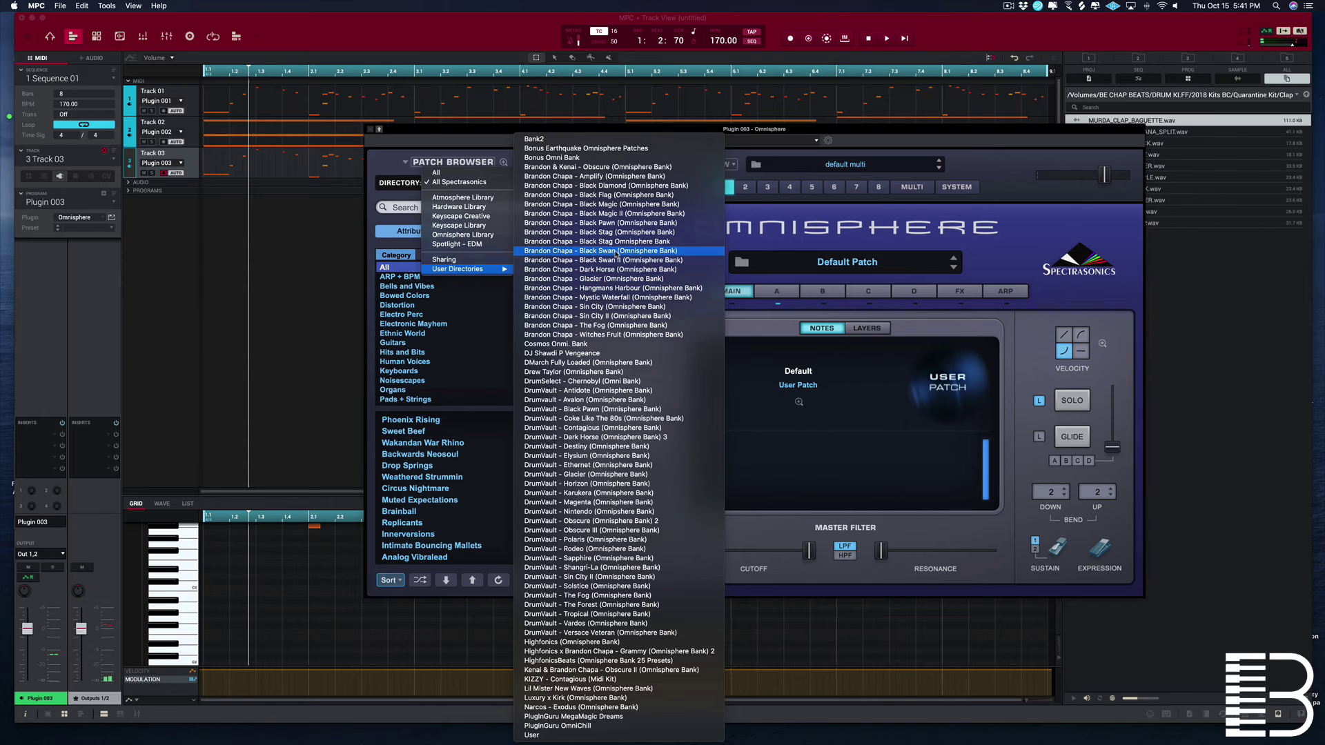
pyautogui.click(616, 252)
pyautogui.scroll(-10, 532, 437)
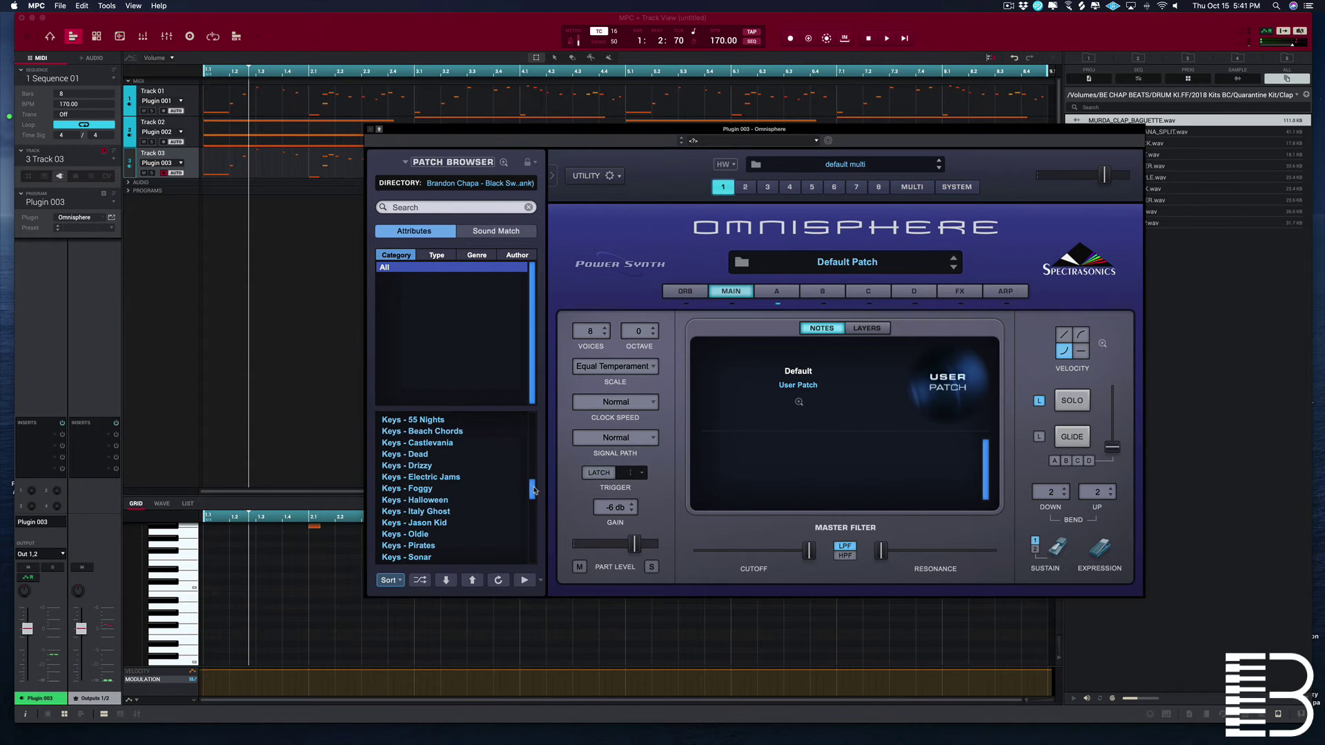
pyautogui.press('space')
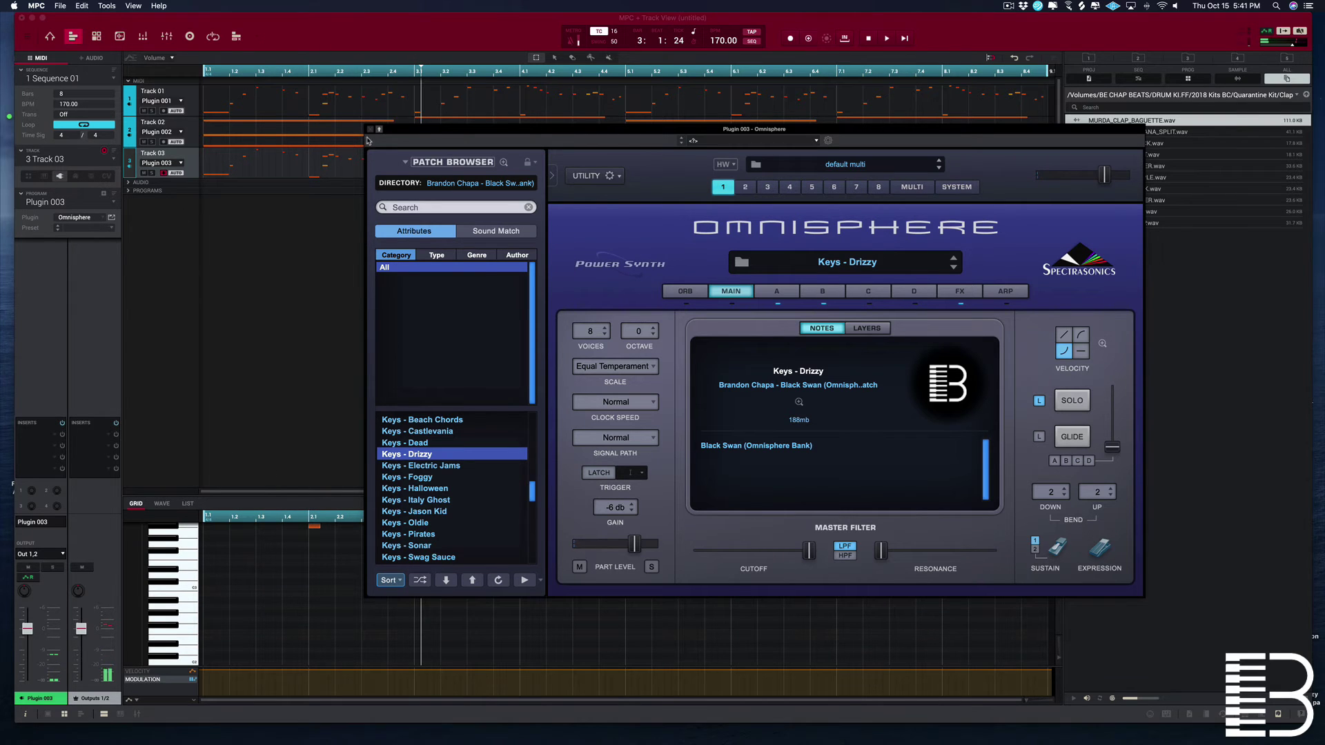
pyautogui.click(369, 129)
# Step: Enlarge the note grid, add HalfTime to the first insert slot of Track 03's program, and play the sequence
pyautogui.moveTo(481, 496); pyautogui.dragTo(483, 322)
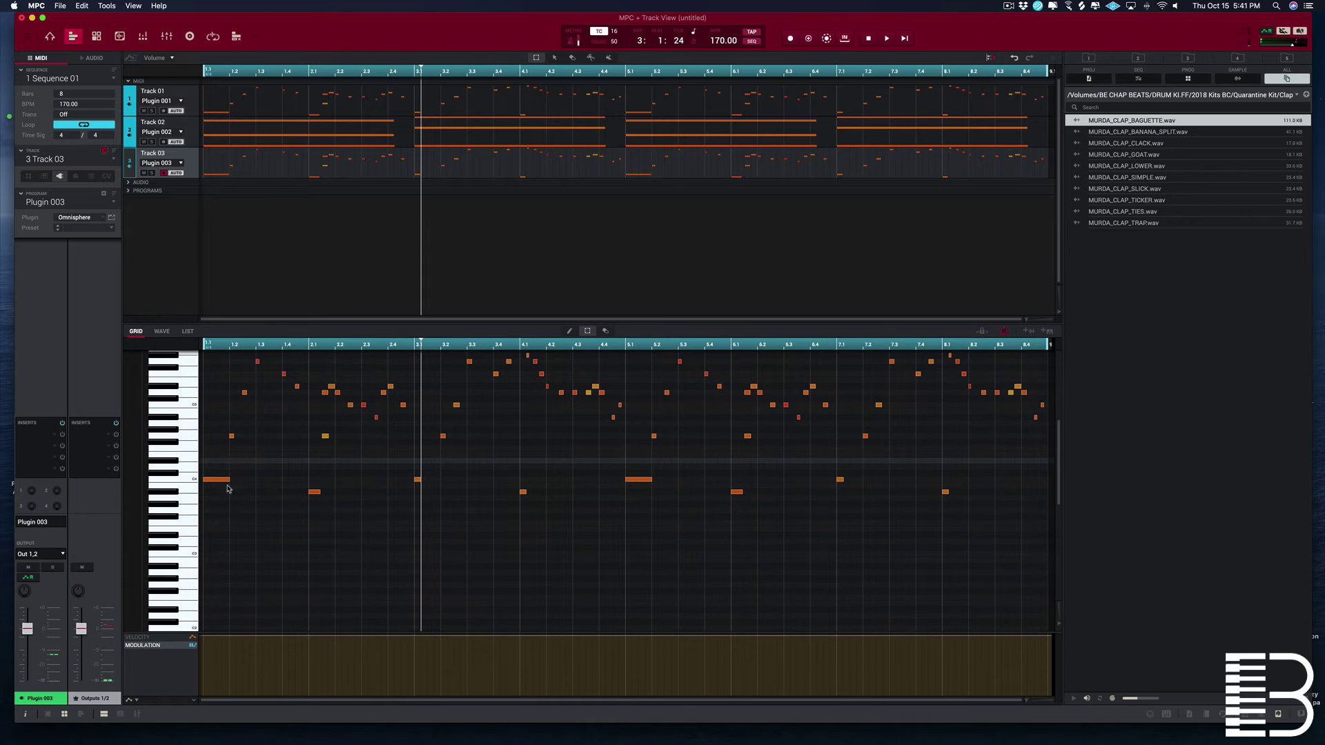
pyautogui.click(57, 436)
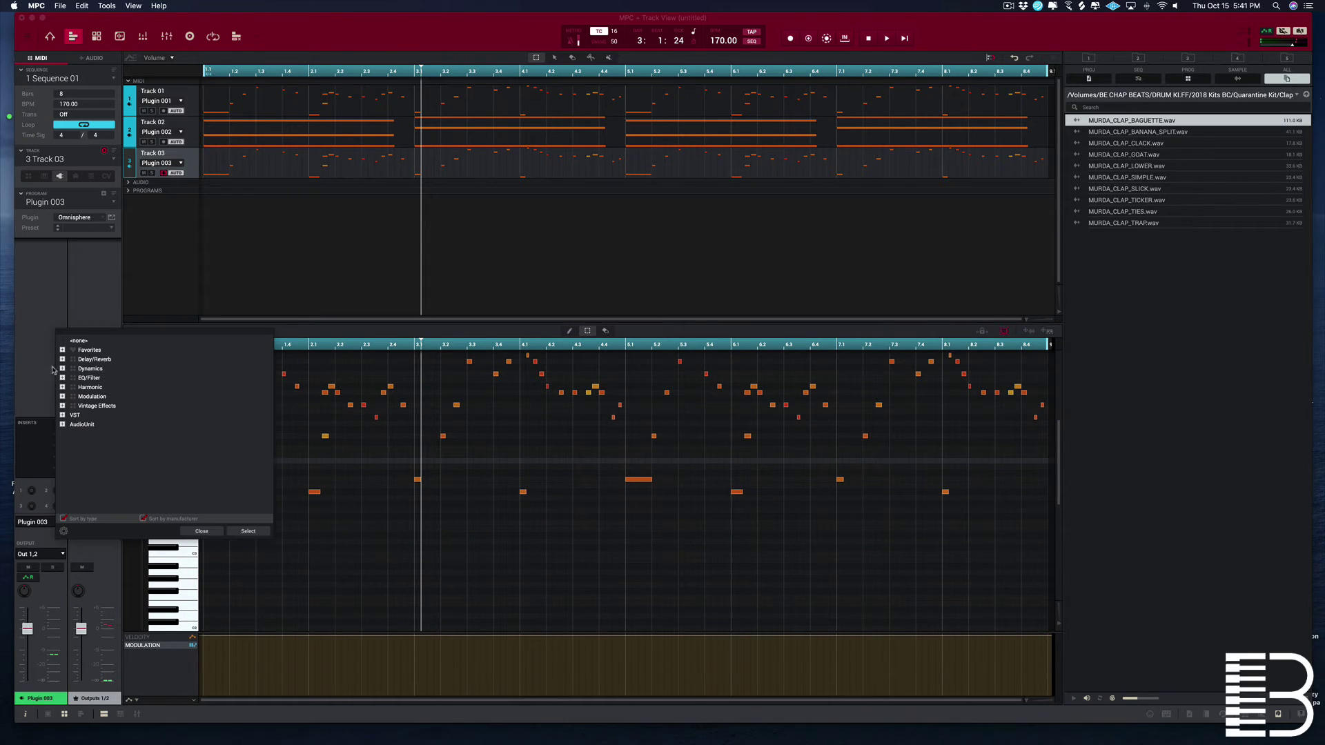
pyautogui.click(62, 351)
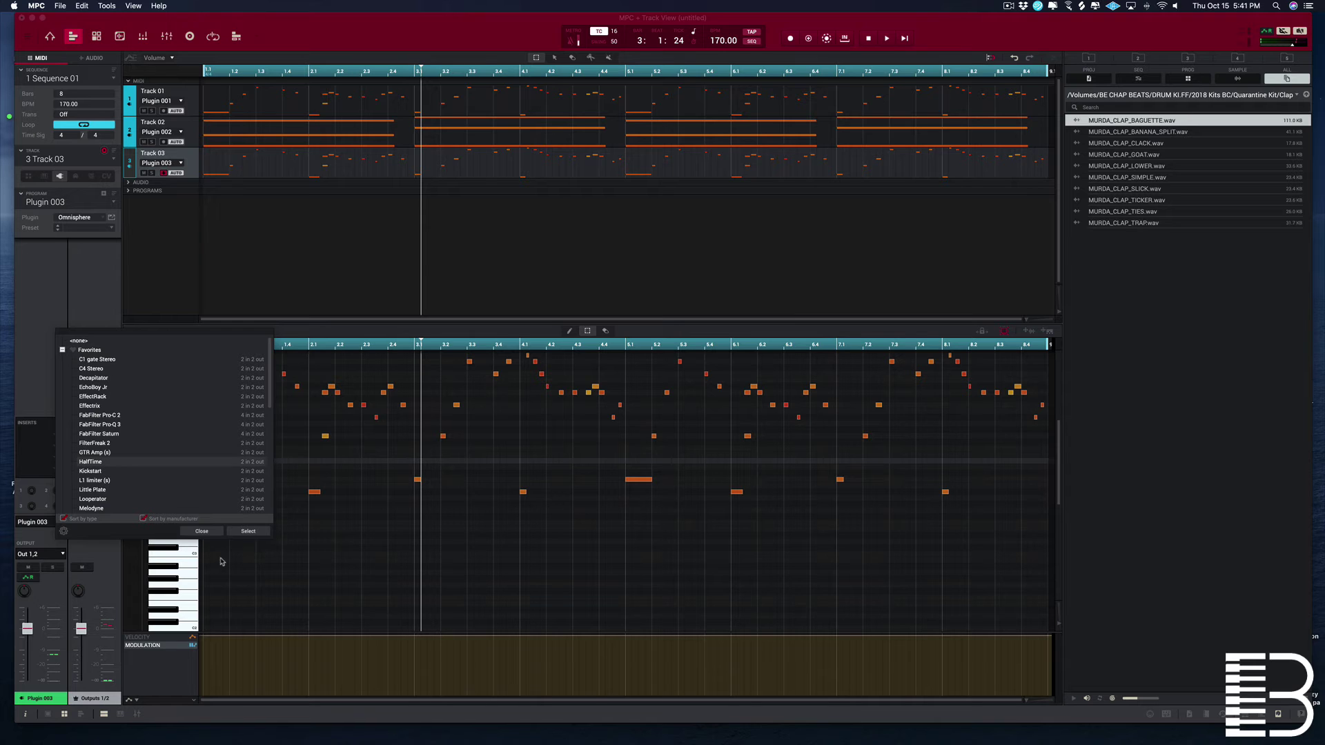
pyautogui.click(247, 530)
pyautogui.press('space')
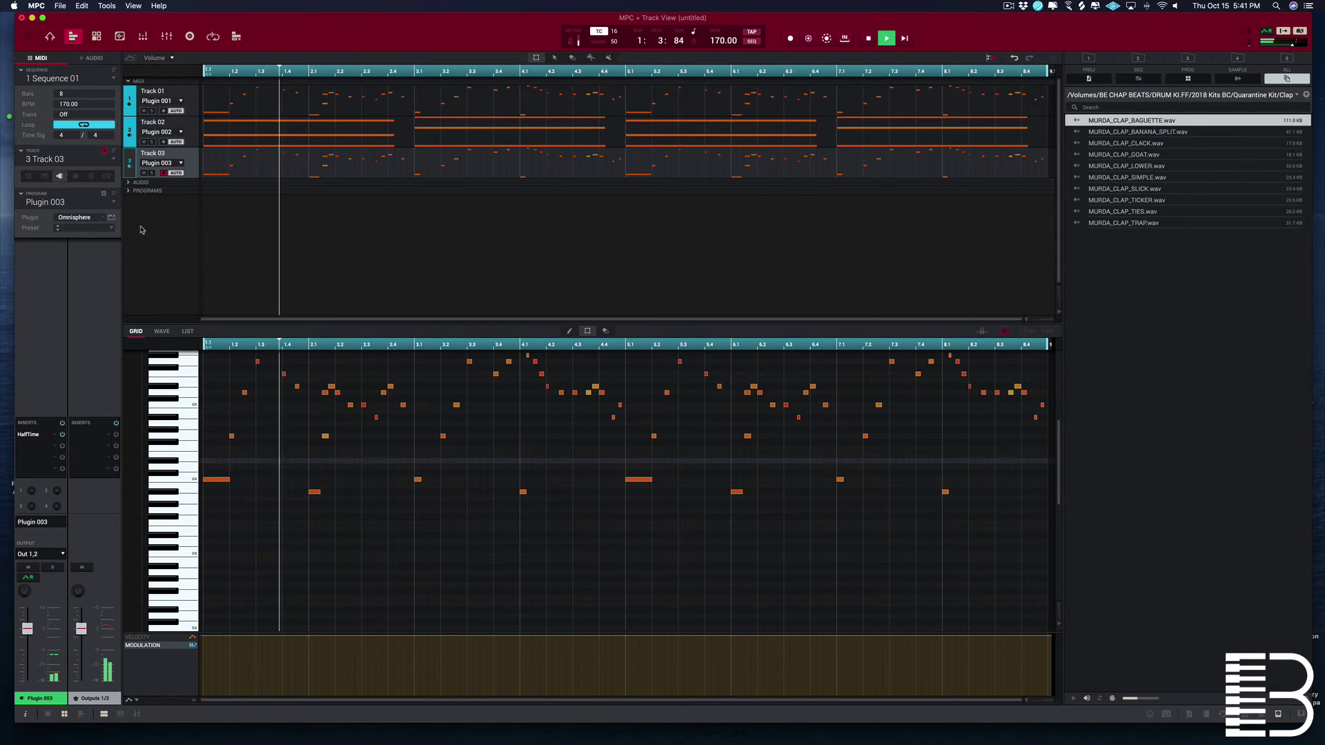
# Step: Stop playback and transpose all of Track 03's melody notes down one octave
pyautogui.scroll(-1, 215, 469)
pyautogui.press('space')
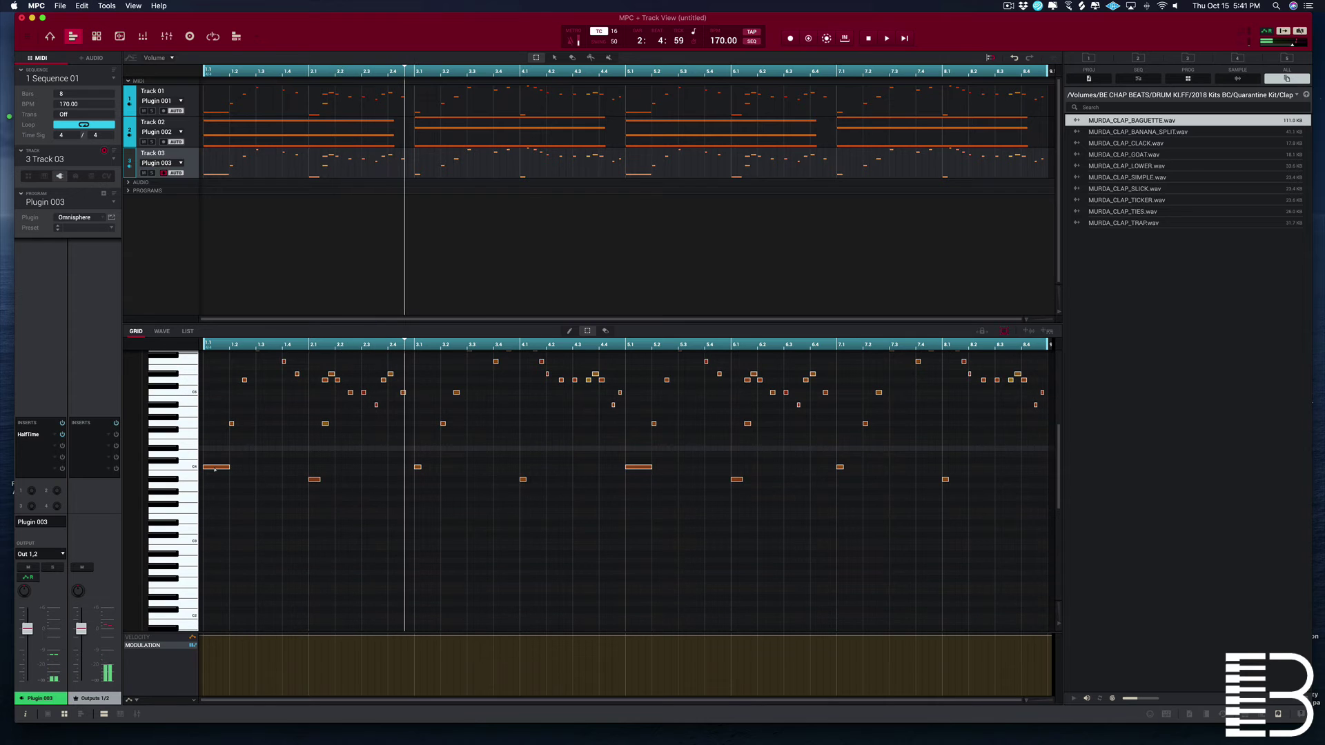
pyautogui.scroll(6, 212, 469)
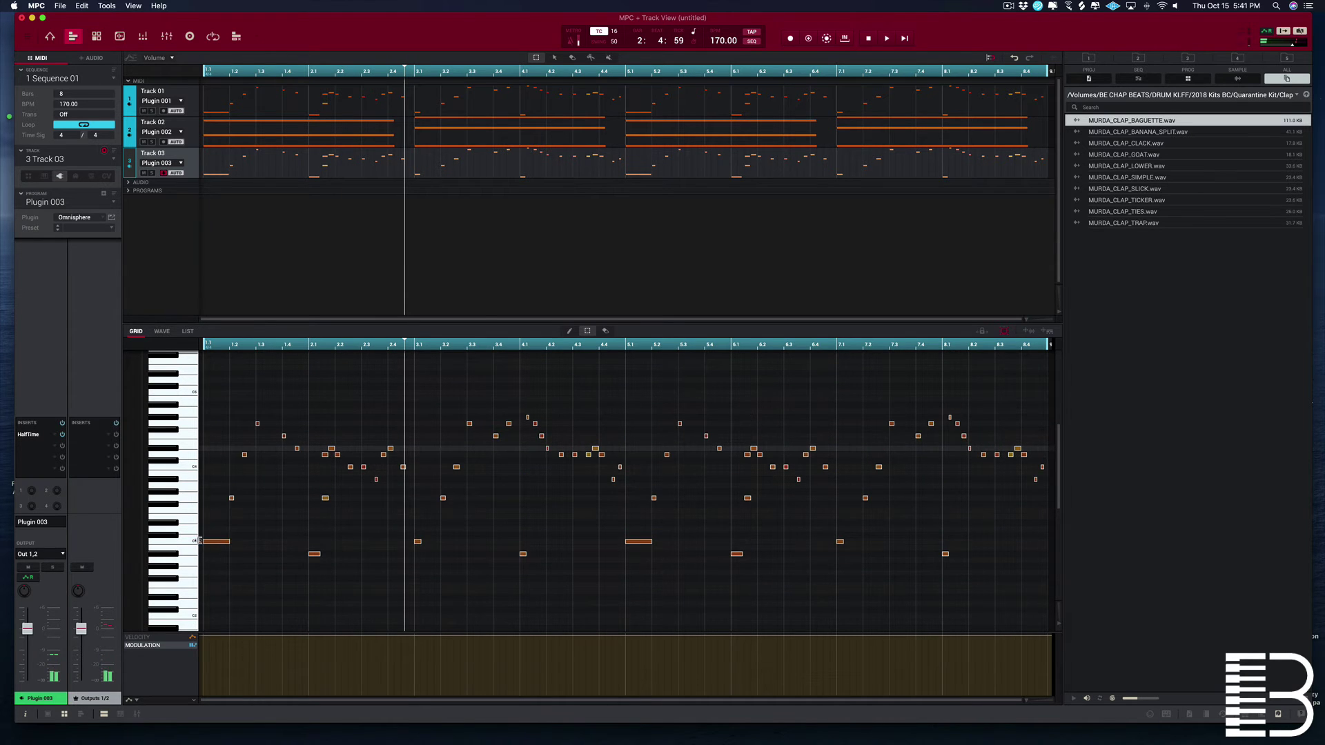
# Step: Audition other Keys patches during playback, settle on Keys - Halloween for Track 03, and lower the program's level
pyautogui.press('space')
pyautogui.click(111, 217)
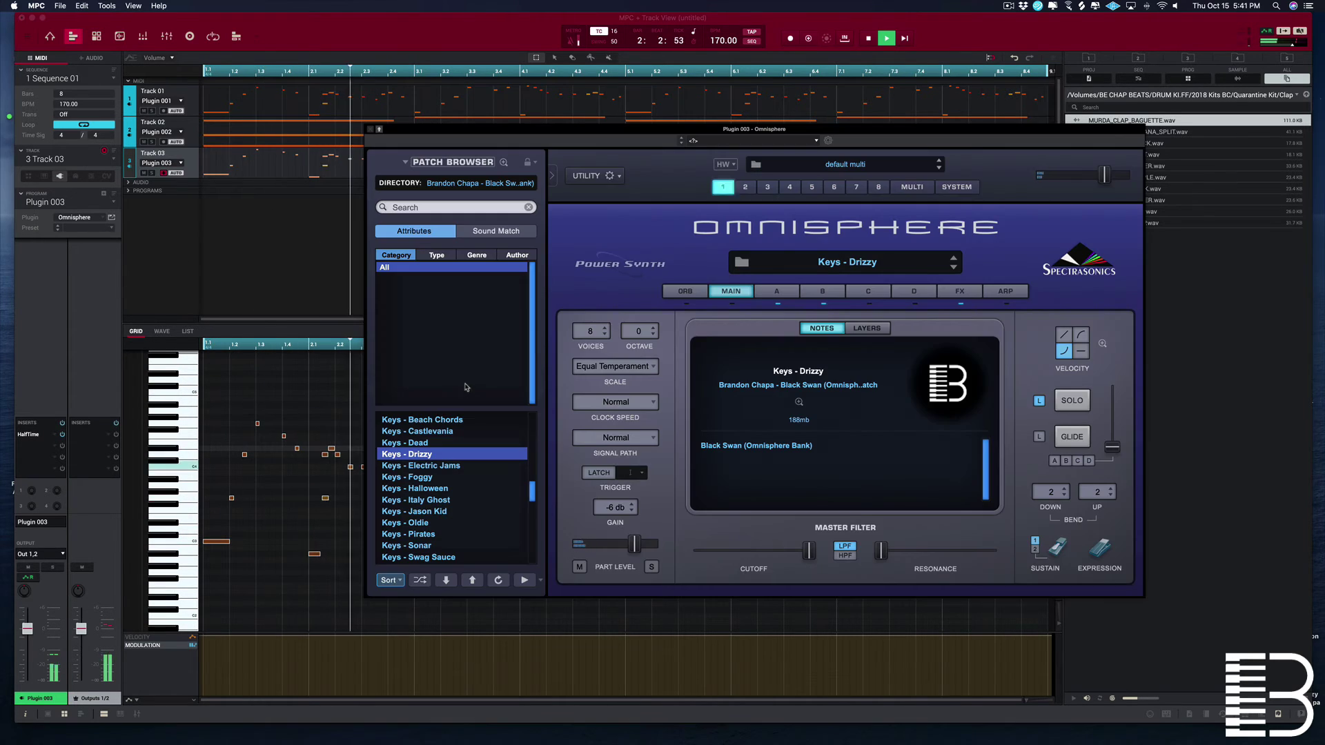
pyautogui.click(440, 467)
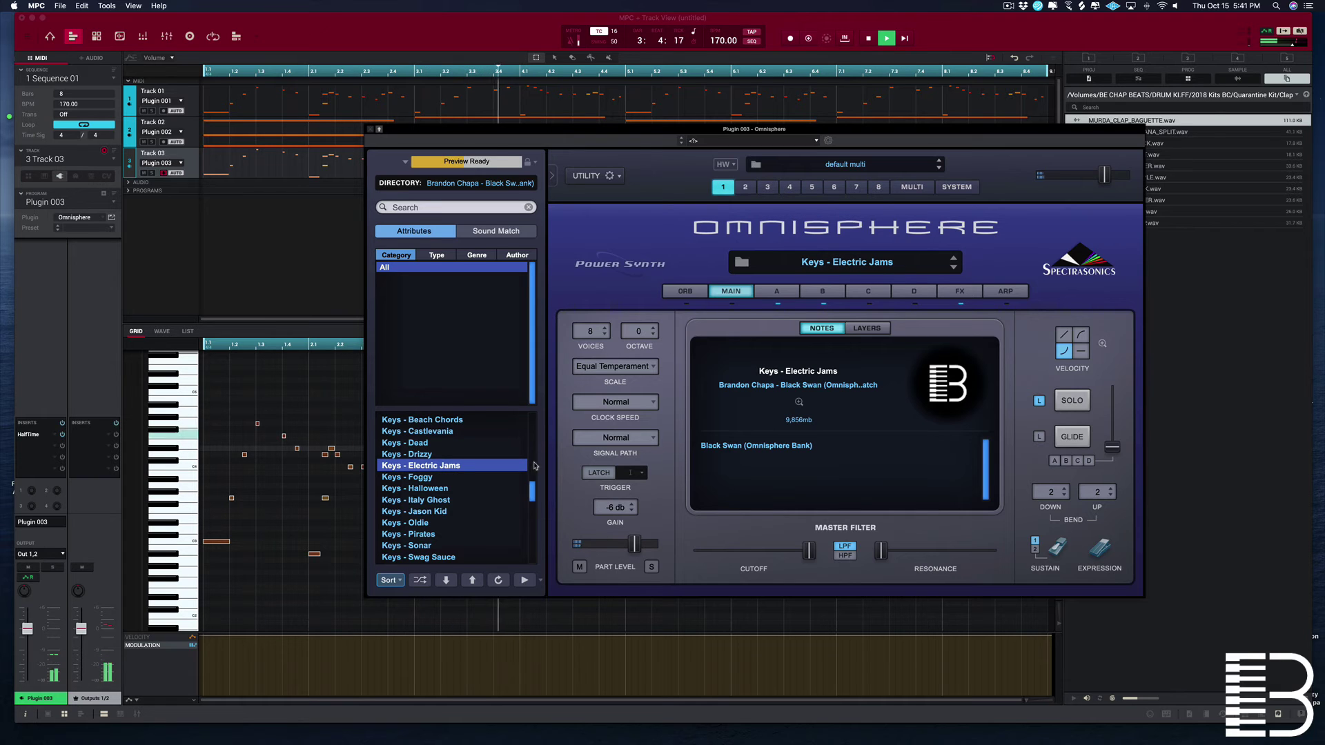
pyautogui.click(437, 478)
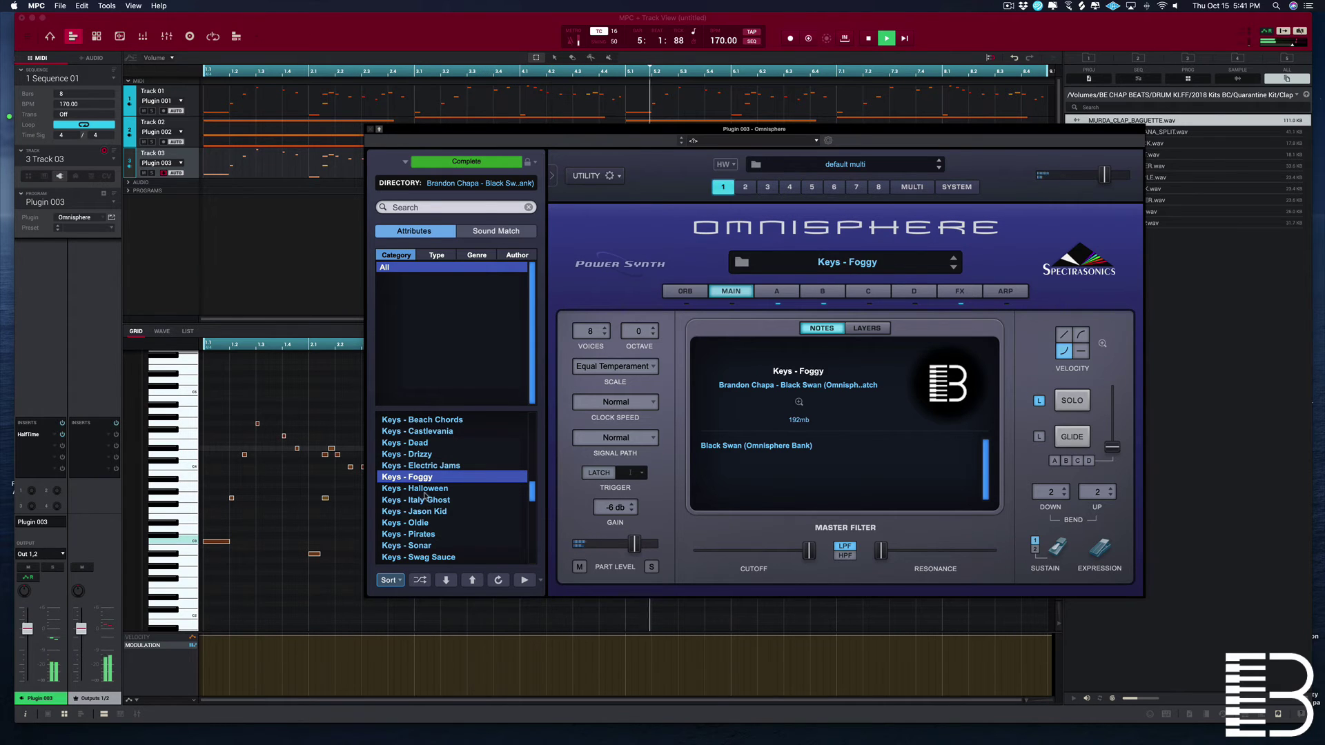
pyautogui.click(431, 490)
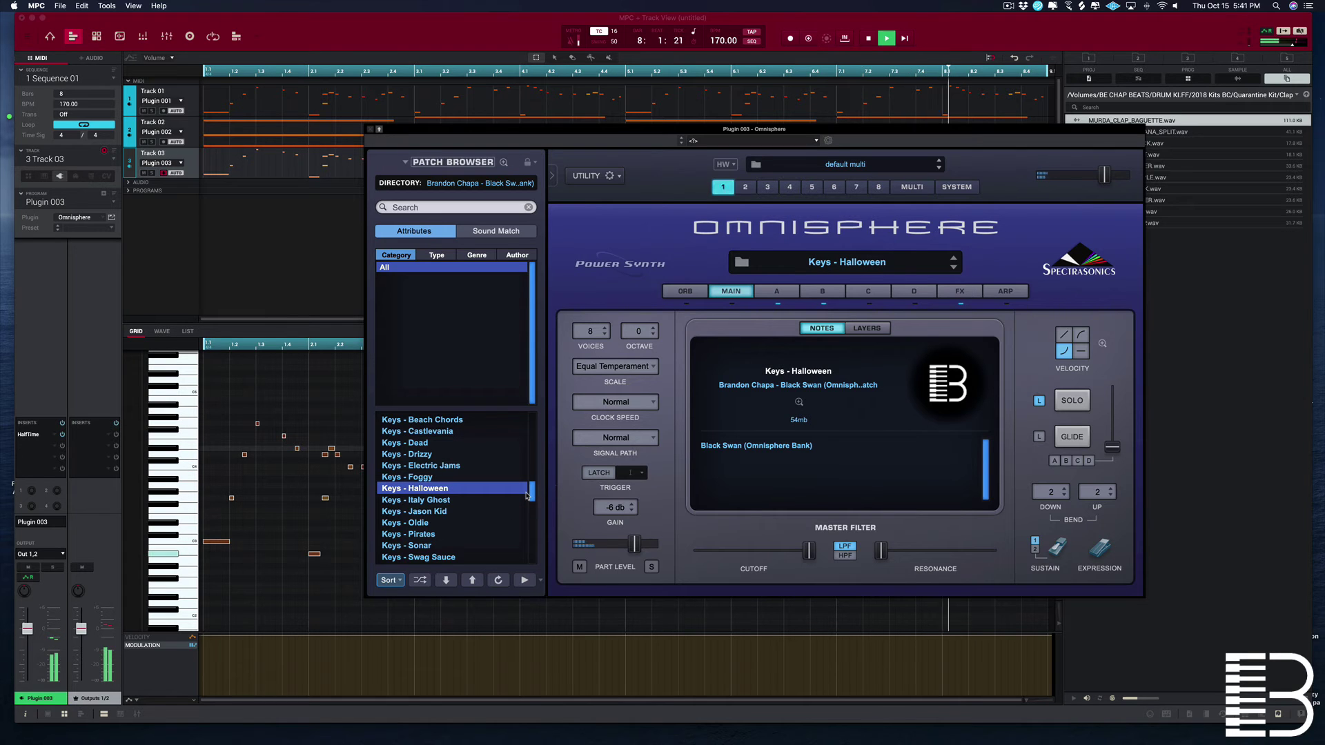
pyautogui.moveTo(30, 640); pyautogui.dragTo(30, 657)
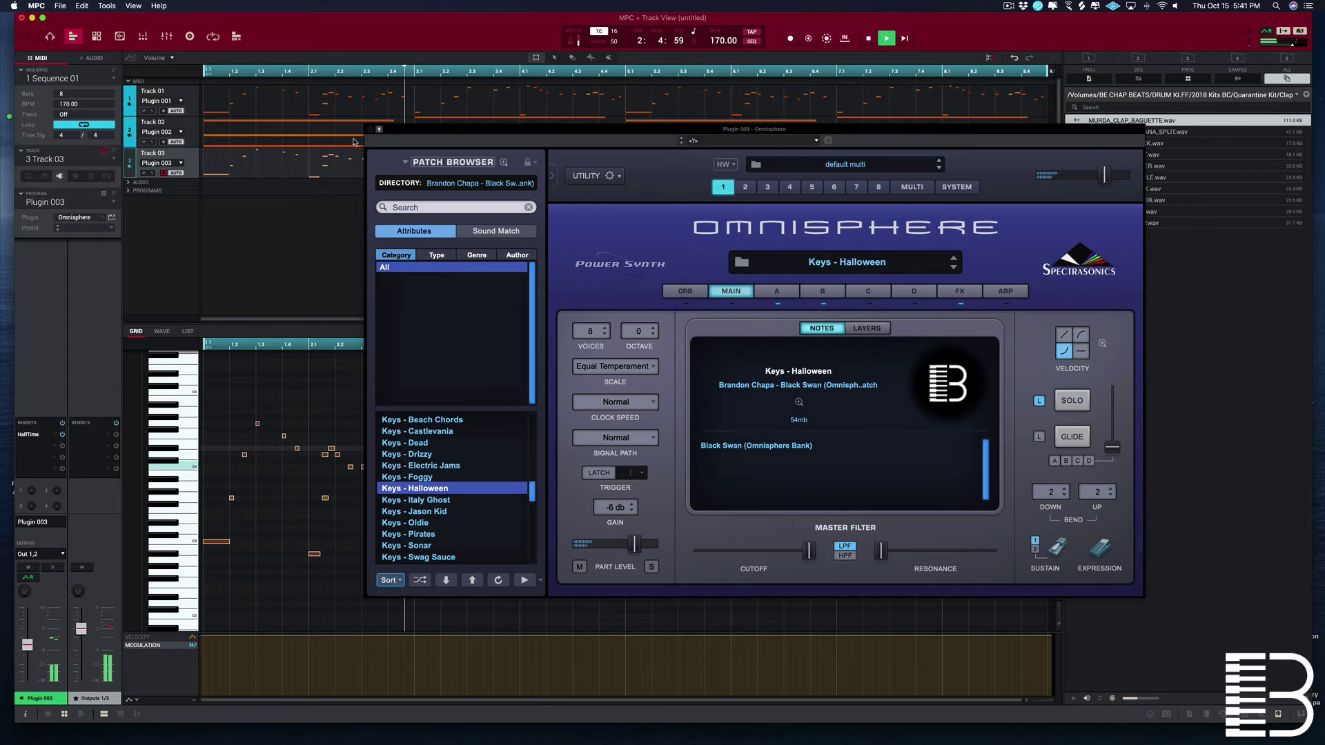
pyautogui.click(372, 131)
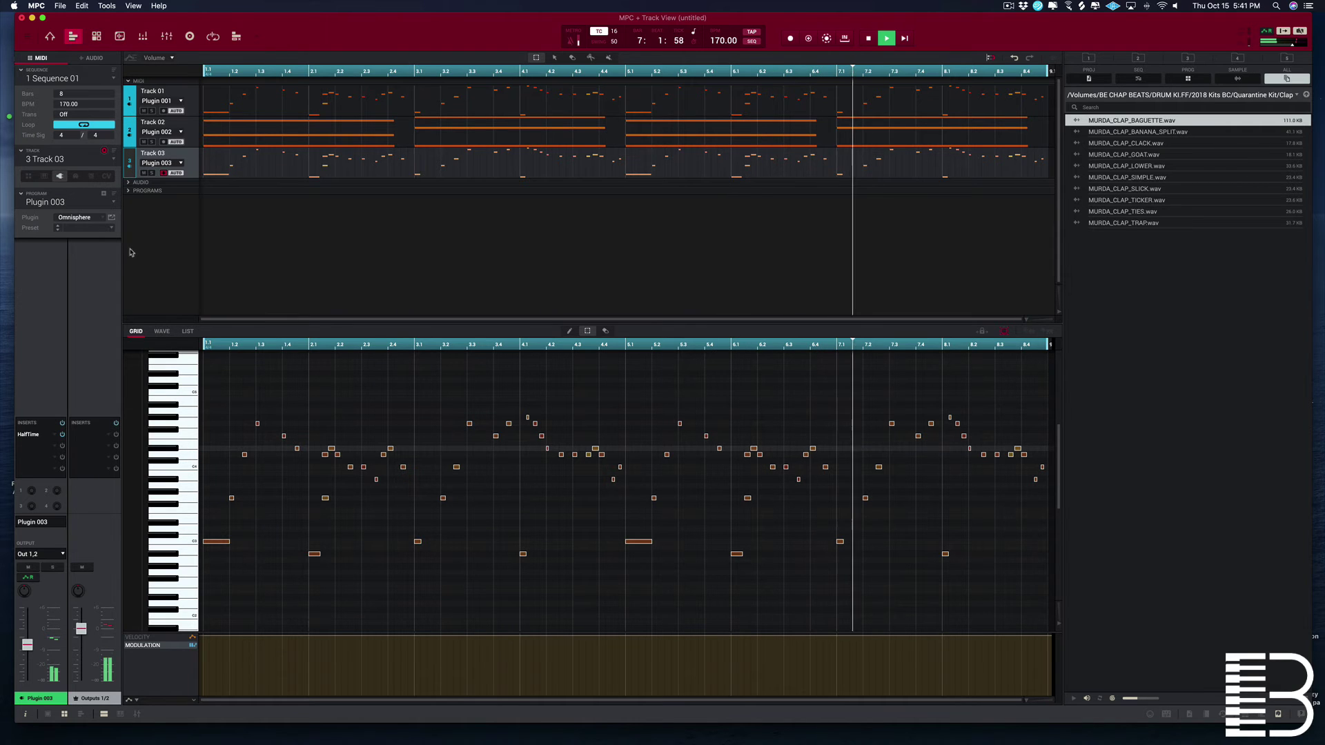
# Step: Add Track 04 after the melody tracks and make it a drum track
pyautogui.click(104, 159)
pyautogui.click(96, 202)
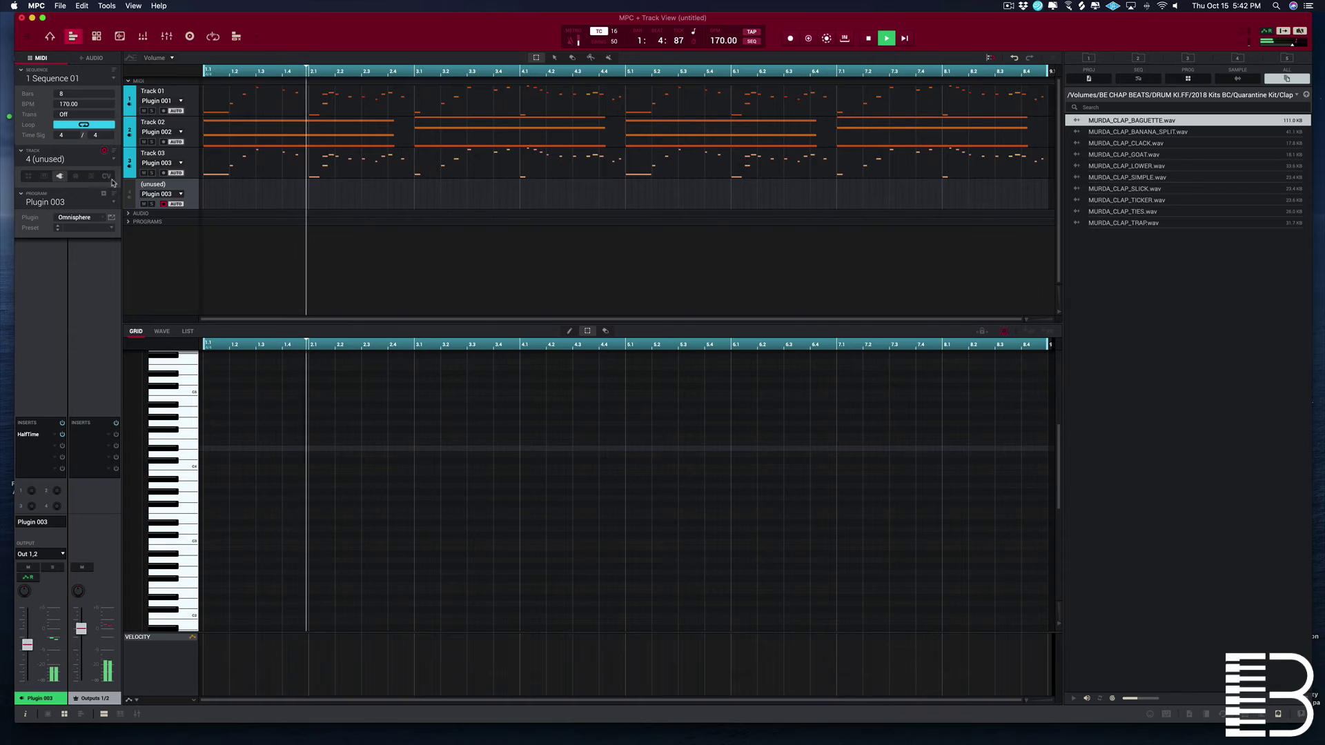
pyautogui.click(29, 176)
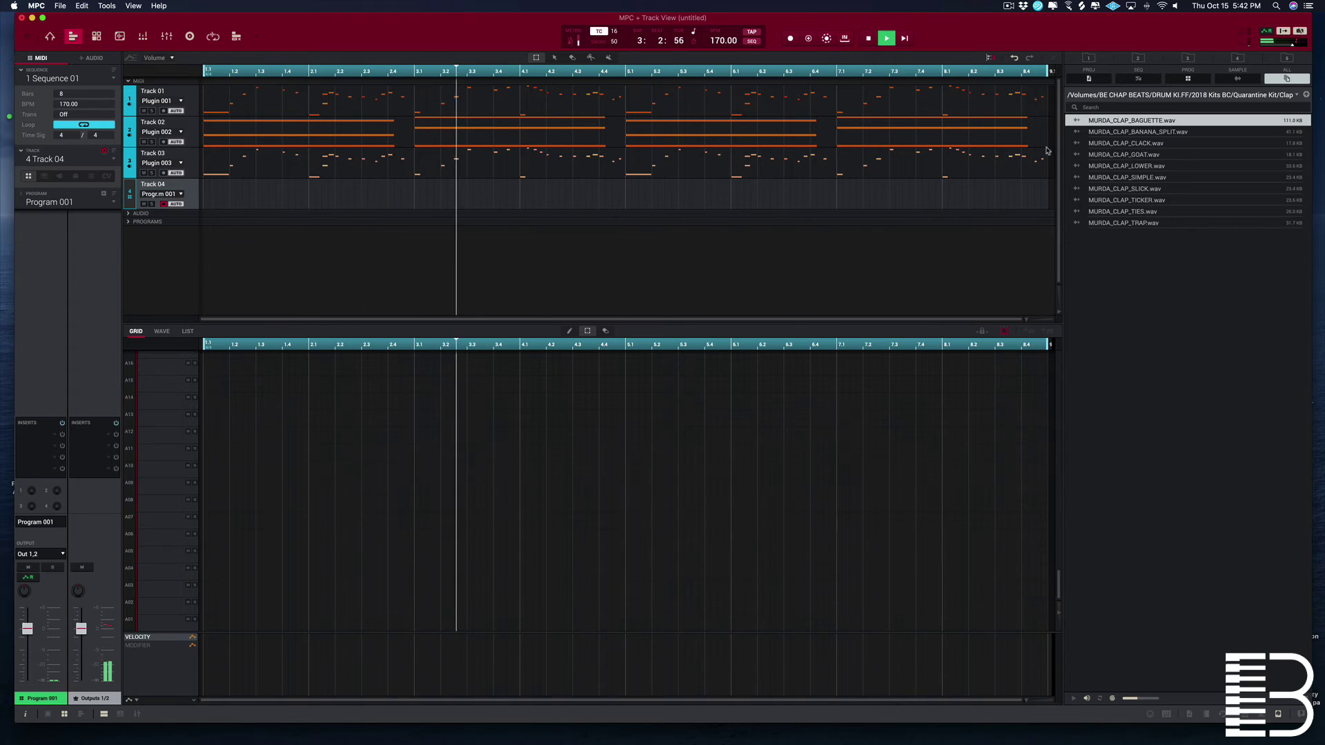
# Step: Audition the MURDA_CLAP samples in the Clap folder against the playing sequence
pyautogui.click(1166, 144)
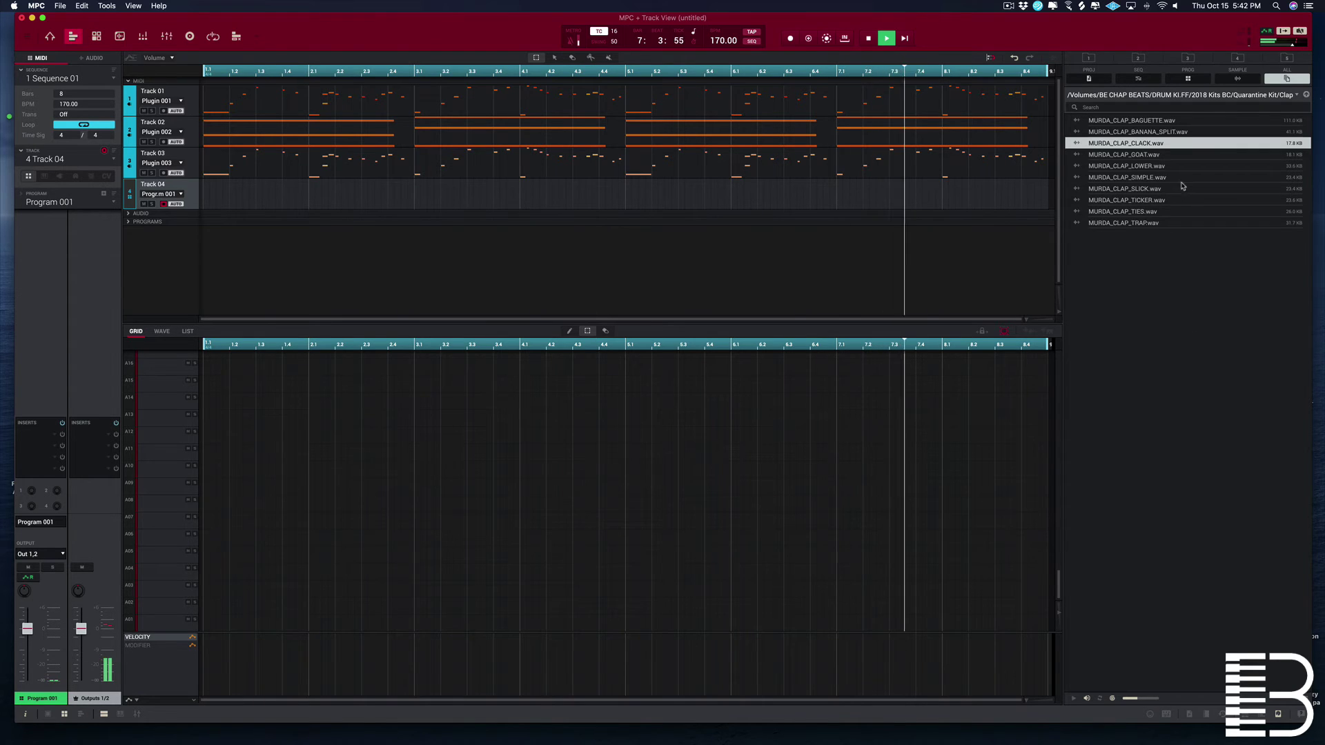
pyautogui.click(1132, 155)
pyautogui.click(1131, 167)
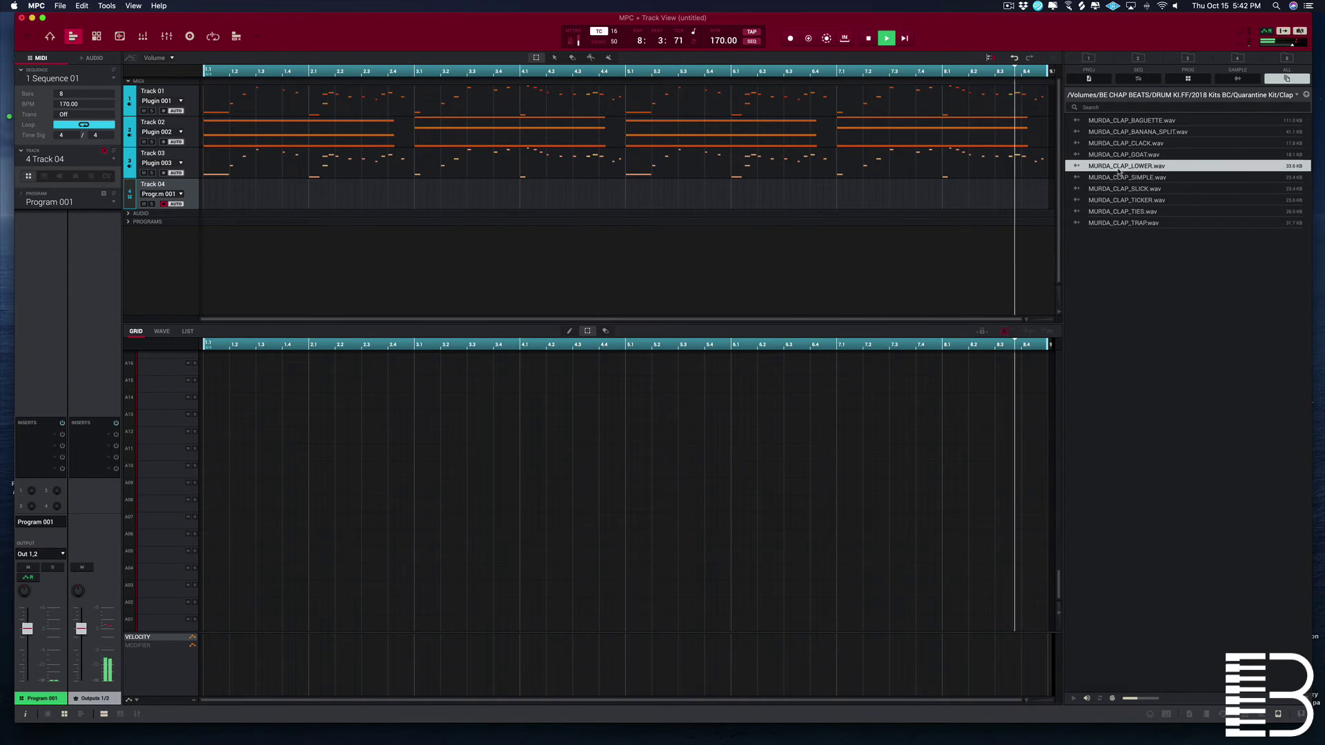
pyautogui.click(1142, 132)
pyautogui.click(1166, 122)
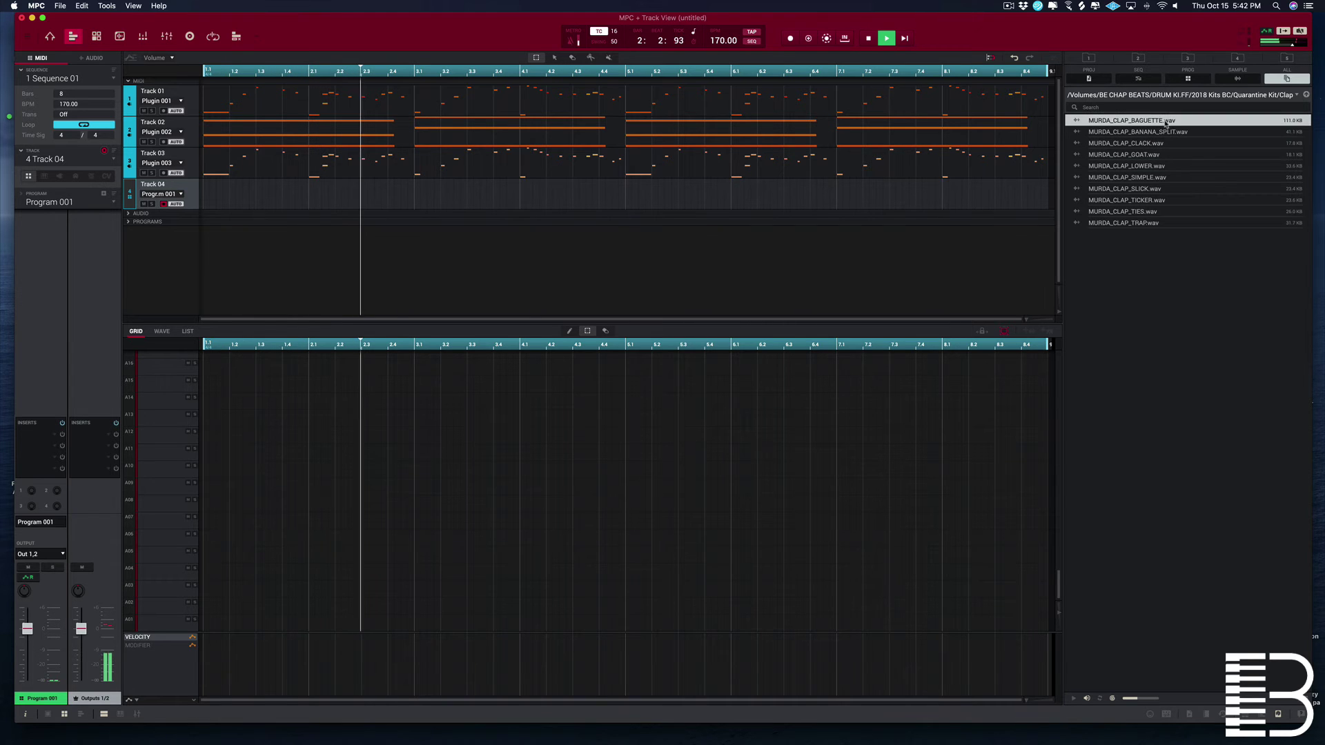
pyautogui.click(1166, 144)
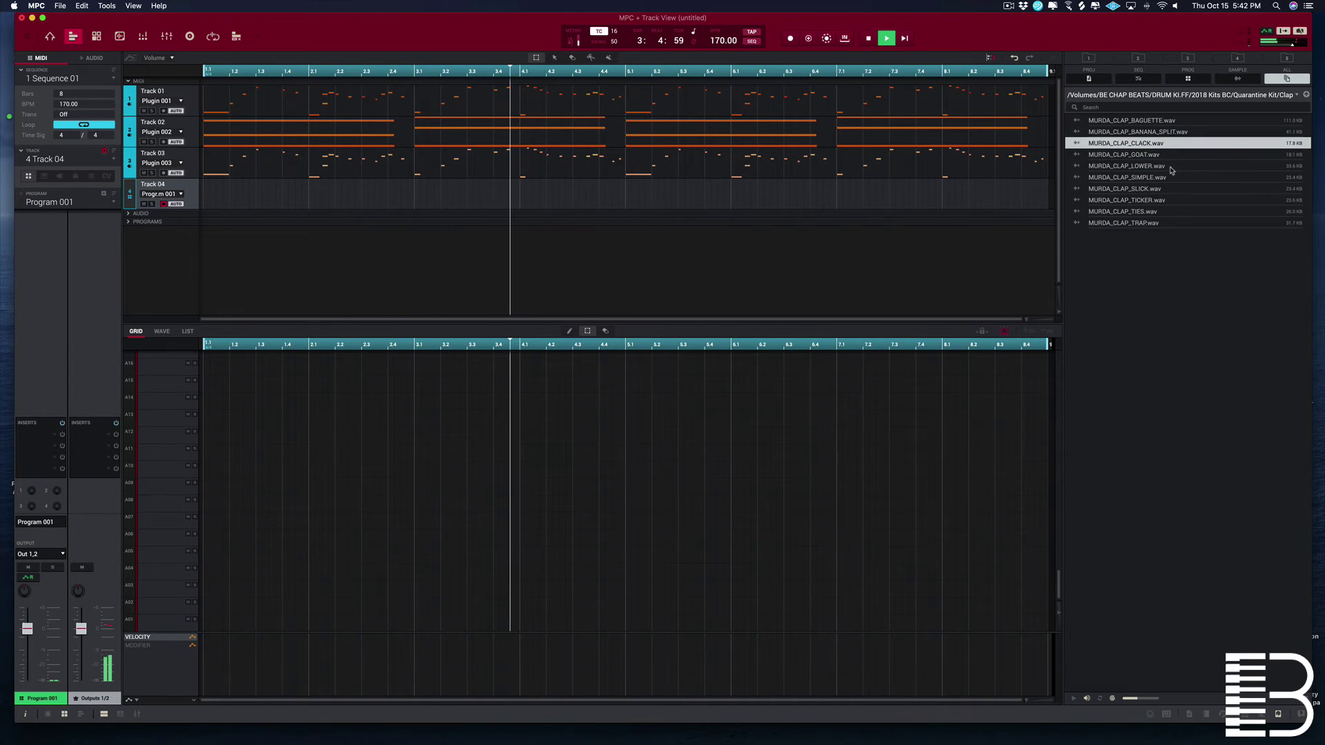
pyautogui.click(1172, 168)
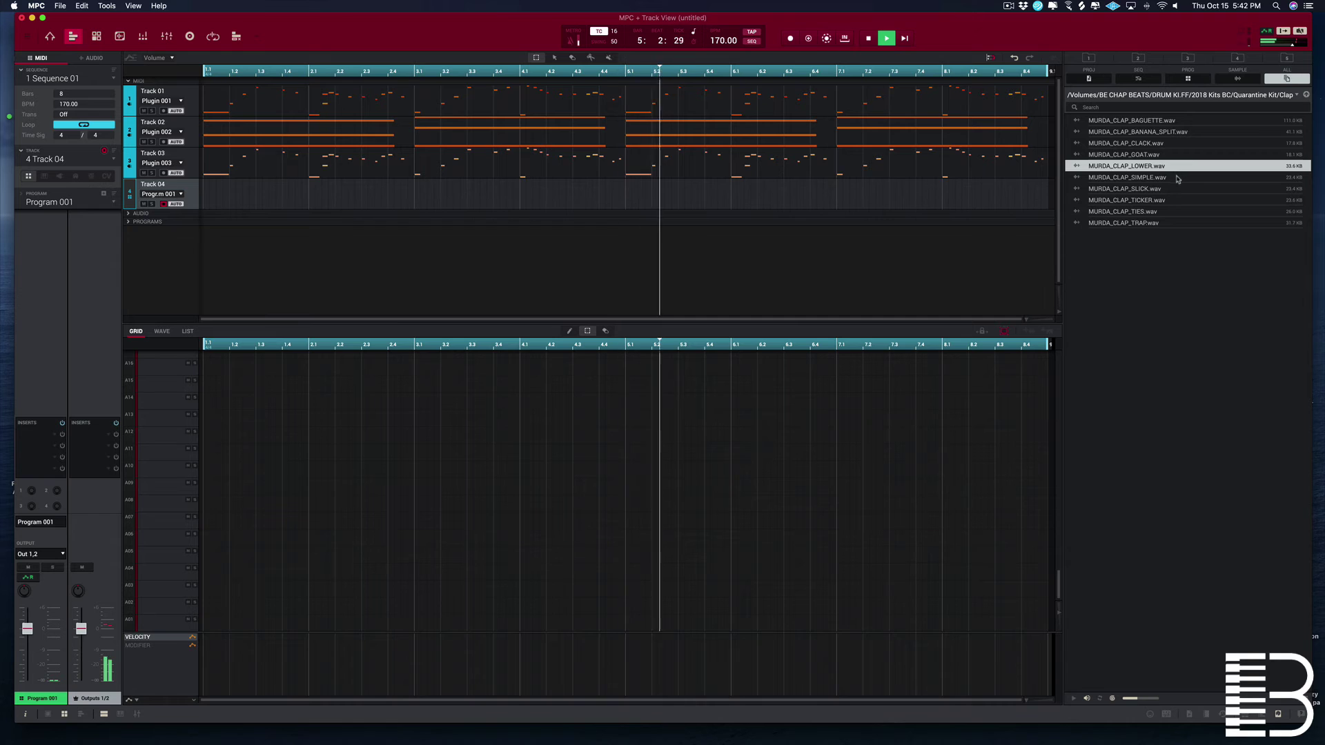
pyautogui.click(1178, 178)
pyautogui.click(1178, 189)
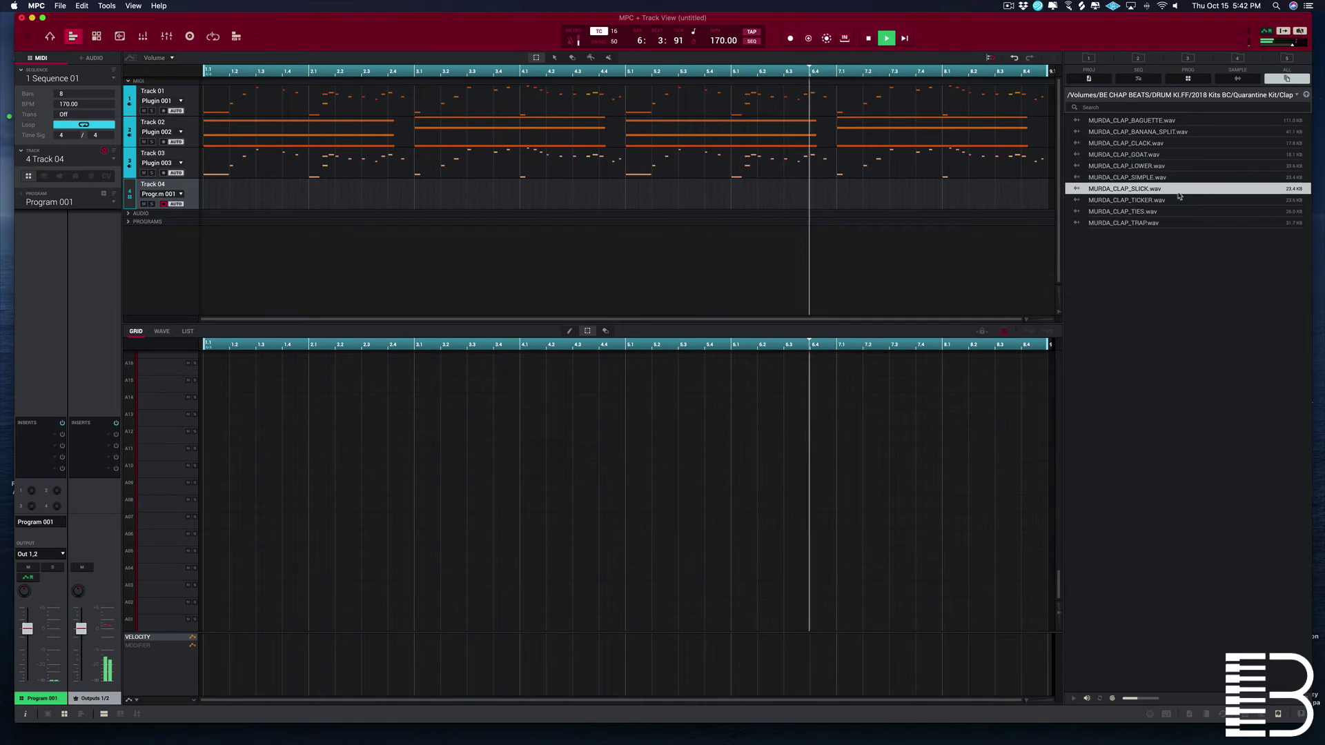
pyautogui.click(1180, 200)
pyautogui.click(1180, 213)
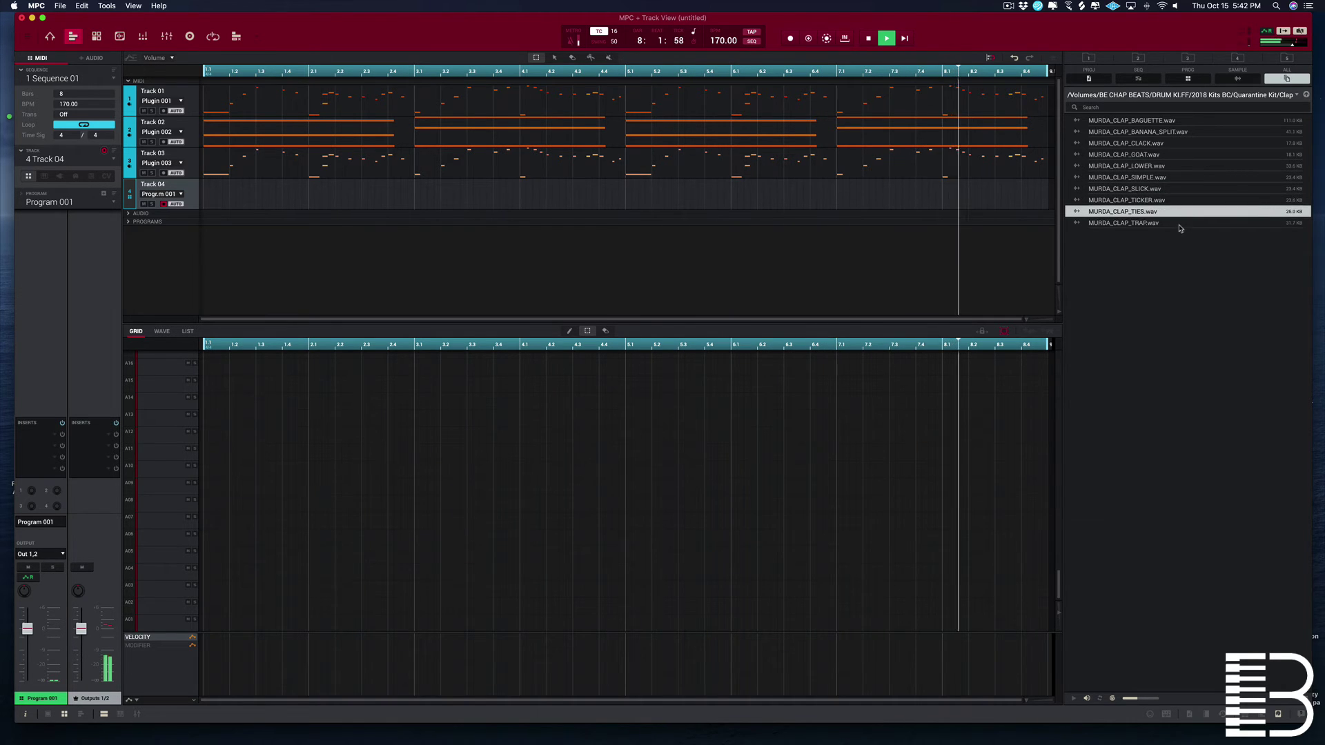
pyautogui.click(1174, 224)
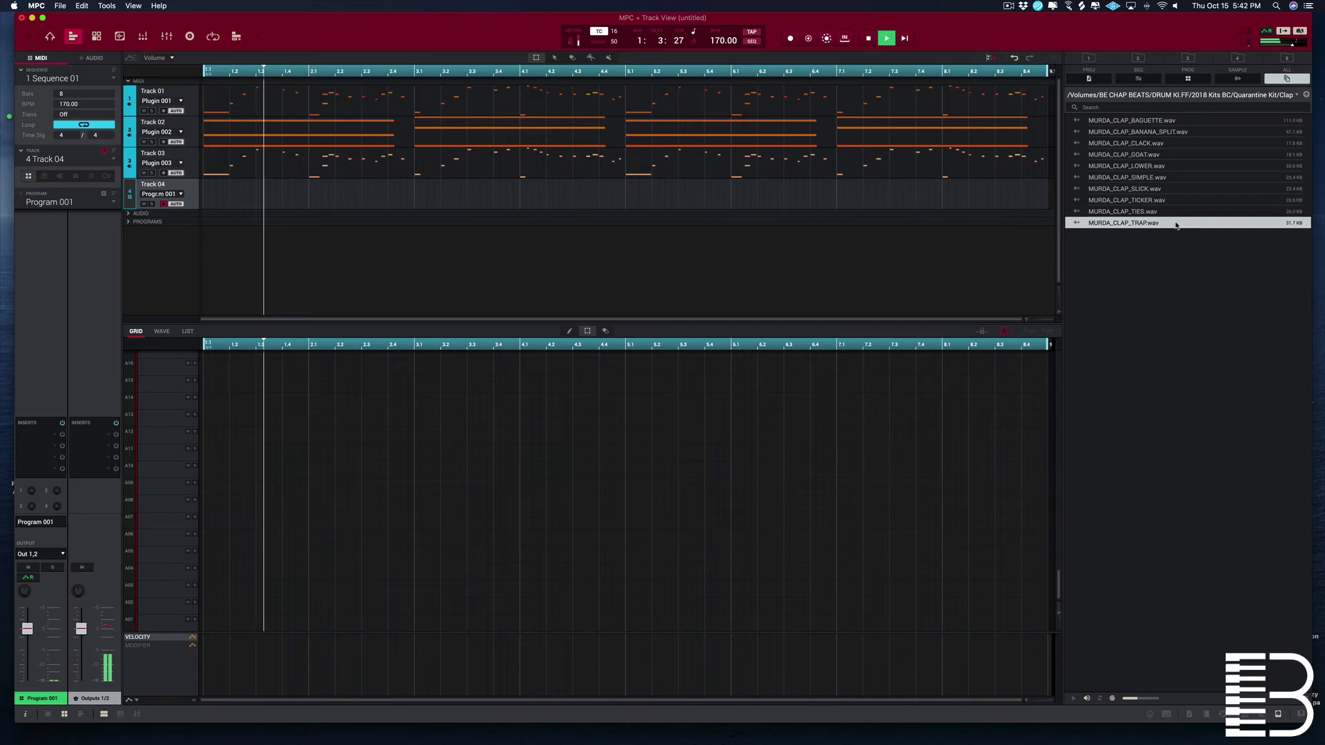
# Step: Assign MURDA_CLAP_TRAP.wav to pad A05 with hits on beat 3 of all eight bars, and lower the drum program's level
pyautogui.moveTo(1176, 225); pyautogui.dragTo(169, 562)
pyautogui.click(258, 555)
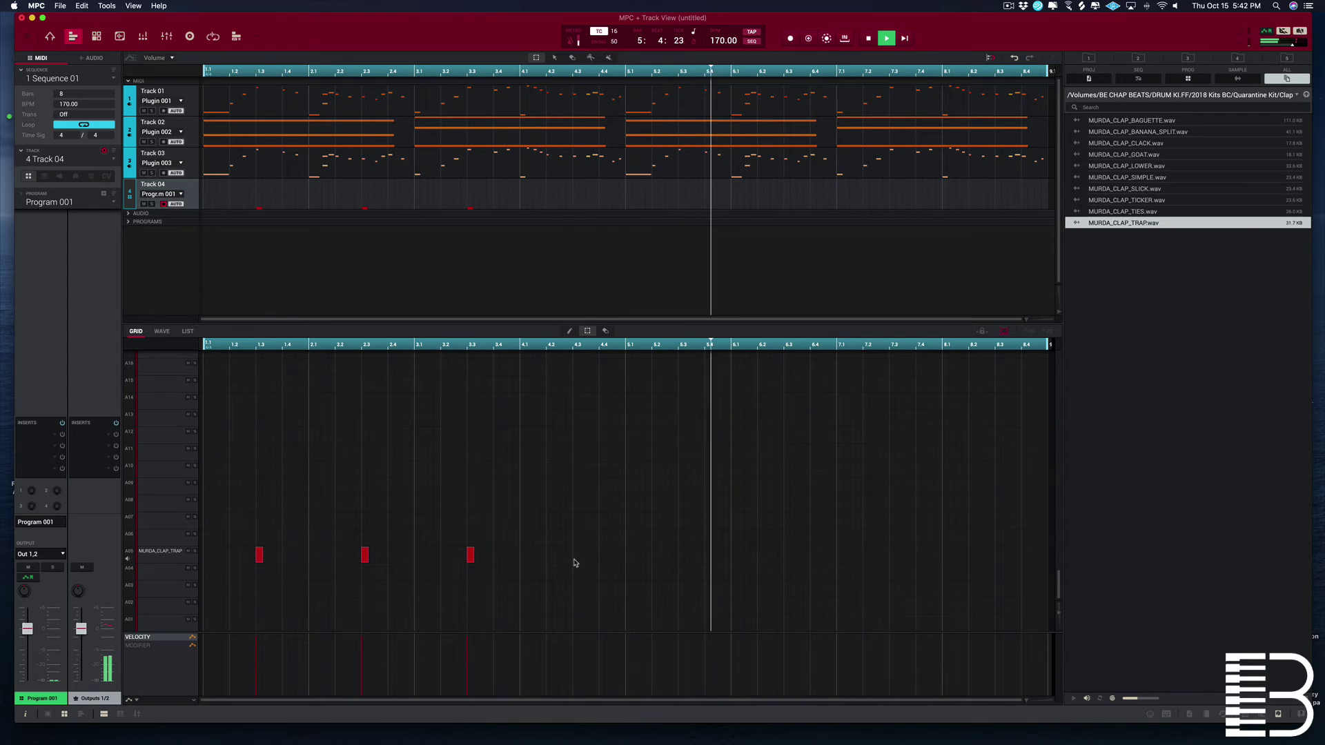
pyautogui.click(681, 556)
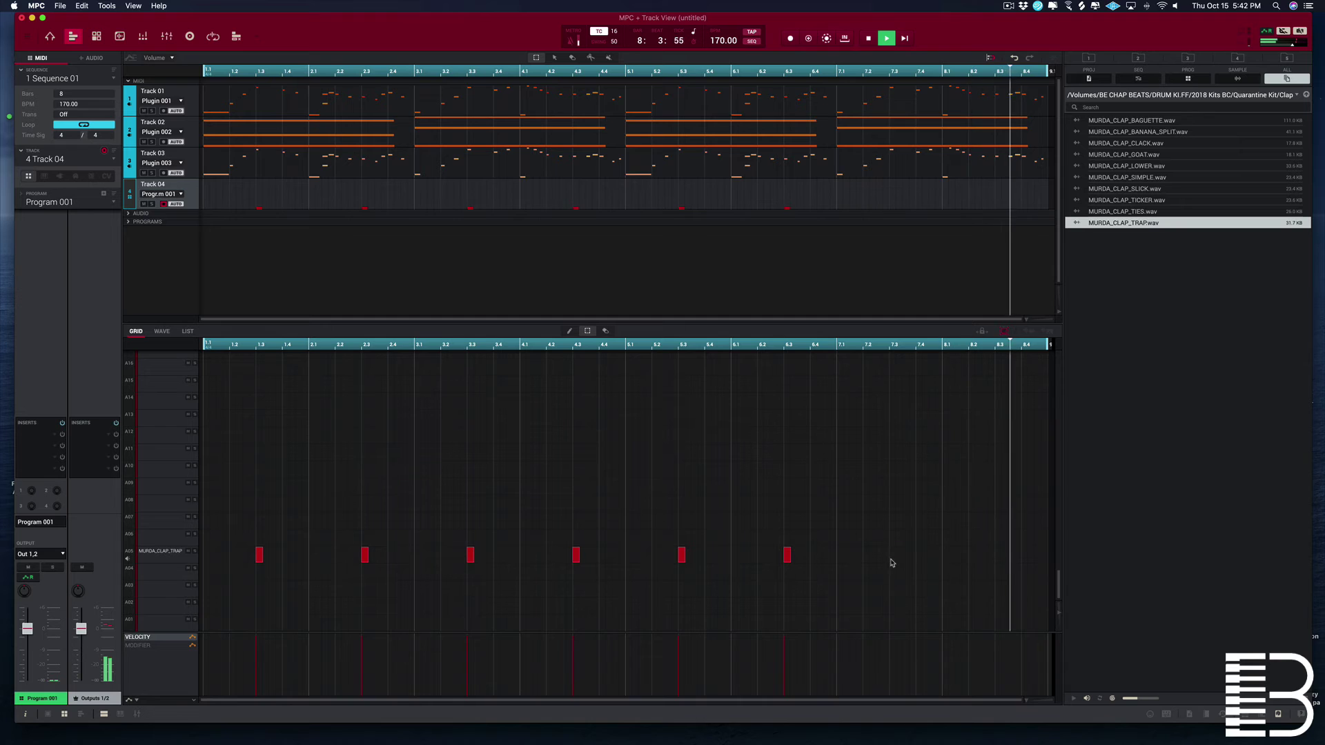
pyautogui.click(996, 556)
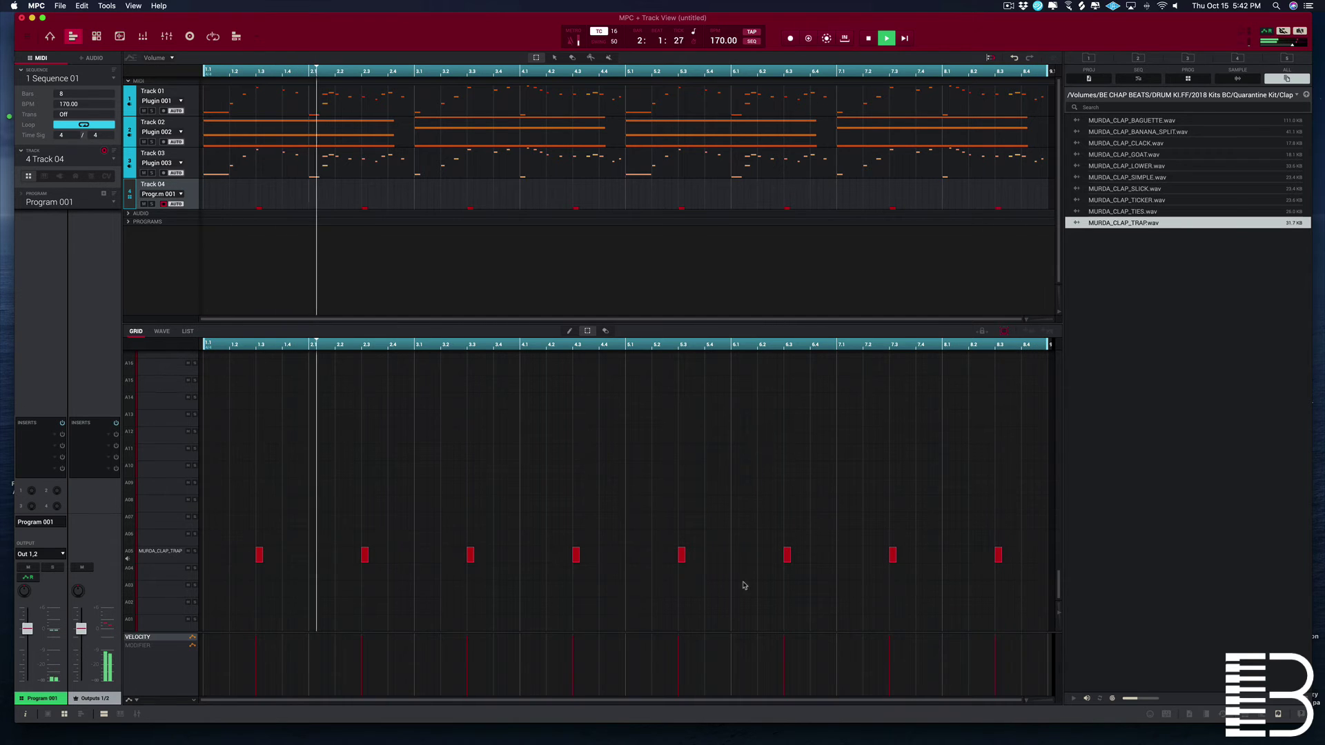
pyautogui.moveTo(27, 629); pyautogui.dragTo(25, 638)
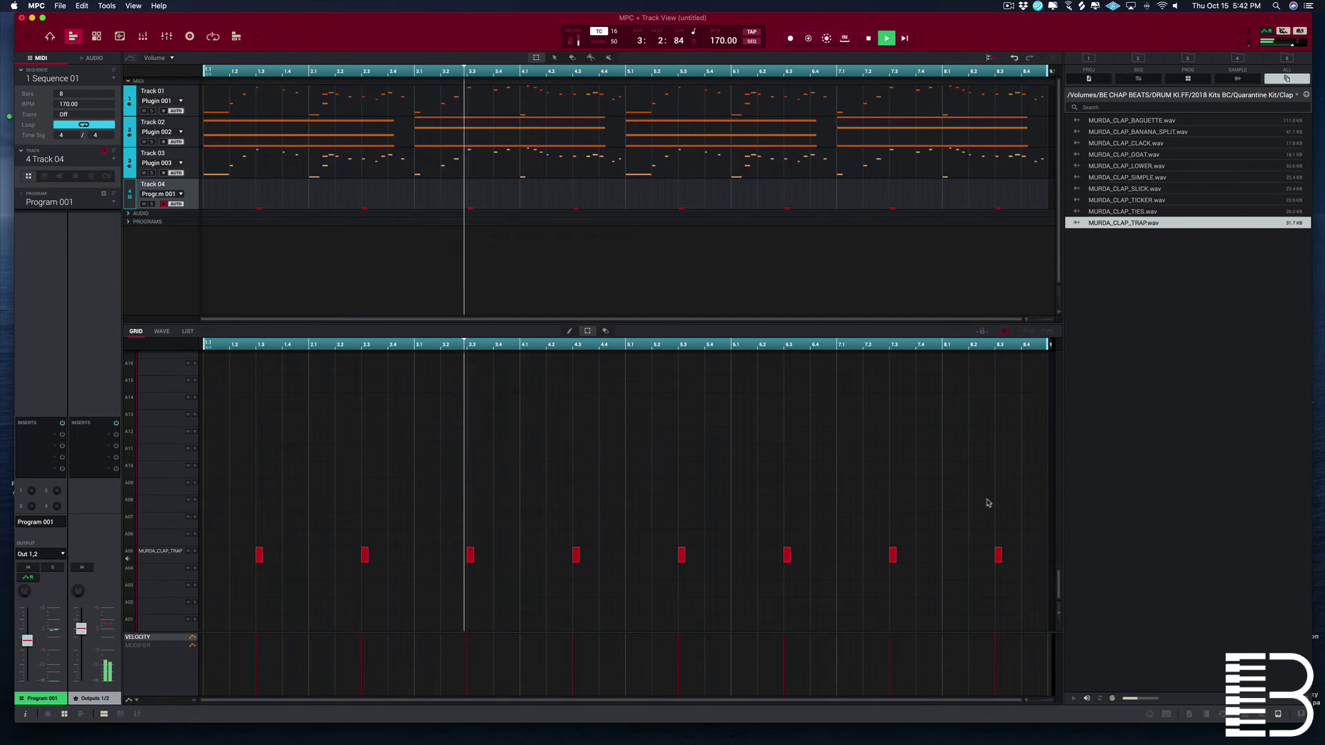
# Step: Open the kit's Hi Hat folder and assign MURDA_HAT_CLOSED_BANANA_SPLIT.wav to pad A03
pyautogui.click(1304, 95)
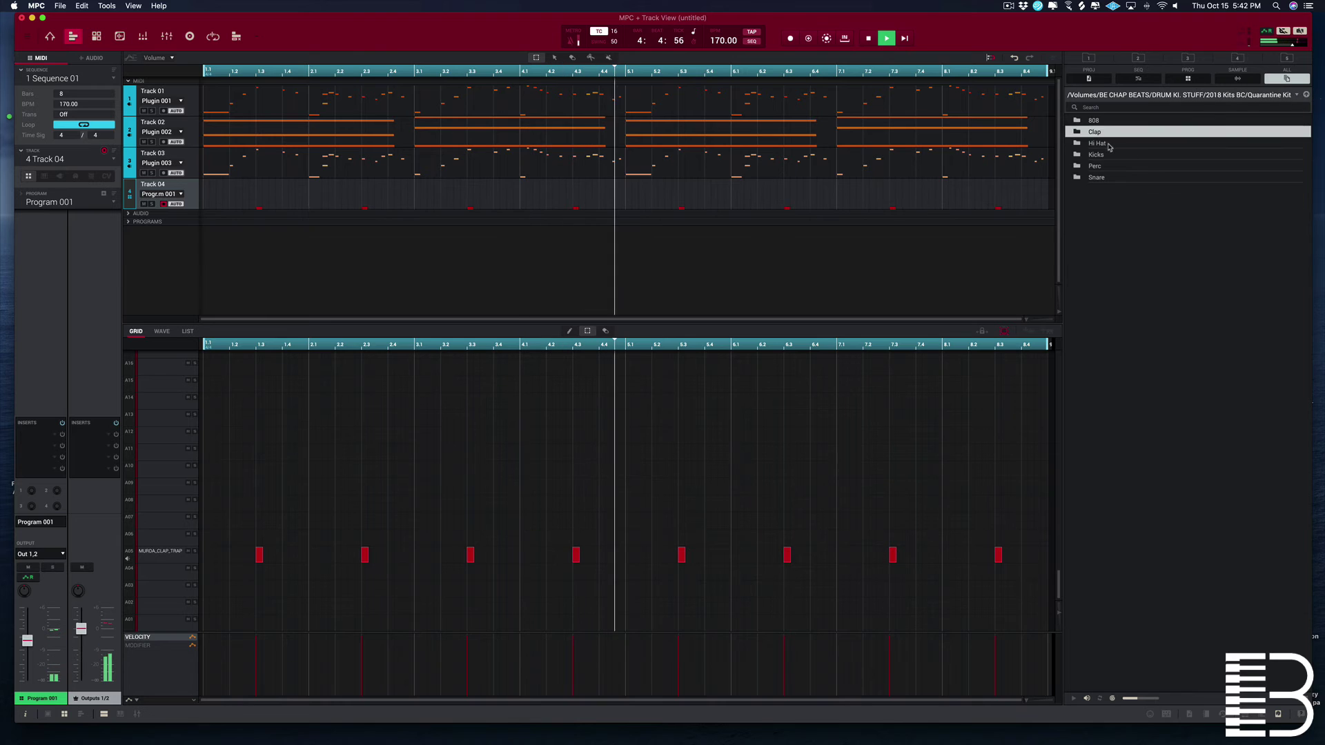
pyautogui.doubleClick(1142, 143)
pyautogui.click(1142, 145)
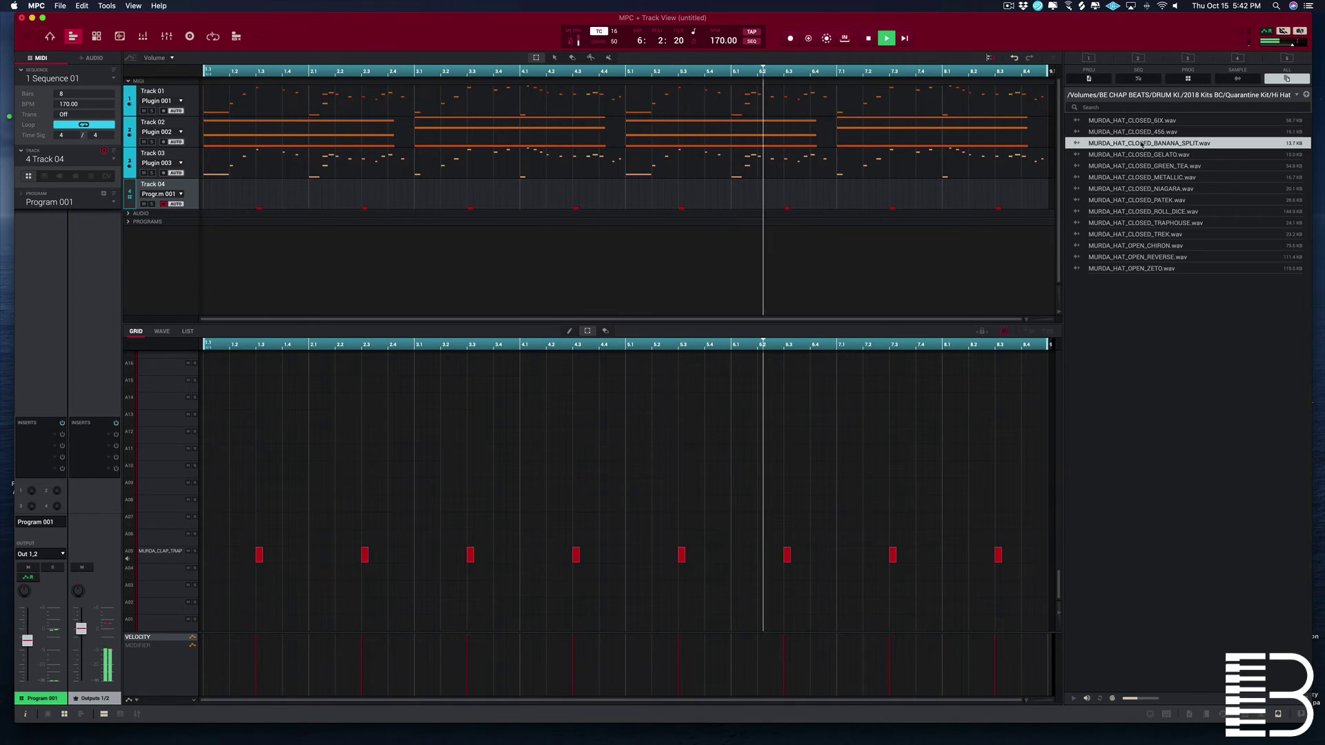
pyautogui.moveTo(1142, 145); pyautogui.dragTo(205, 592)
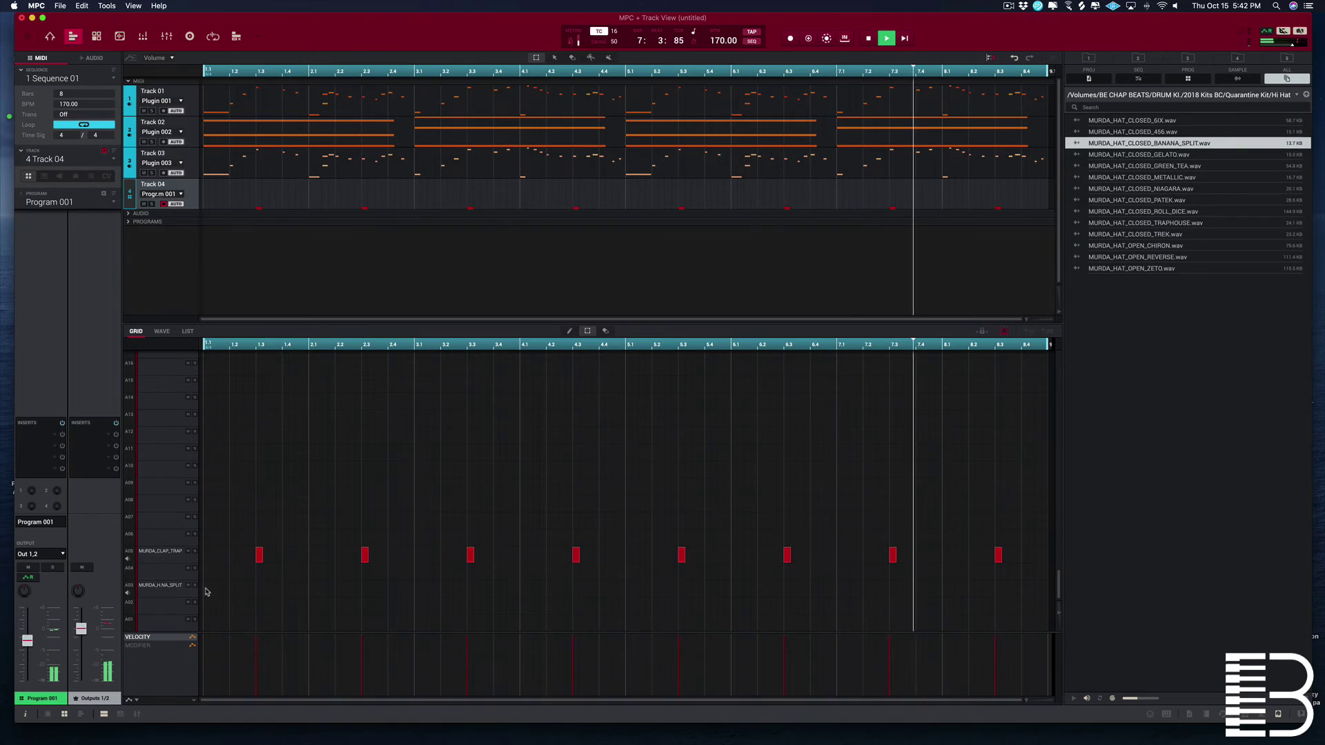
# Step: Place hi-hat hits on pad A03 at beat 1 and the offbeats of beats 1 and 3 in bar 1, and beats 2 and 4 in bar 2
pyautogui.click(206, 590)
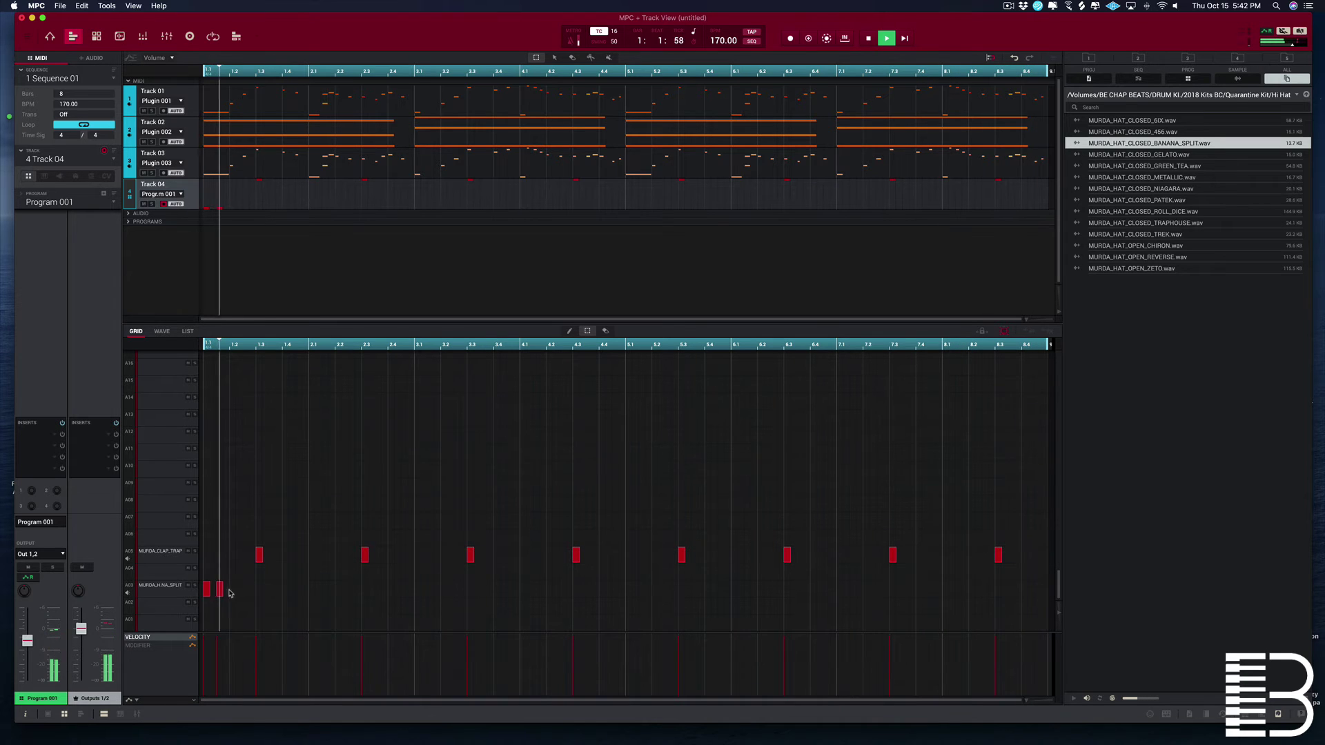
pyautogui.press('space')
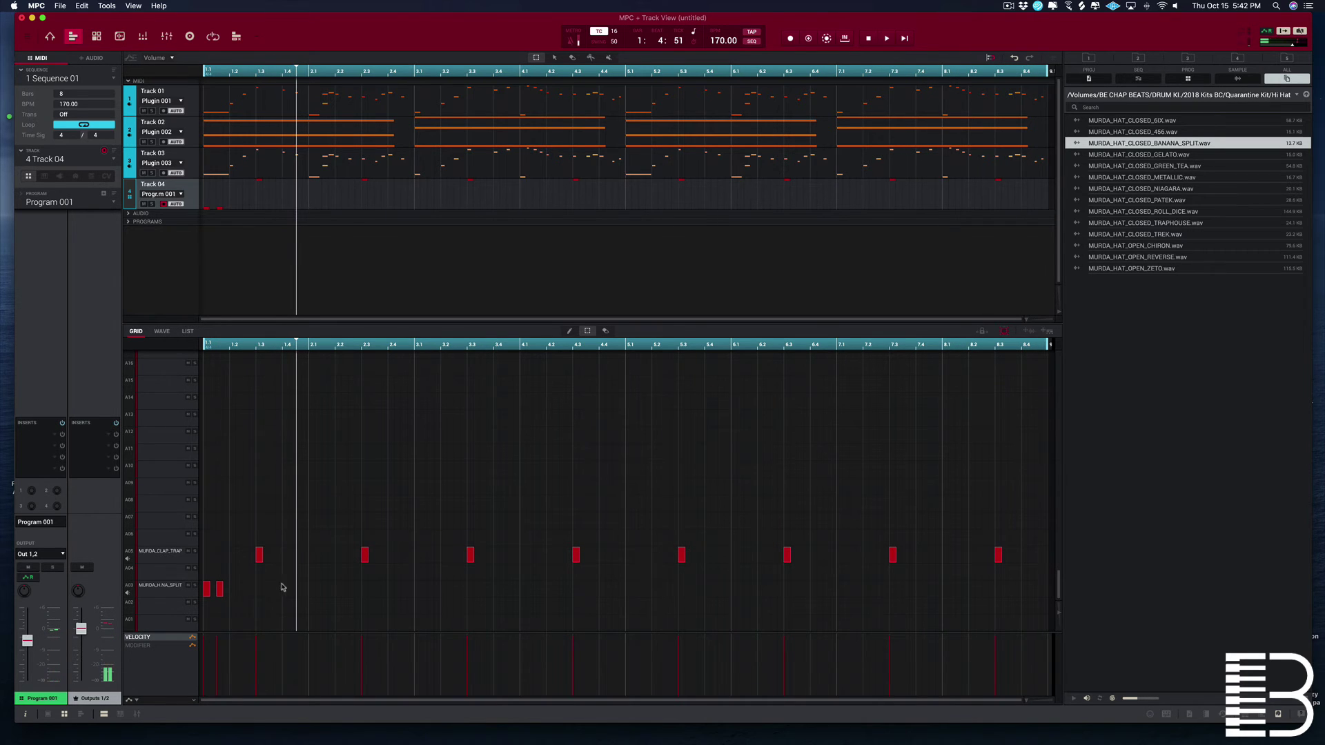
pyautogui.press('space')
pyautogui.click(273, 590)
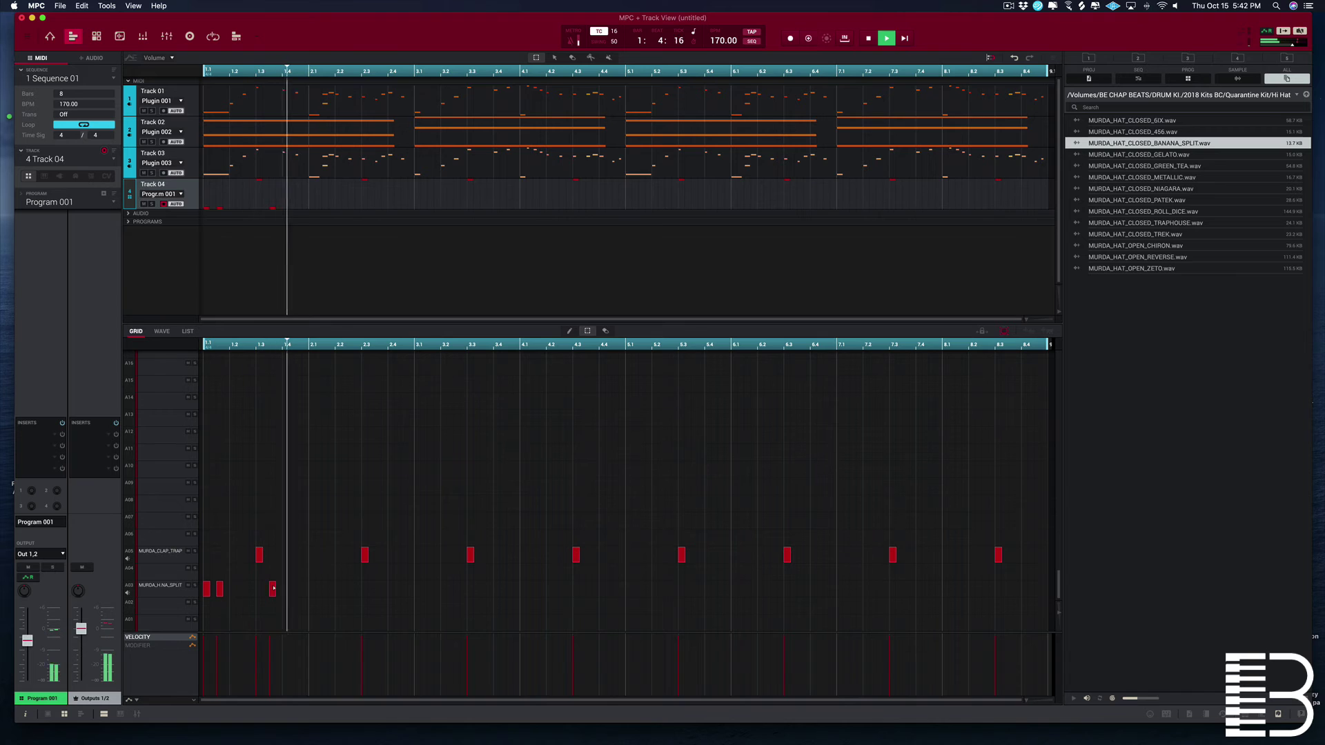
pyautogui.press('space')
pyautogui.press('space')
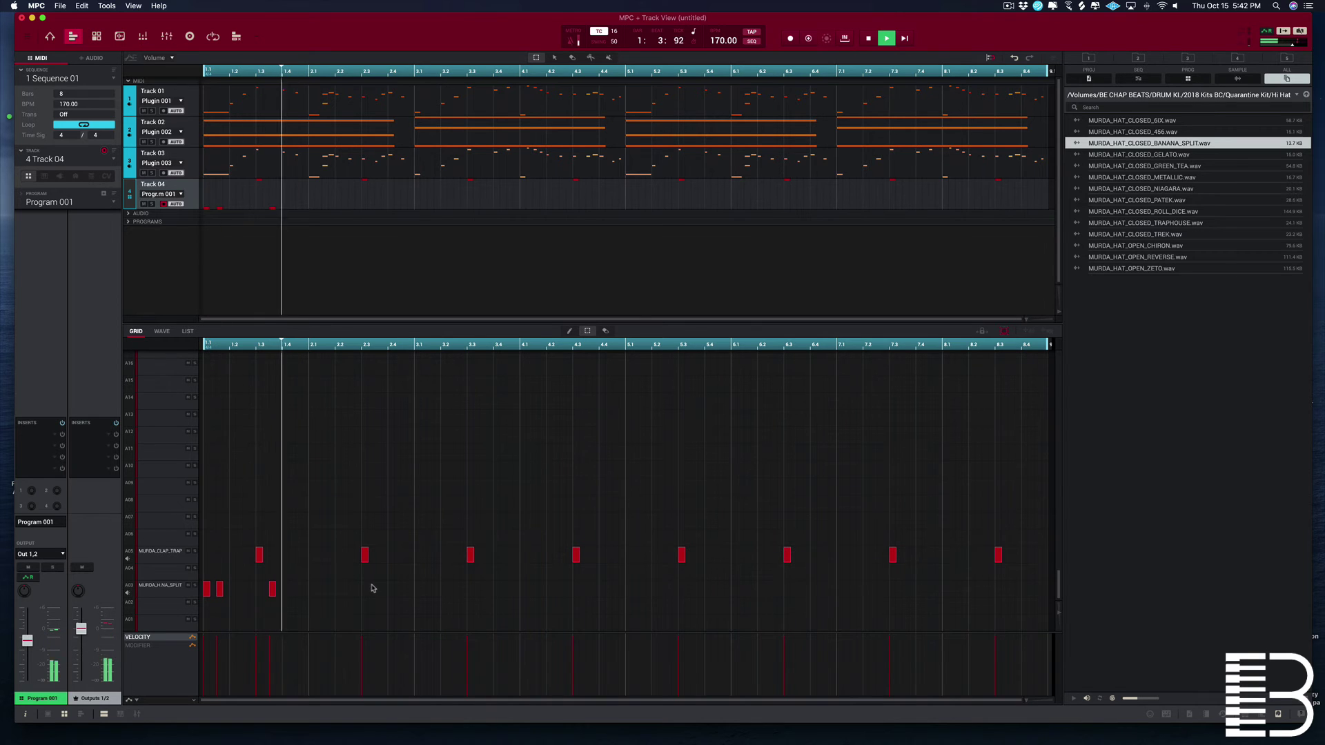
pyautogui.press('space')
pyautogui.press('space')
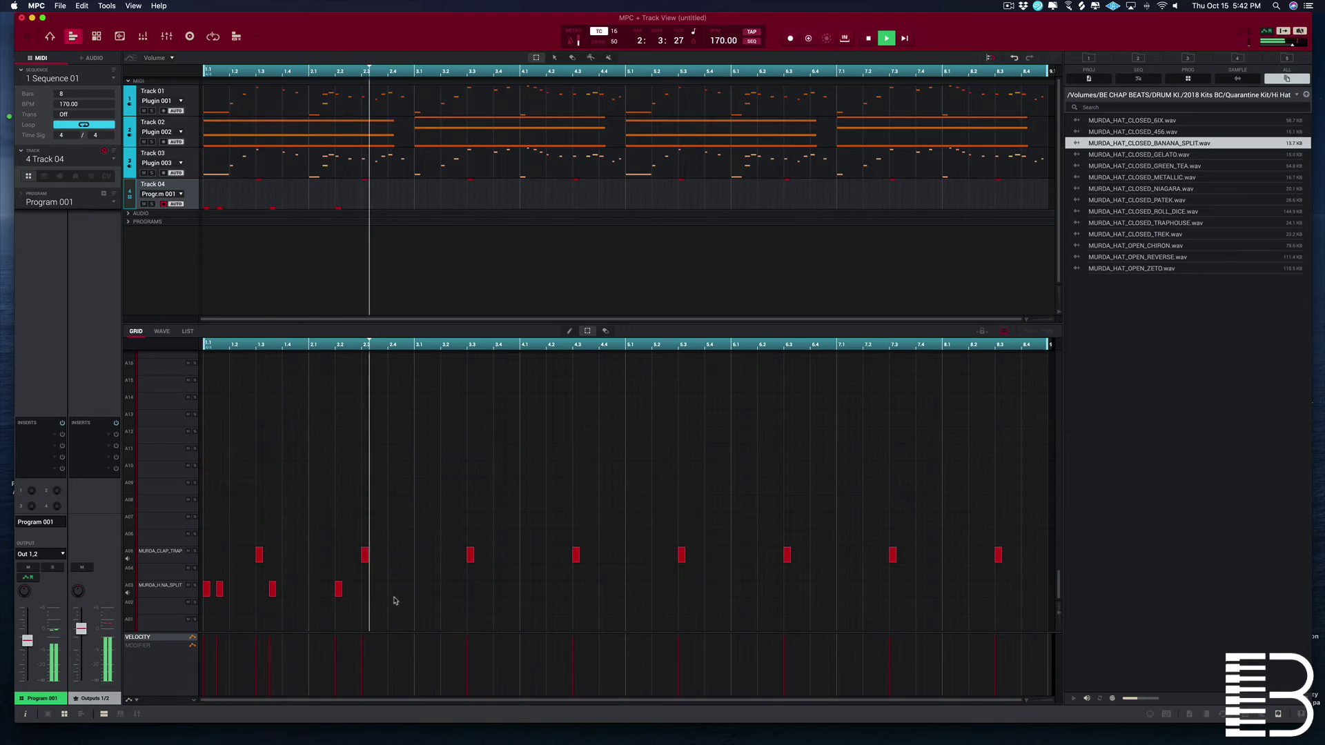
pyautogui.press('space')
pyautogui.press('space')
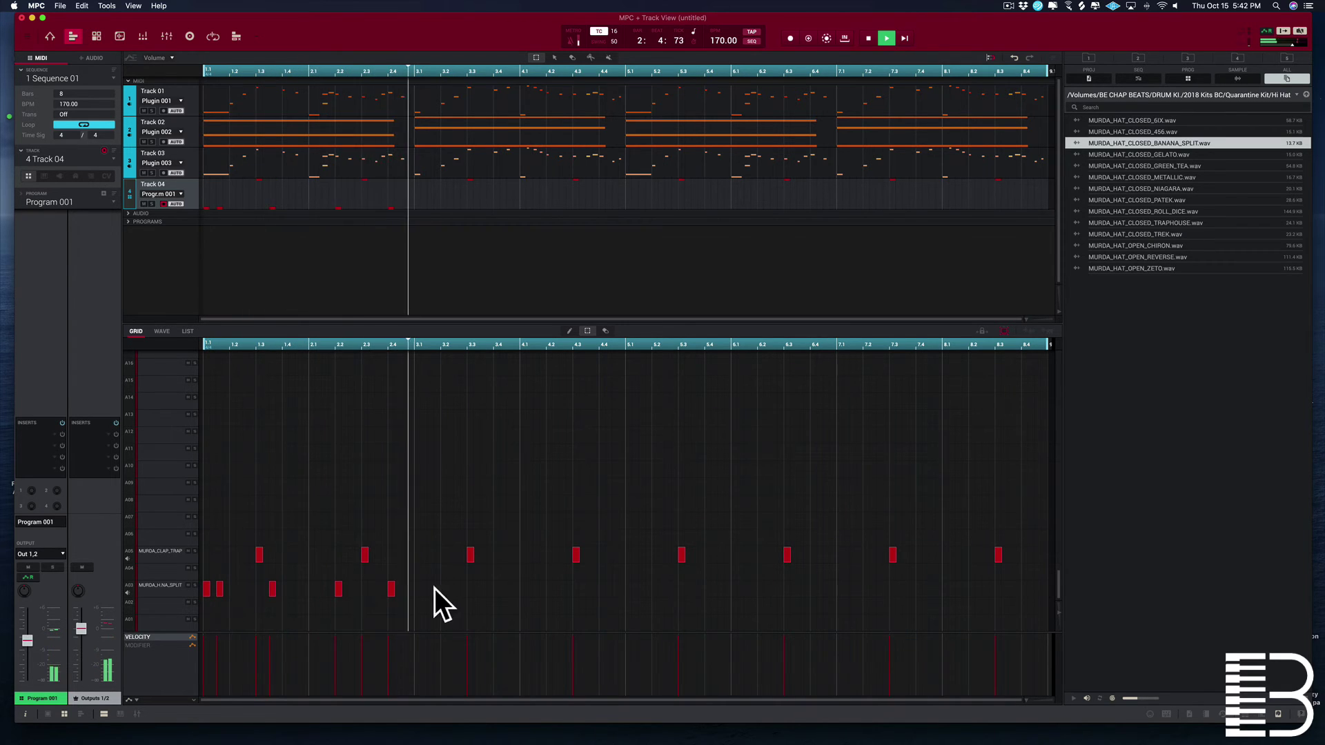
# Step: Add bar 3 hi-hat hits on beat 1, its offbeat and the offbeat of beat 3
pyautogui.click(417, 590)
pyautogui.press('space')
pyautogui.click(431, 590)
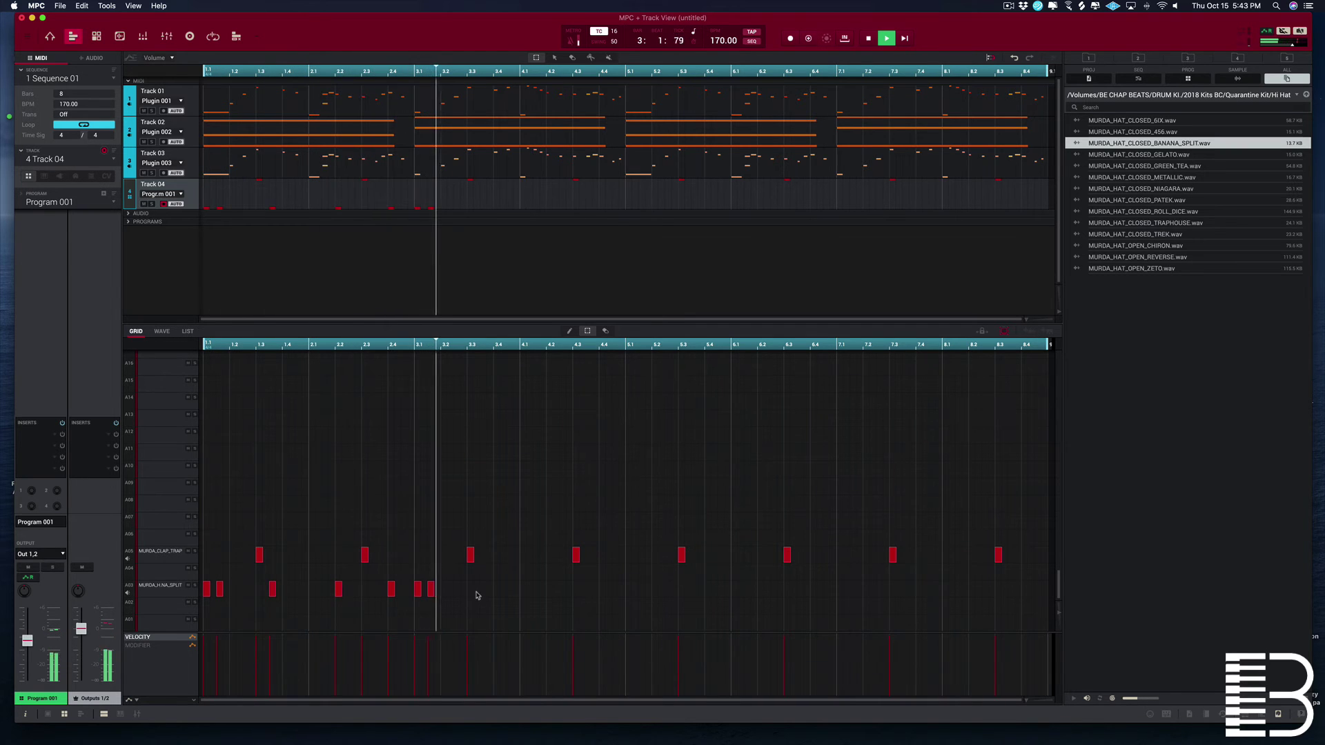
pyautogui.press('space')
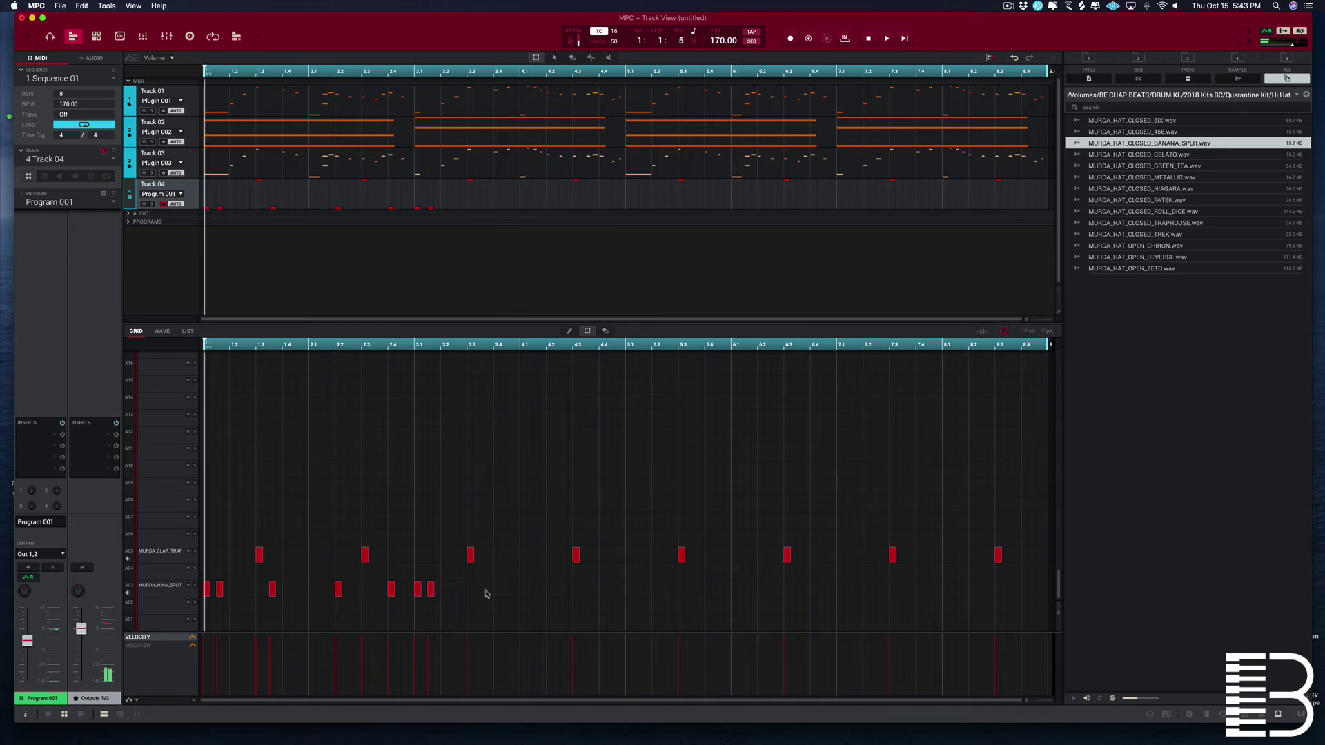
pyautogui.press('space')
pyautogui.click(482, 590)
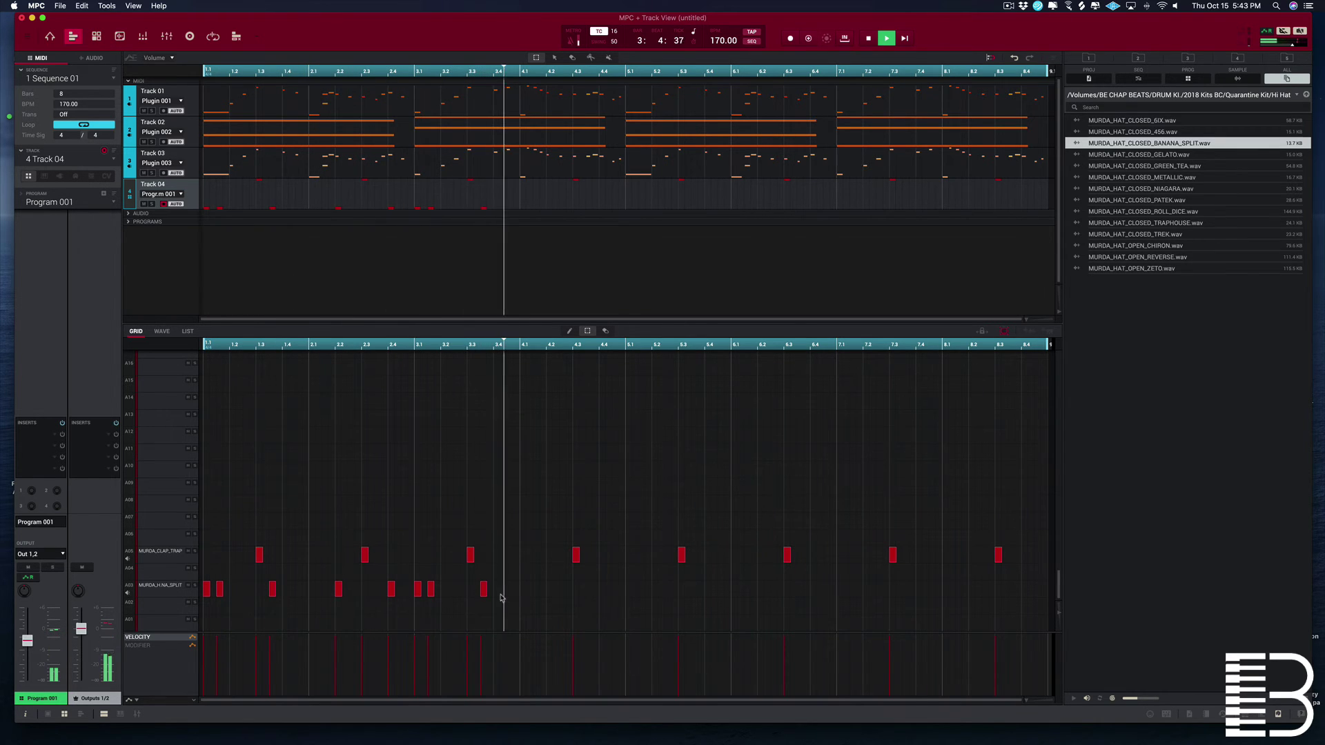
# Step: Set the time correct to 32T, then add a hi-hat roll on beat 2 of bar 4 and a short hit on the offbeat before it
pyautogui.click(614, 31)
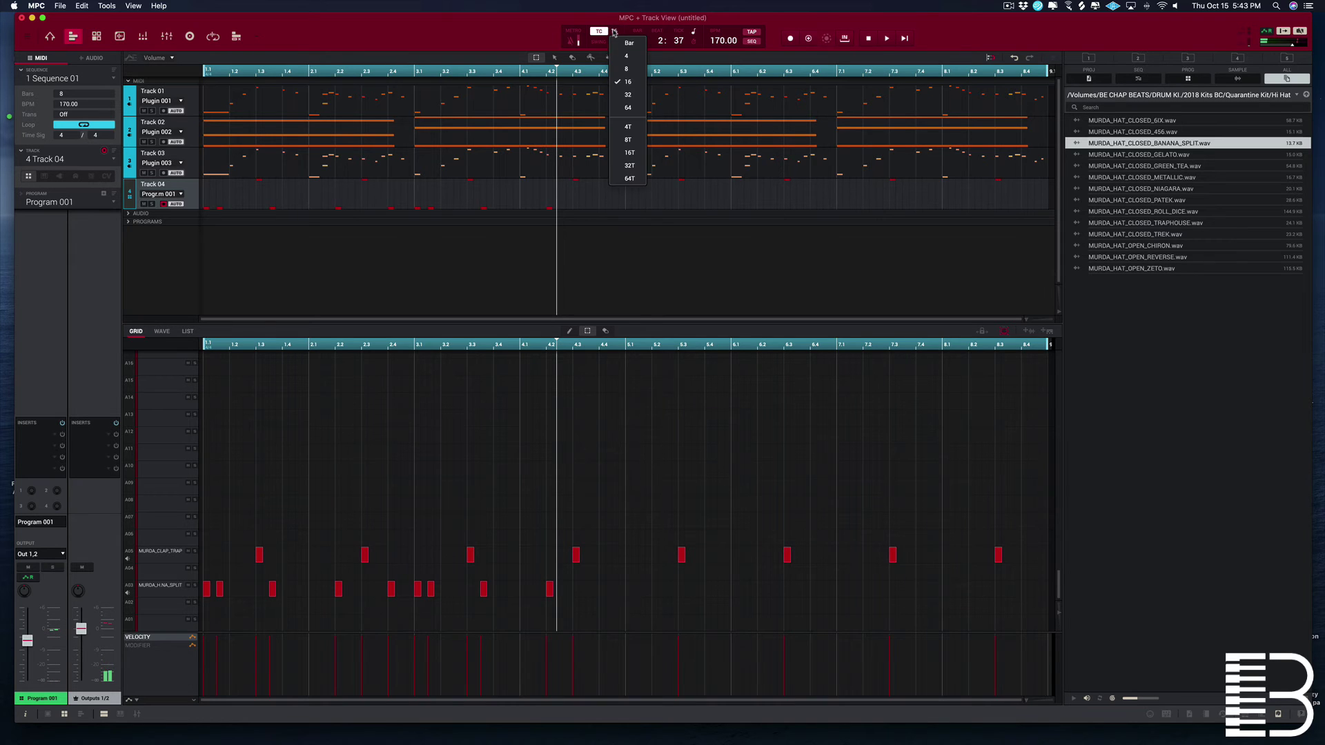
pyautogui.click(628, 166)
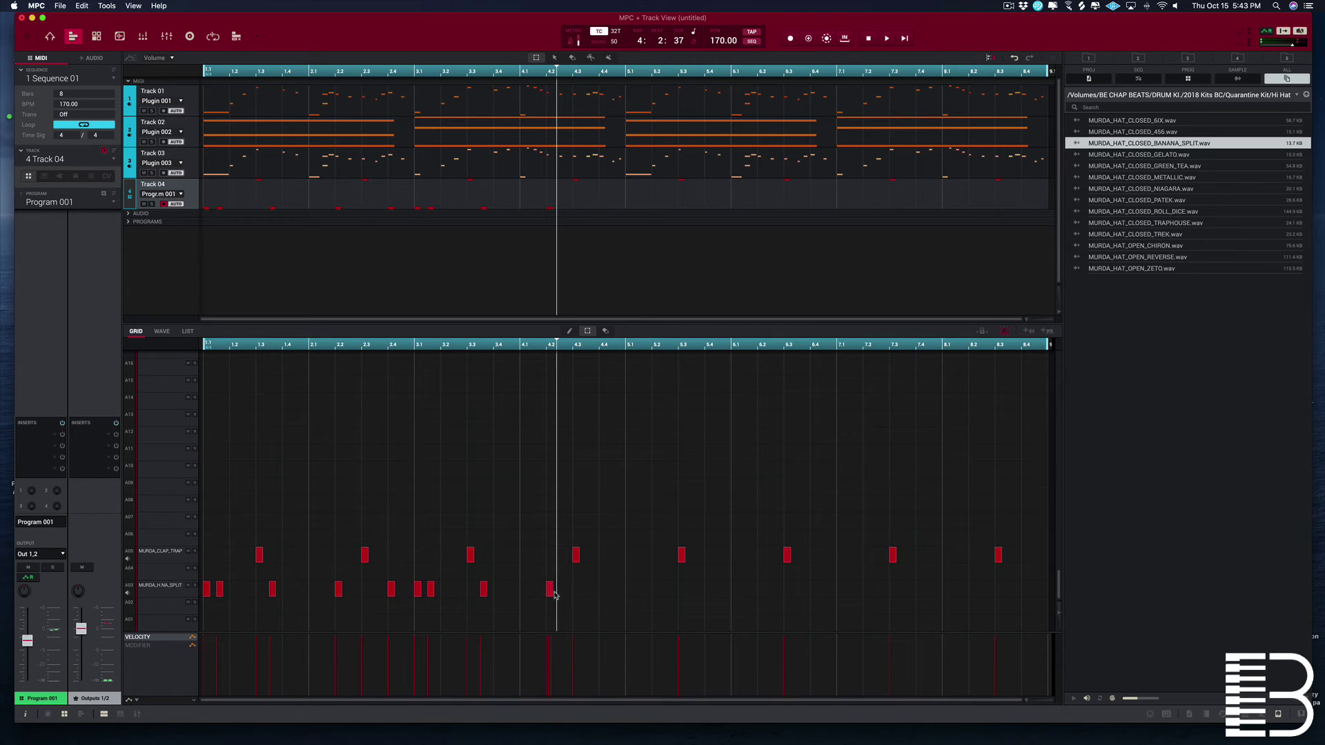
pyautogui.press('space')
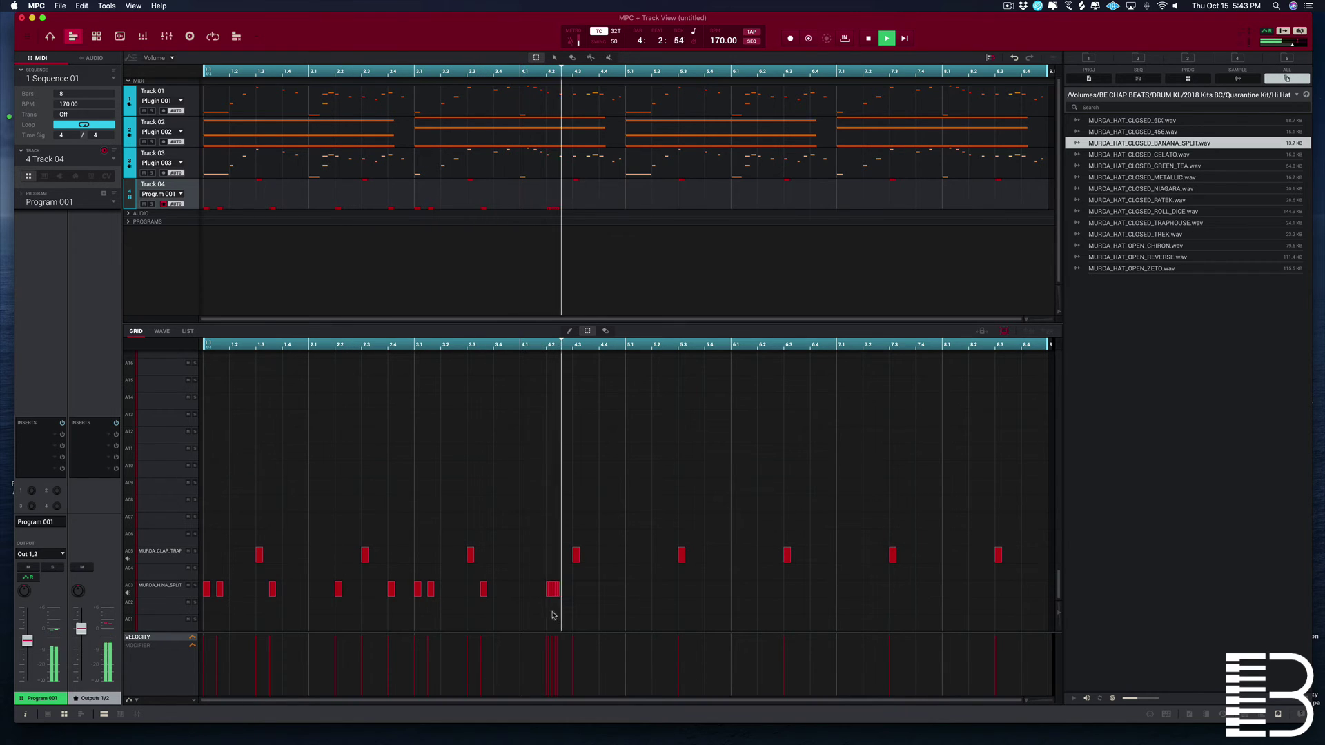
pyautogui.click(534, 590)
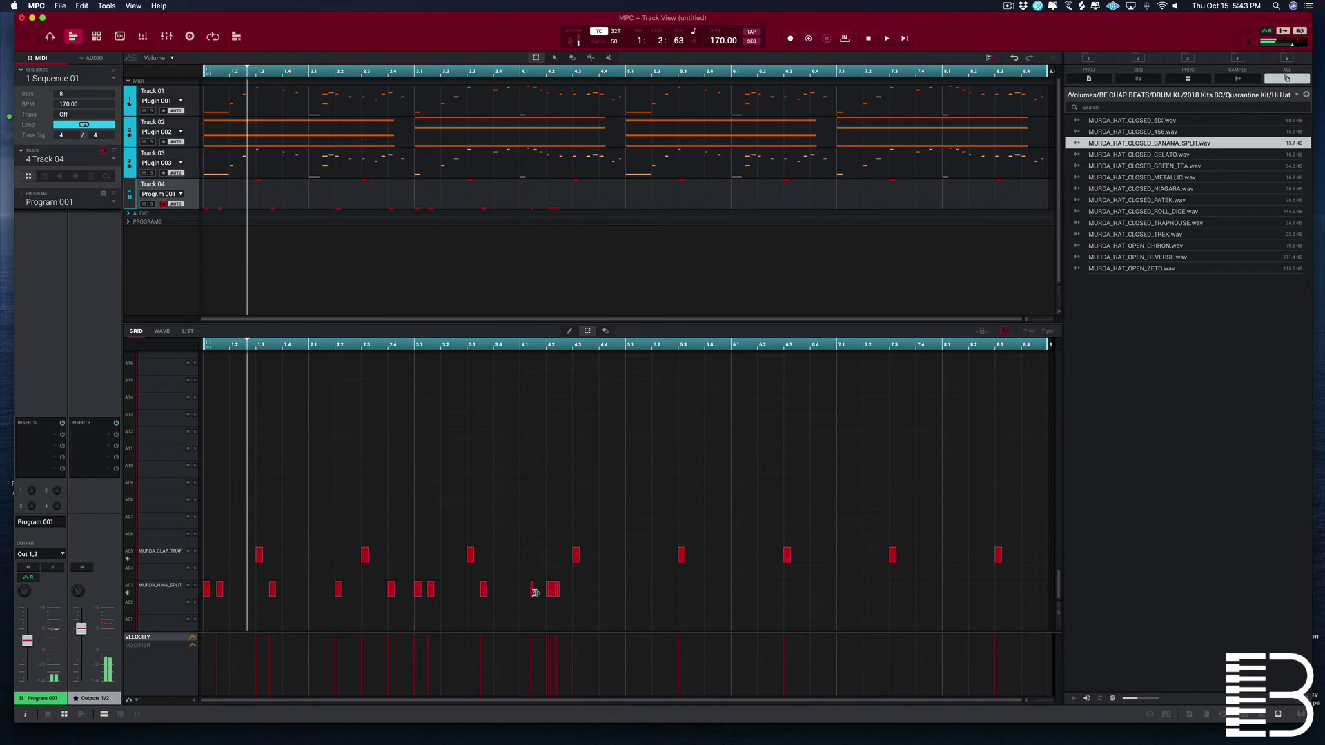
pyautogui.press('space')
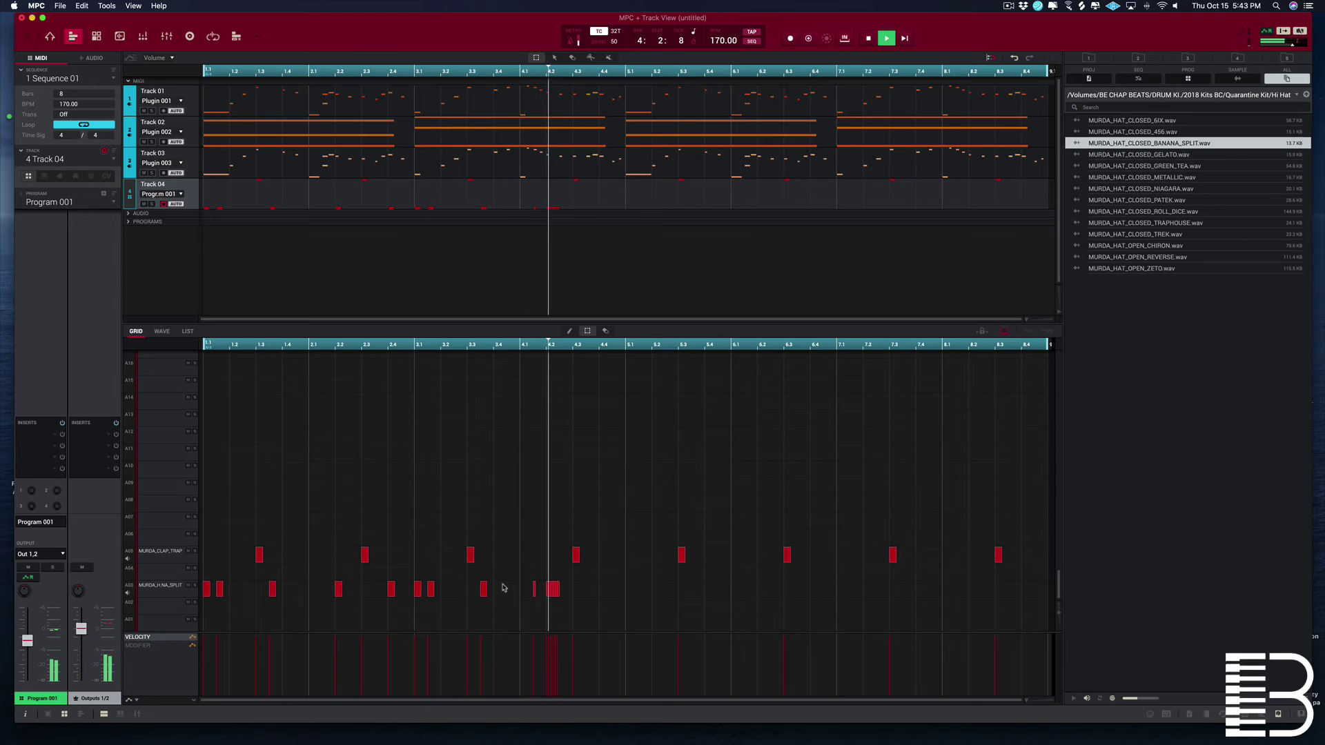
# Step: Place short hi-hat hits on beats 3 and 4 of bar 4, checking them against playback
pyautogui.press('space')
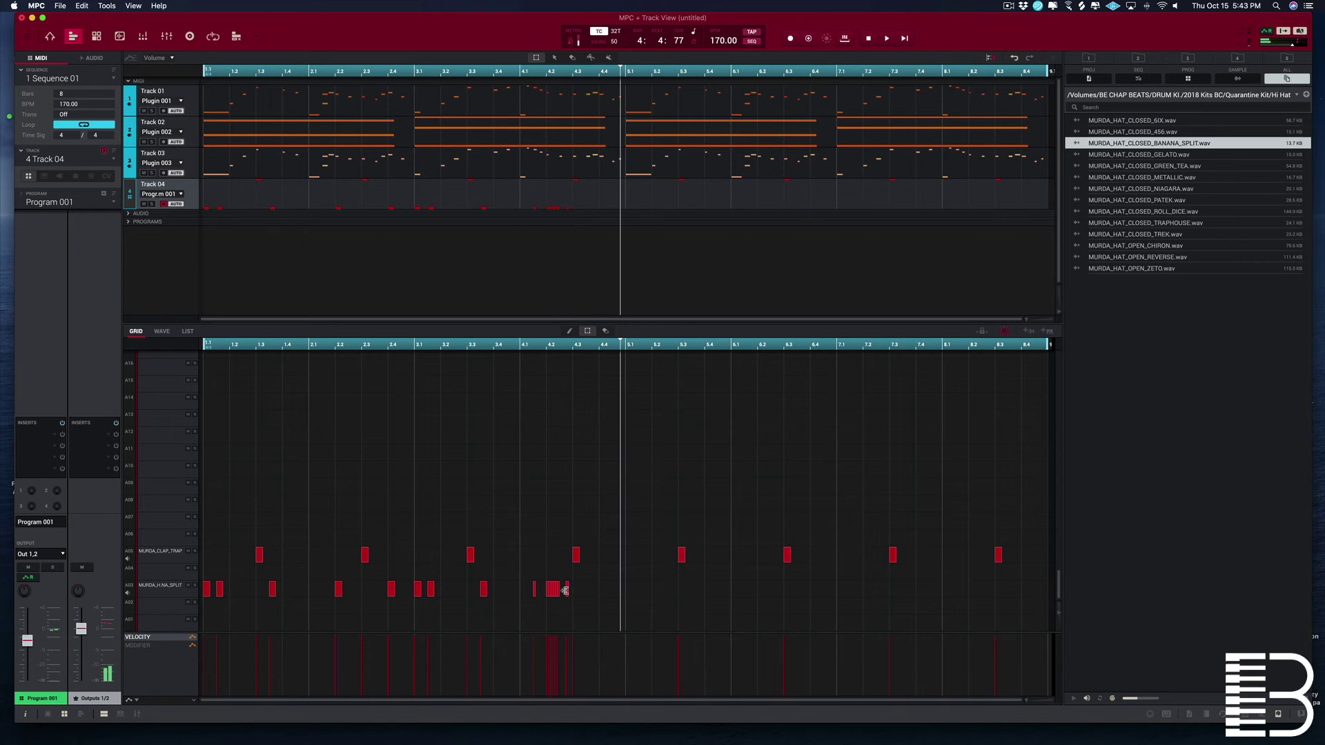
pyautogui.press('space')
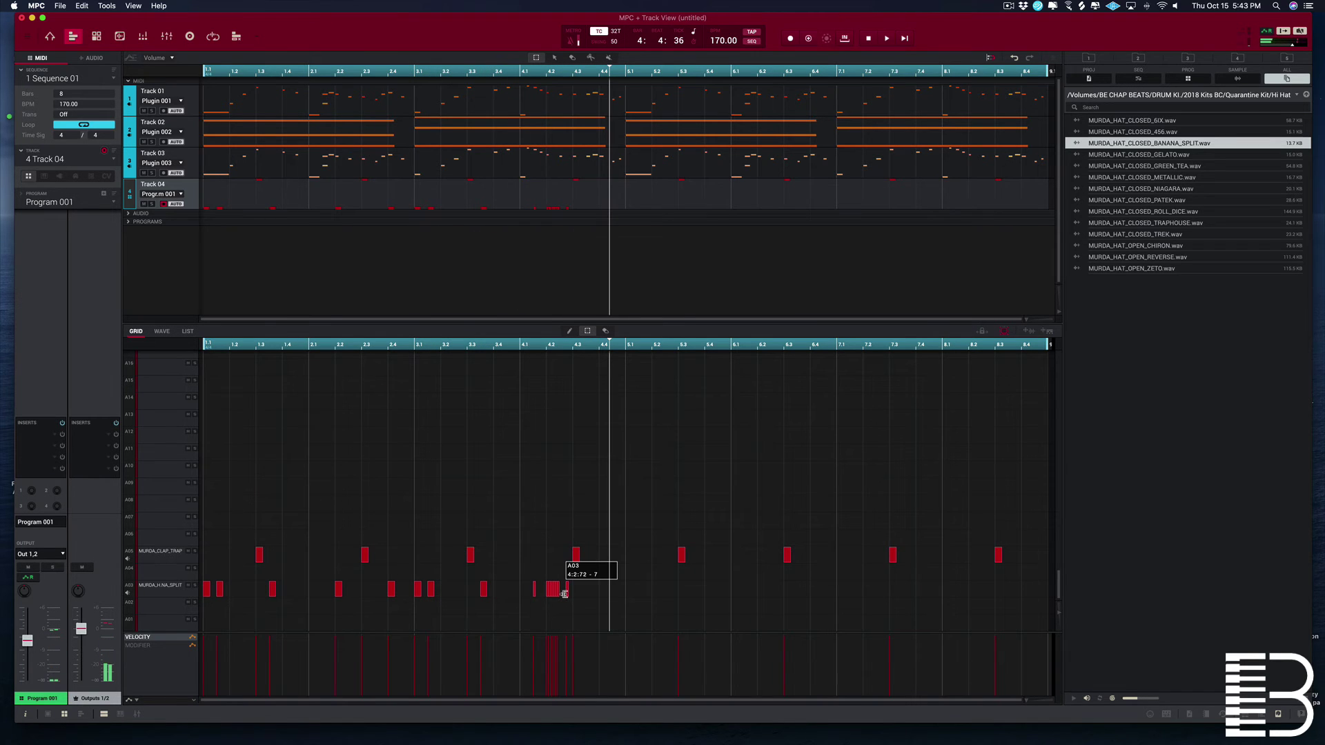
pyautogui.press('space')
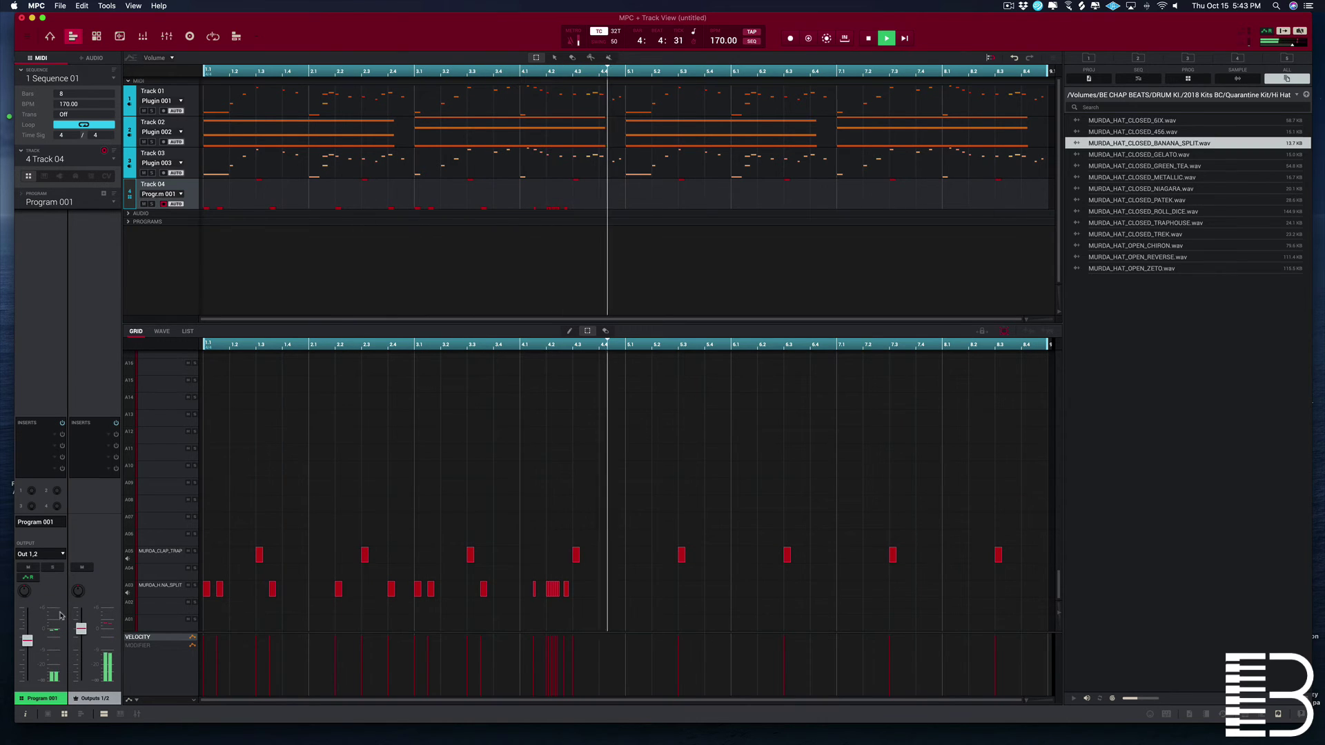
pyautogui.press('space')
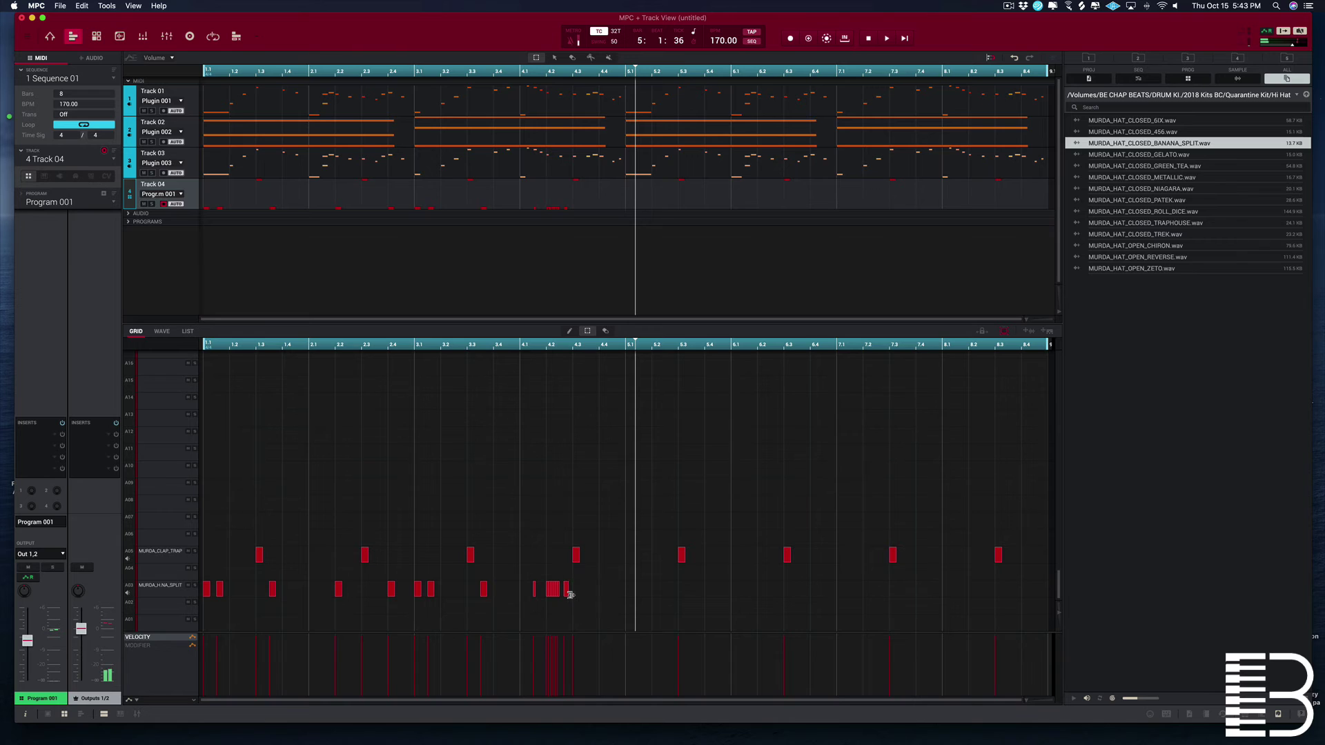
pyautogui.press('space')
pyautogui.click(599, 588)
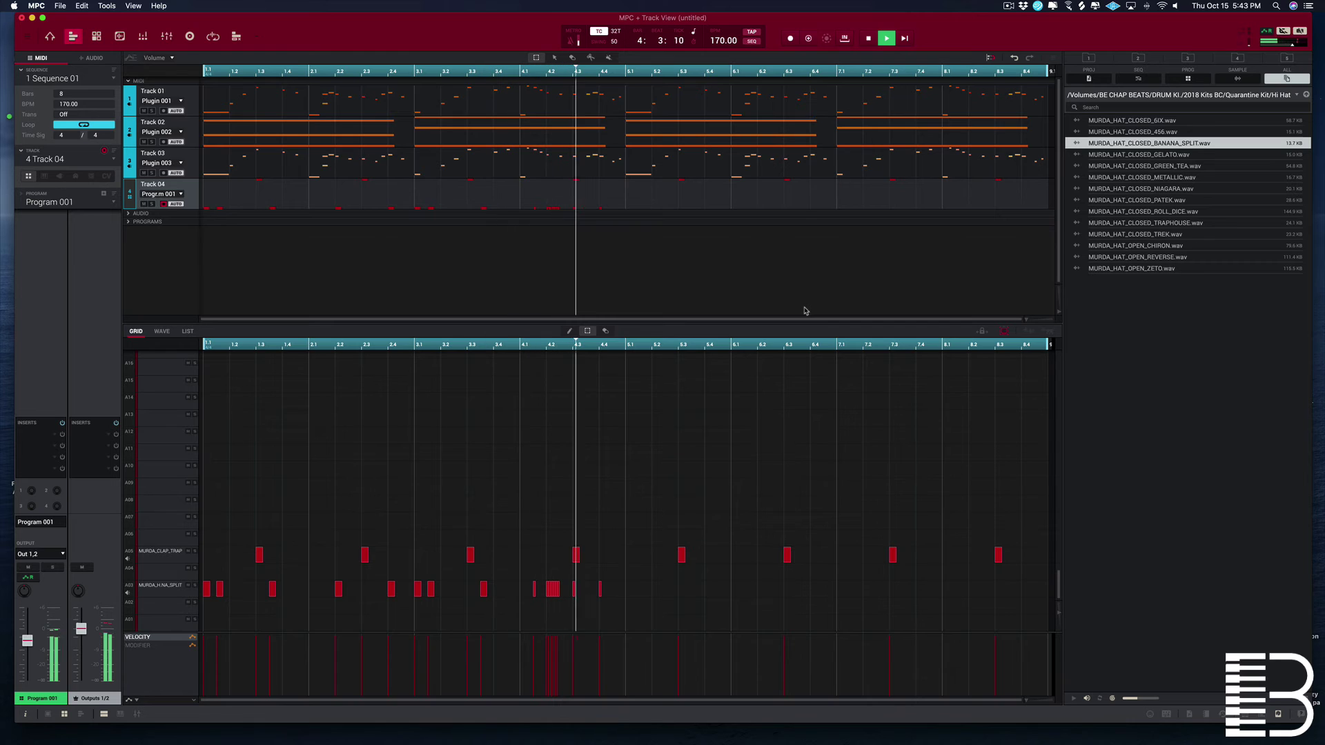
# Step: Set the time correct to 16T and try two triplet hi-hat hits after beat 4 of bar 4
pyautogui.press('space')
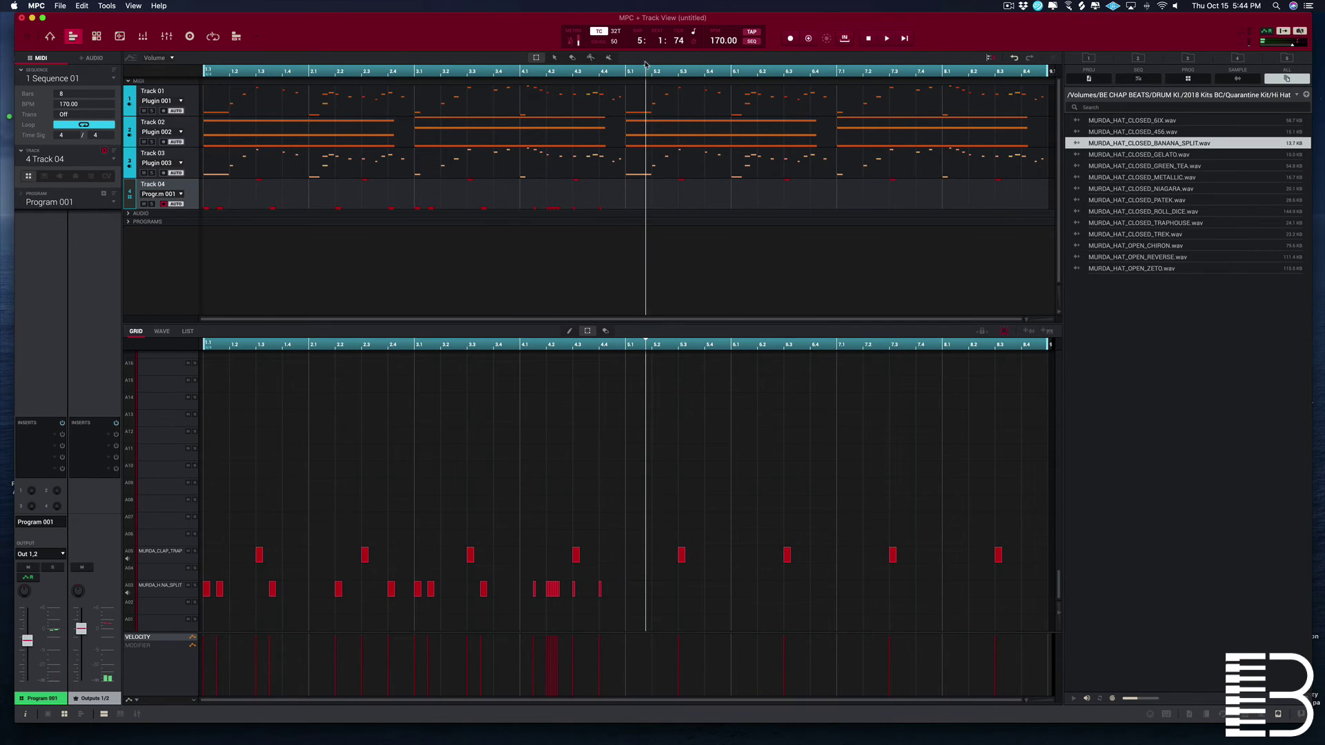
pyautogui.click(615, 31)
pyautogui.click(638, 157)
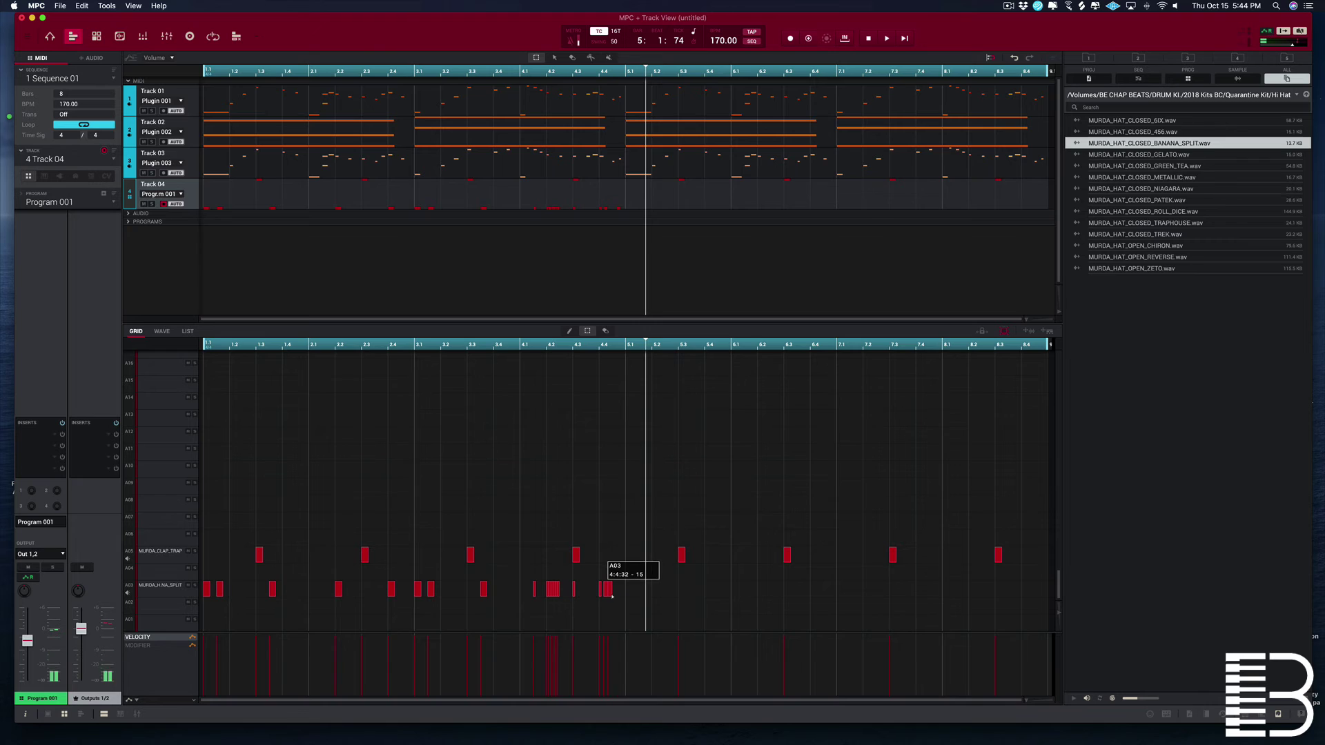
pyautogui.press('space')
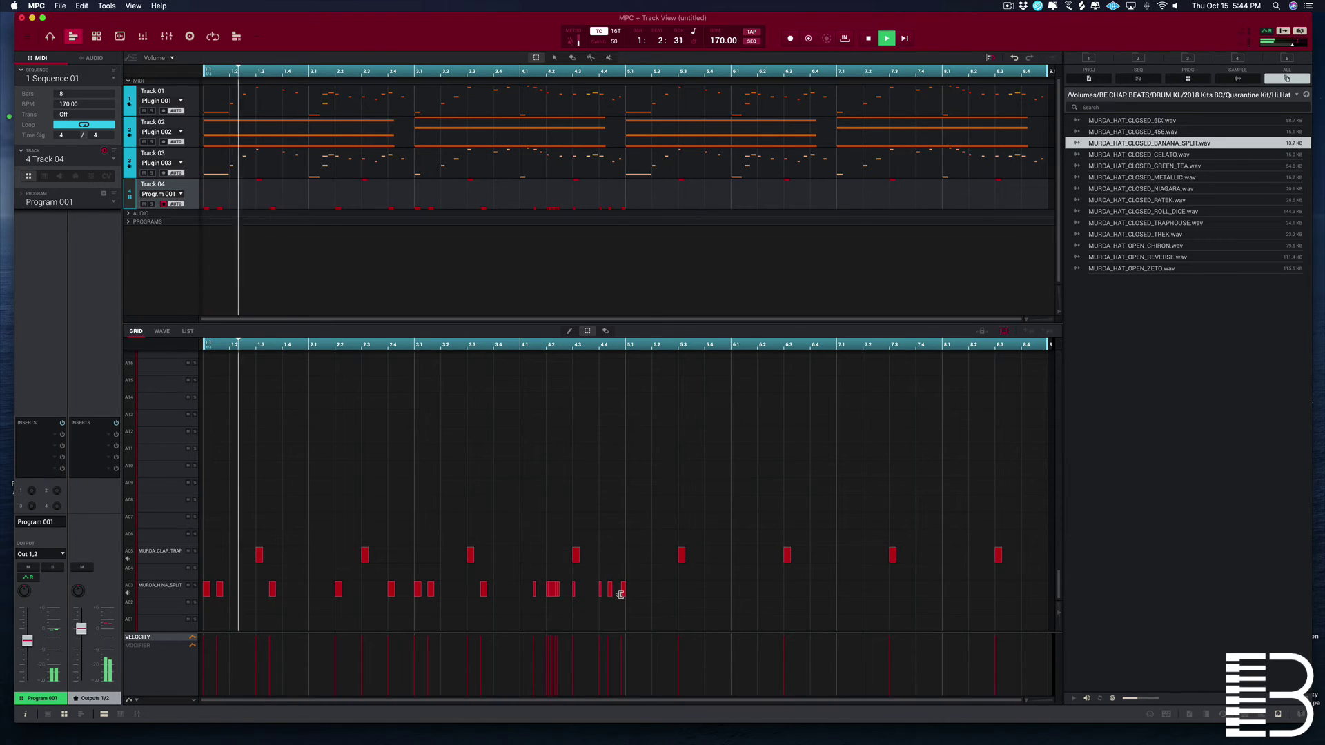
pyautogui.press('space')
pyautogui.press('space')
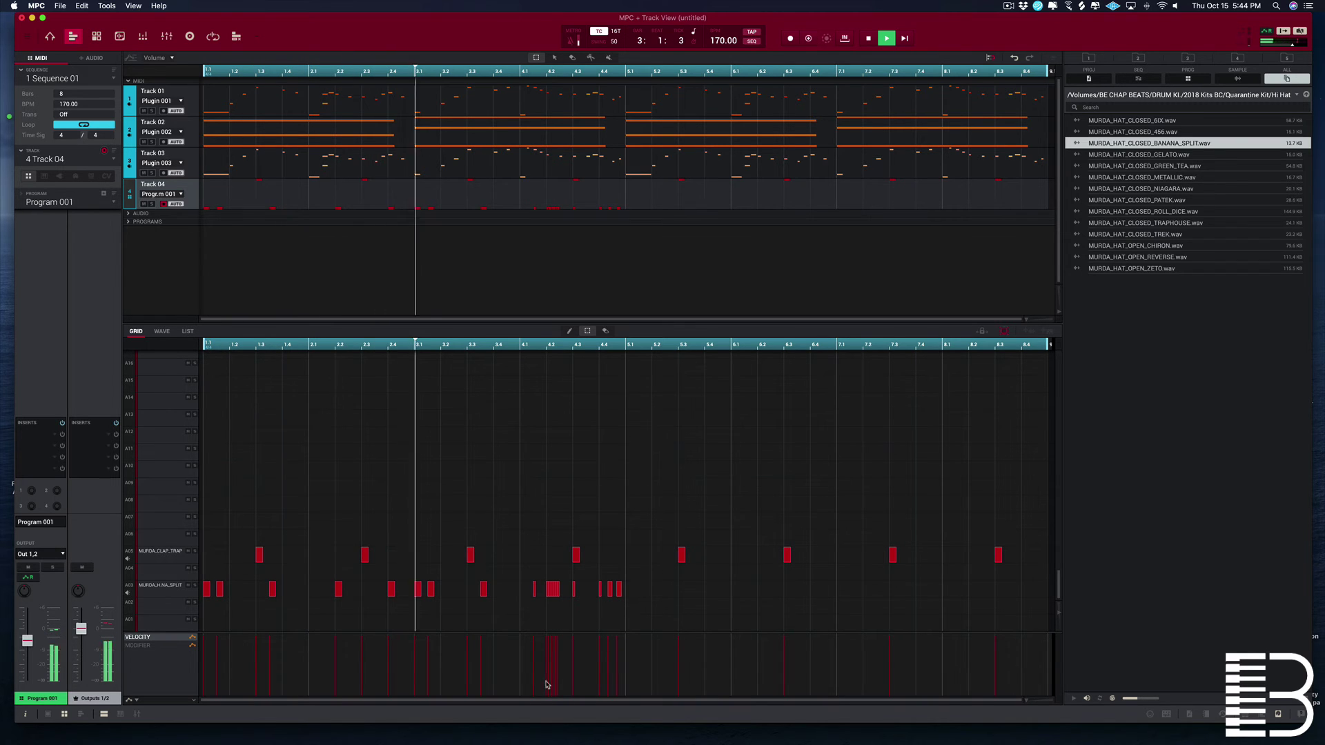
pyautogui.moveTo(605, 744)
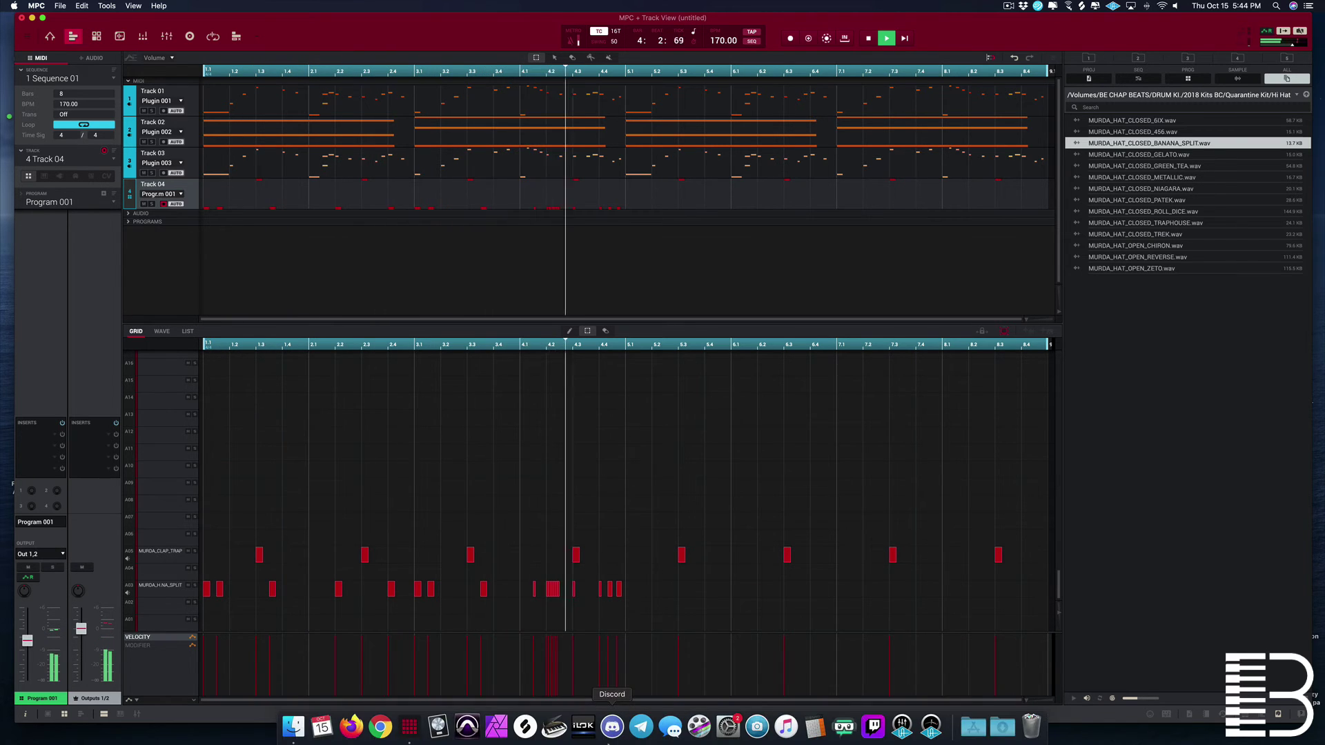
# Step: Delete the three hi-hat hits from beat 4 to the end of bar 4 and replay the pattern
pyautogui.press('space')
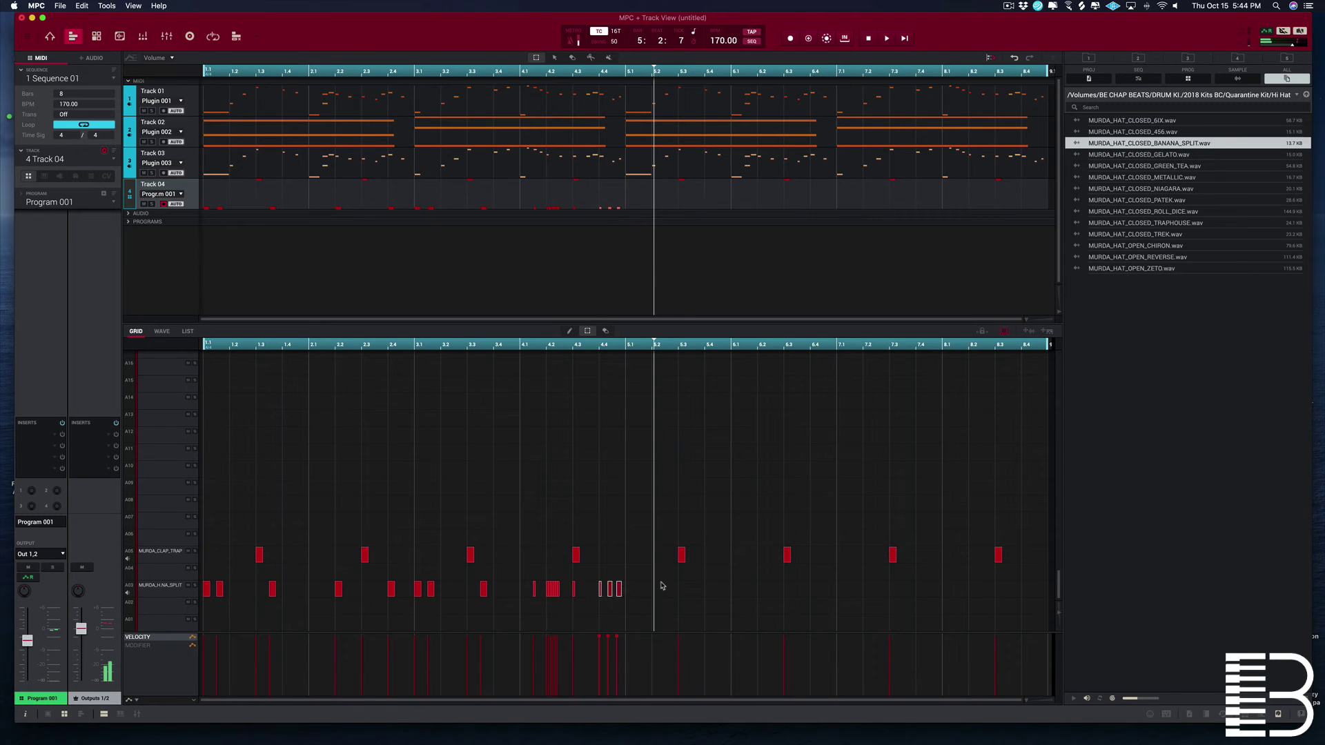
pyautogui.press('BackSpace')
pyautogui.press('space')
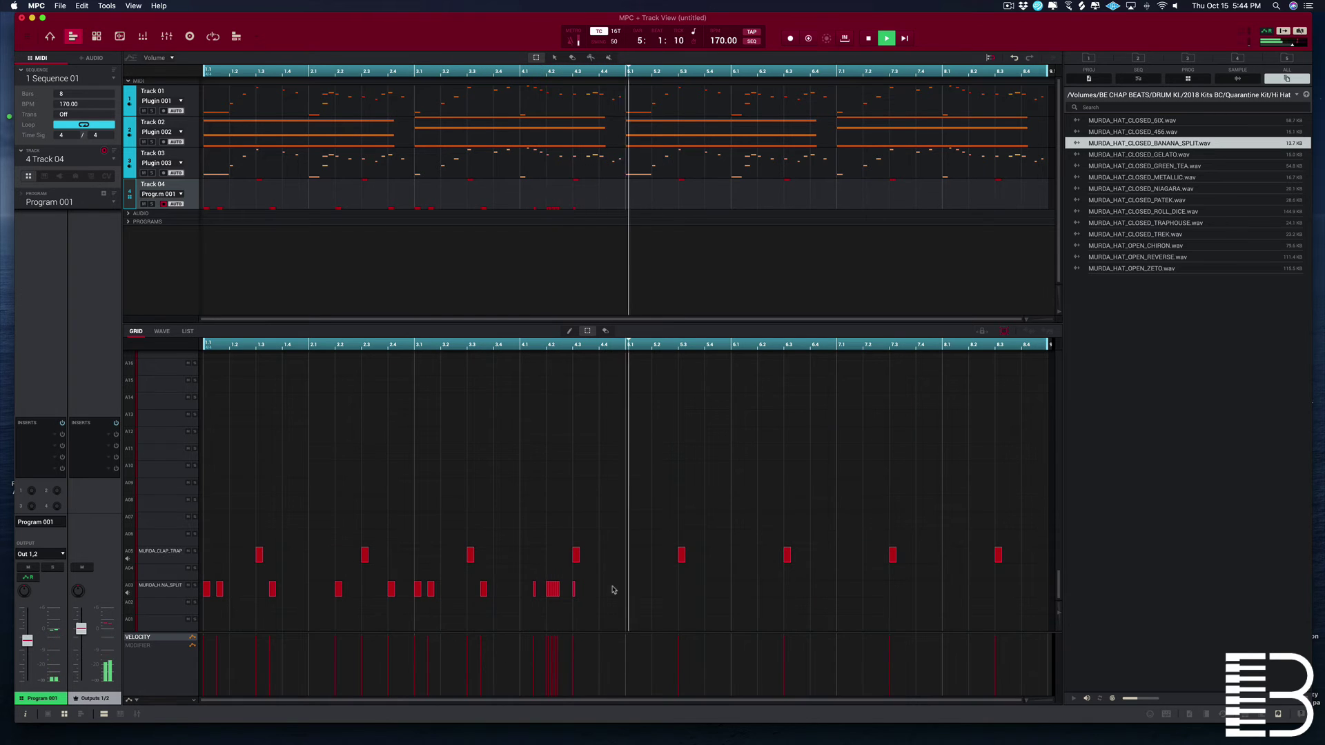
# Step: Duplicate the four-bar hi-hat pattern on pad A03 into bars 5 to 8
pyautogui.press('space')
pyautogui.moveTo(674, 588); pyautogui.dragTo(629, 590)
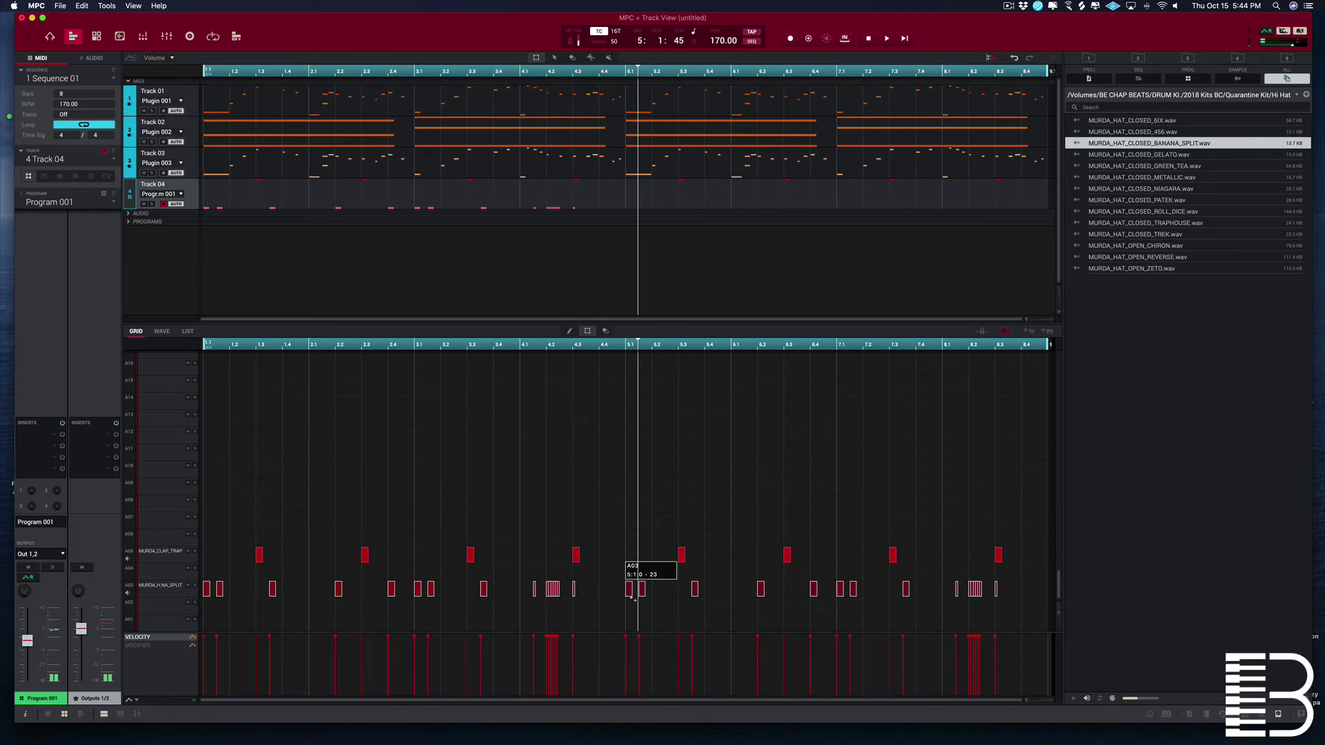
pyautogui.press('space')
# Step: Audition the open and closed MURDA_HAT samples and assign MURDA_HAT_CLOSED_TREK.wav to pad A07
pyautogui.click(1212, 257)
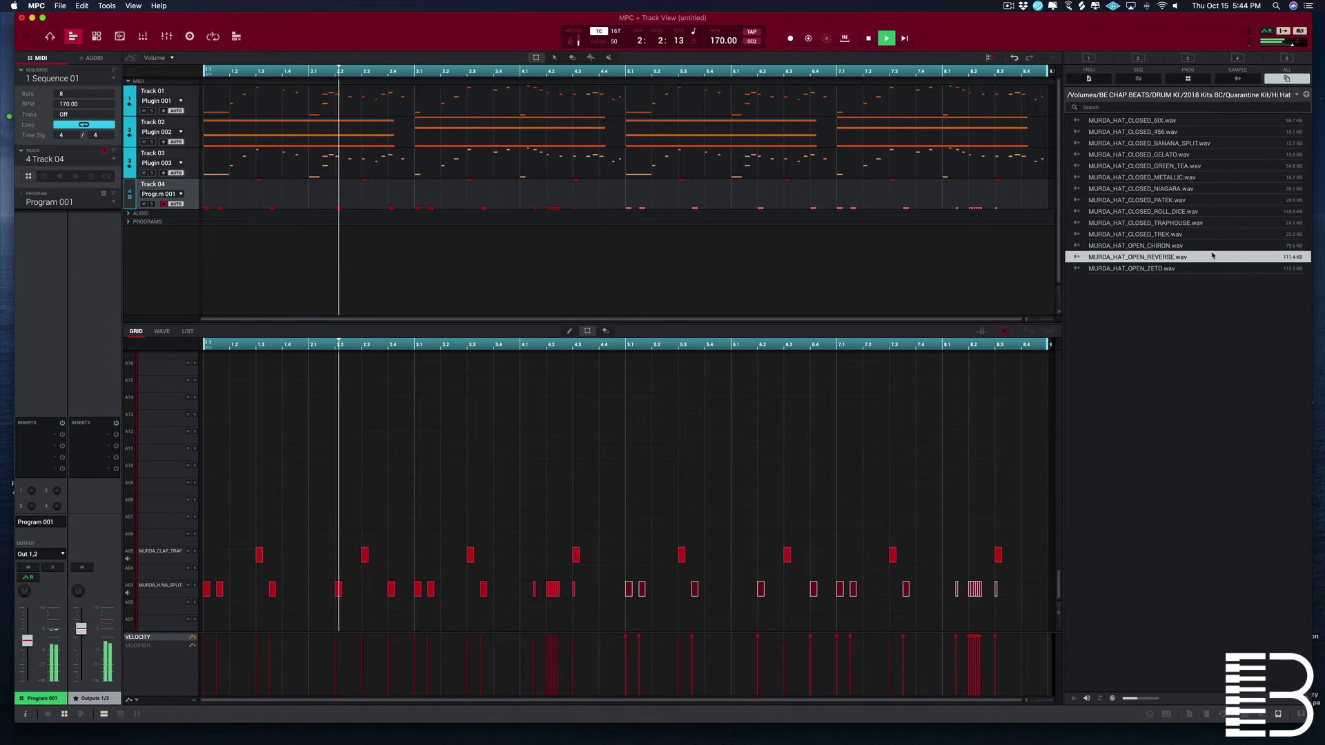
pyautogui.click(1210, 245)
pyautogui.click(1173, 234)
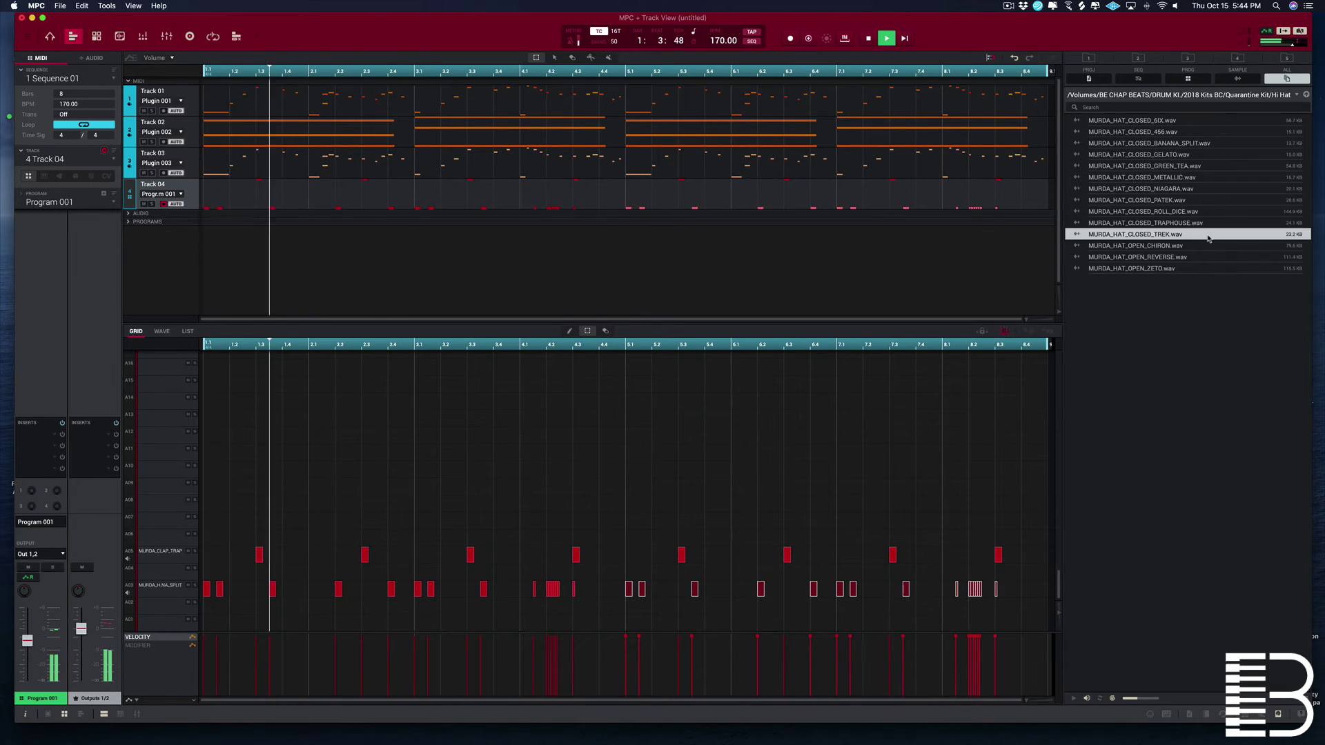
pyautogui.moveTo(1173, 234); pyautogui.dragTo(287, 521)
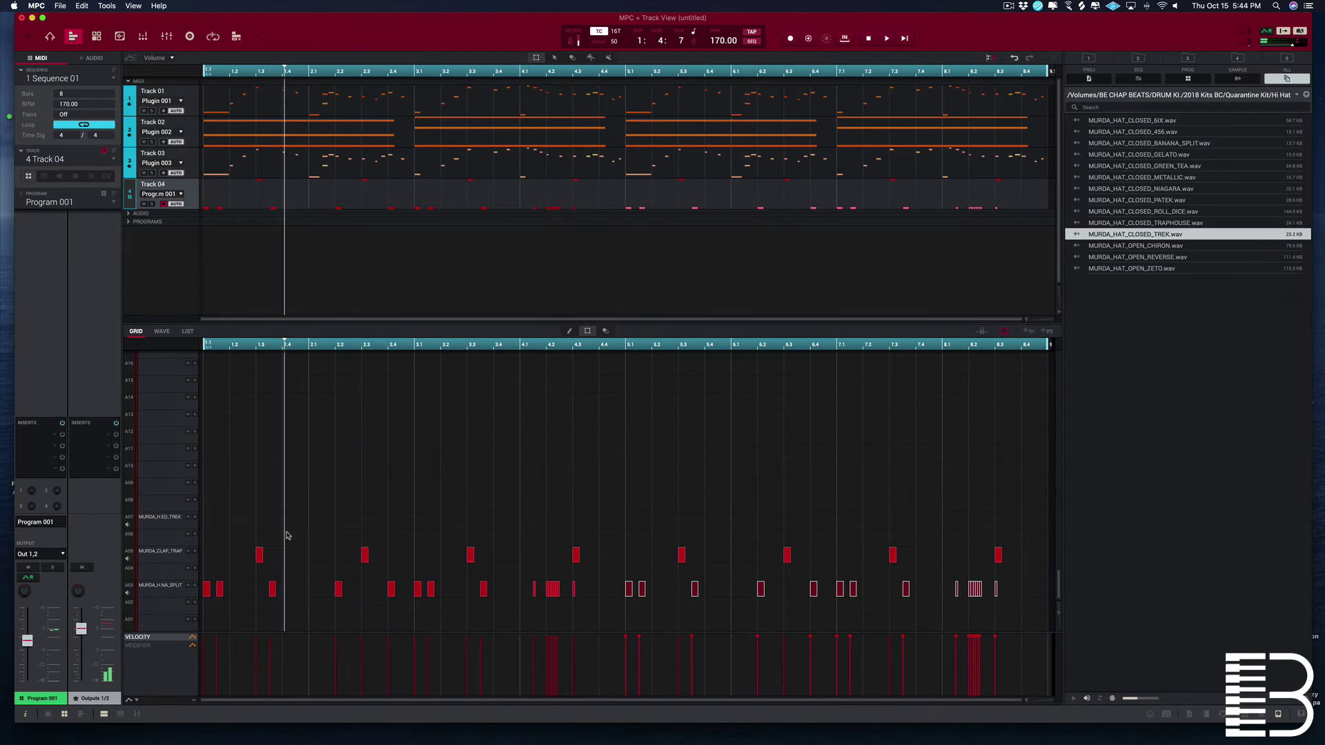
# Step: Try closed TREK hat accents on pad A07 at beat 2 of bars 1 and 5 and play the pattern
pyautogui.click(231, 521)
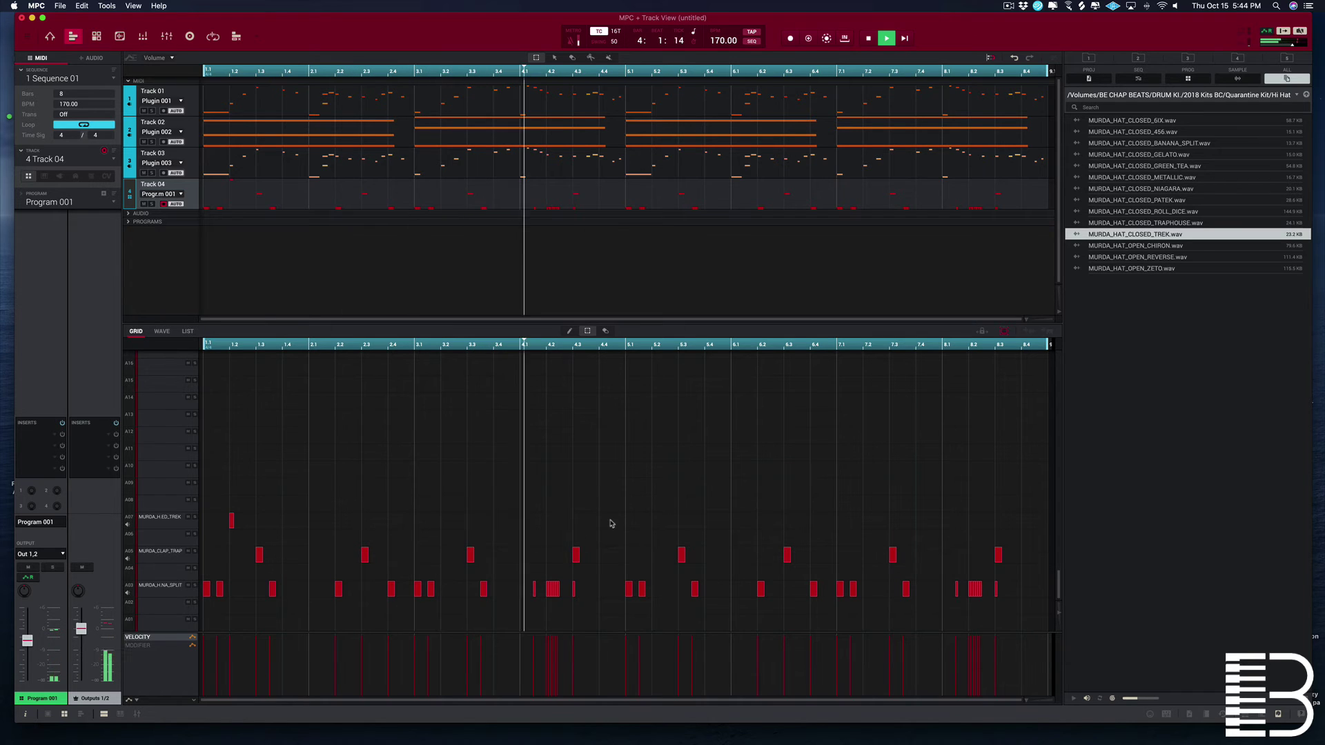
pyautogui.click(649, 522)
pyautogui.press('space')
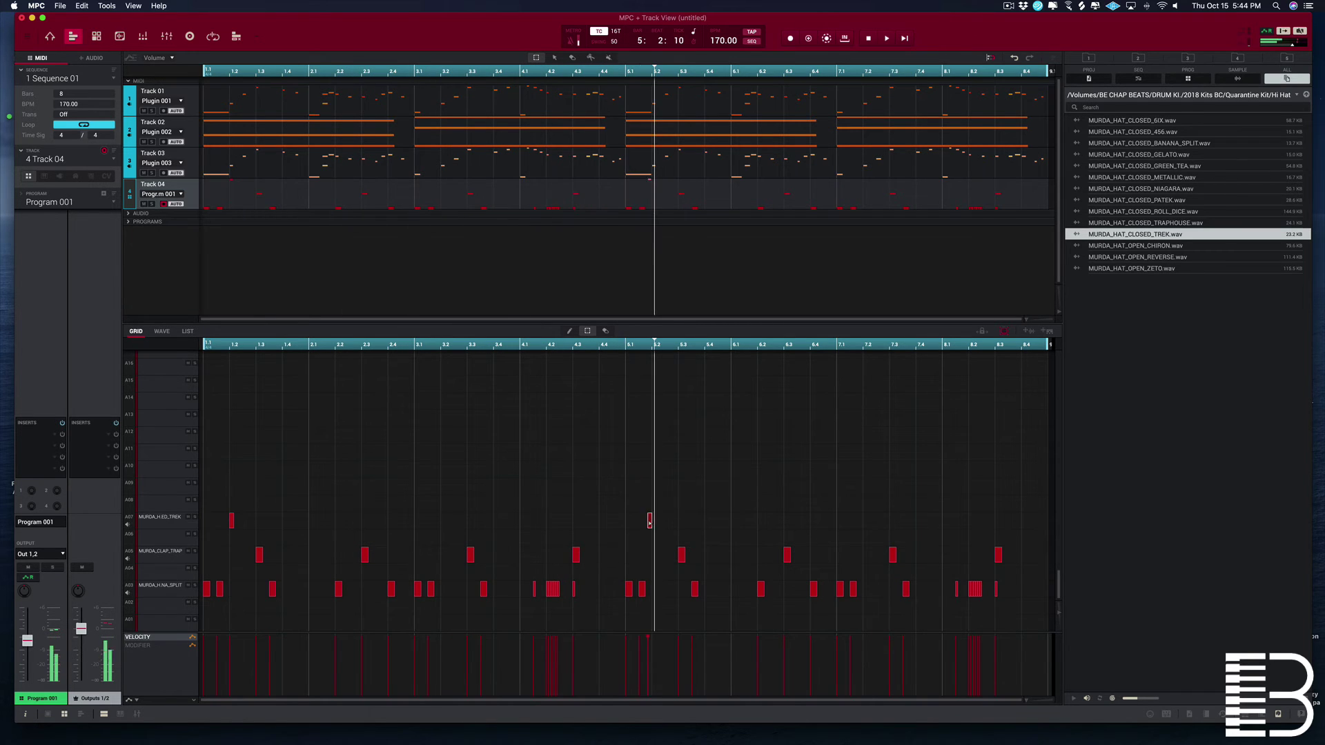
pyautogui.press('space')
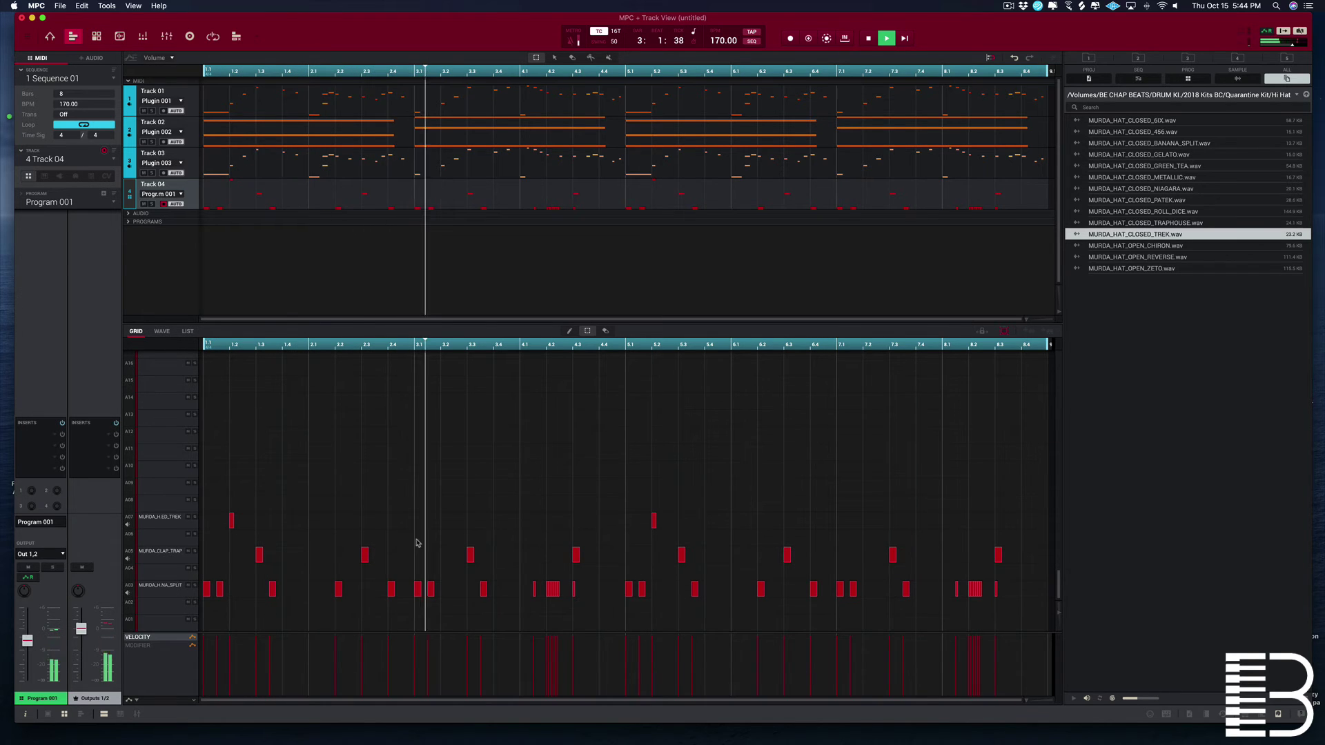
# Step: Delete both accent hits on pad A07
pyautogui.press('space')
pyautogui.moveTo(719, 522); pyautogui.dragTo(227, 514)
pyautogui.press('Delete')
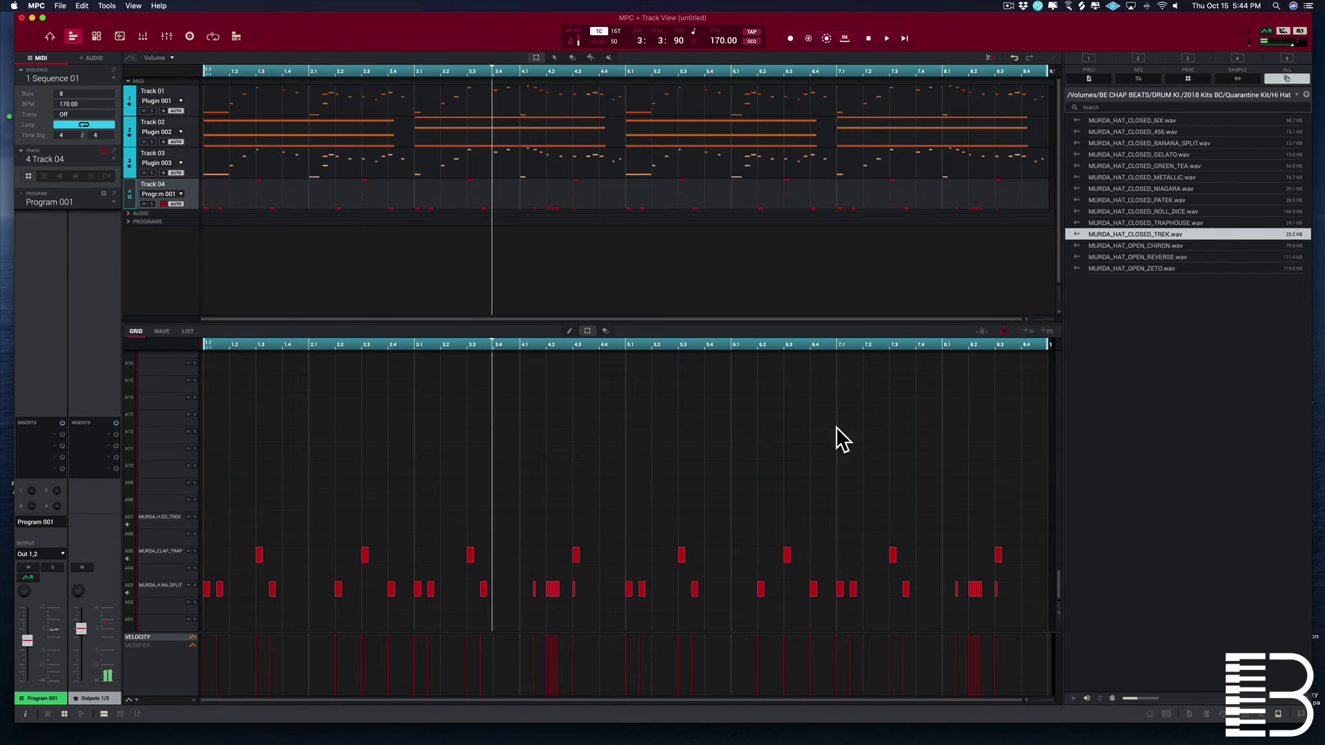
# Step: Open the Quarantine Kit's Kicks folder and load MURDA_KICK_RODEO.wav onto pad A01
pyautogui.click(1307, 95)
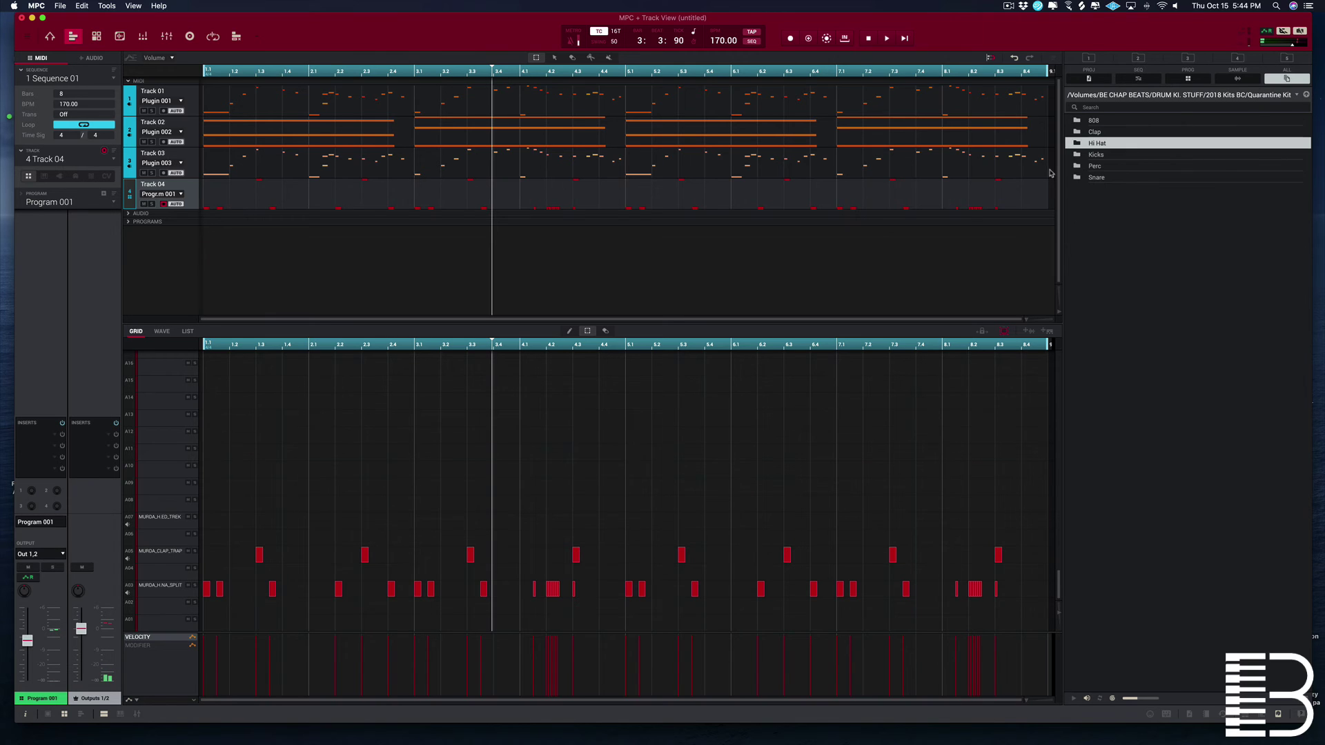
pyautogui.doubleClick(1086, 156)
pyautogui.moveTo(1144, 161); pyautogui.dragTo(203, 625)
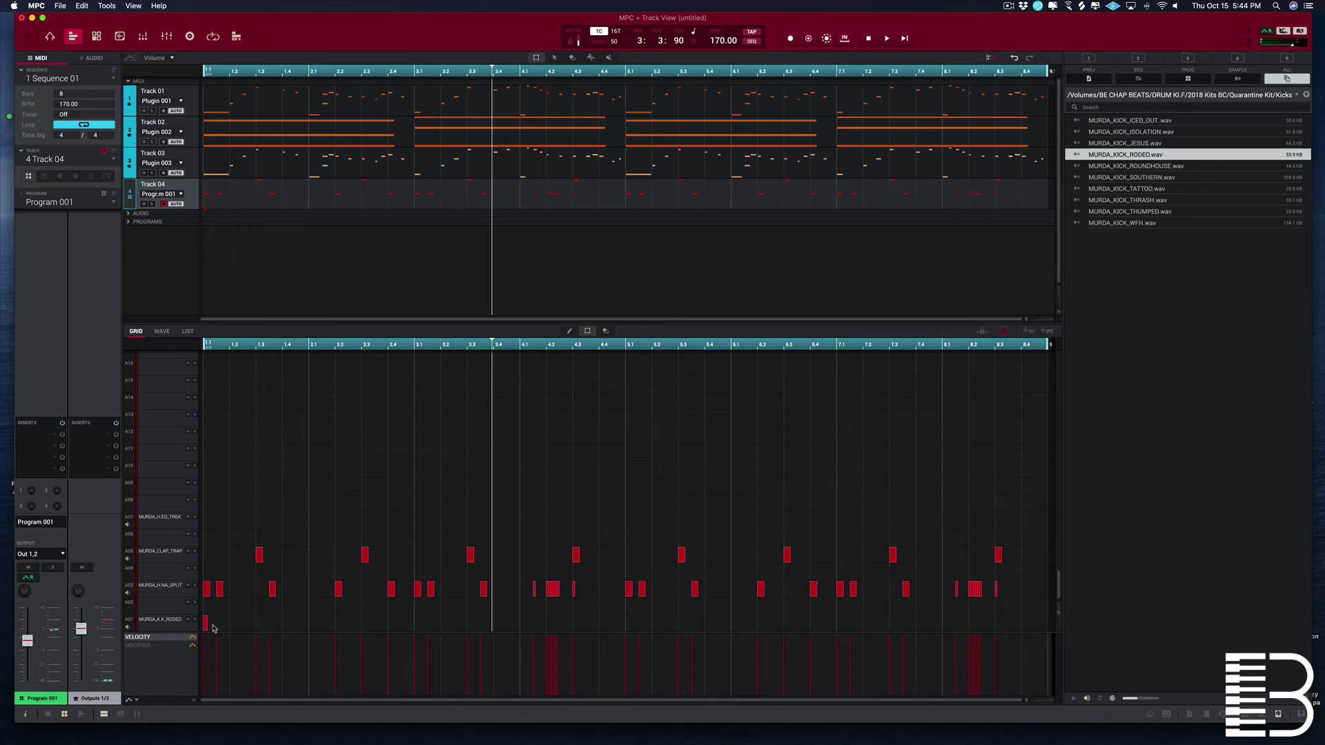
# Step: Try kicks just after beat 1 of bar 1, at beat 2 of bar 2, and at and just after beat 1 of bar 3
pyautogui.click(216, 629)
pyautogui.press('space')
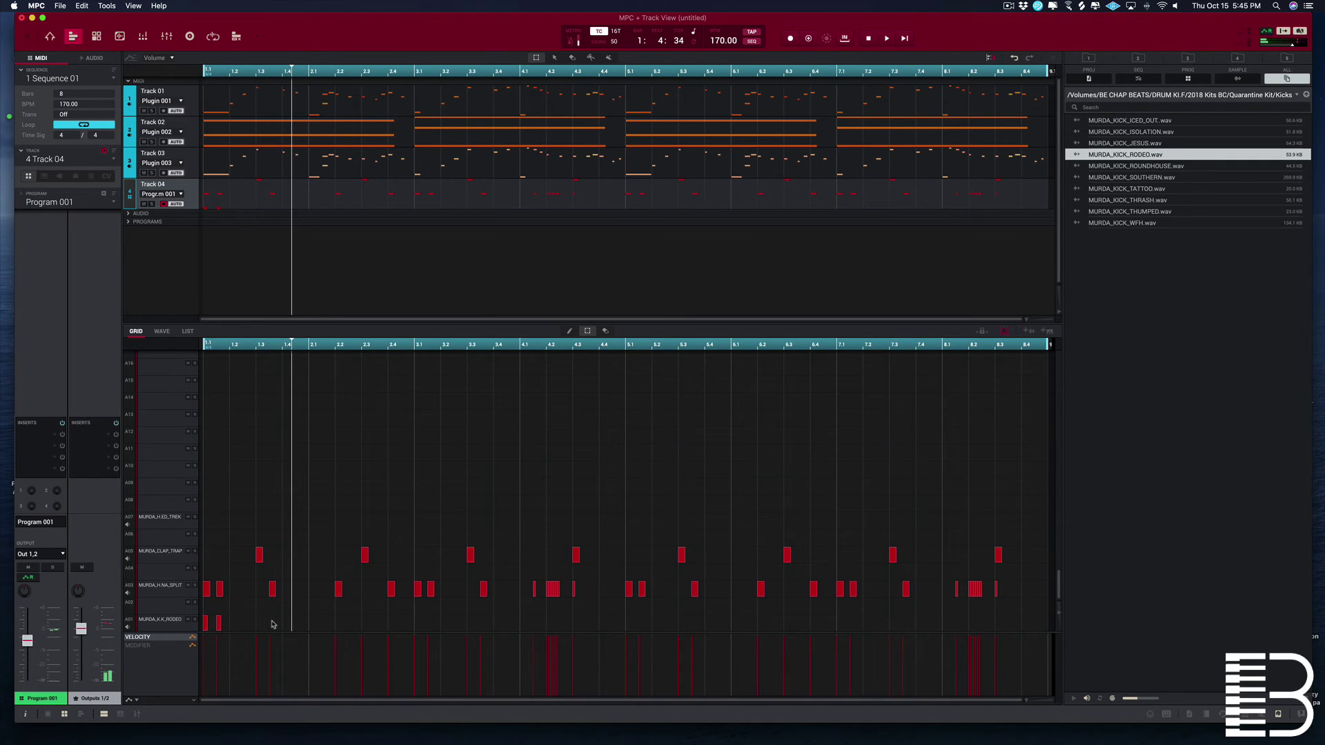
pyautogui.press('space')
pyautogui.click(337, 625)
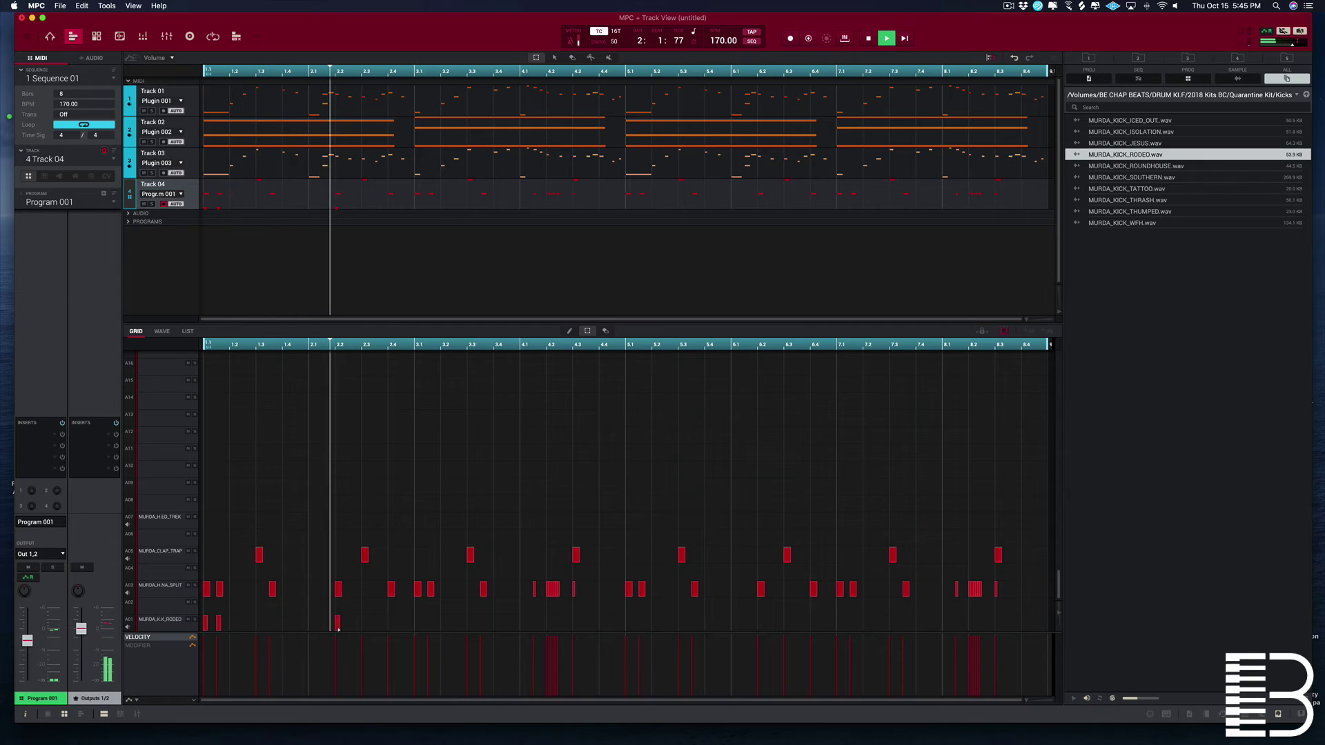
pyautogui.click(413, 624)
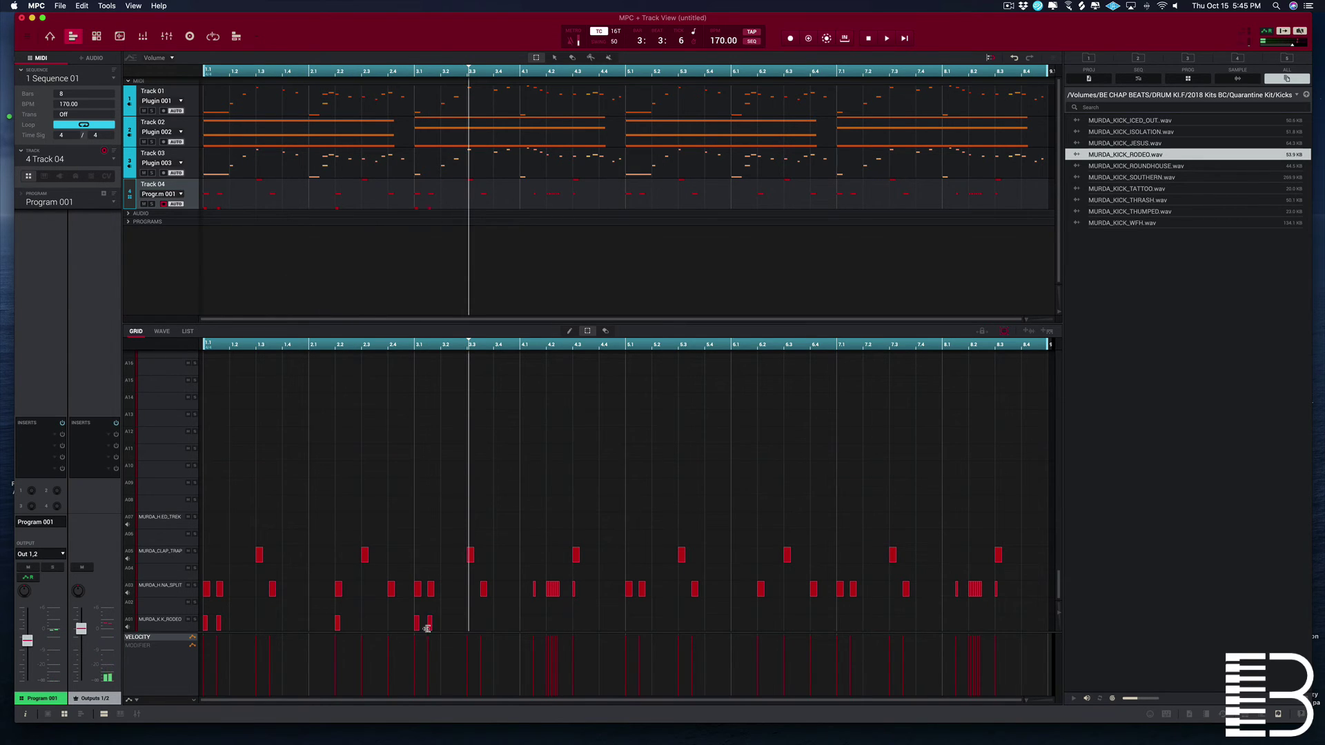
pyautogui.press('space')
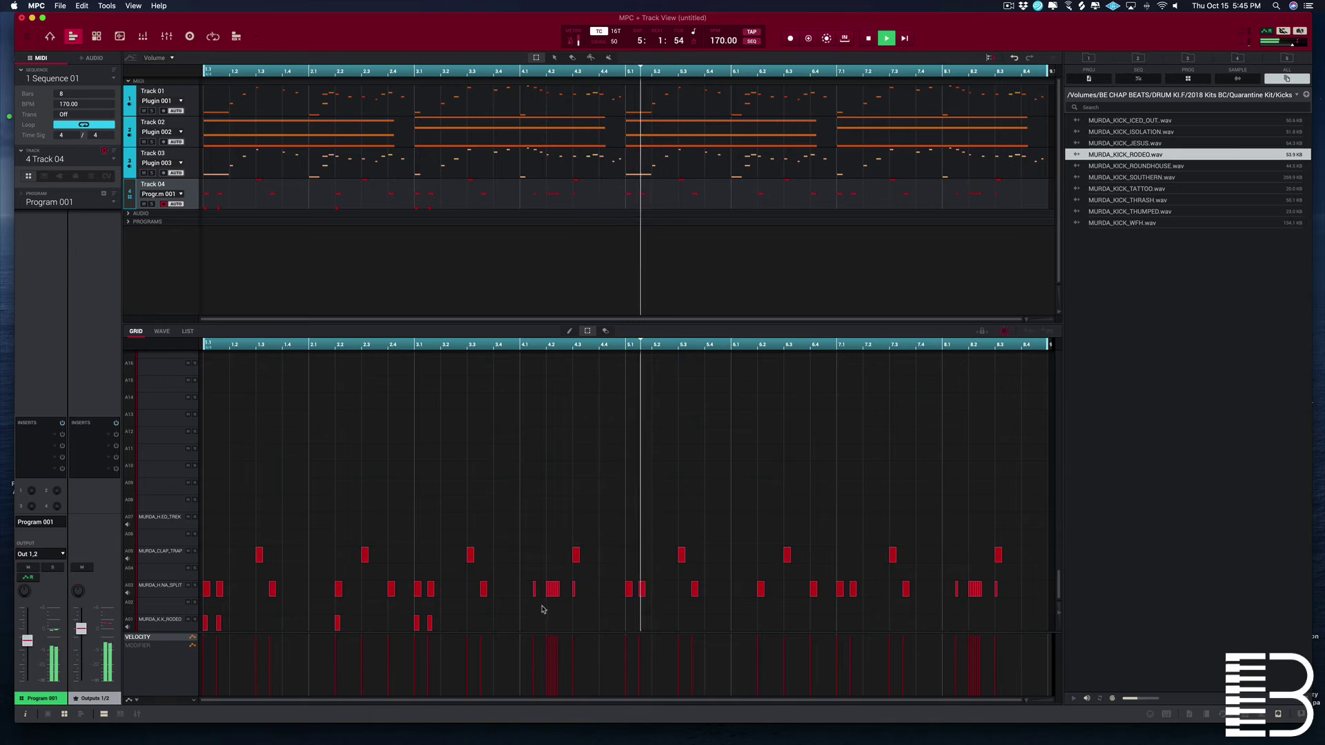
pyautogui.press('space')
pyautogui.press('space')
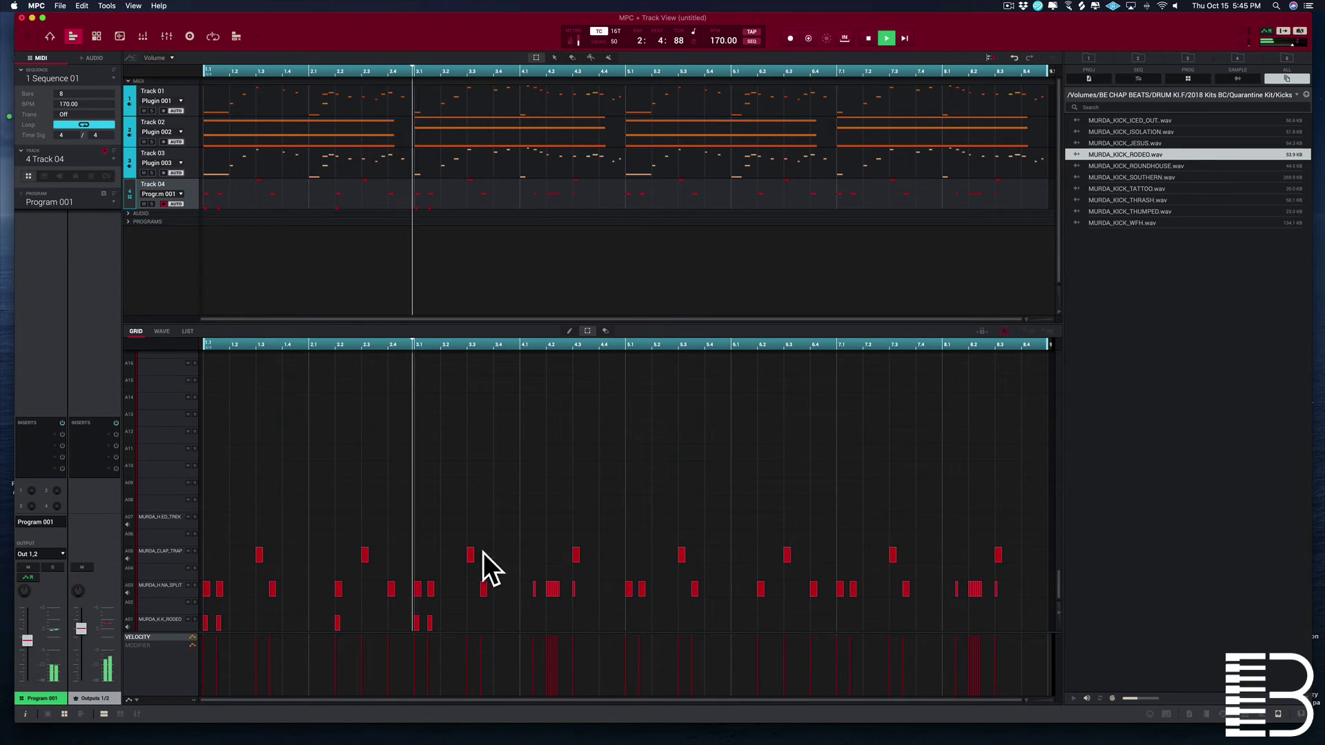
pyautogui.press('space')
pyautogui.press('space')
# Step: Try a single kick and a kick copy of the hi-hat roll in bar 4, and clear all kick hits on pad A01
pyautogui.click(535, 623)
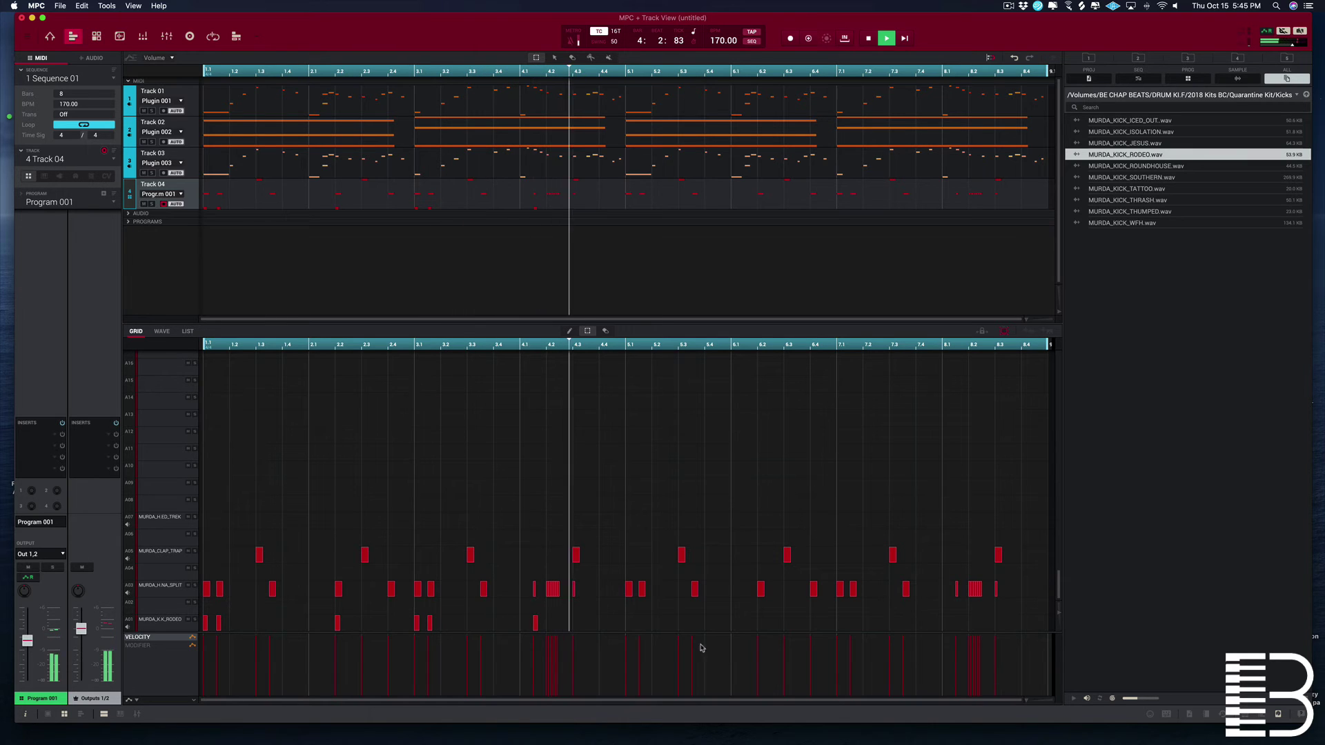
pyautogui.click(535, 623)
pyautogui.press('space')
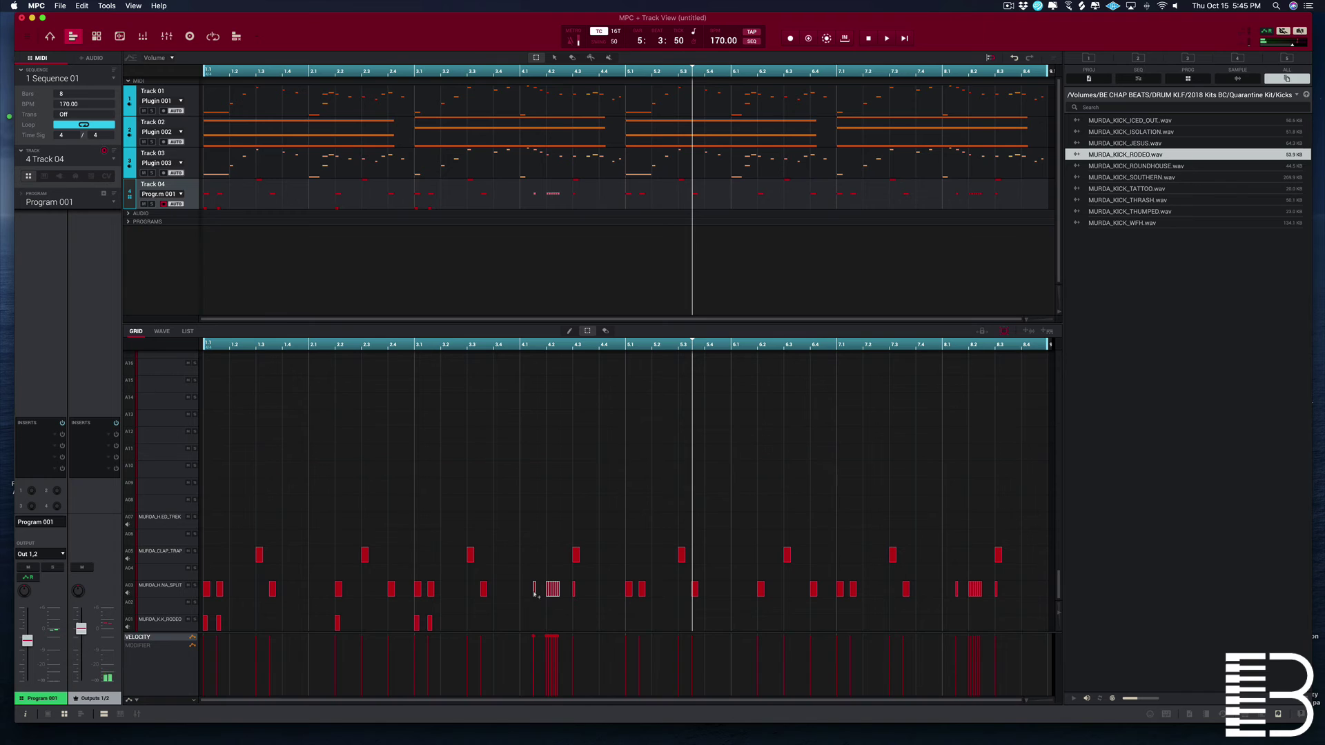
pyautogui.moveTo(534, 593); pyautogui.dragTo(530, 618)
pyautogui.press('space')
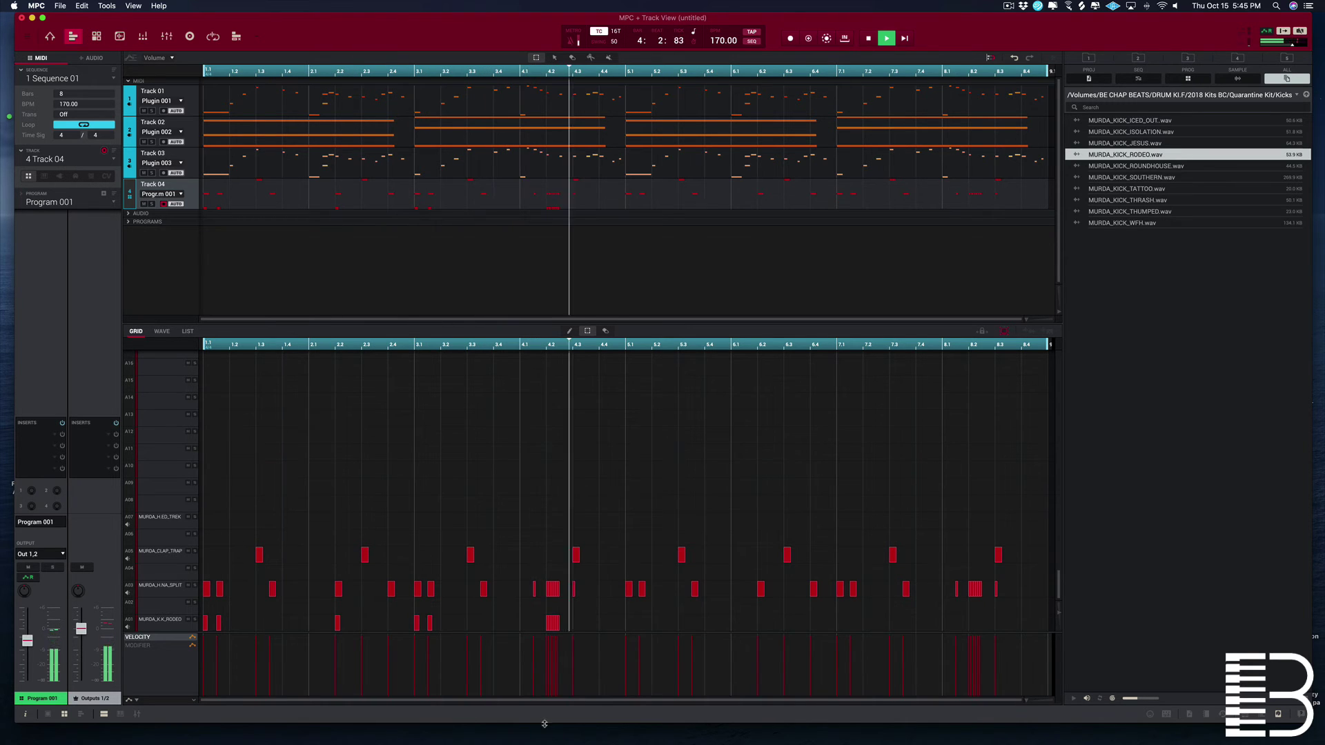
pyautogui.press('space')
pyautogui.moveTo(578, 618); pyautogui.dragTo(200, 630)
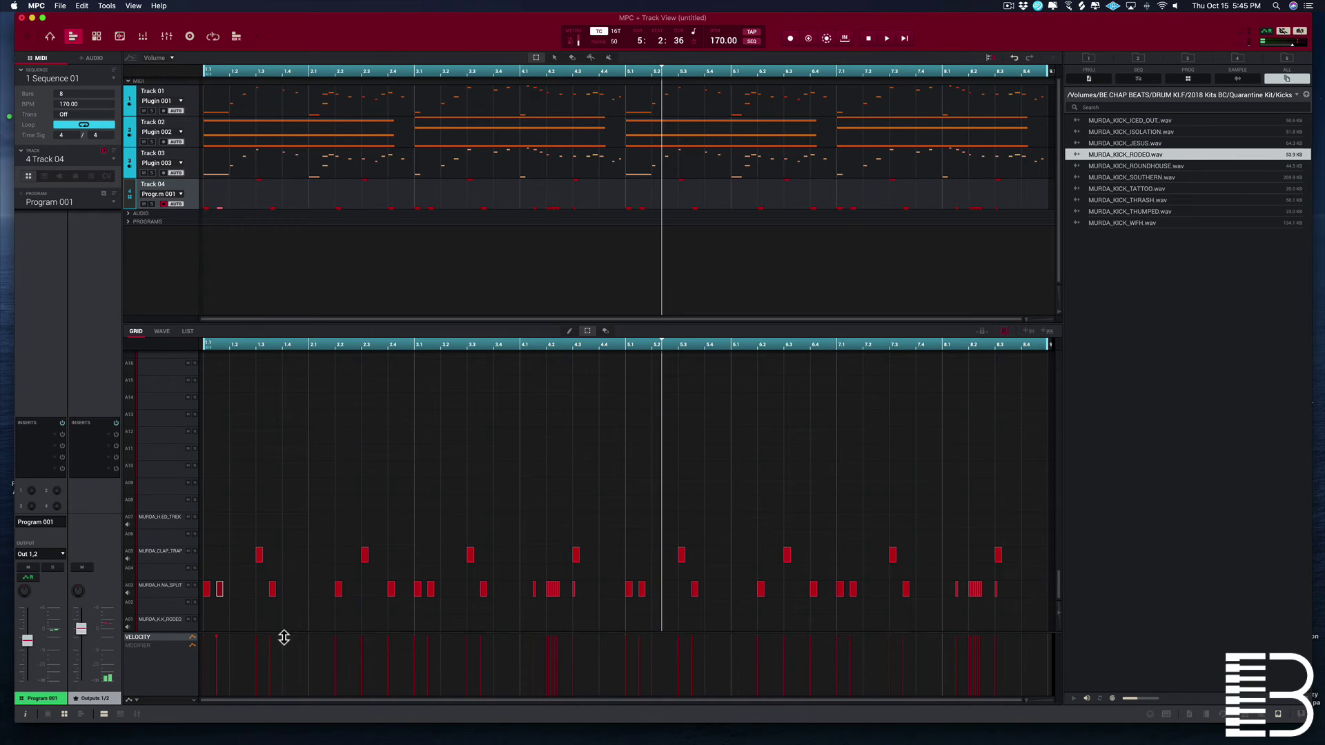
# Step: Add a hi-hat hit midway between beats 2 and 3 of bar 1 and delete the one after beat 3
pyautogui.click(190, 588)
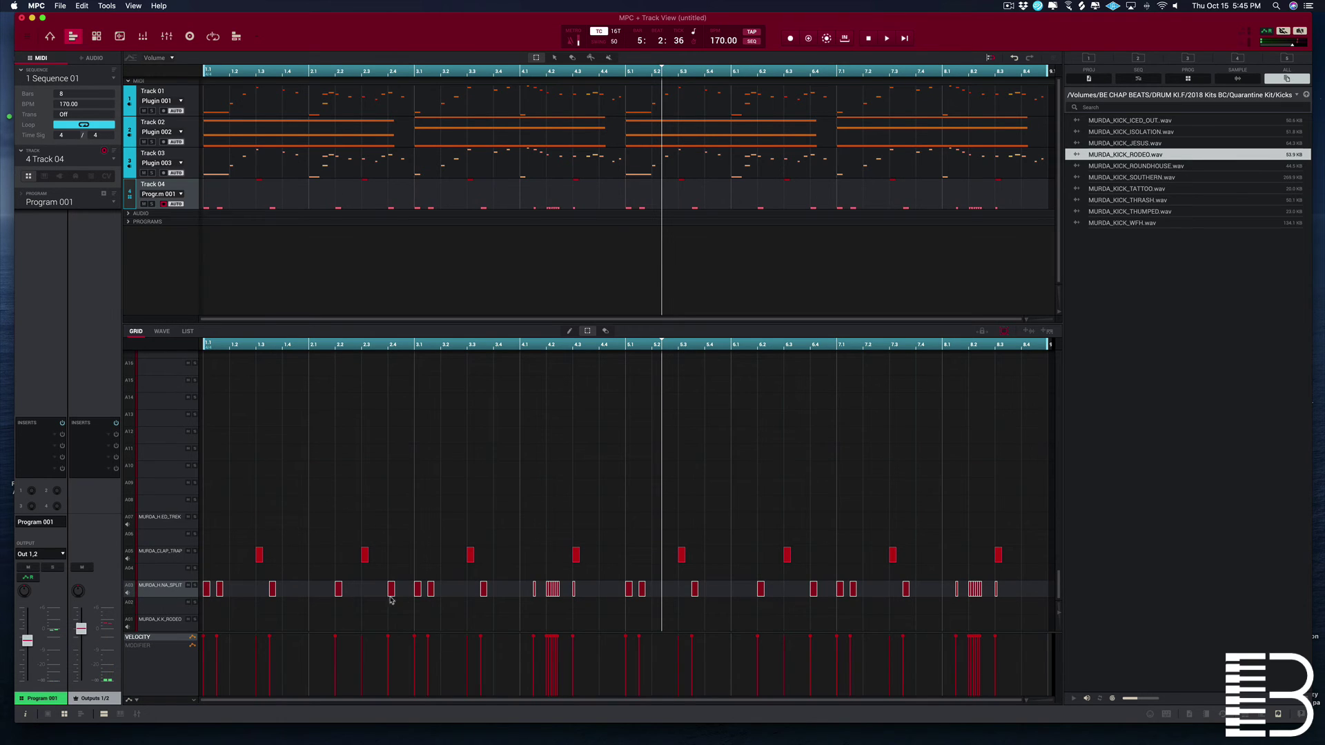
pyautogui.click(267, 594)
pyautogui.press('space')
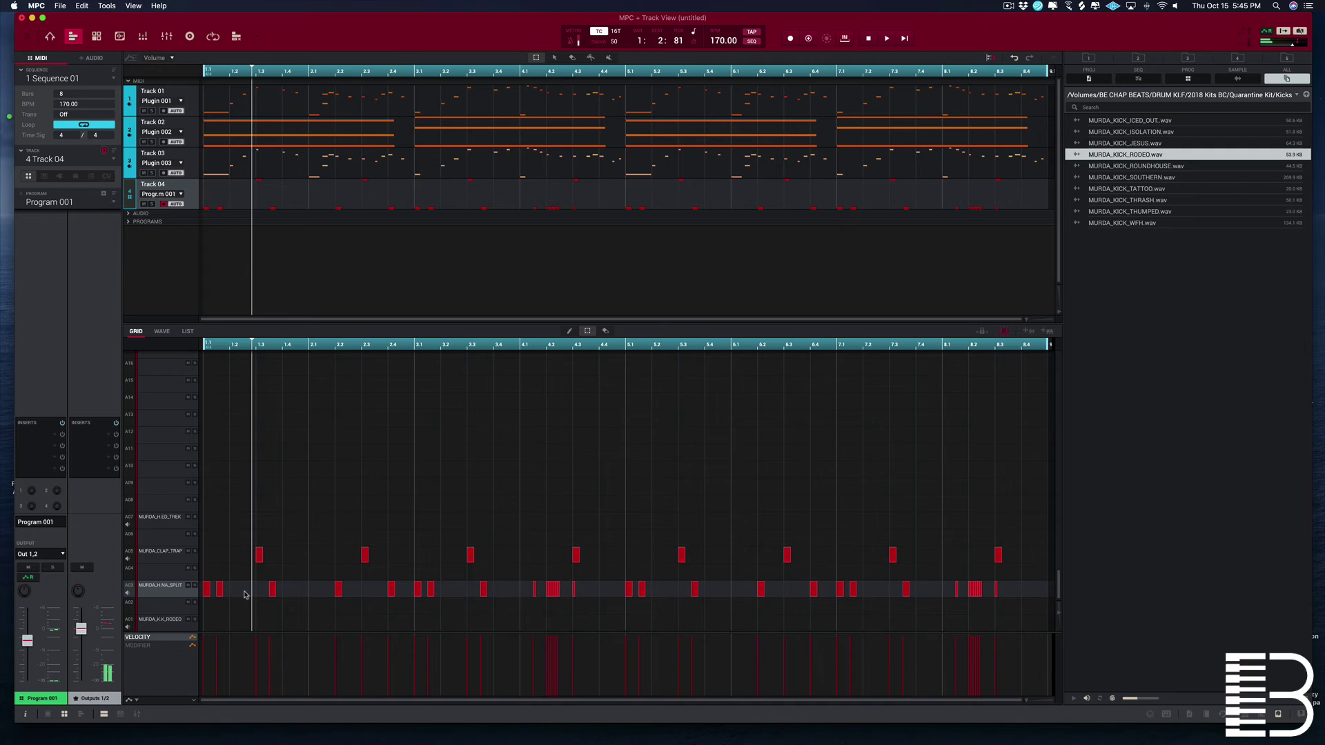
pyautogui.press('space')
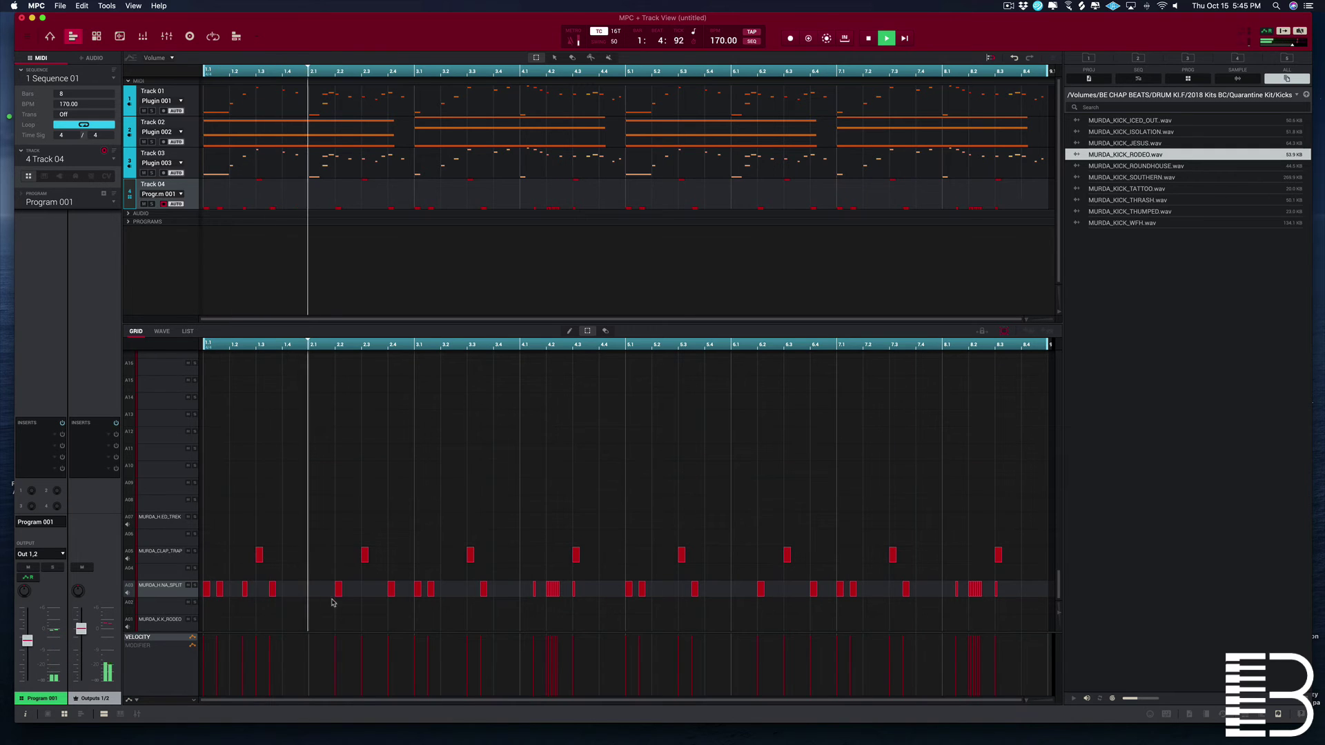
pyautogui.click(272, 590)
pyautogui.press('space')
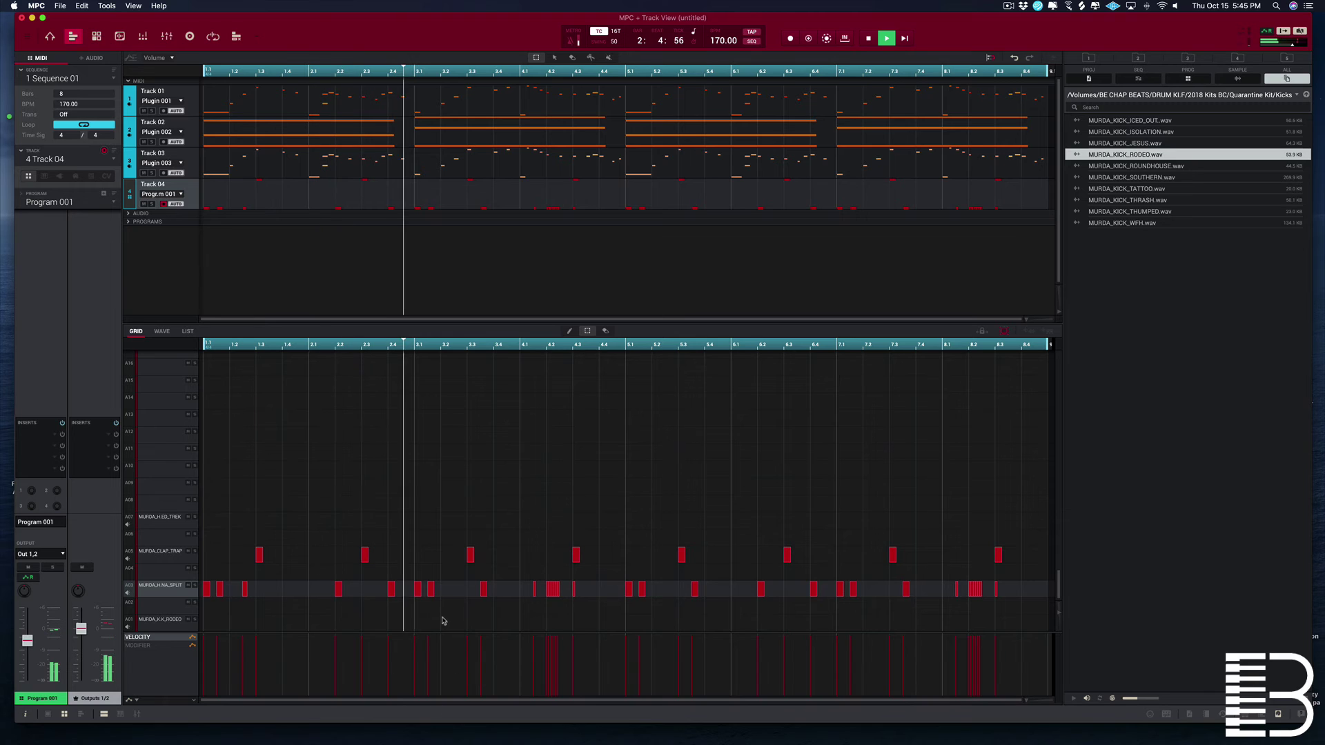
# Step: Add a hi-hat hit midway between beats 2 and 3 of bar 3 and remove the one after beat 3
pyautogui.click(483, 588)
pyautogui.press('space')
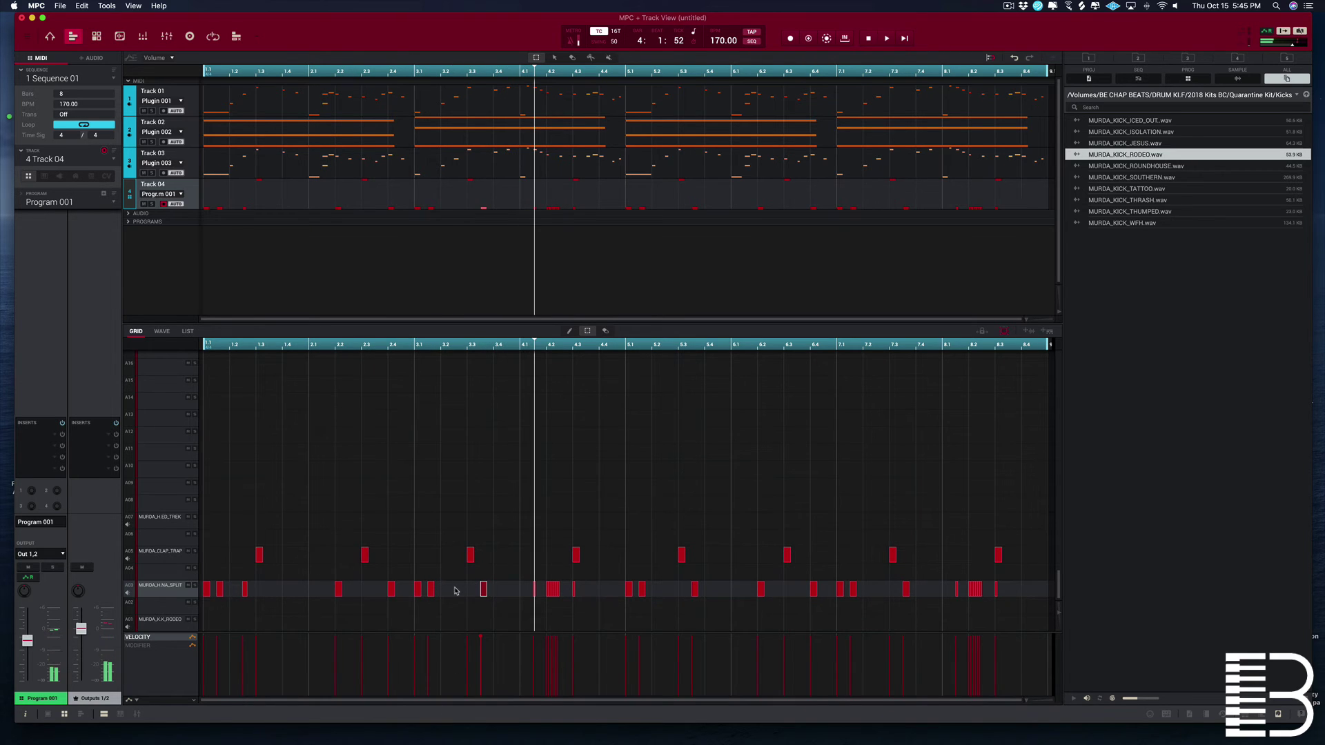
pyautogui.press('space')
pyautogui.click(484, 589)
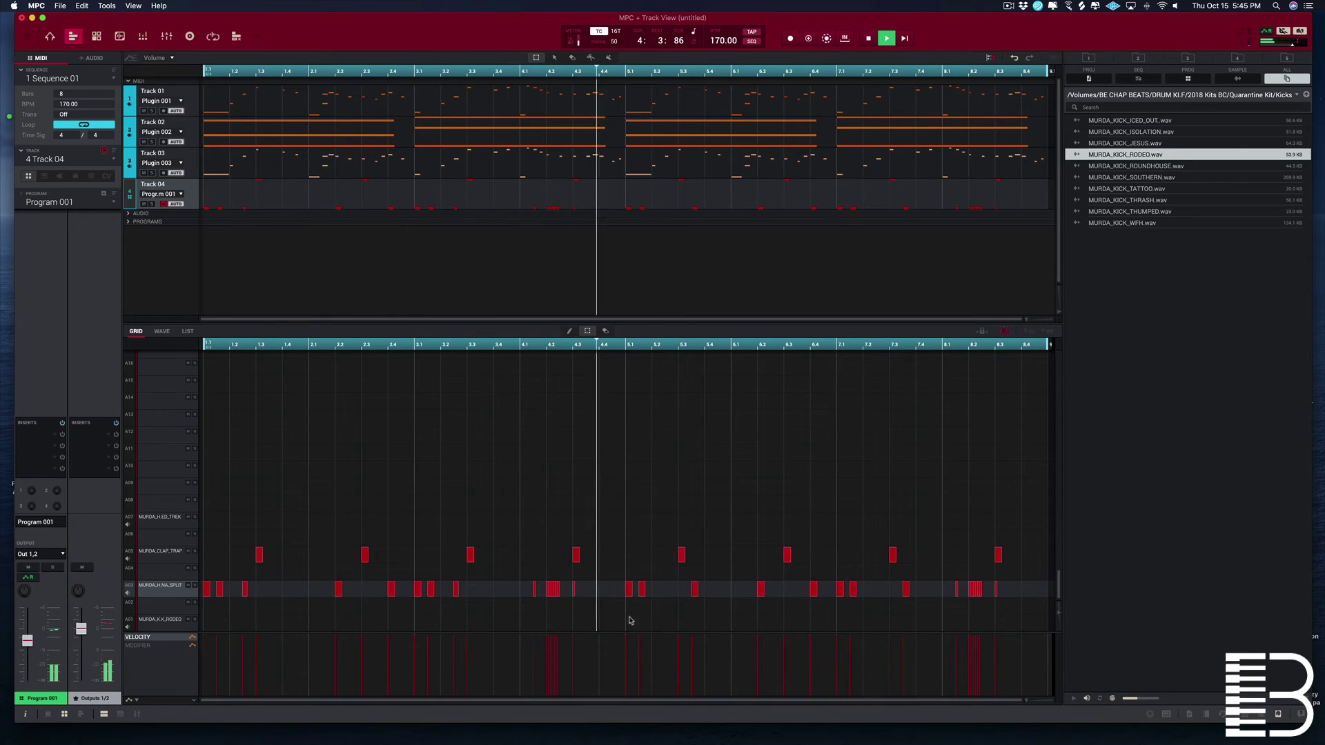
# Step: Replace bar 4's beat 3 hi-hat hit with one on beat 4 and delete the hit between beats 2 and 3 of bar 3
pyautogui.click(573, 589)
pyautogui.press('space')
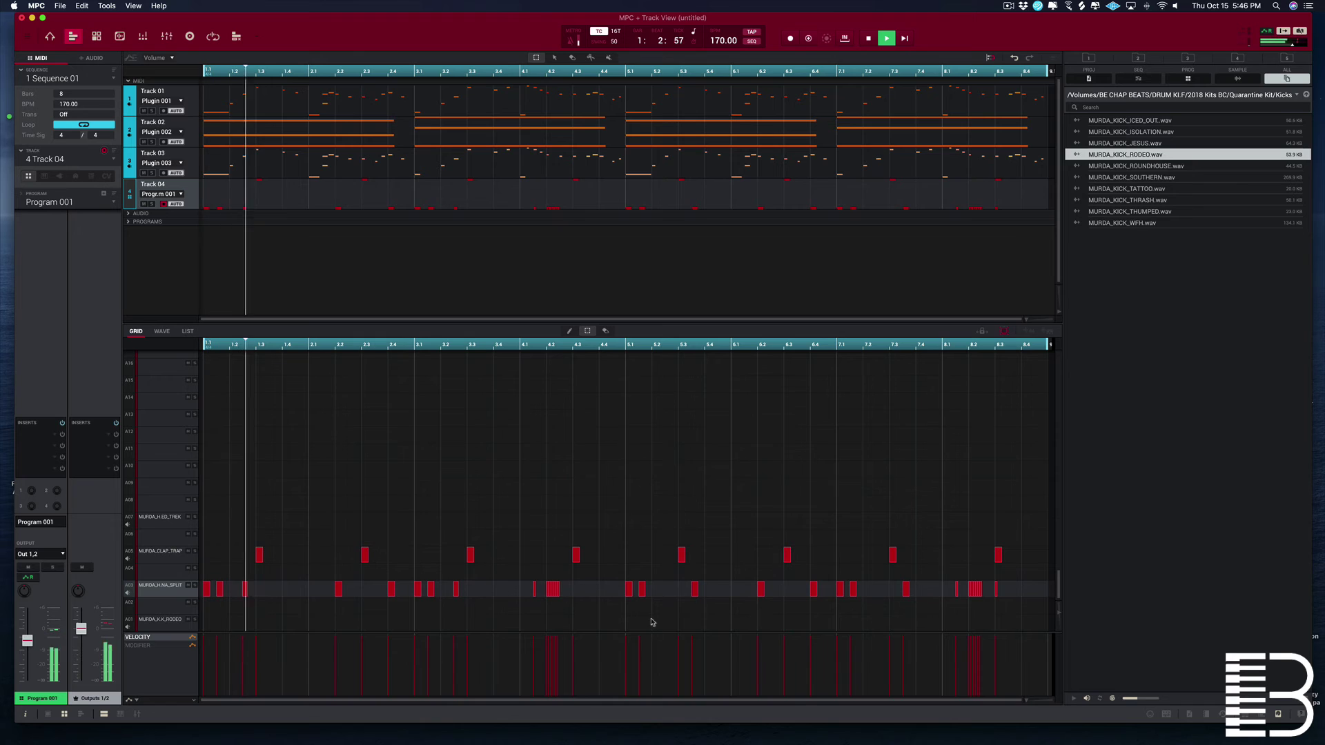
pyautogui.press('super+z')
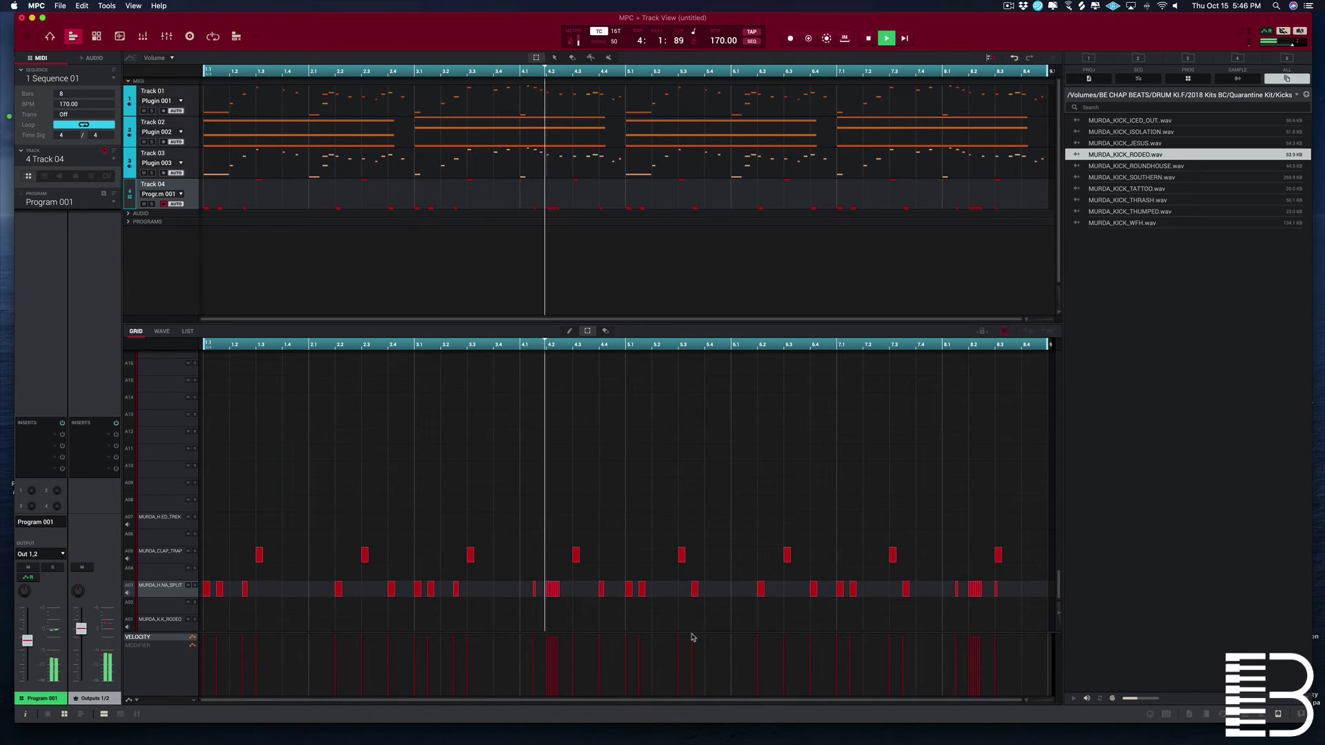
pyautogui.doubleClick(457, 590)
pyautogui.press('space')
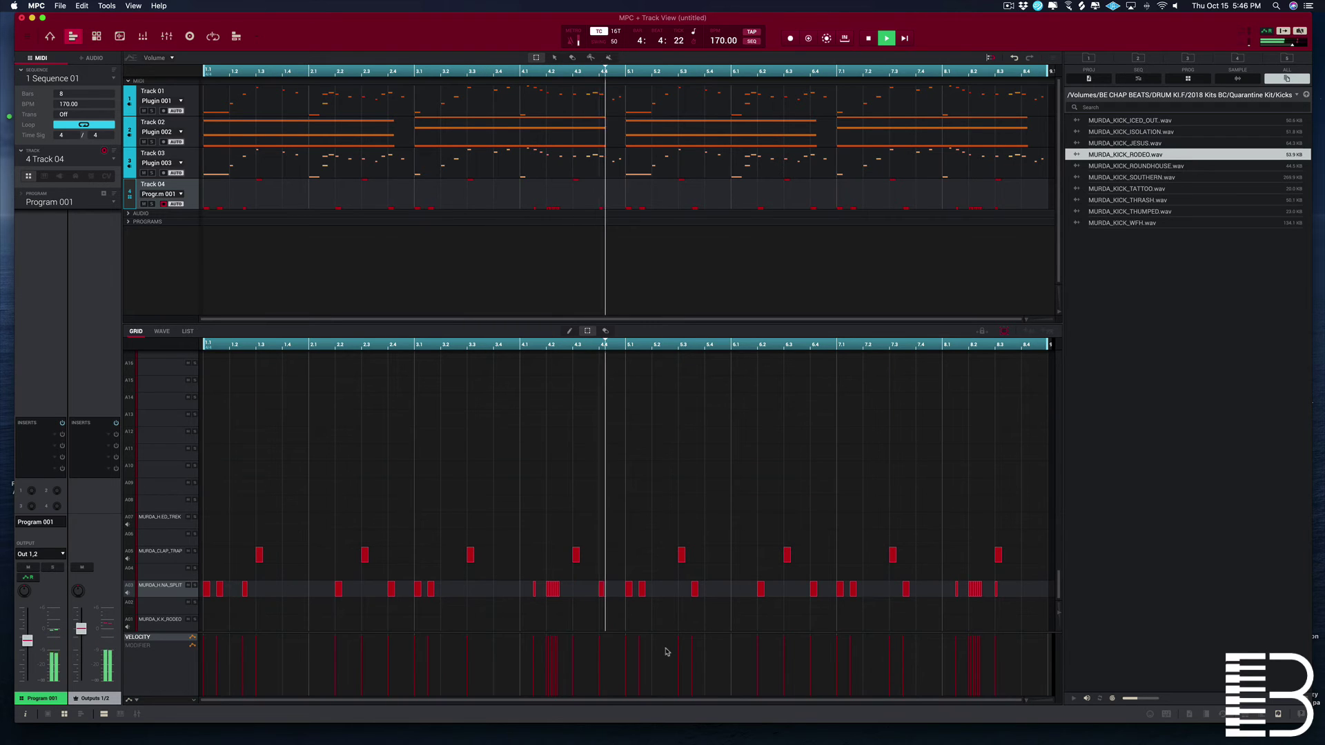
# Step: Stop playback and delete the entire eight-bar hi-hat pattern on pad A03
pyautogui.press('space')
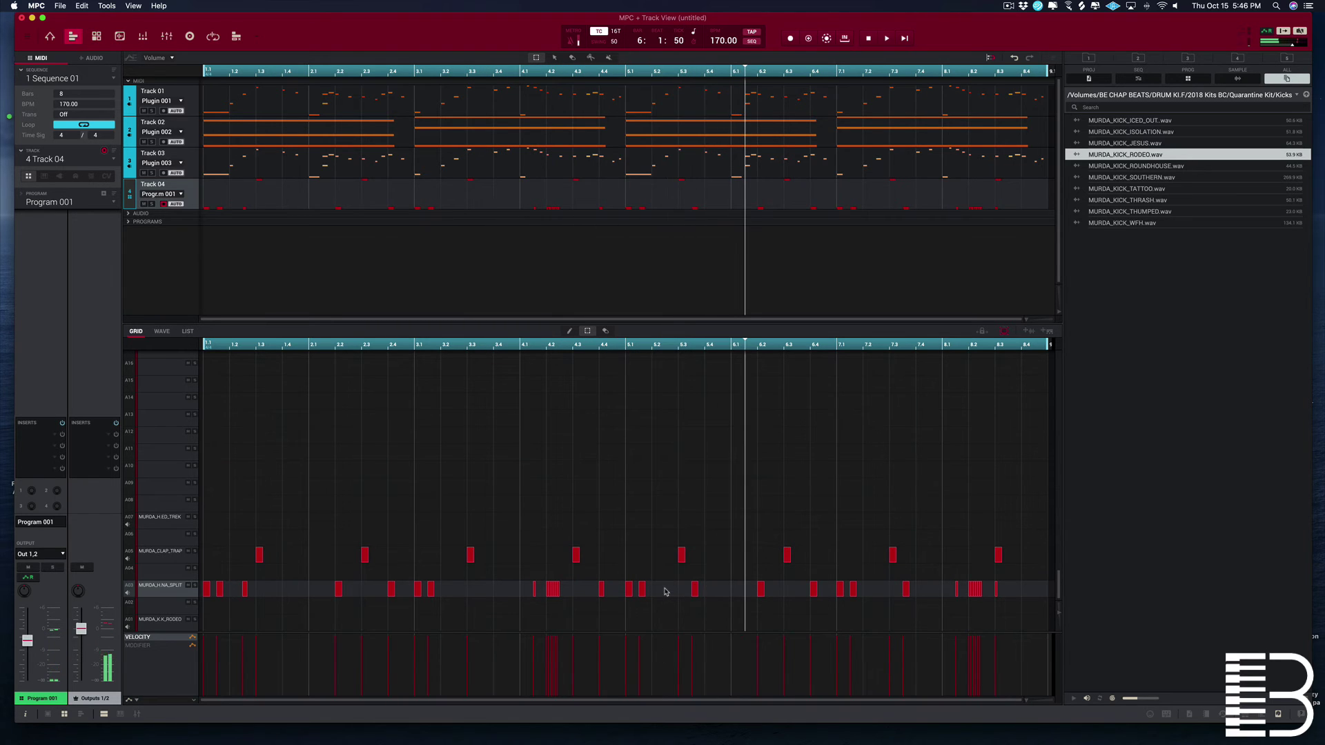
pyautogui.moveTo(611, 606); pyautogui.dragTo(1052, 582)
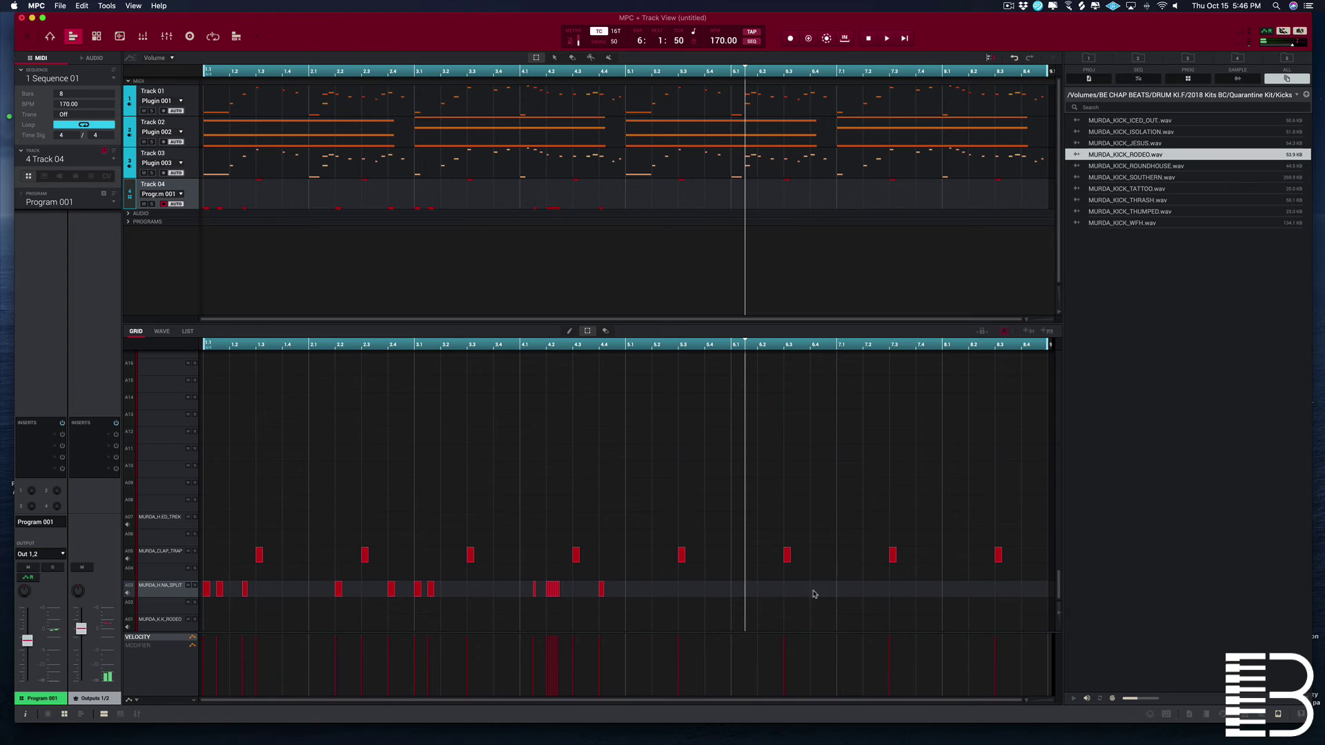
pyautogui.moveTo(687, 601); pyautogui.dragTo(4, 575)
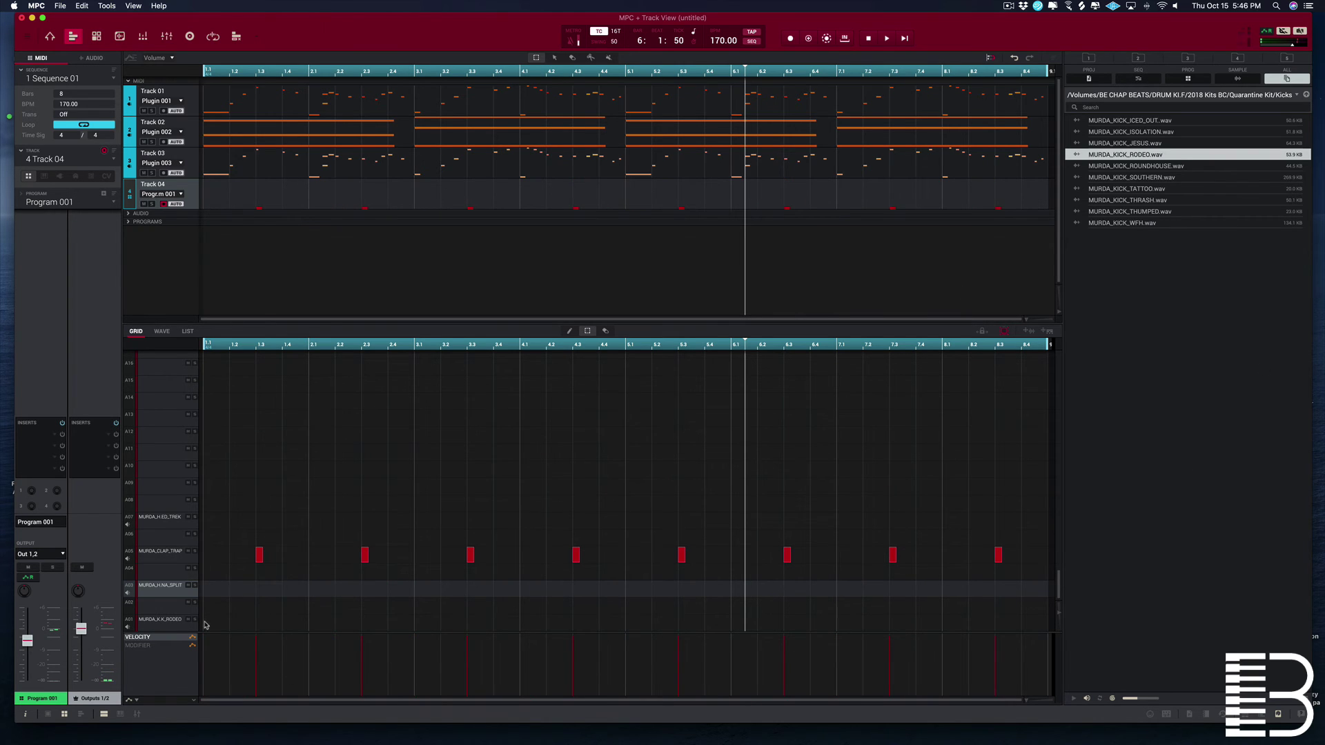
# Step: Set the time correct to 16 and place a kick on beat 1 of bar 1 on pad A01
pyautogui.click(616, 31)
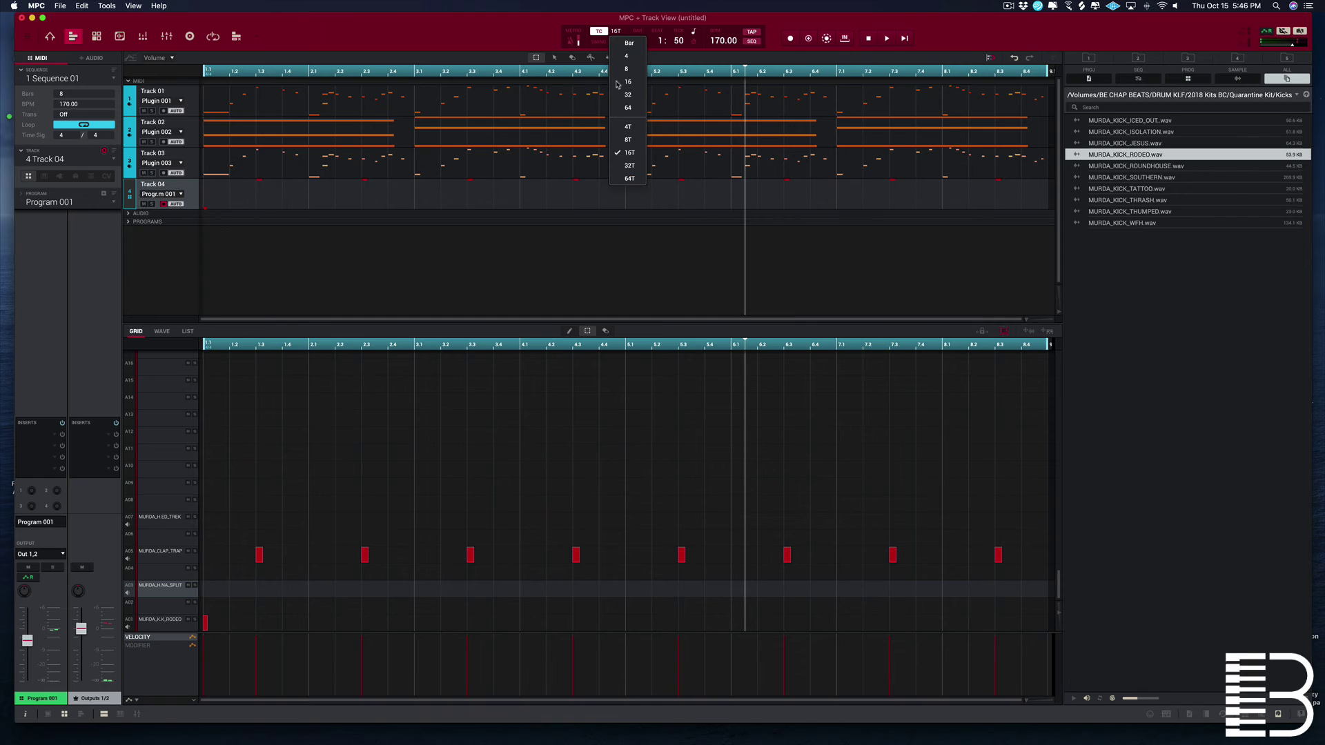
pyautogui.click(621, 82)
pyautogui.press('space')
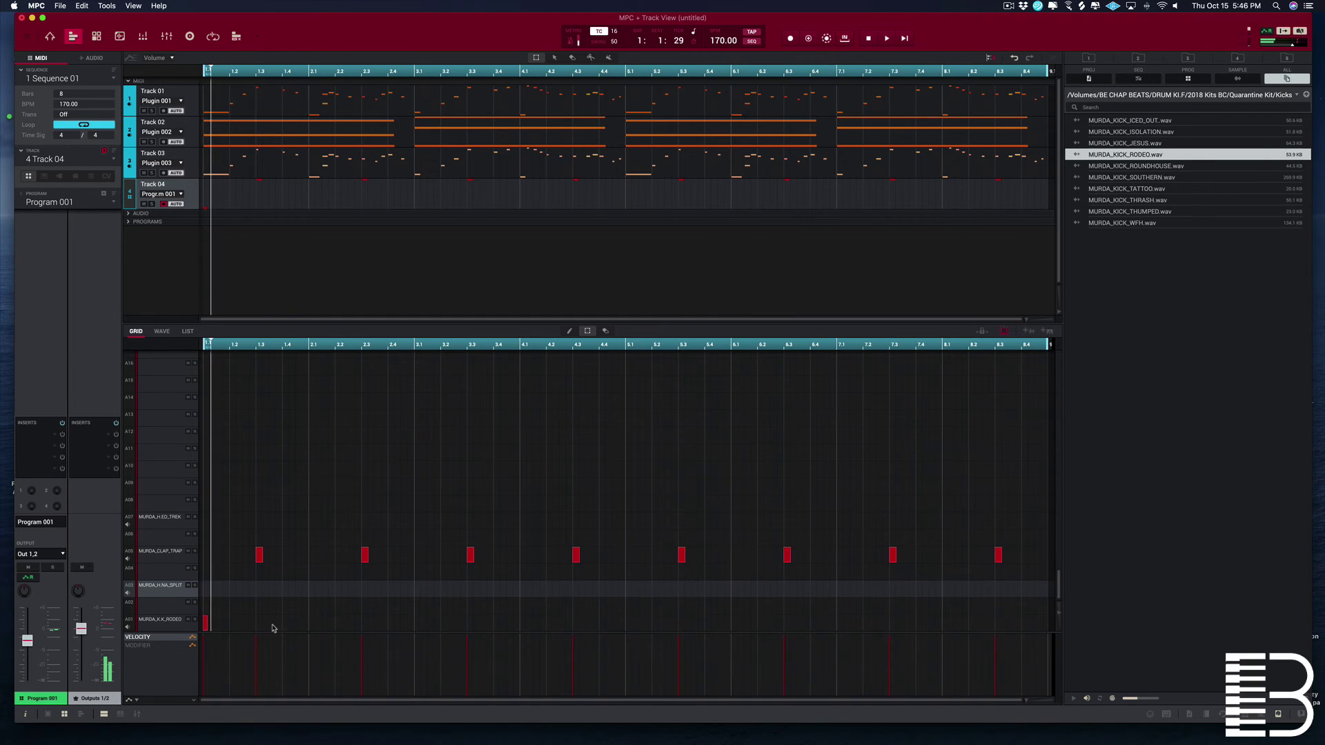
# Step: Try extra kick hits between beats 3 and 4 of bar 1, play them back and remove them
pyautogui.click(271, 624)
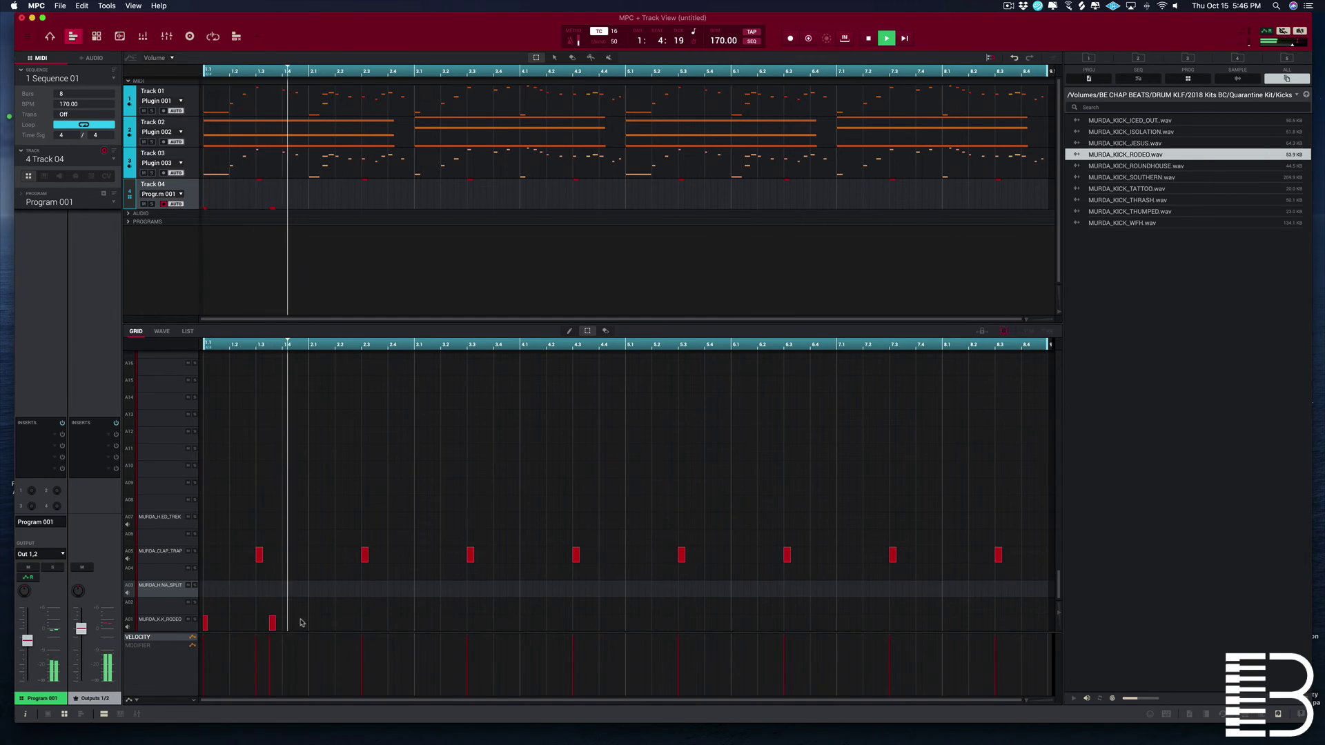
pyautogui.press('space')
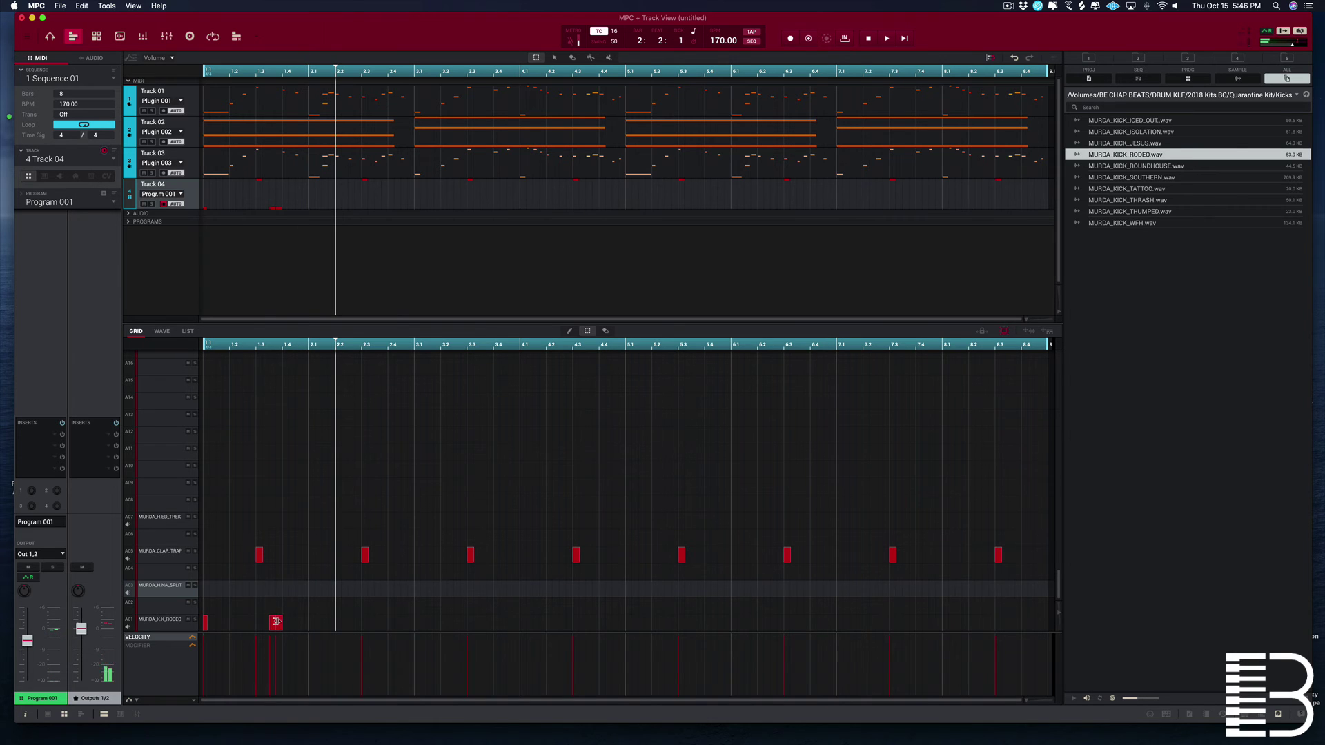
pyautogui.press('space')
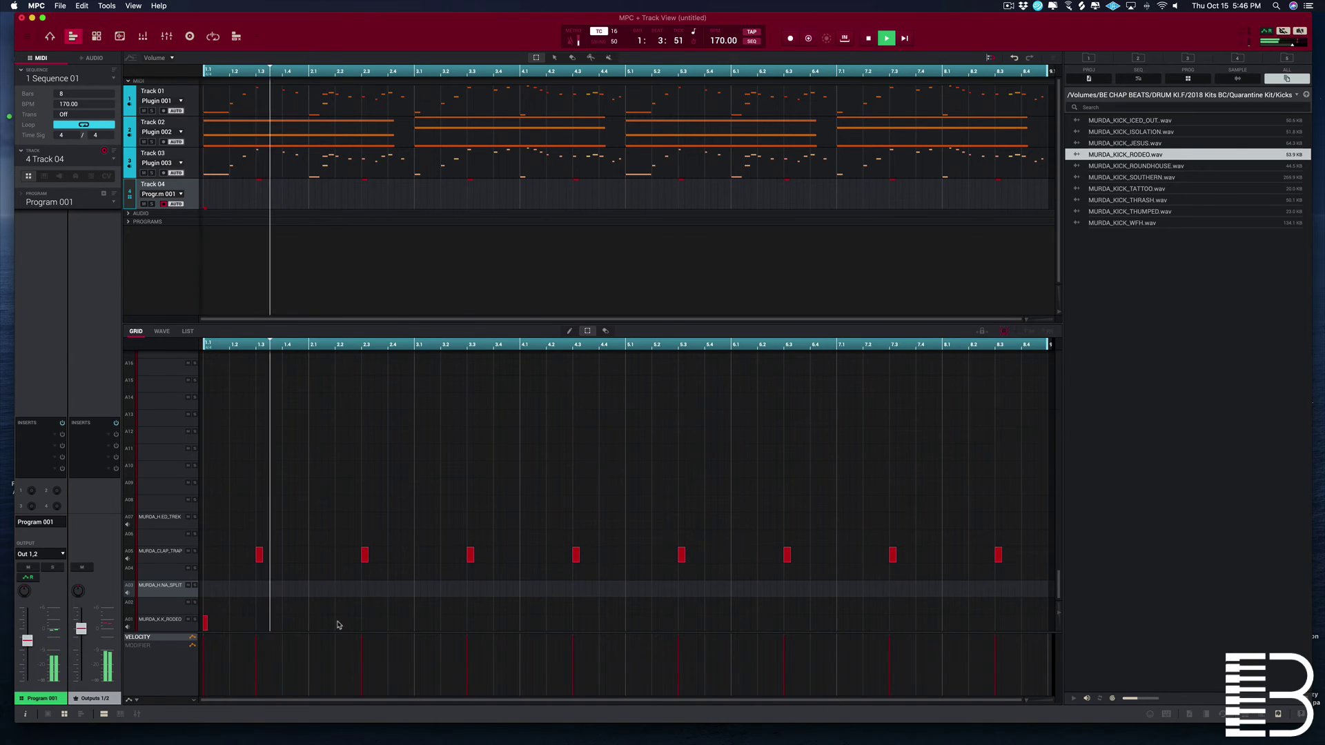
# Step: Add kicks on beat 2 of bar 2, beat 1 of bar 3, beats 2 and 4 of bar 4, and beat 1 of bar 5
pyautogui.click(339, 624)
pyautogui.click(416, 624)
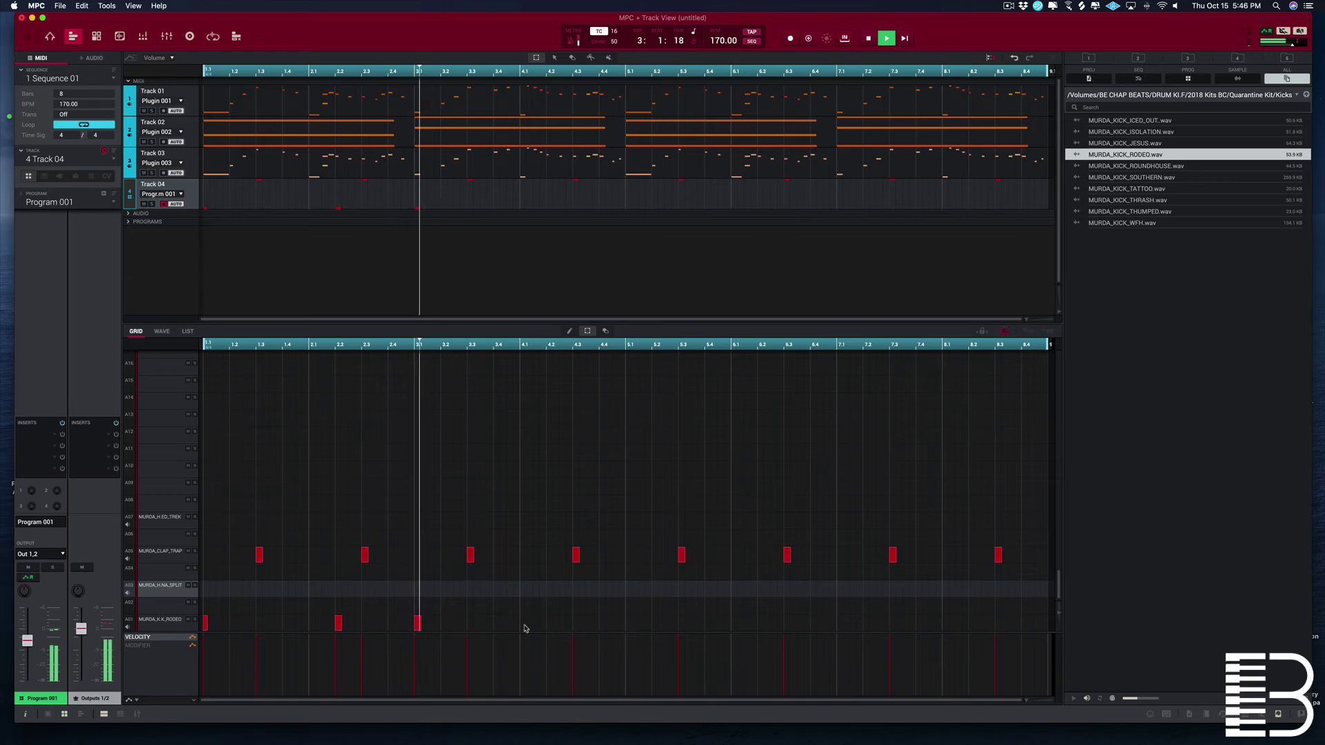
pyautogui.click(550, 624)
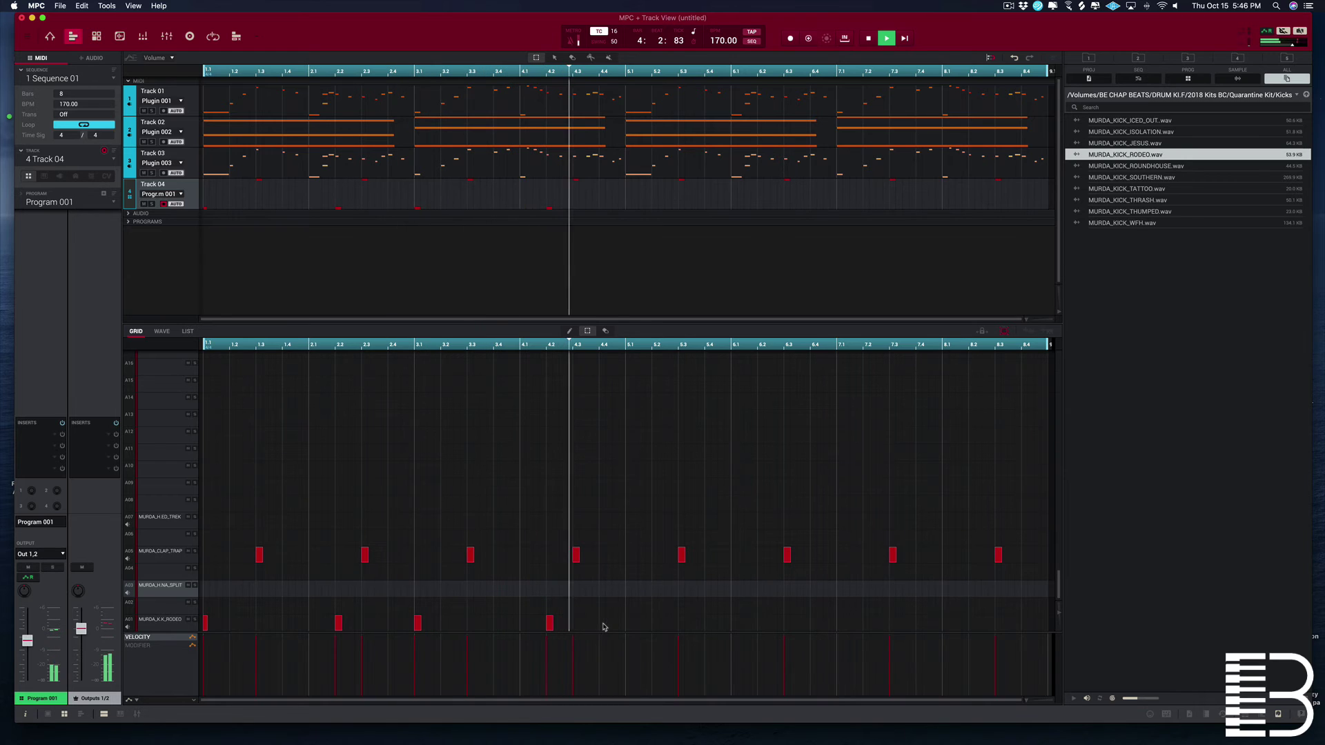
pyautogui.click(602, 625)
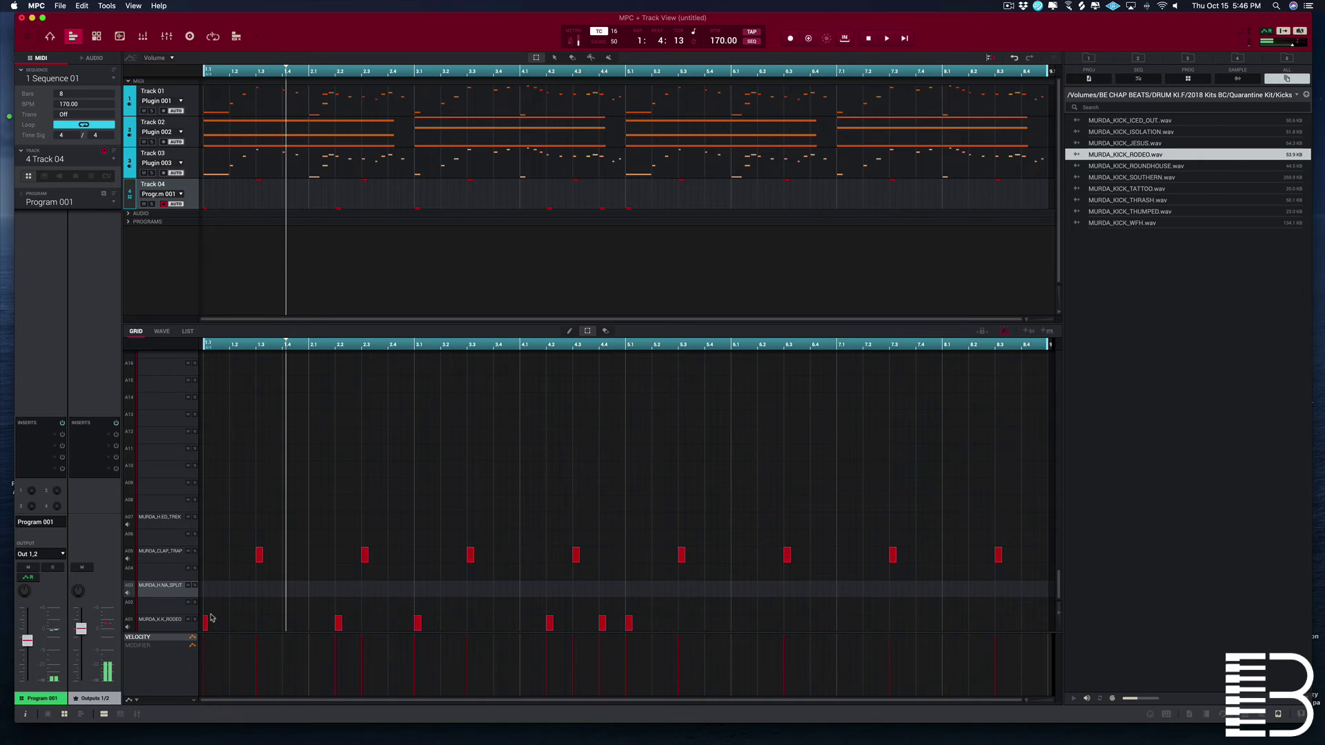
pyautogui.press('space')
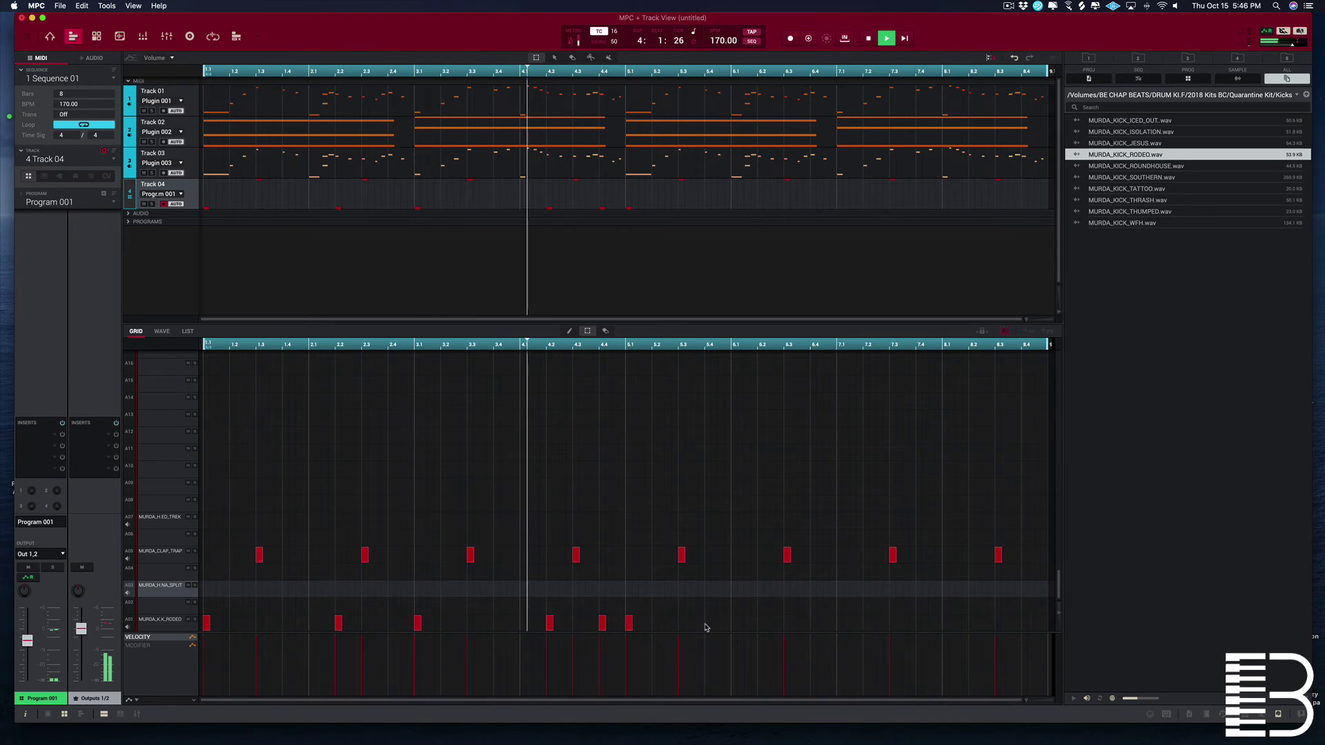
# Step: Add kicks on beat 2 of bar 6, beat 1 of bar 7, and beats 2 and 4 of bar 8
pyautogui.click(760, 624)
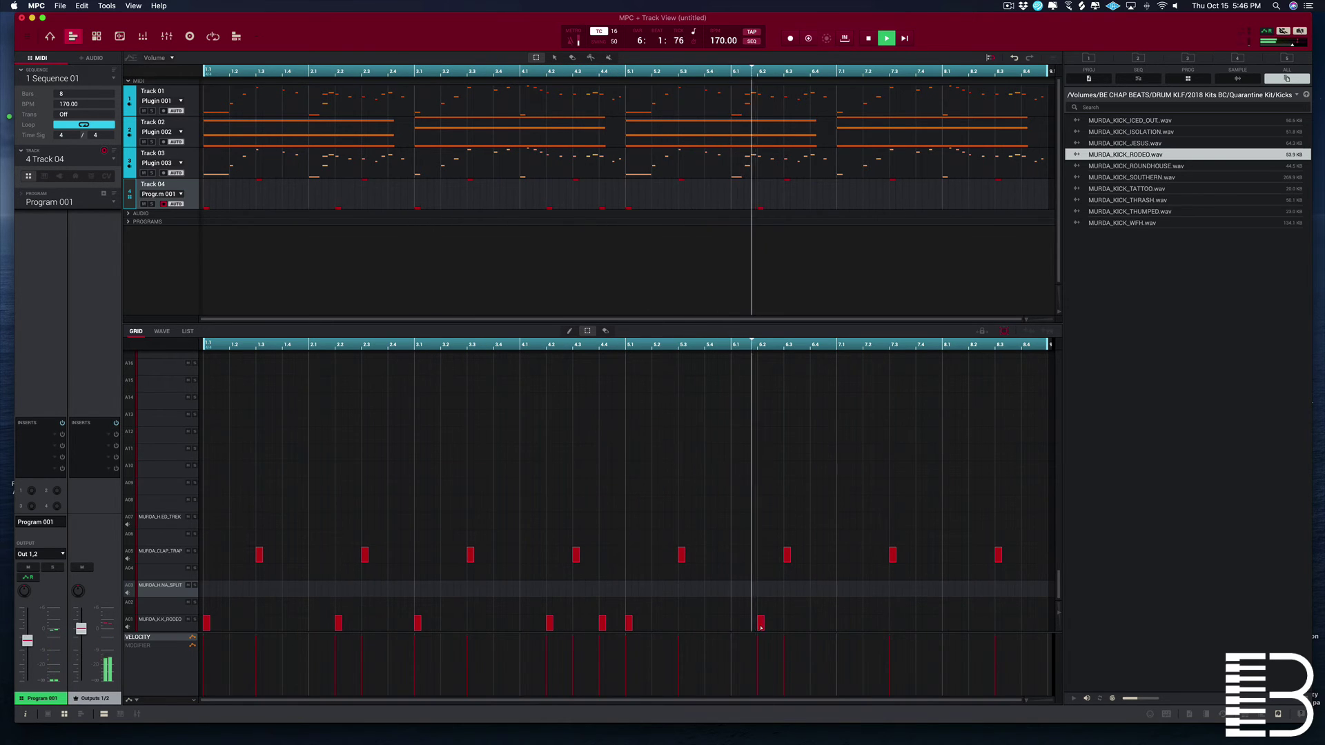
pyautogui.click(840, 628)
pyautogui.click(971, 628)
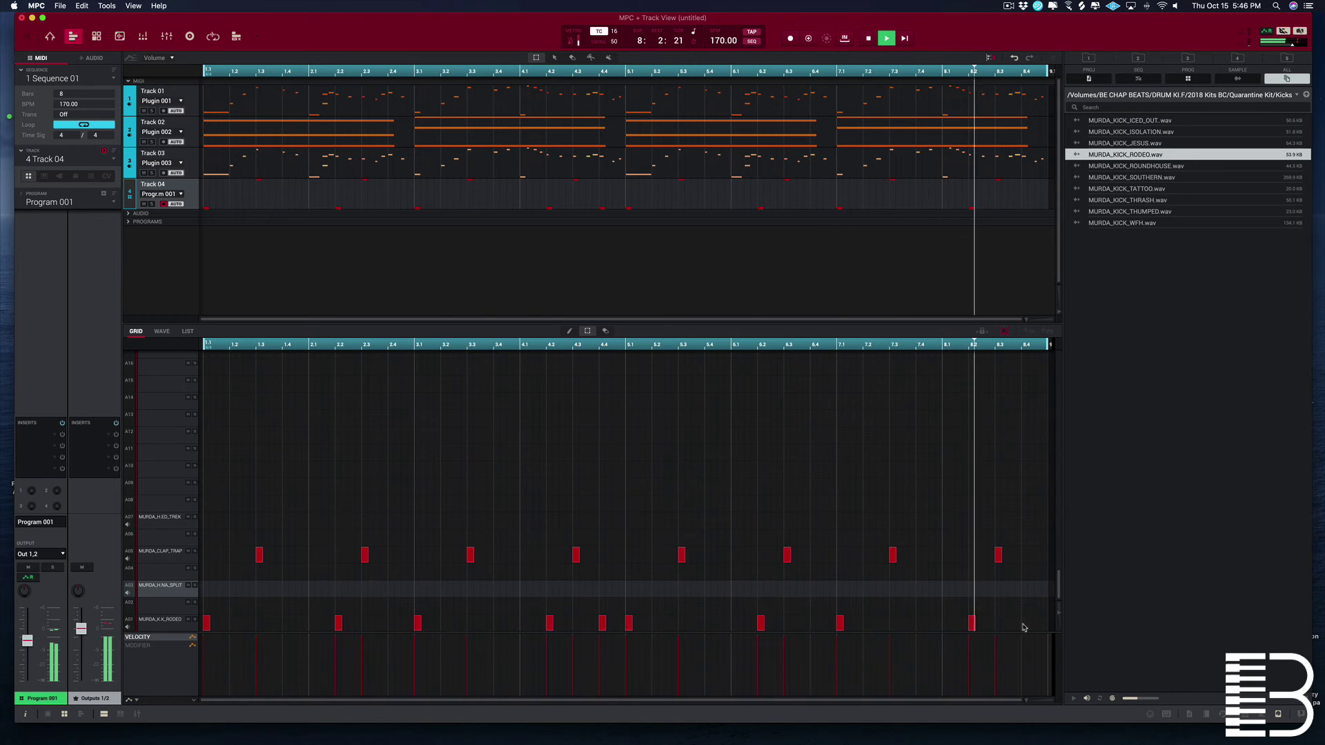
pyautogui.click(1025, 624)
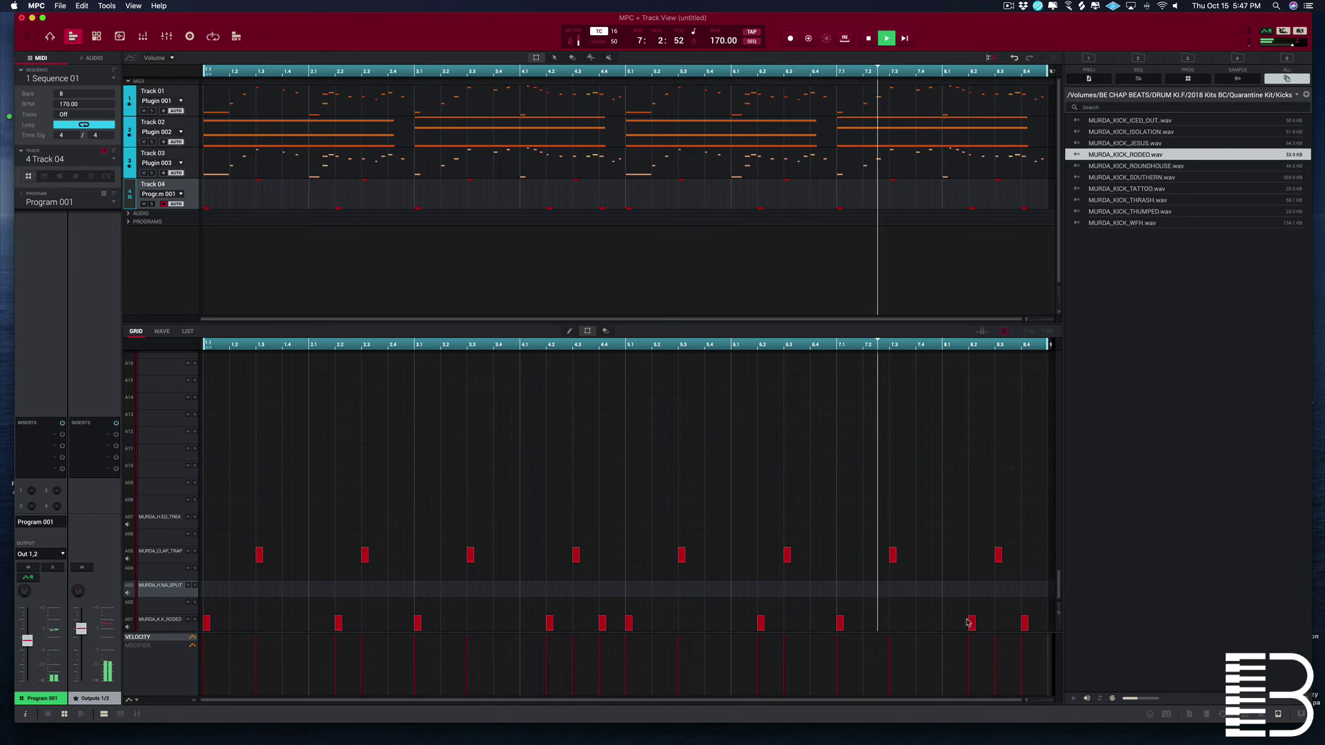
# Step: Add an extra kick half a beat after beat 4 of bar 8 and another on beat 4 of bar 3
pyautogui.click(1010, 623)
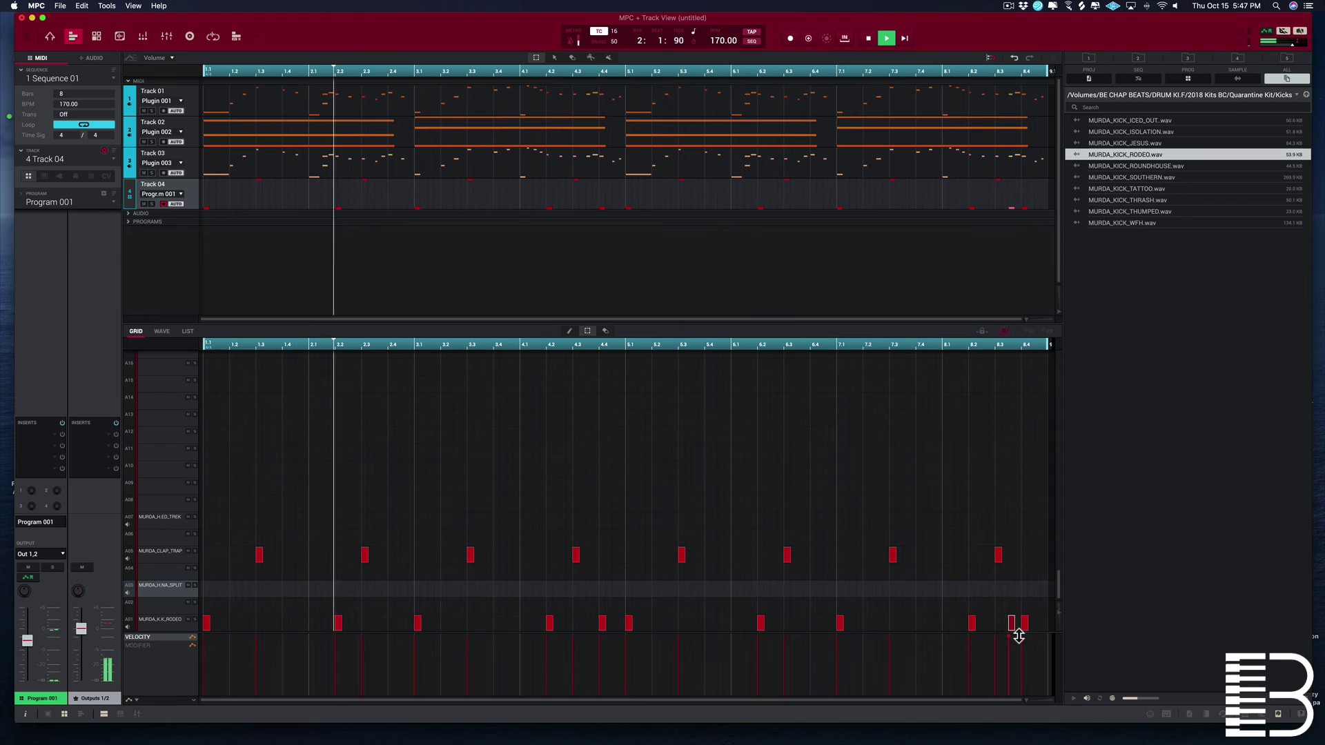
pyautogui.moveTo(1018, 635); pyautogui.dragTo(1044, 635)
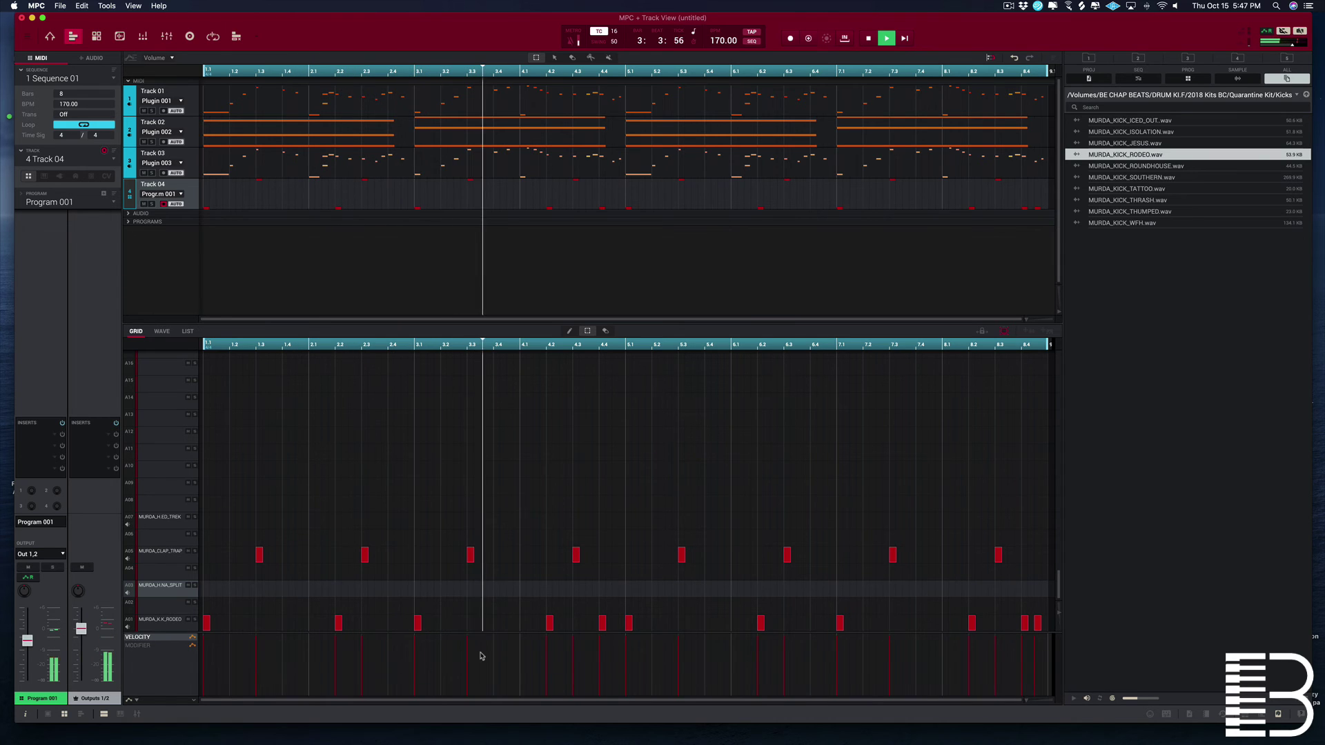
pyautogui.click(496, 625)
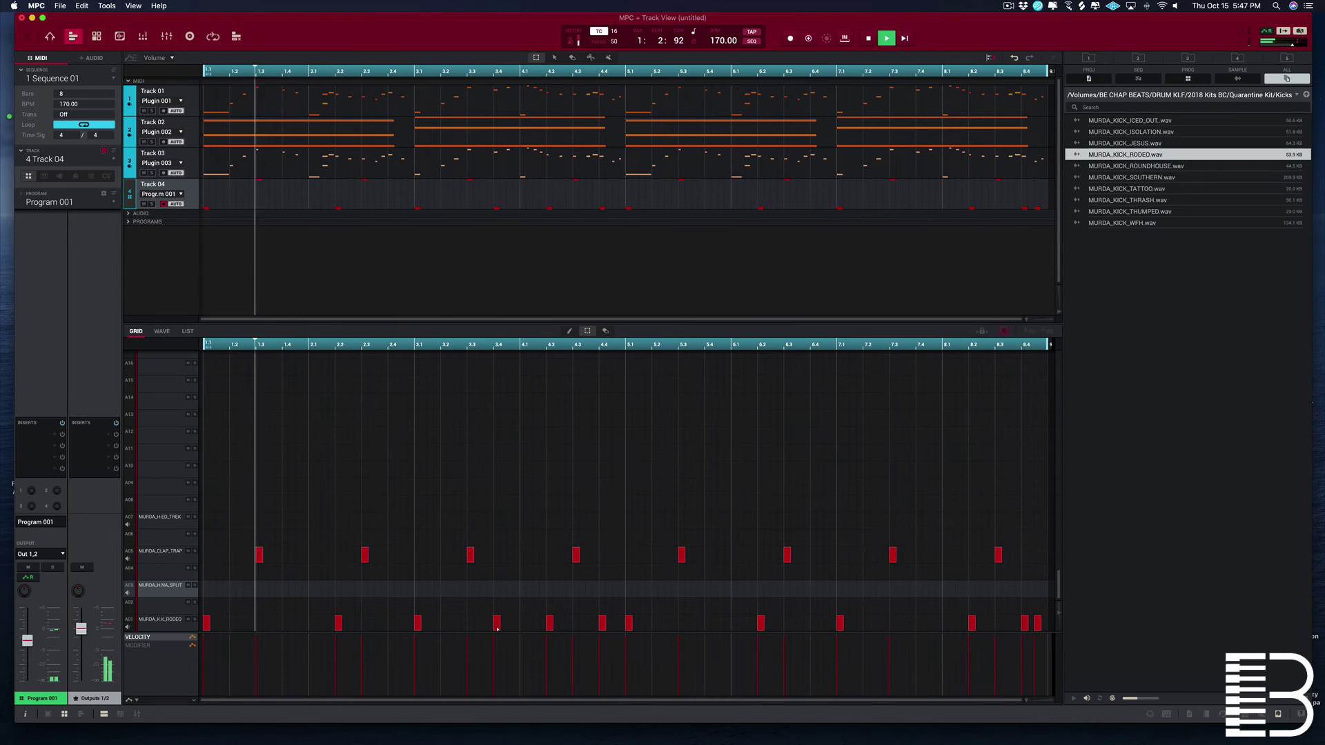
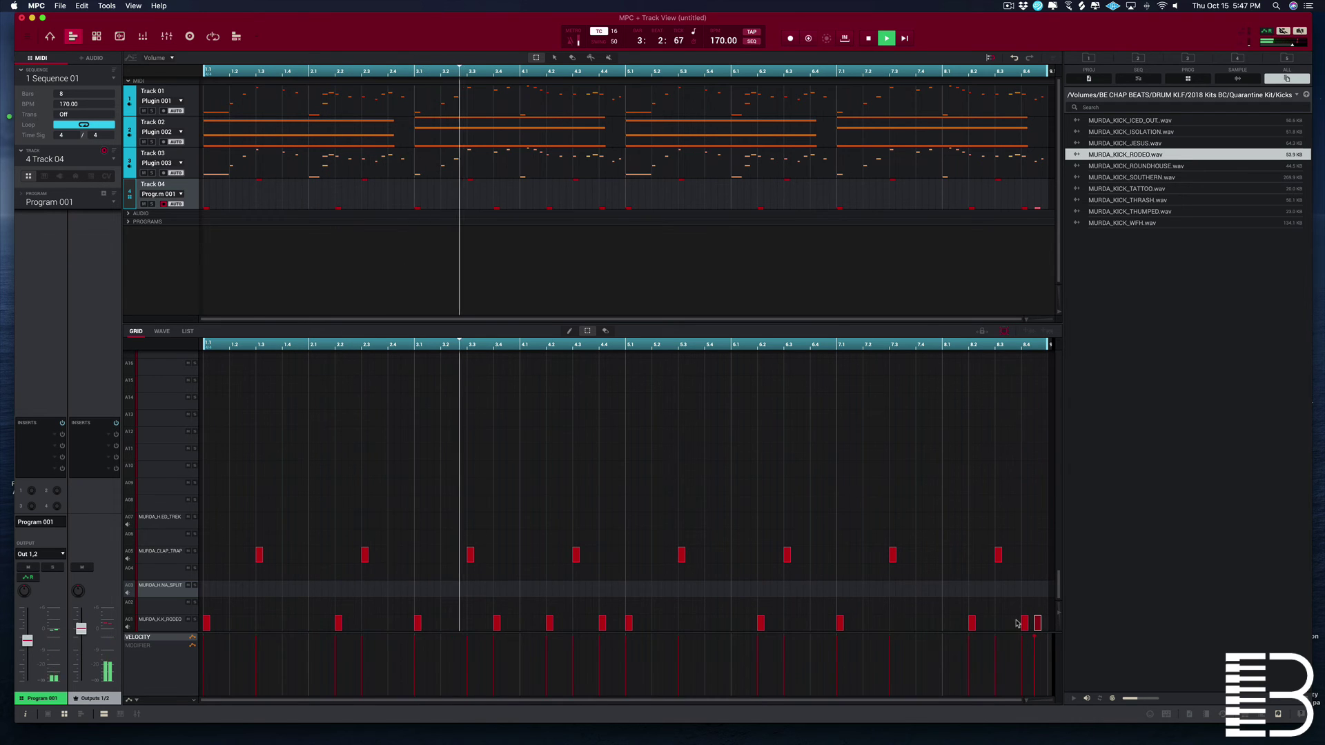
pyautogui.moveTo(1023, 635)
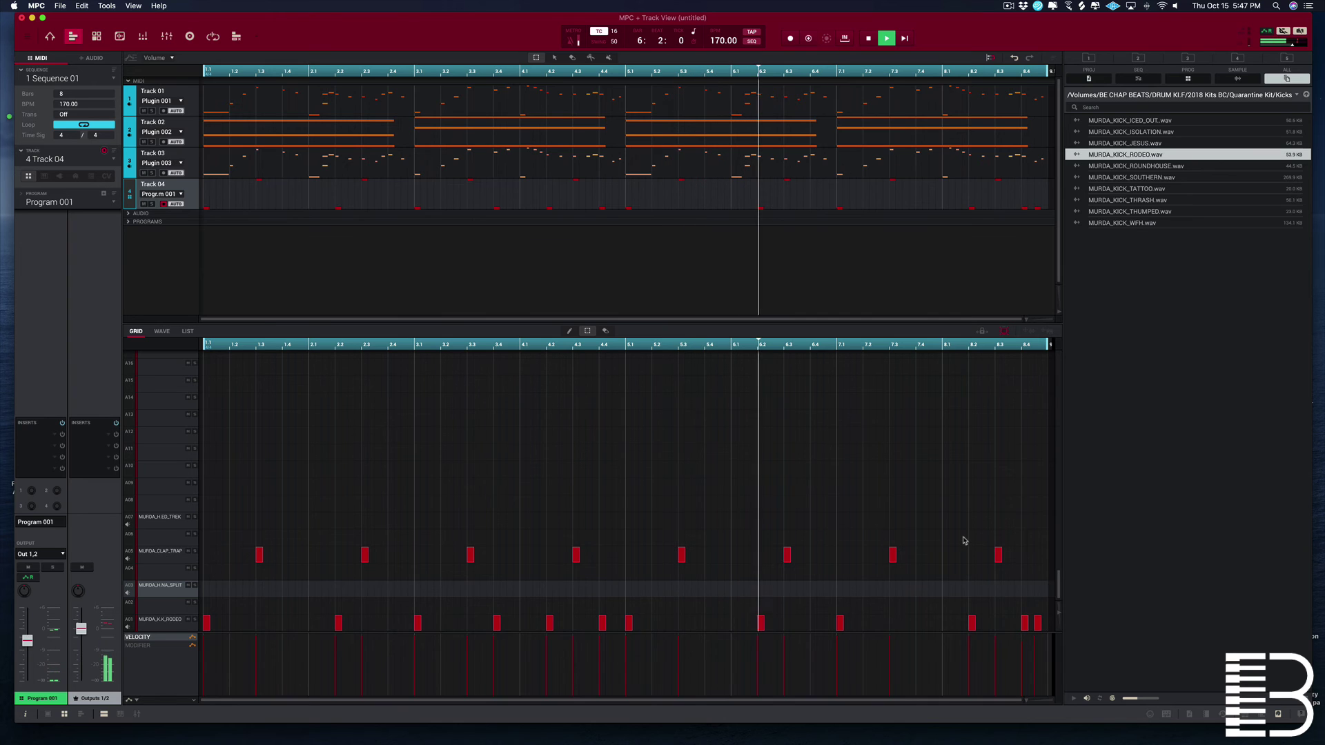
# Step: Place three half-beat hi-hats from beat 1 of bar 1 on pad A03 and a quick three-hit roll from beat 2 of bar 2
pyautogui.click(208, 592)
pyautogui.click(233, 590)
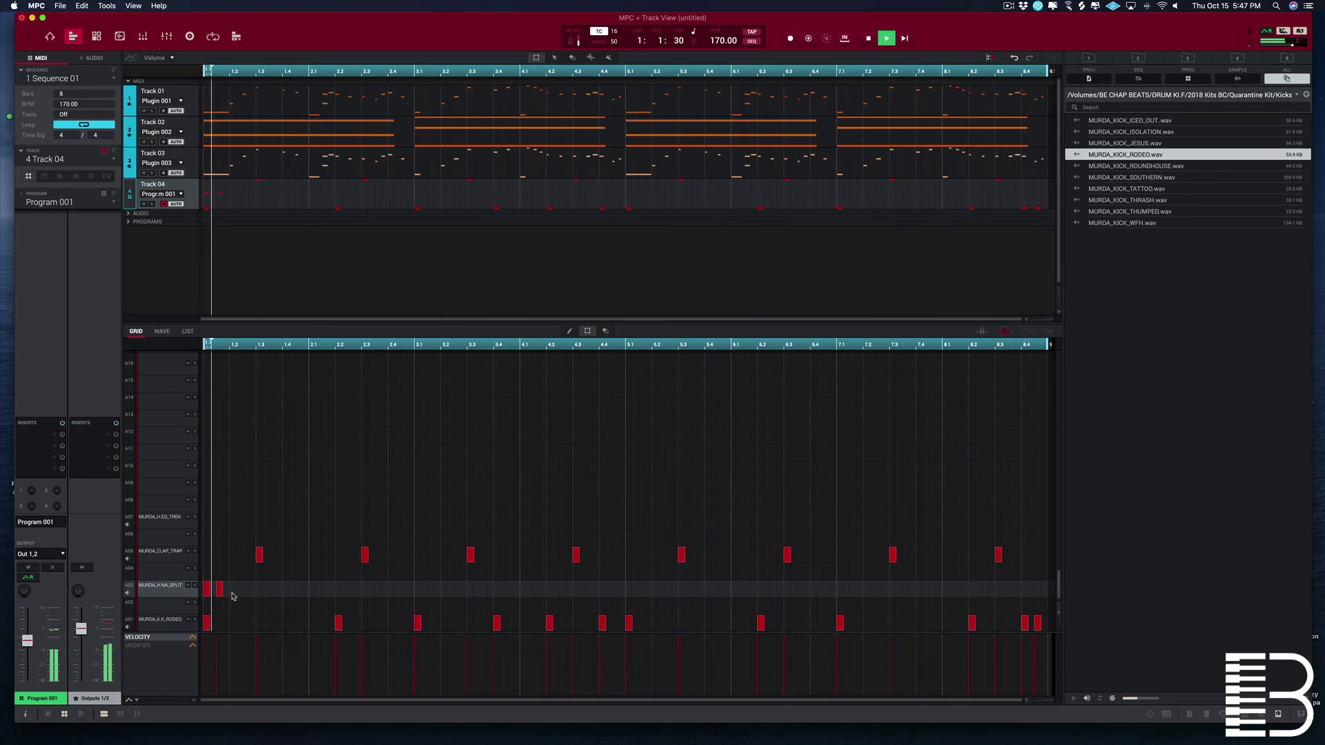
pyautogui.click(338, 589)
pyautogui.click(351, 590)
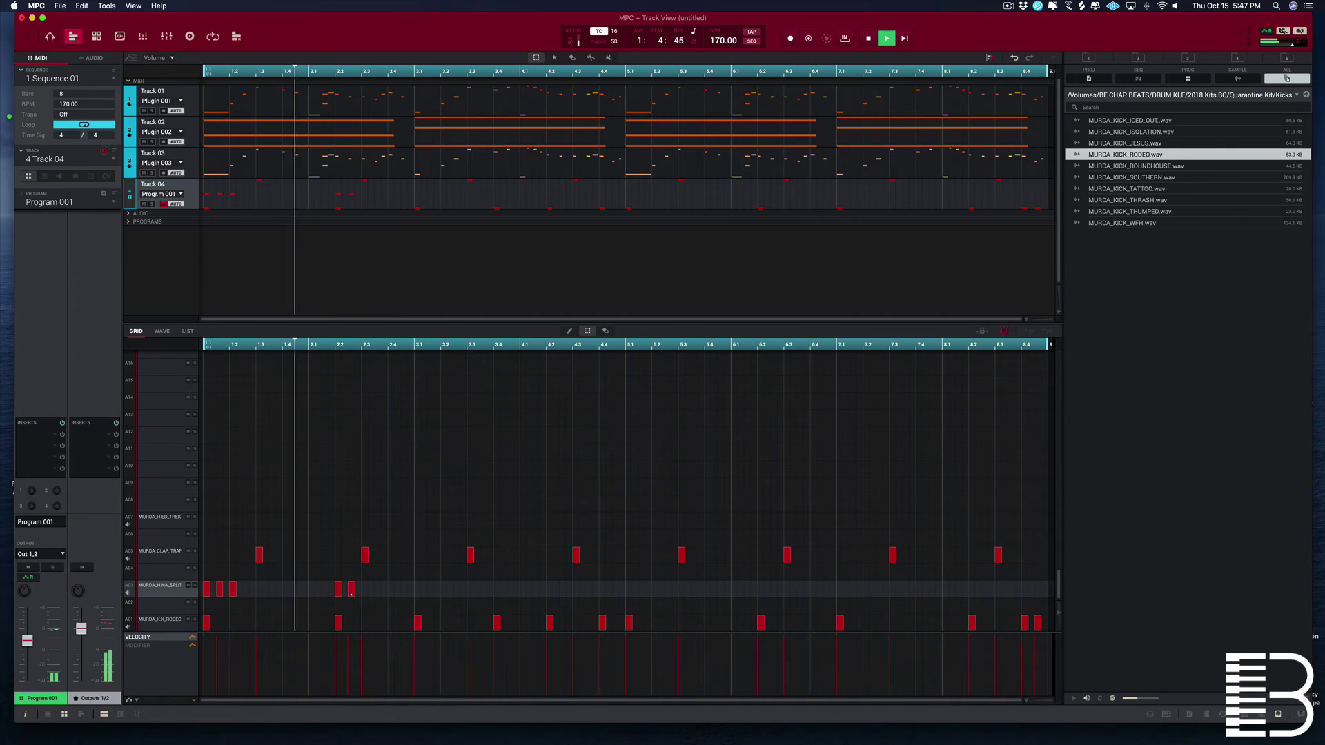
# Step: Add three half-beat hi-hats from the start of bar 3, plus hits on beat 4 of bar 3 and beat 2 of bar 4
pyautogui.click(417, 590)
pyautogui.click(430, 590)
pyautogui.click(443, 590)
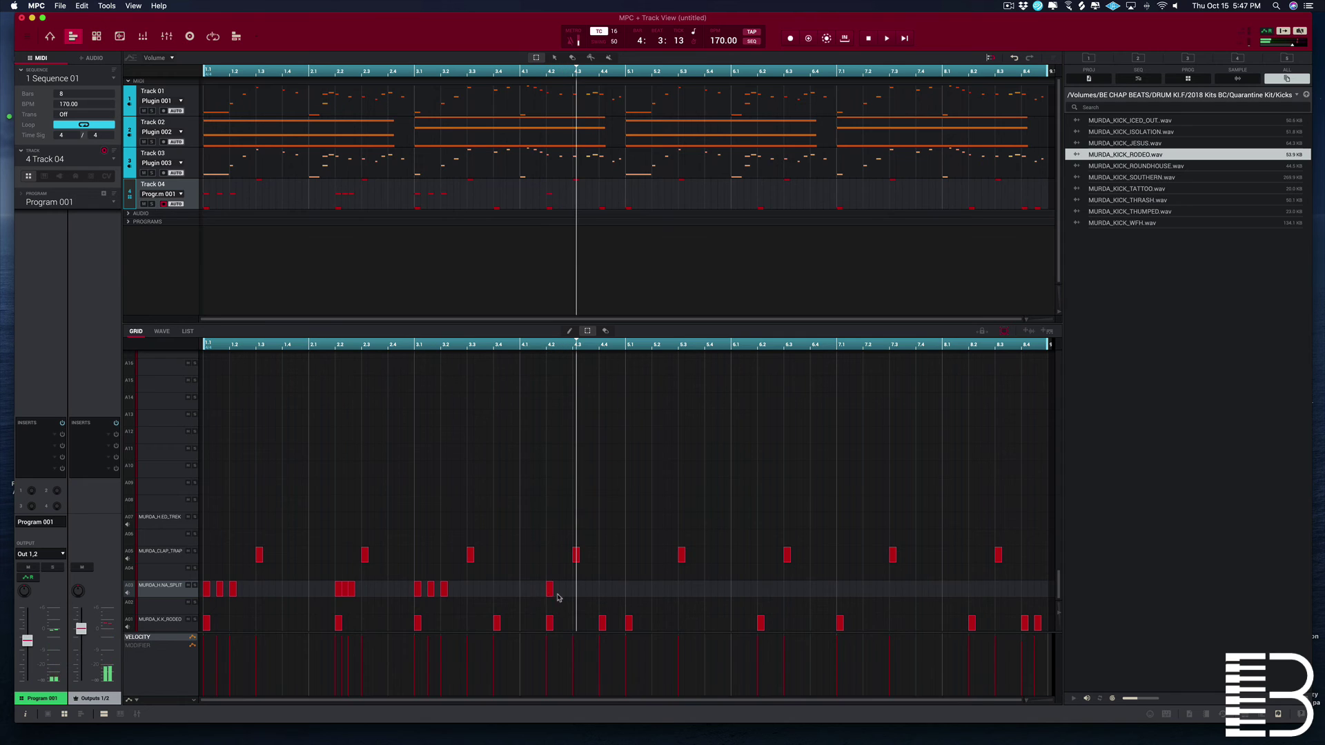
pyautogui.press('space')
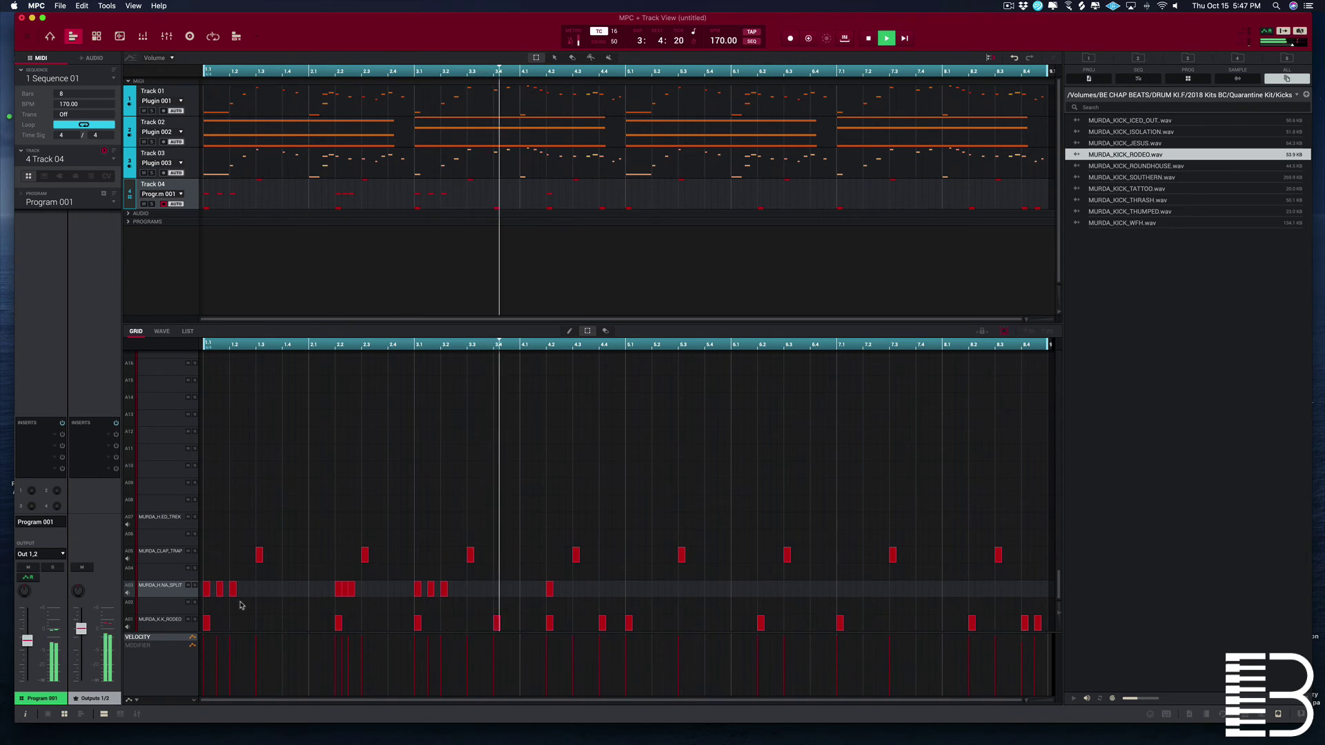
pyautogui.click(497, 591)
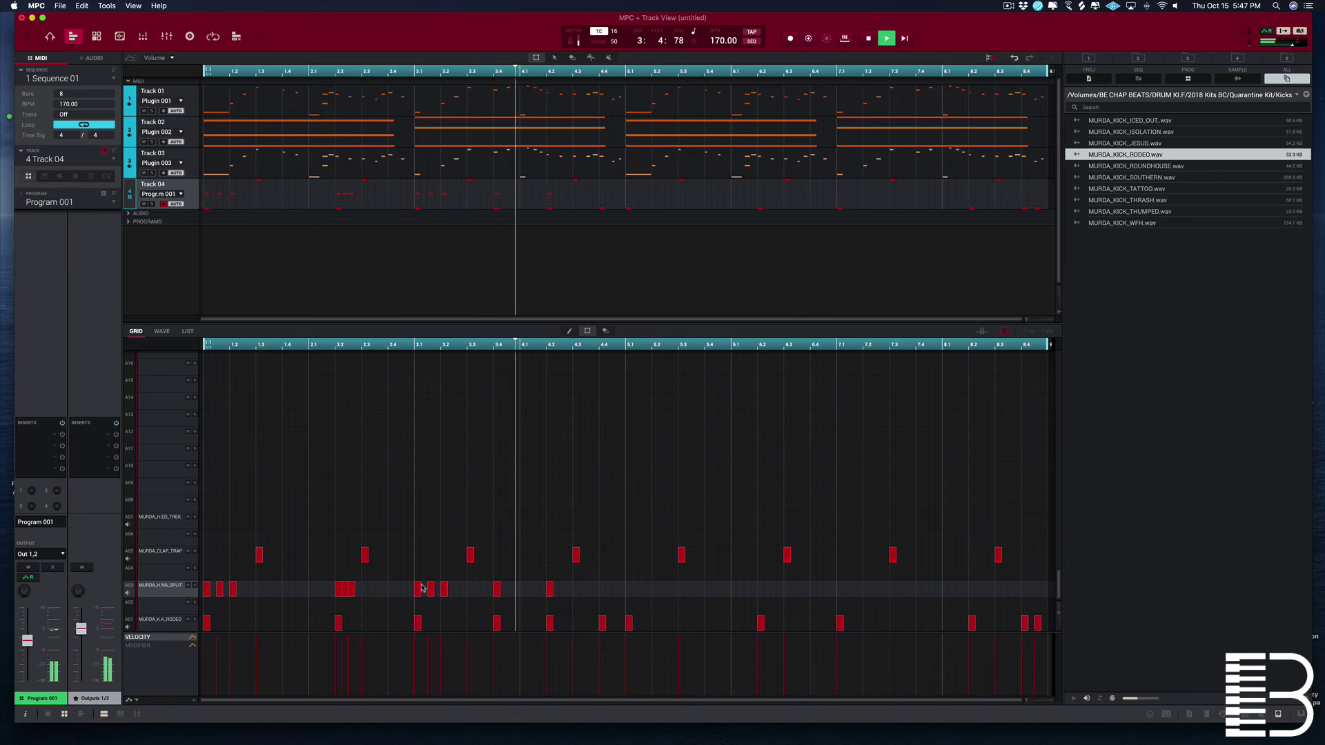
pyautogui.press('space')
# Step: Add three half-beat hi-hats from the start of bar 5, a three-hit roll from beat 2 of bar 6 and a hit on beat 4
pyautogui.click(629, 589)
pyautogui.click(655, 589)
pyautogui.press('space')
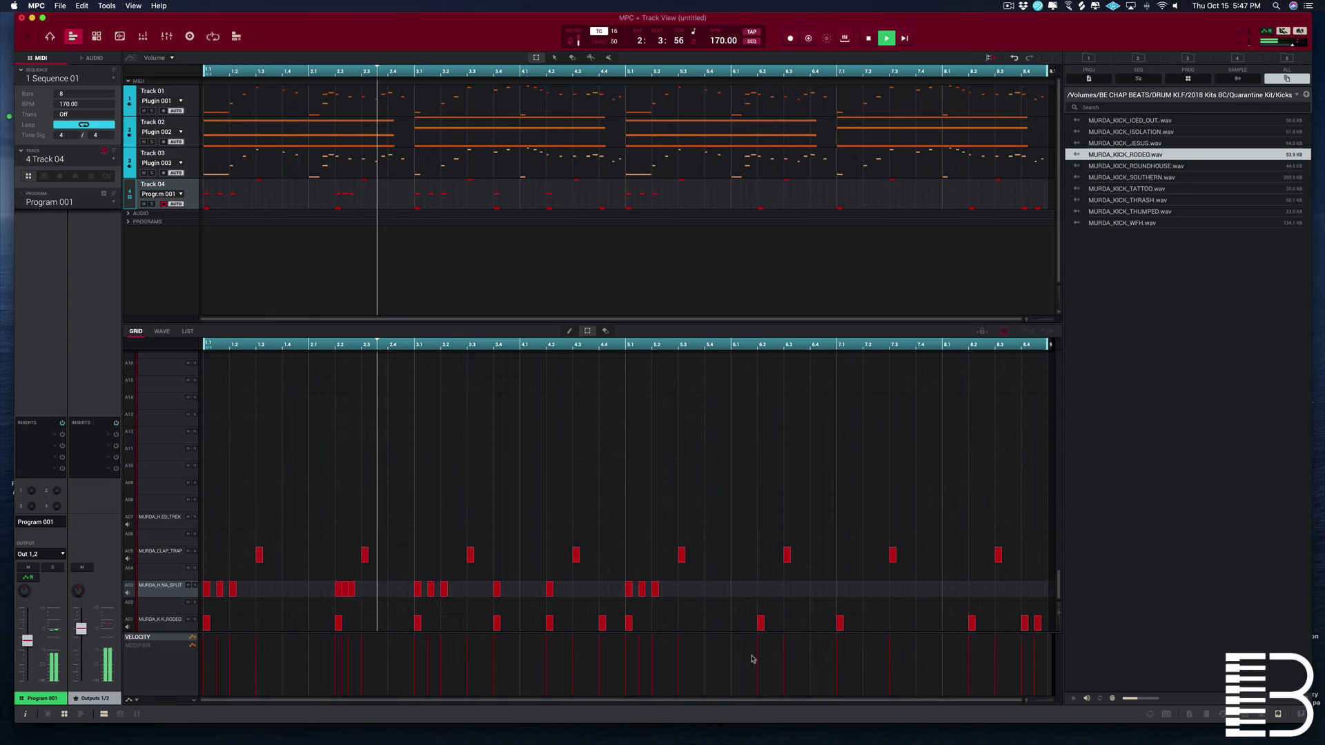
pyautogui.click(760, 589)
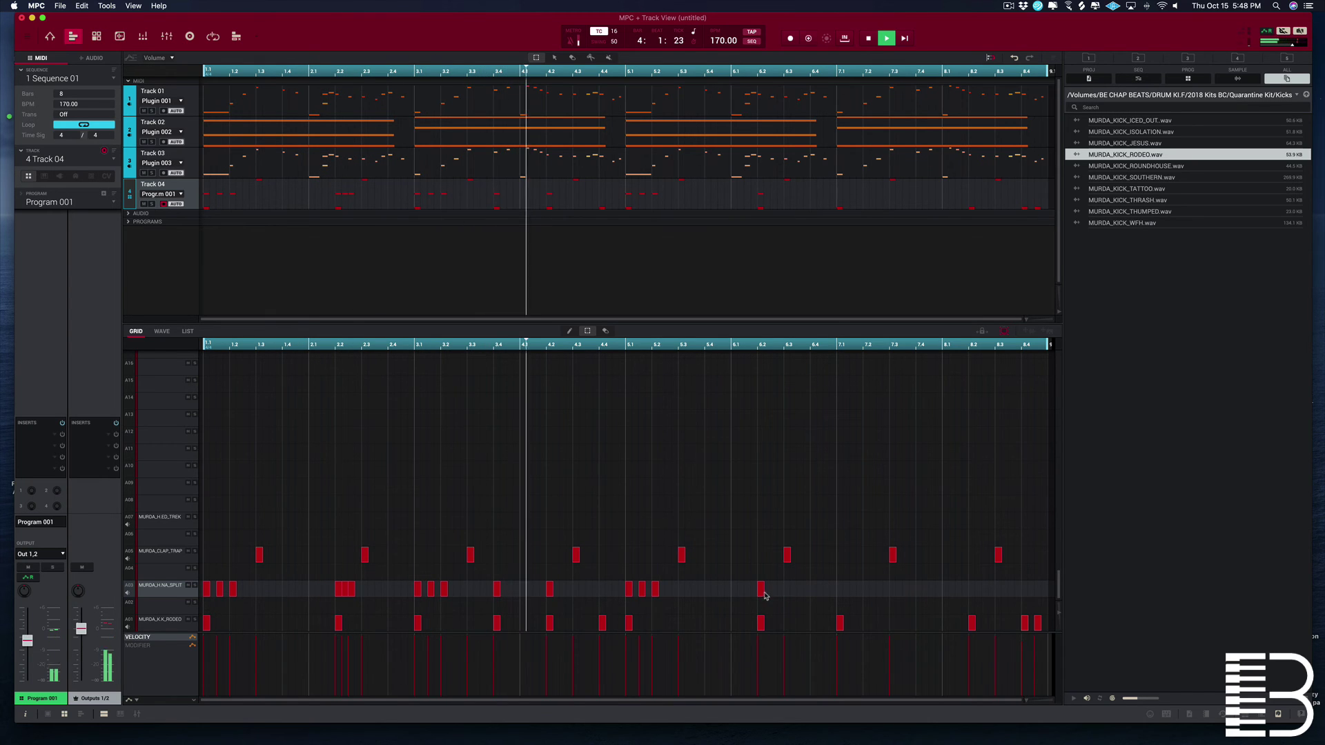
pyautogui.click(767, 589)
pyautogui.click(773, 589)
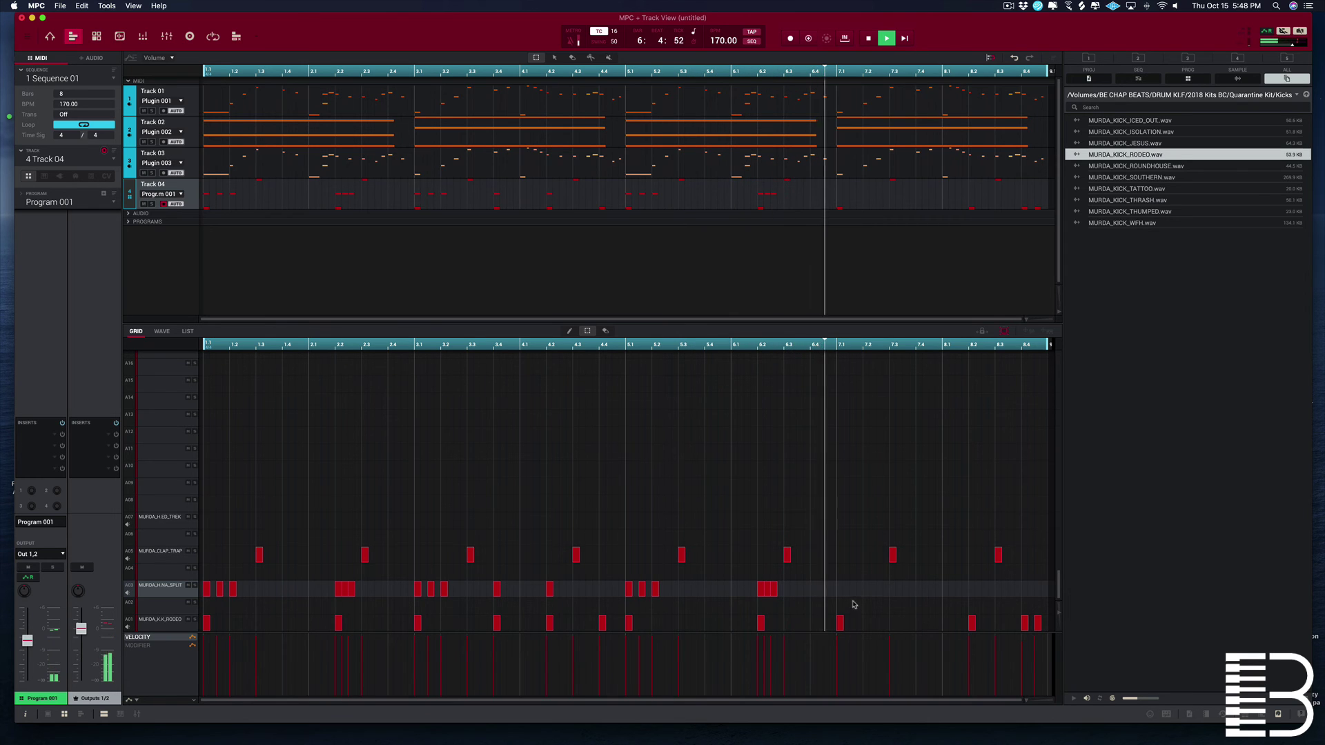
pyautogui.click(813, 590)
# Step: Place three half-beat hi-hats from the start of bar 7 and a single hit on beat 4 of that bar
pyautogui.press('space')
pyautogui.press('space')
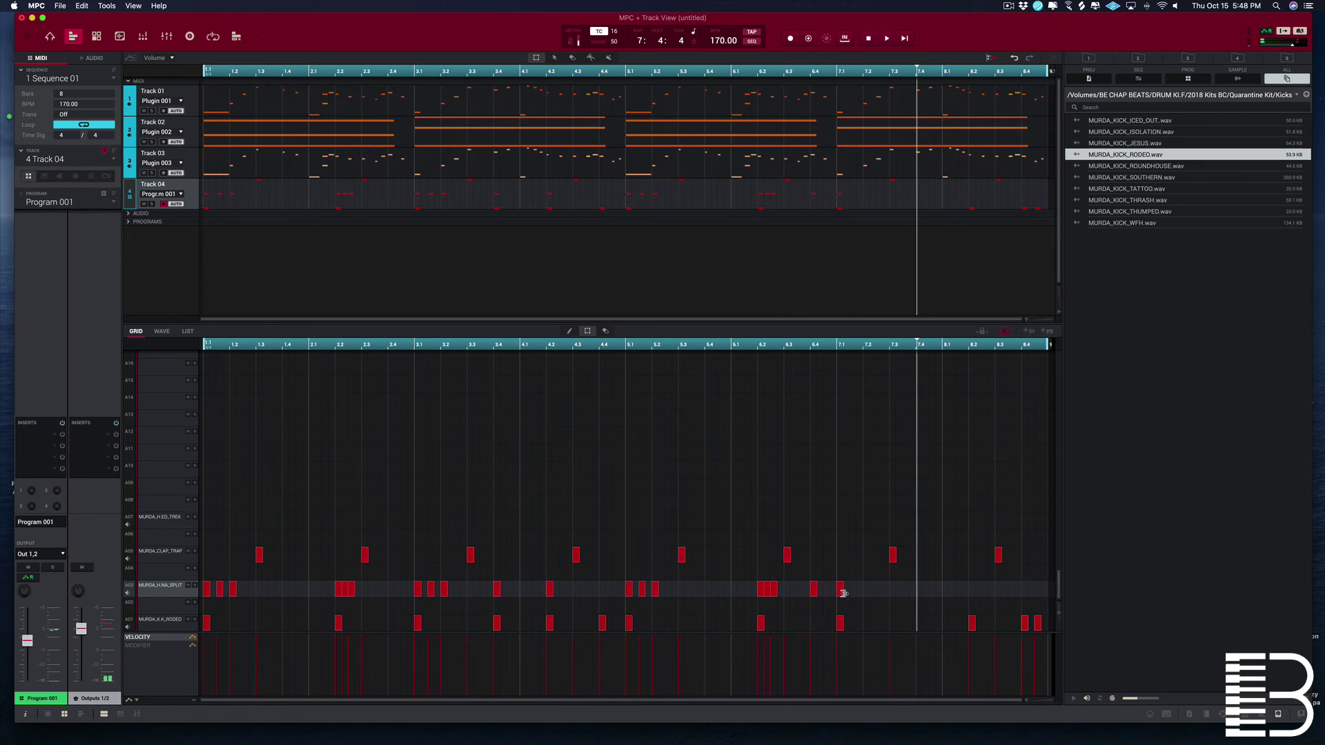
pyautogui.click(854, 591)
pyautogui.press('space')
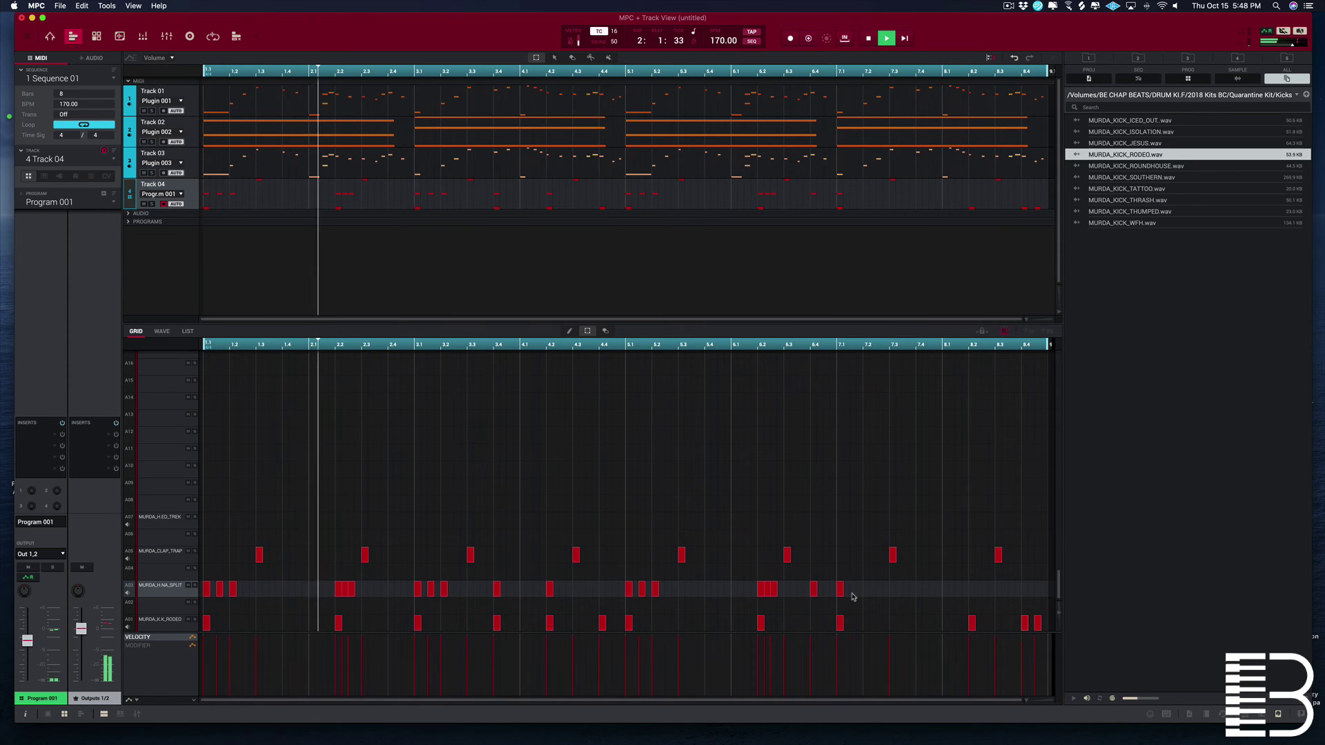
pyautogui.click(866, 590)
pyautogui.click(919, 589)
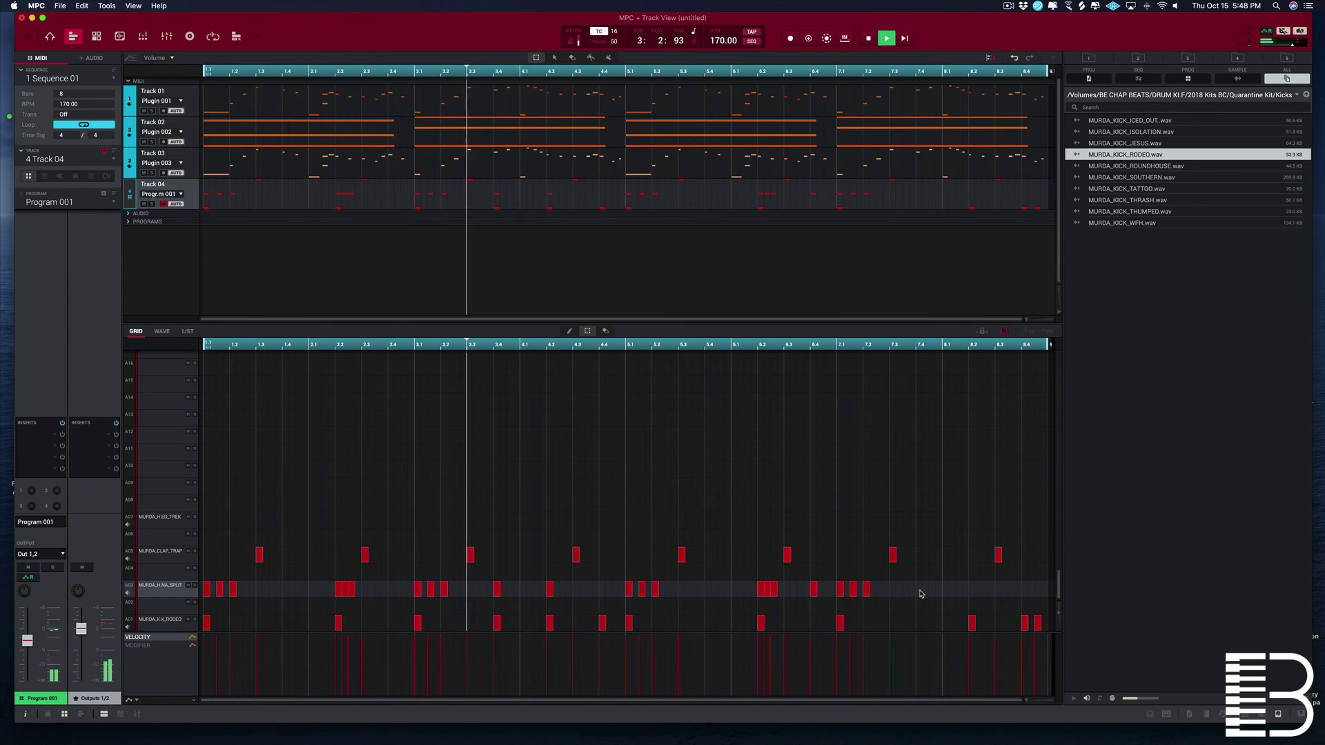
# Step: Add hi-hats on beats 2 and 4 of bar 8 and delete the kick after beat 4 of that bar
pyautogui.click(969, 590)
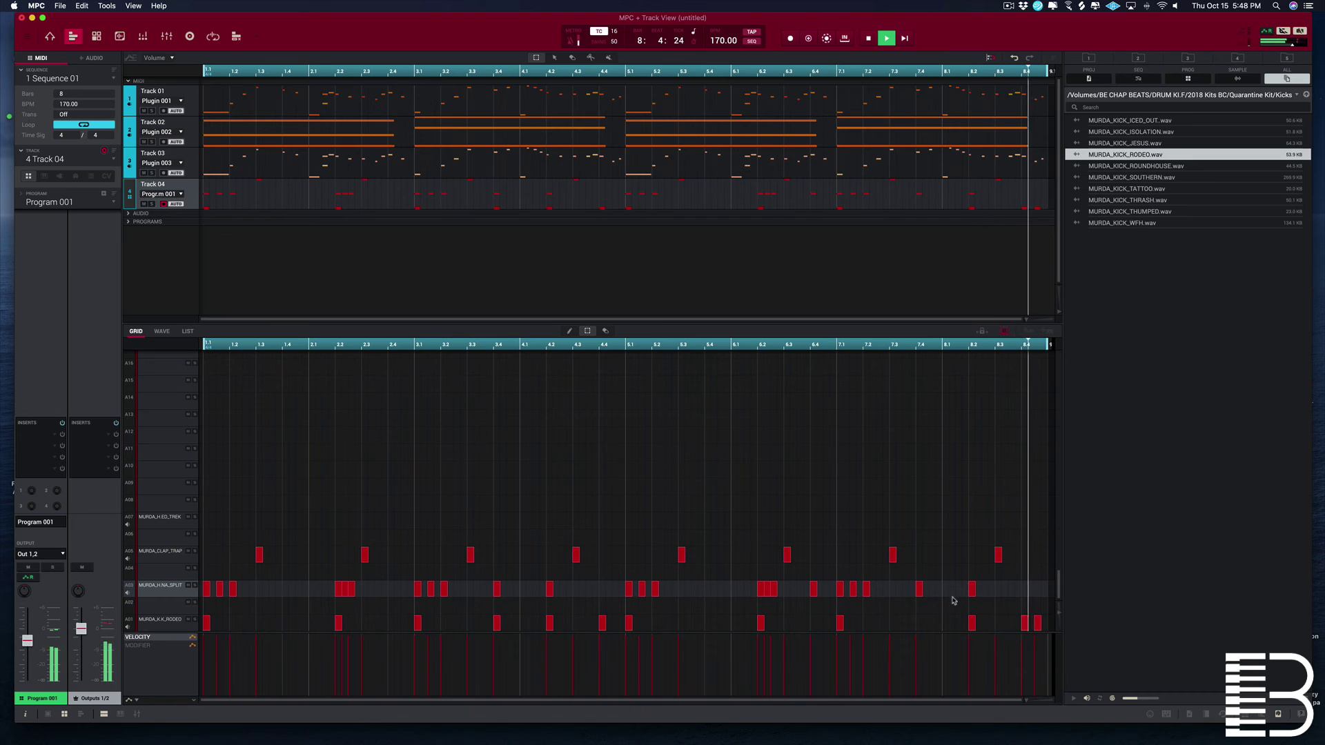
pyautogui.click(1026, 589)
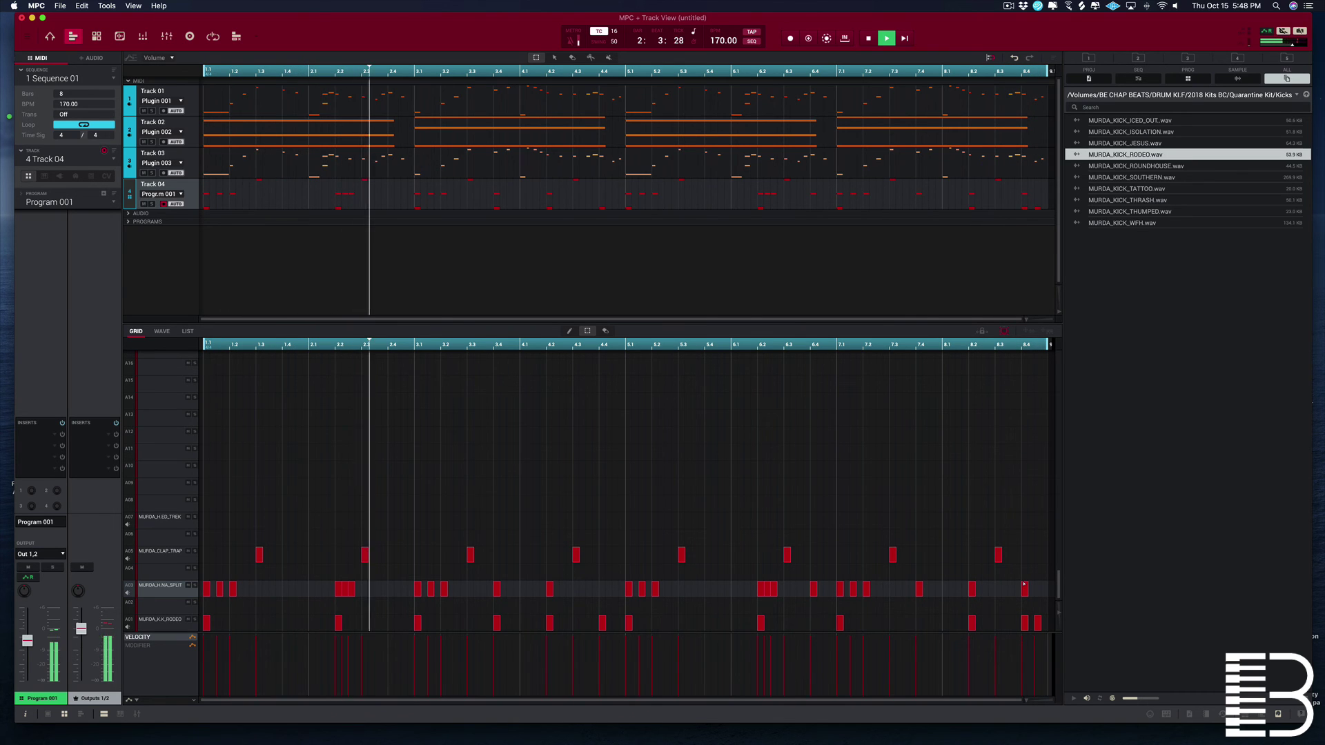
pyautogui.click(1022, 586)
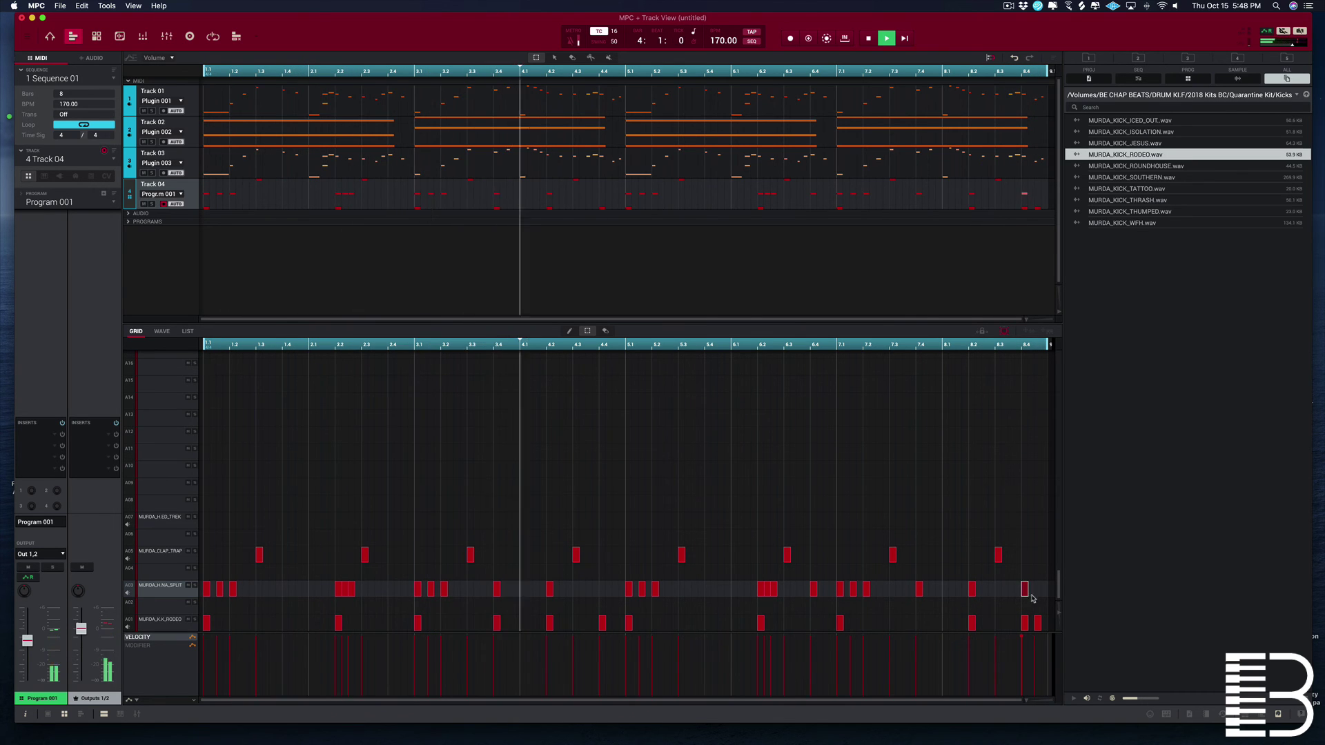
pyautogui.click(1038, 623)
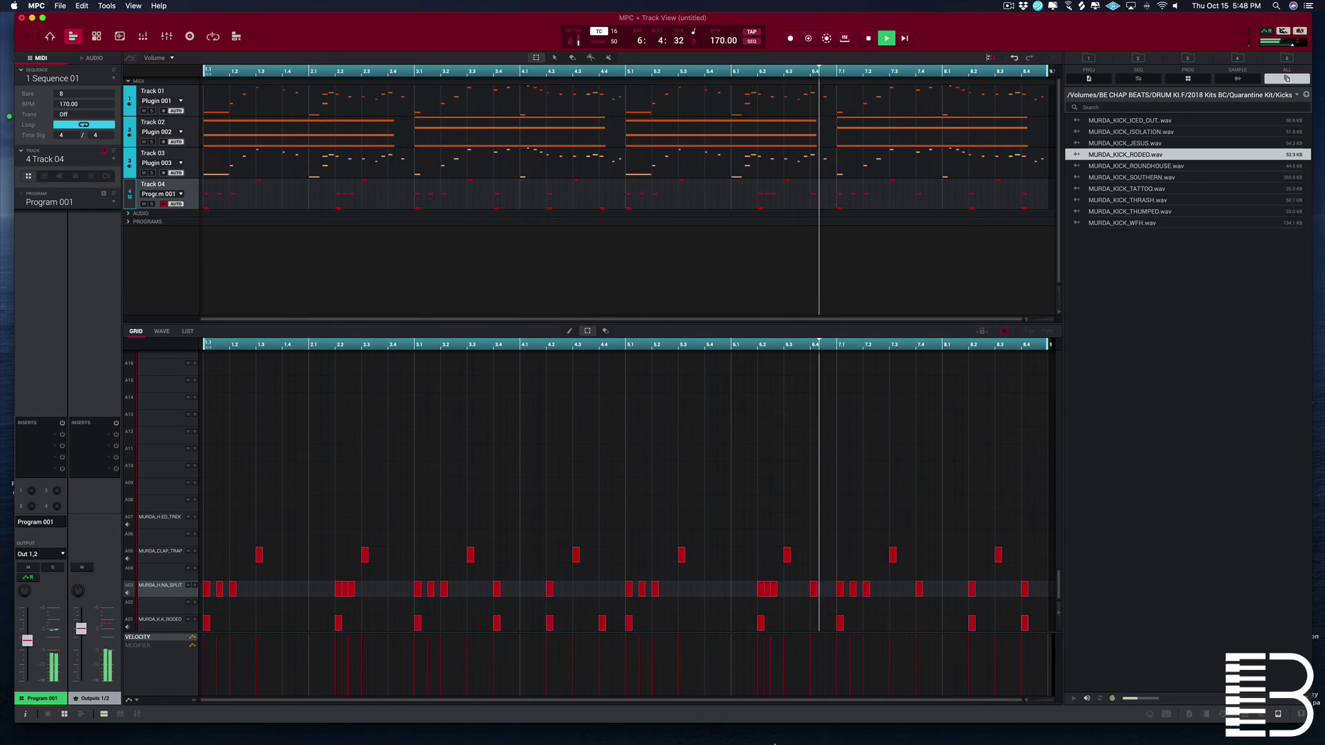
pyautogui.moveTo(773, 743)
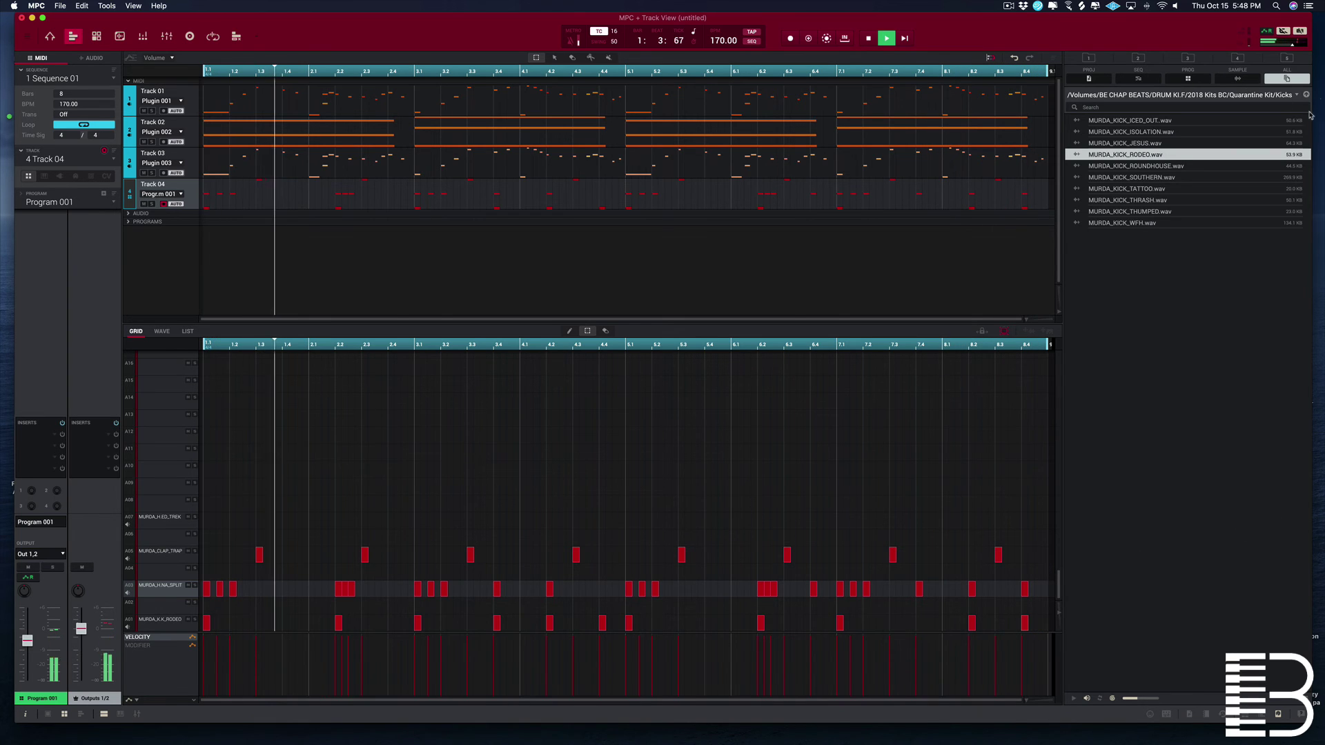
# Step: Stop the sequence and audition the samples in the Quarantine Kit's 808 folder, including DIOR, GOYARD, TRUNK, SLIDES and BLACKBALL
pyautogui.click(1139, 144)
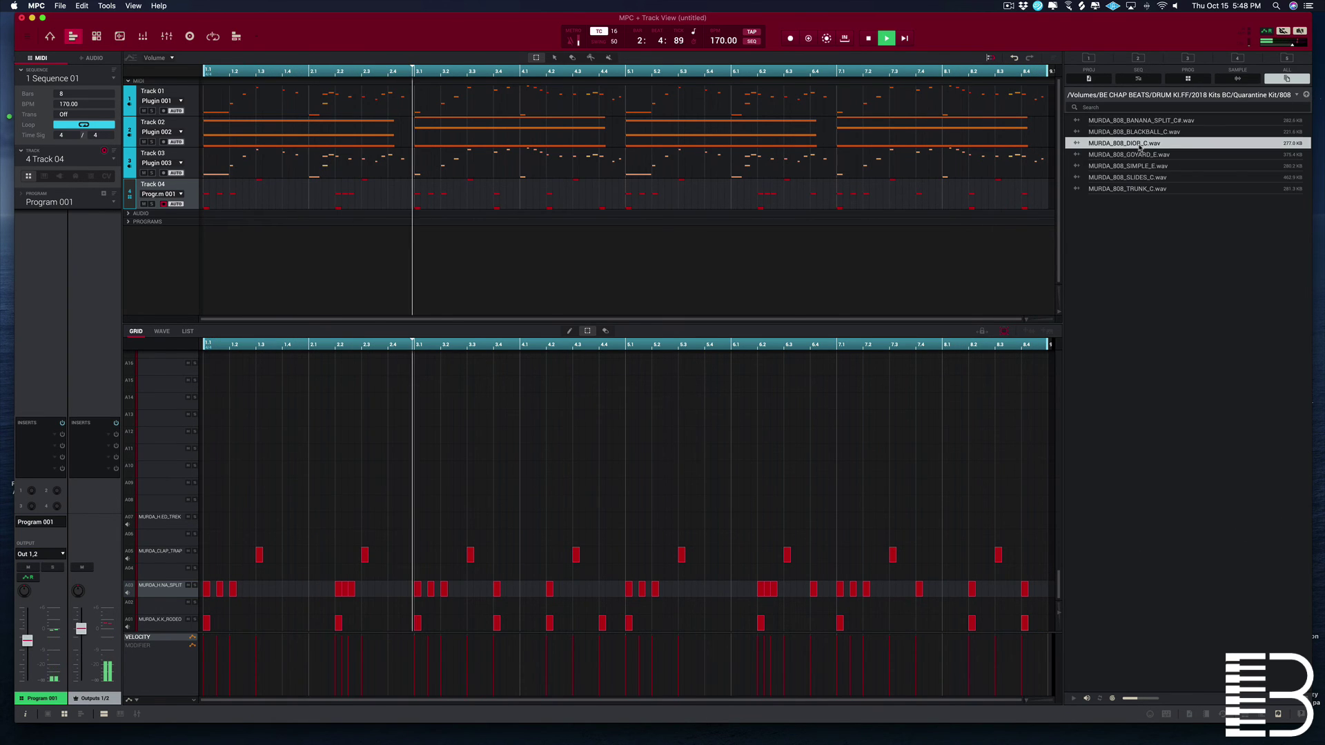
pyautogui.press('space')
pyautogui.click(1156, 157)
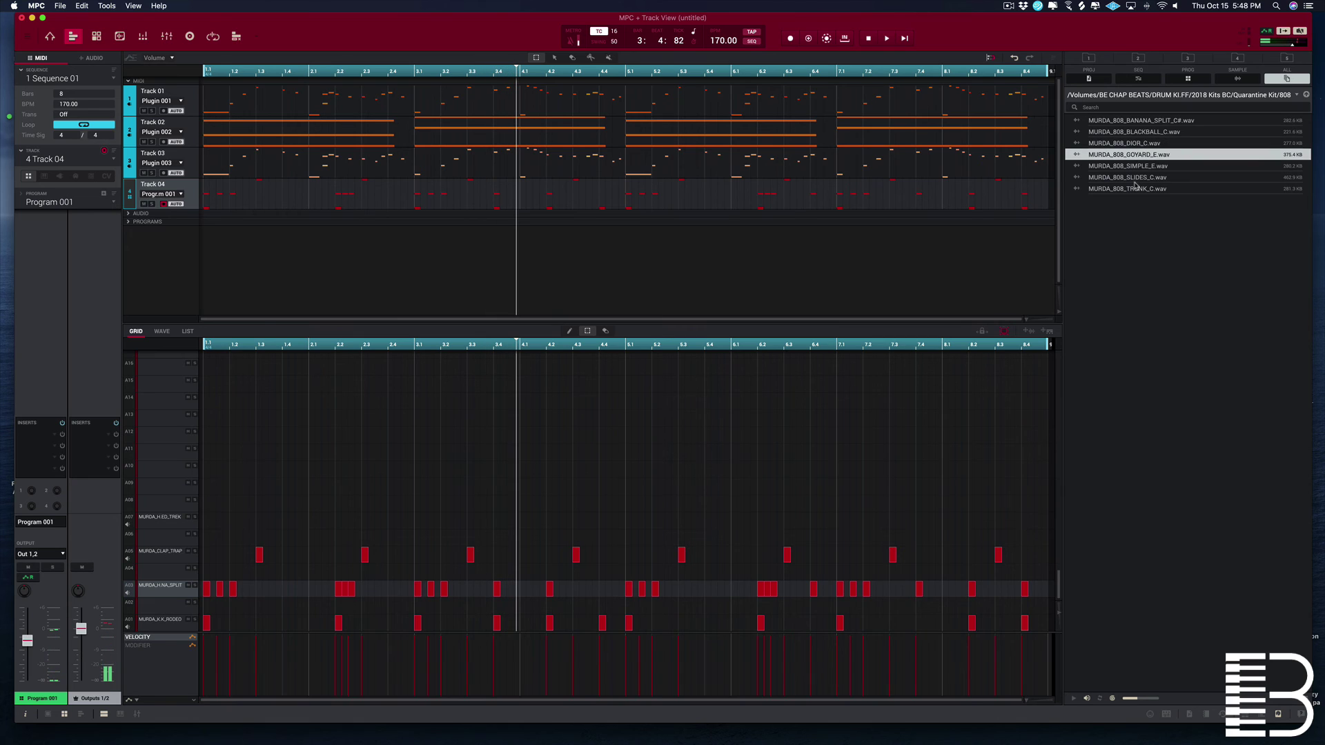
pyautogui.click(1137, 187)
pyautogui.click(1150, 178)
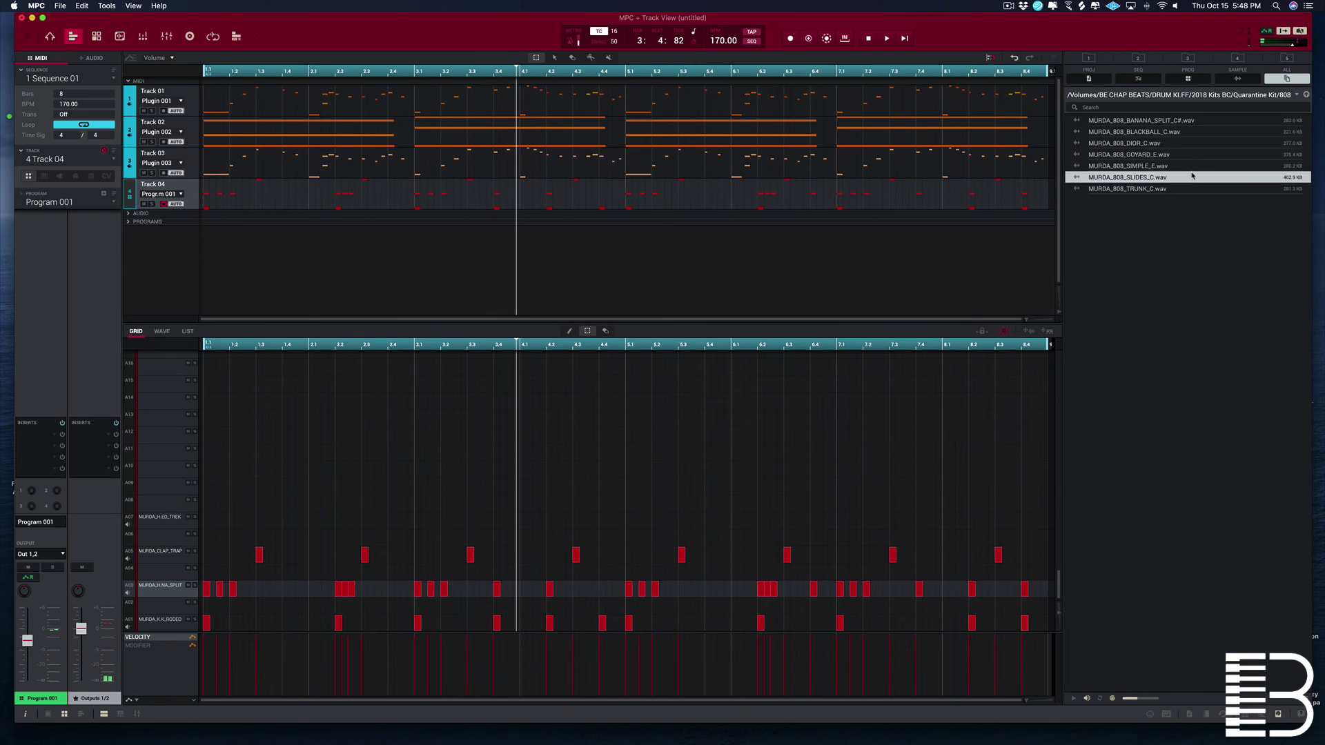
pyautogui.press('space')
pyautogui.press('space')
pyautogui.click(1176, 132)
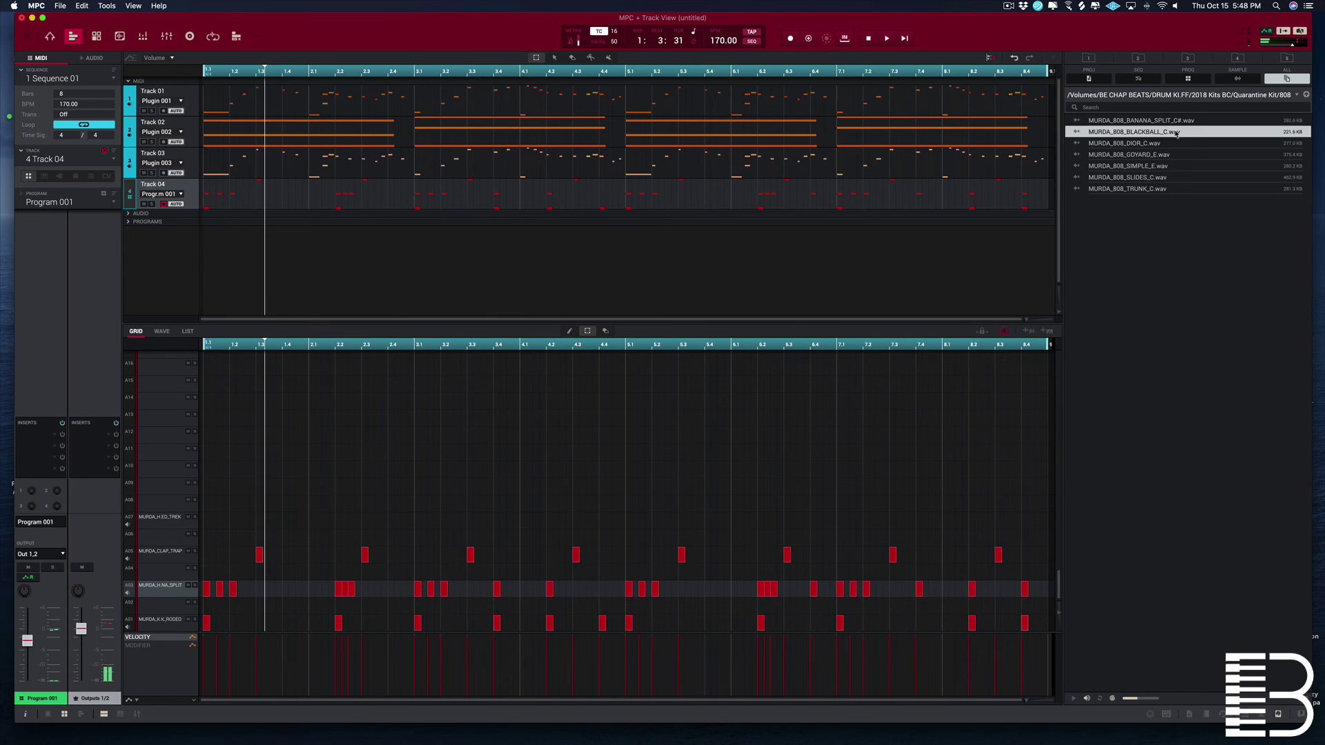
# Step: Load MURDA_808_DIOR_C on pad A09 and place hits on bar 1 beat 1, bar 2 beat 2, bar 3 beat 1 and bar 4 beat 2
pyautogui.moveTo(1166, 143); pyautogui.dragTo(143, 484)
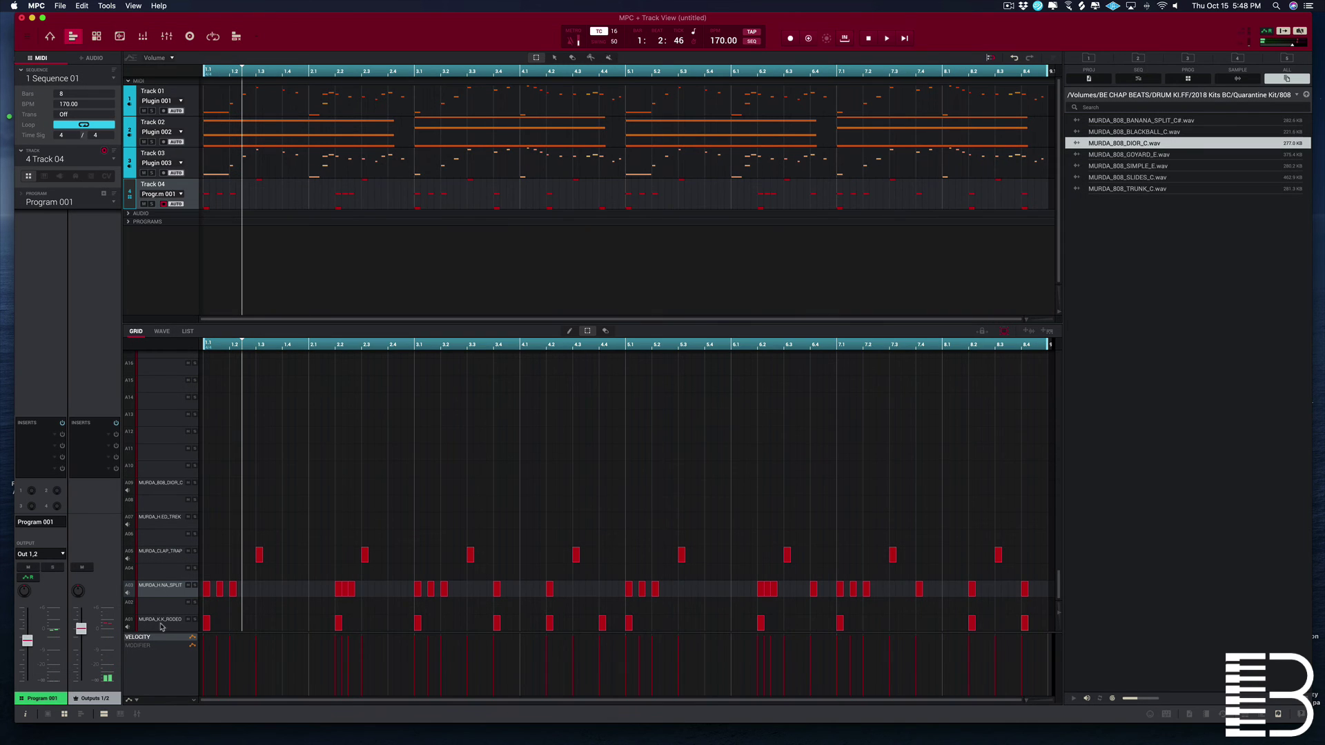
pyautogui.click(207, 487)
pyautogui.press('space')
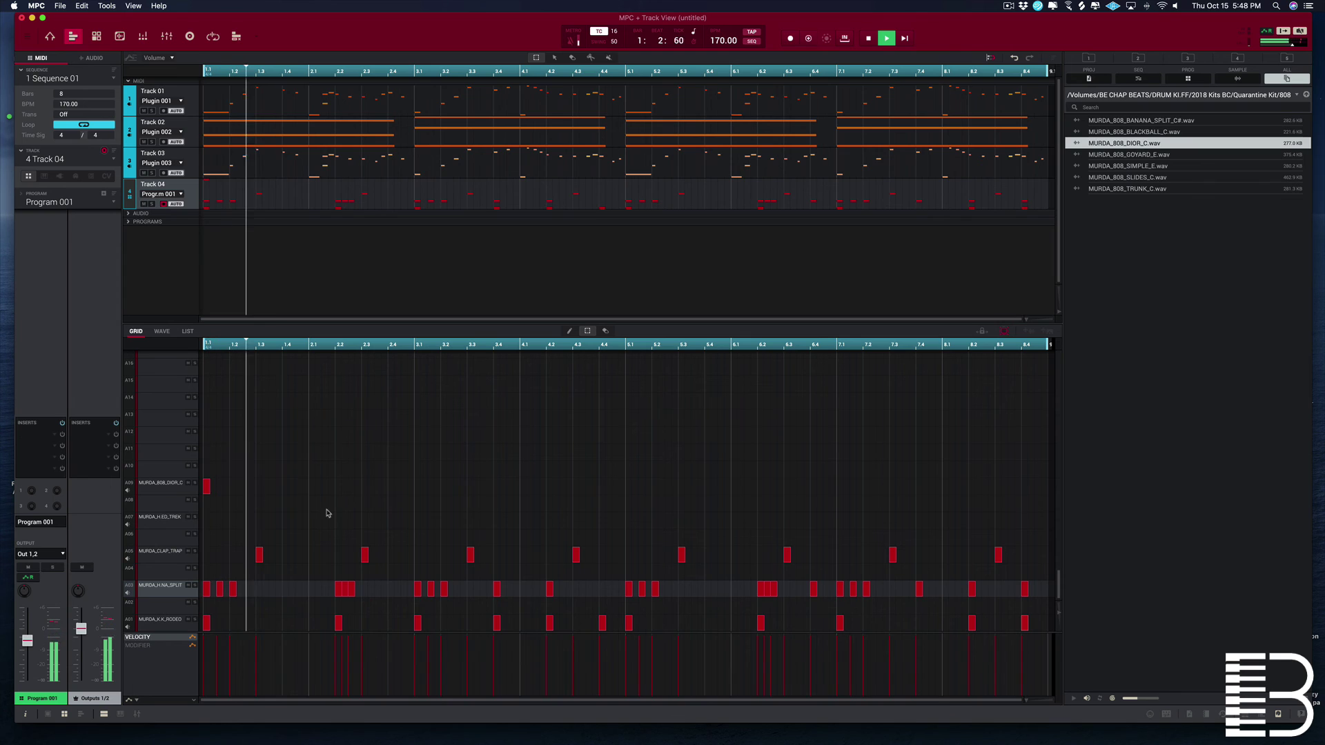
pyautogui.click(338, 490)
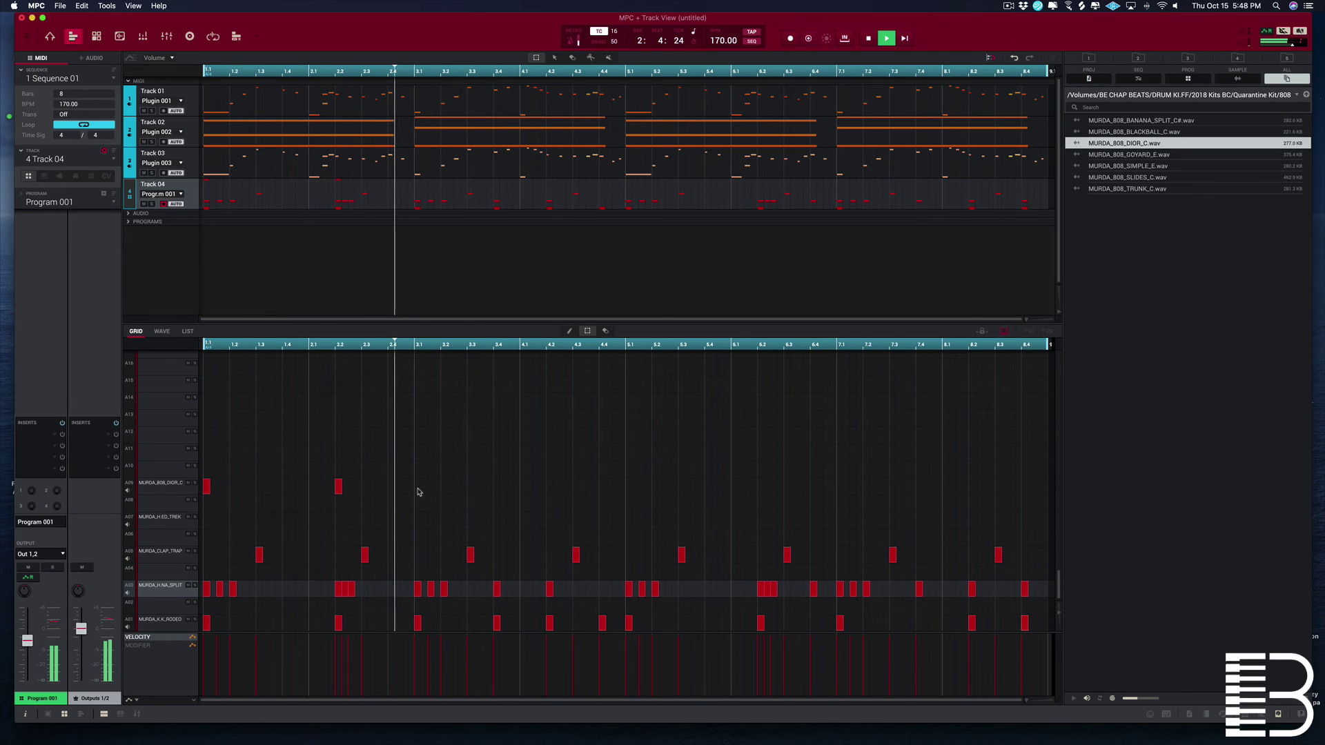
pyautogui.click(418, 490)
pyautogui.click(550, 489)
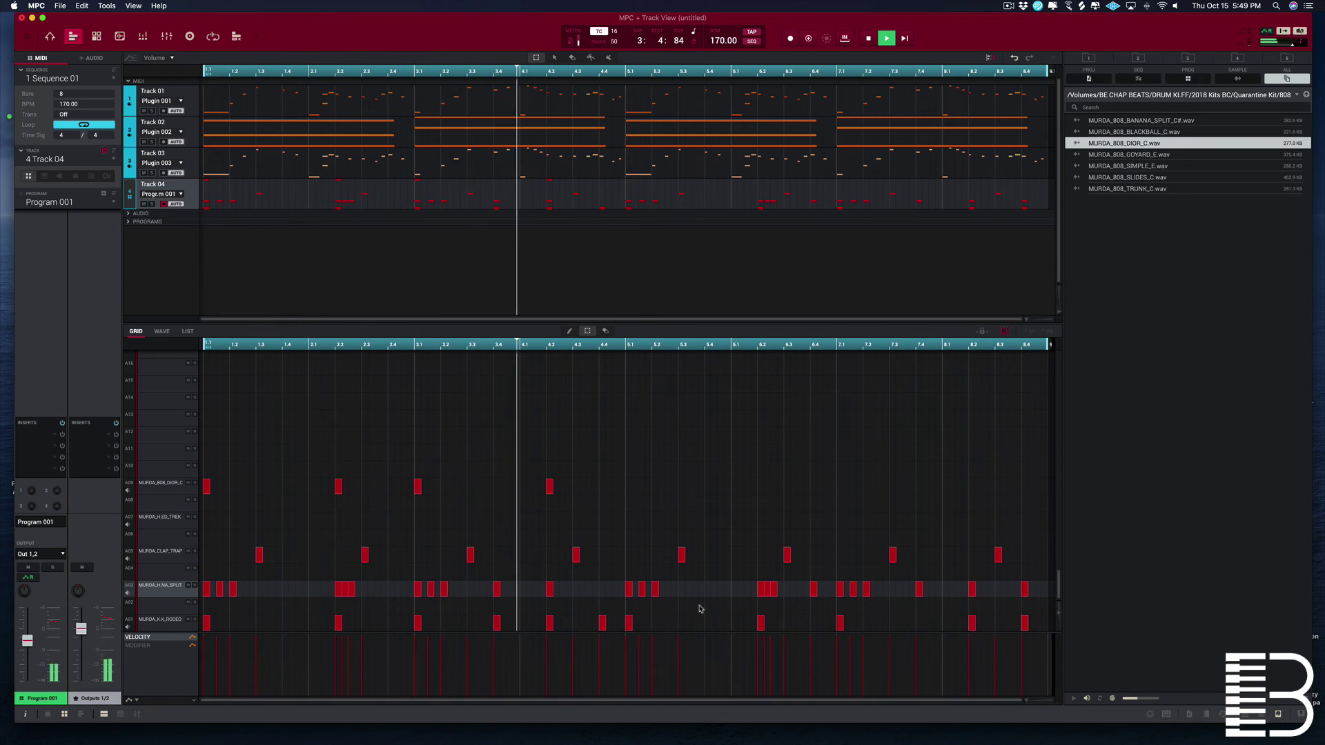
# Step: Add DIOR 808 hits on bar 5 beat 1, bar 6 beat 2, bar 7 beat 1 and bar 8 beats 2 and 4
pyautogui.click(628, 485)
pyautogui.click(760, 488)
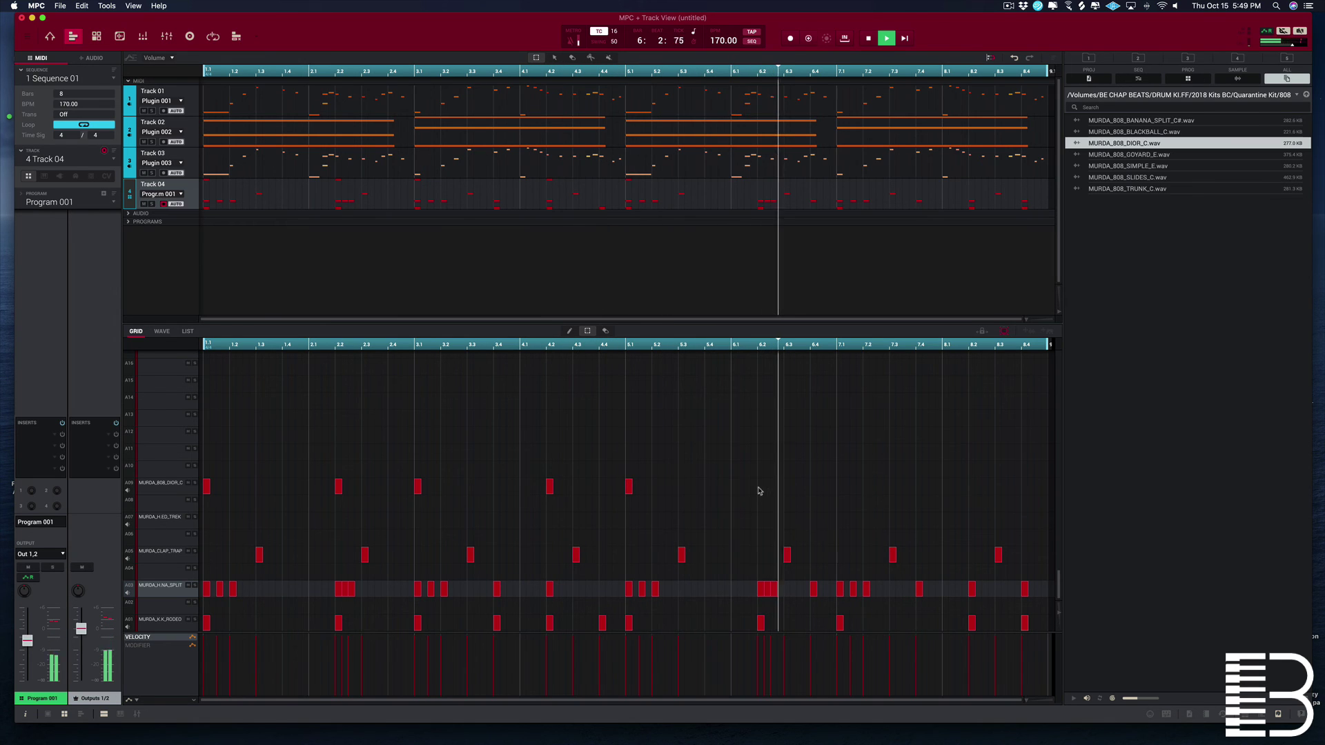
pyautogui.click(840, 486)
pyautogui.click(972, 486)
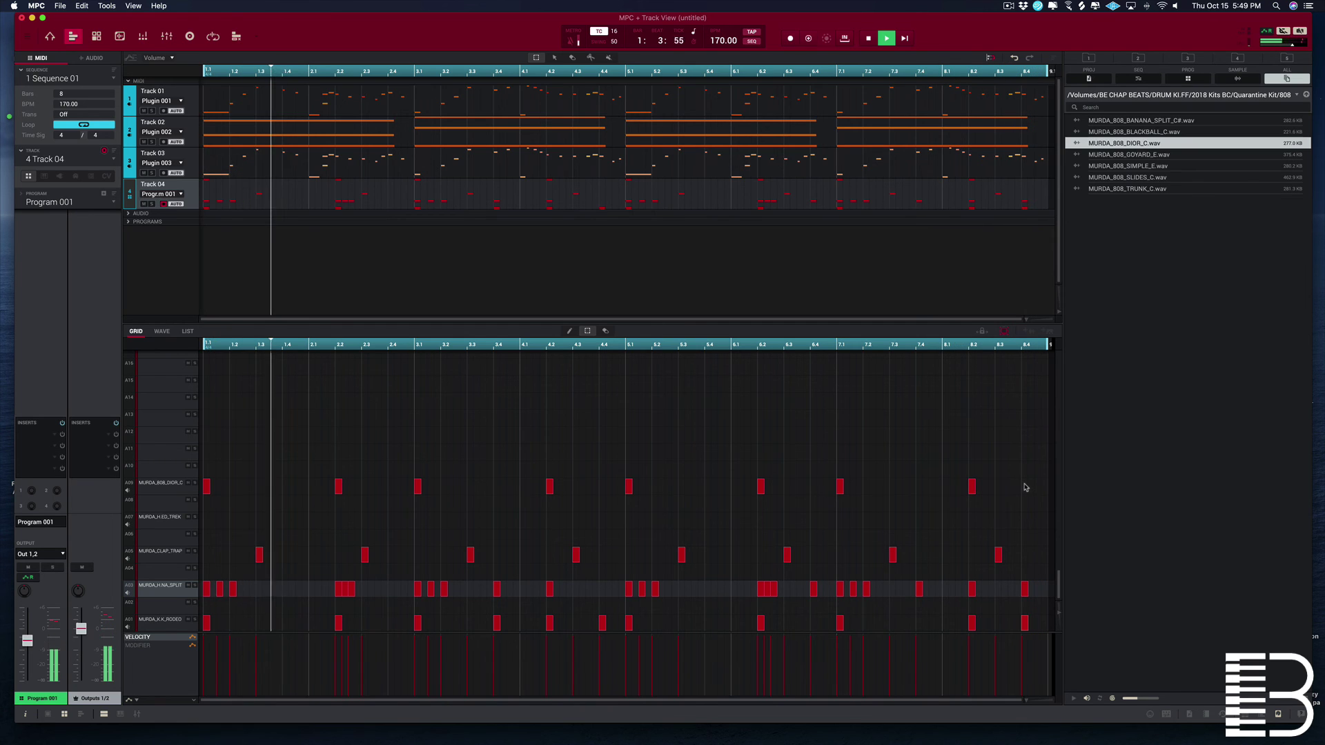
pyautogui.moveTo(951, 483); pyautogui.dragTo(992, 475)
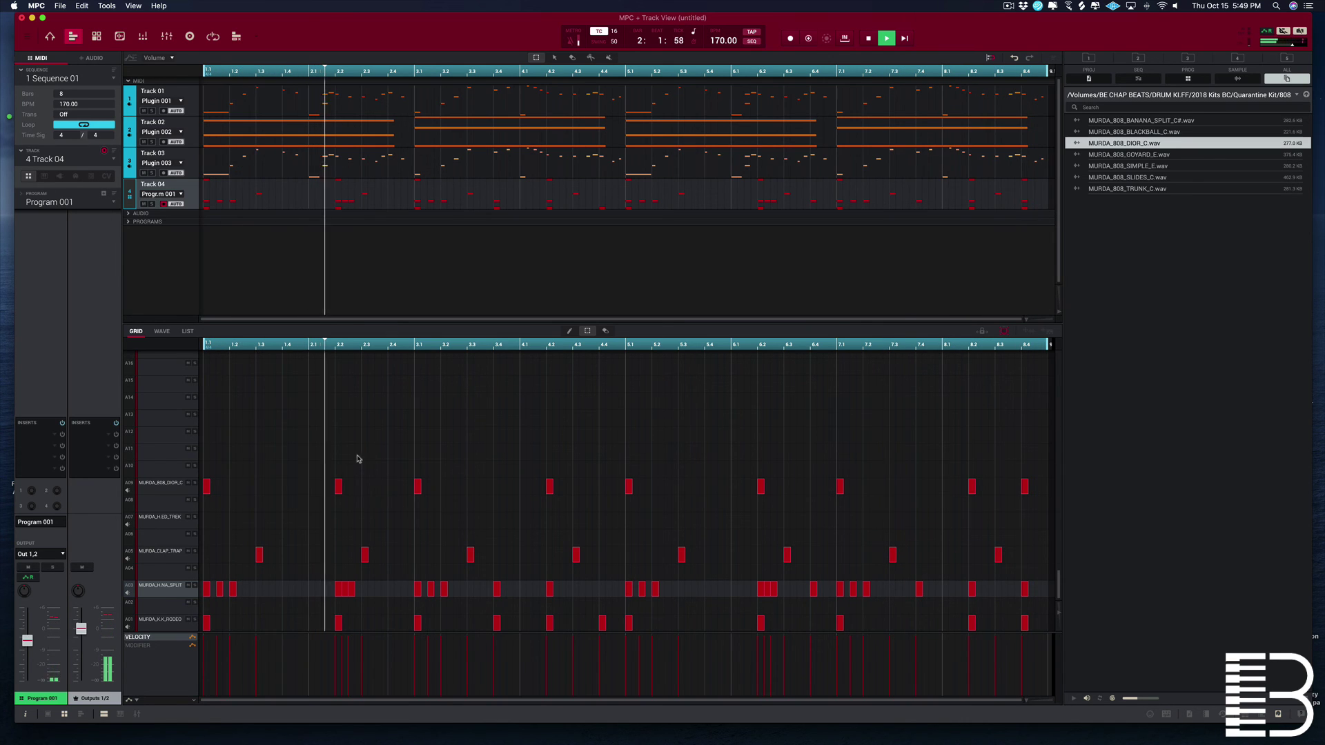
# Step: Delete the hi-hat on beat 2 of bar 1 and resume playback
pyautogui.press('space')
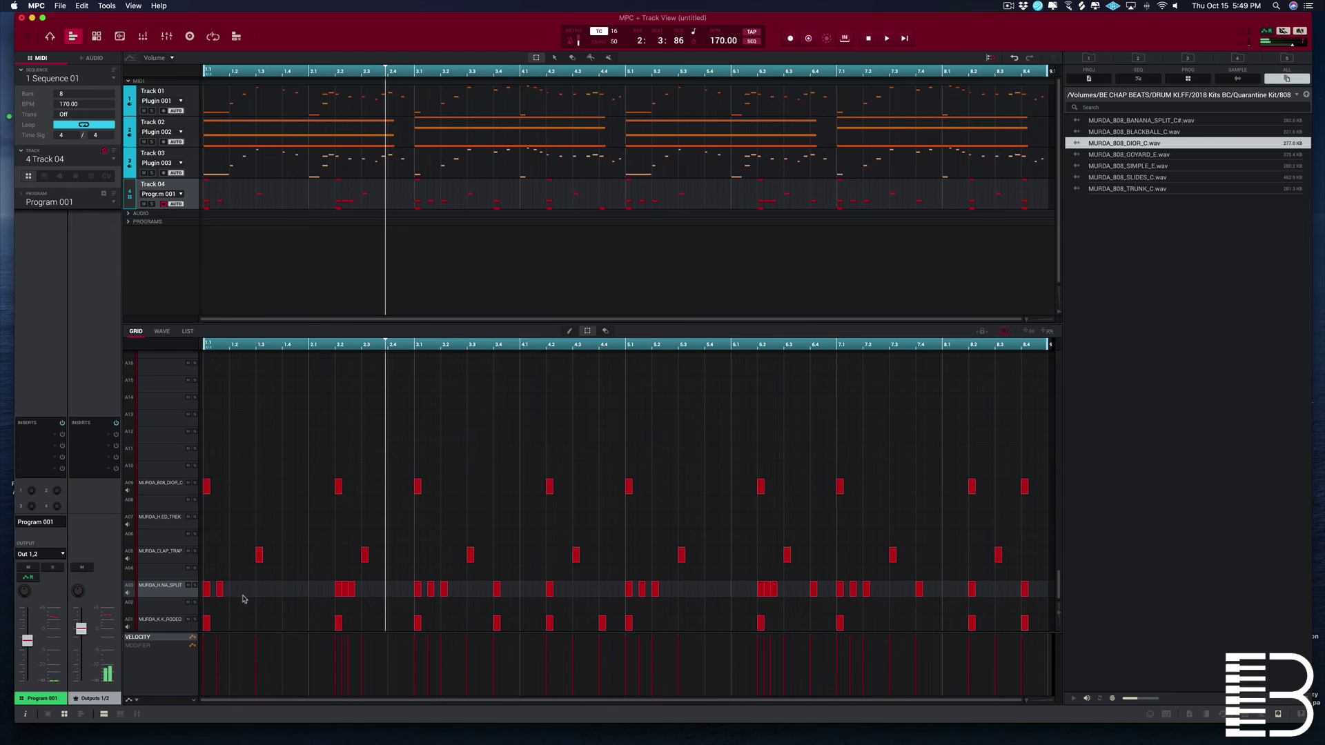
pyautogui.press('space')
pyautogui.moveTo(395, 742)
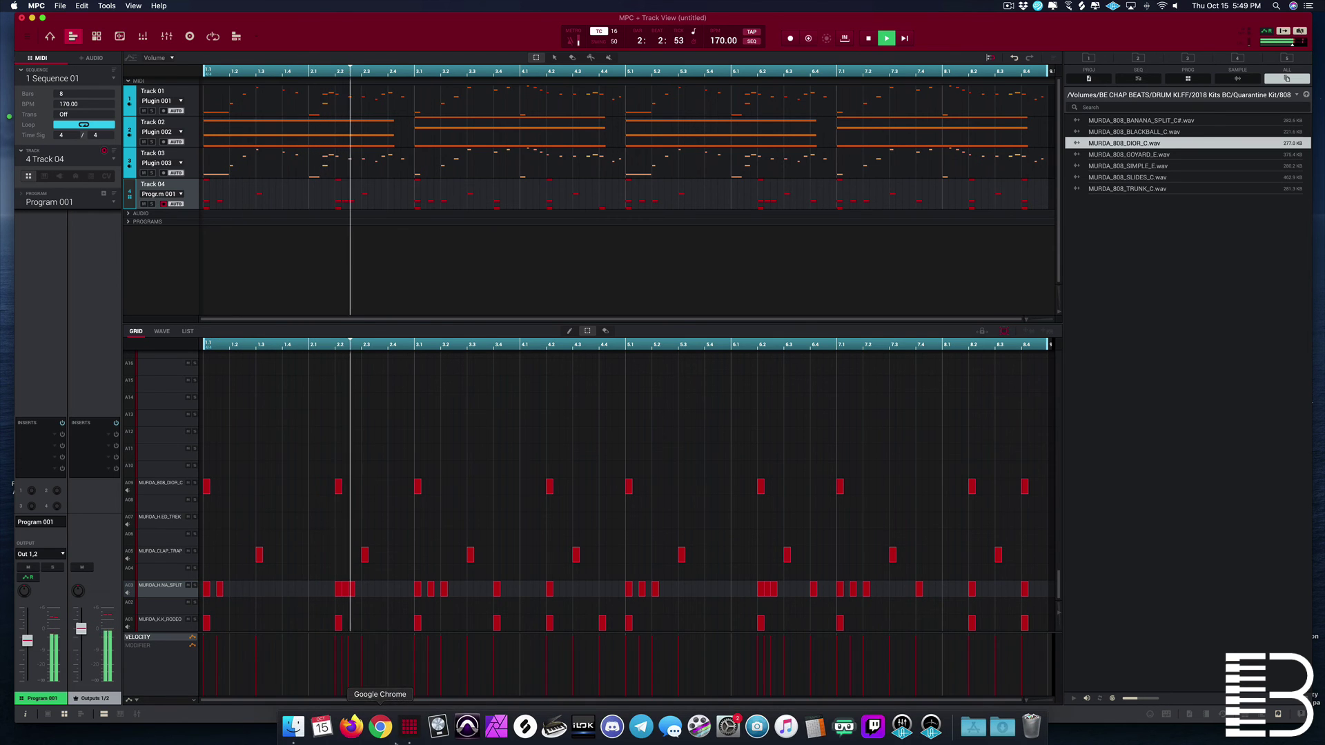
# Step: Try deleting the hi-hat on beat 2 of bar 5 and undo the deletion
pyautogui.click(647, 588)
pyautogui.press('Delete')
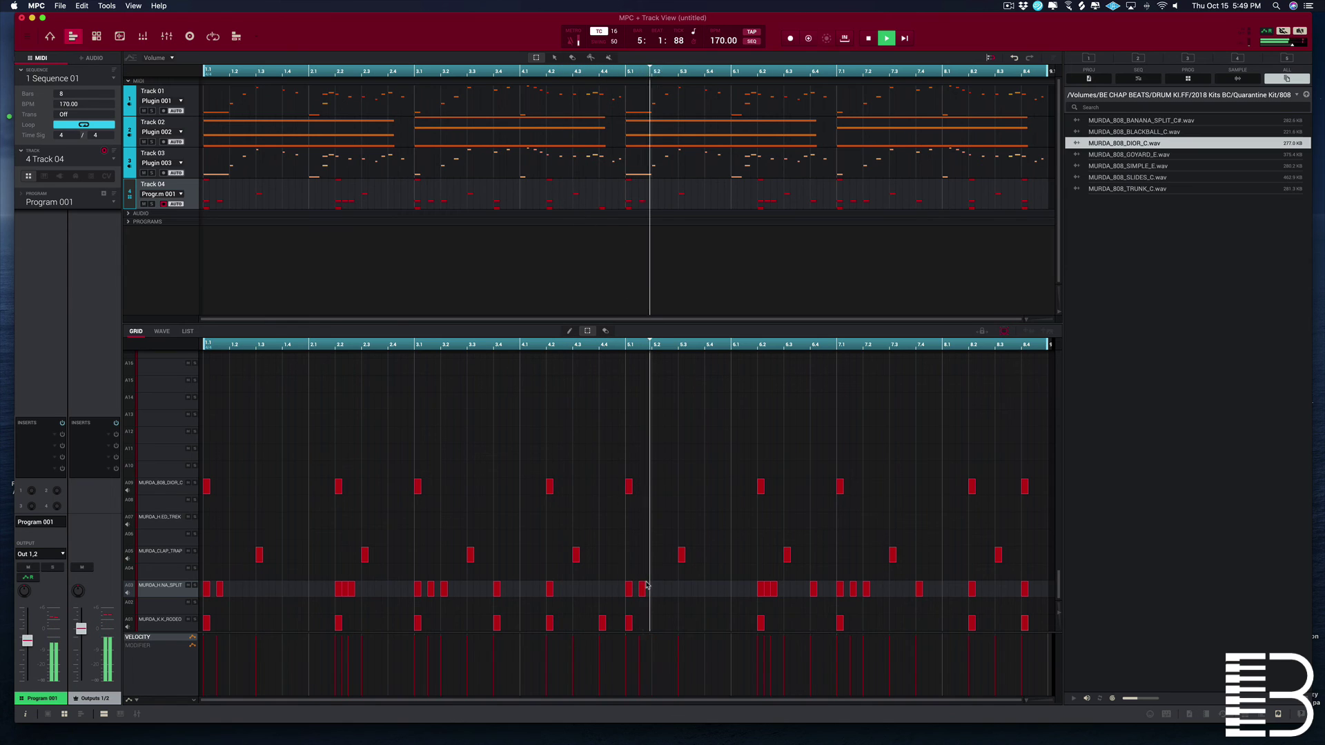
pyautogui.press('super+z')
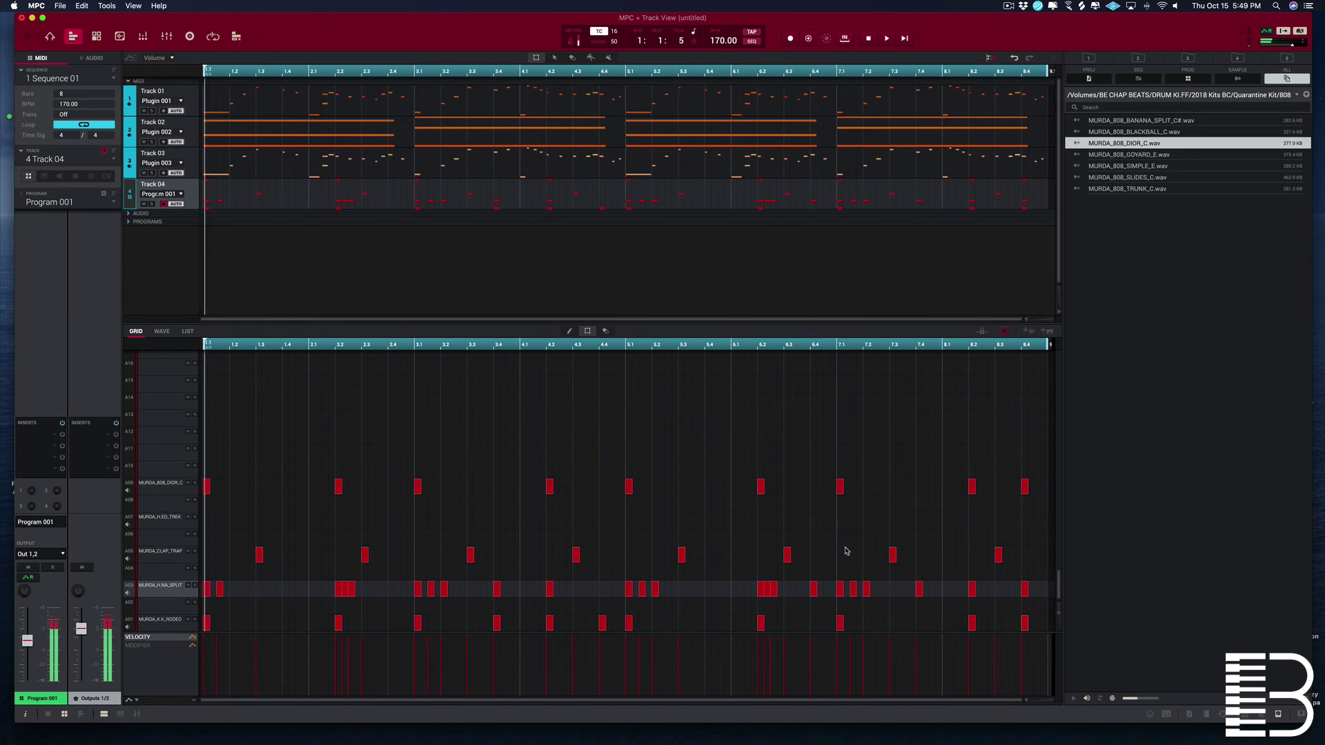
pyautogui.click(866, 588)
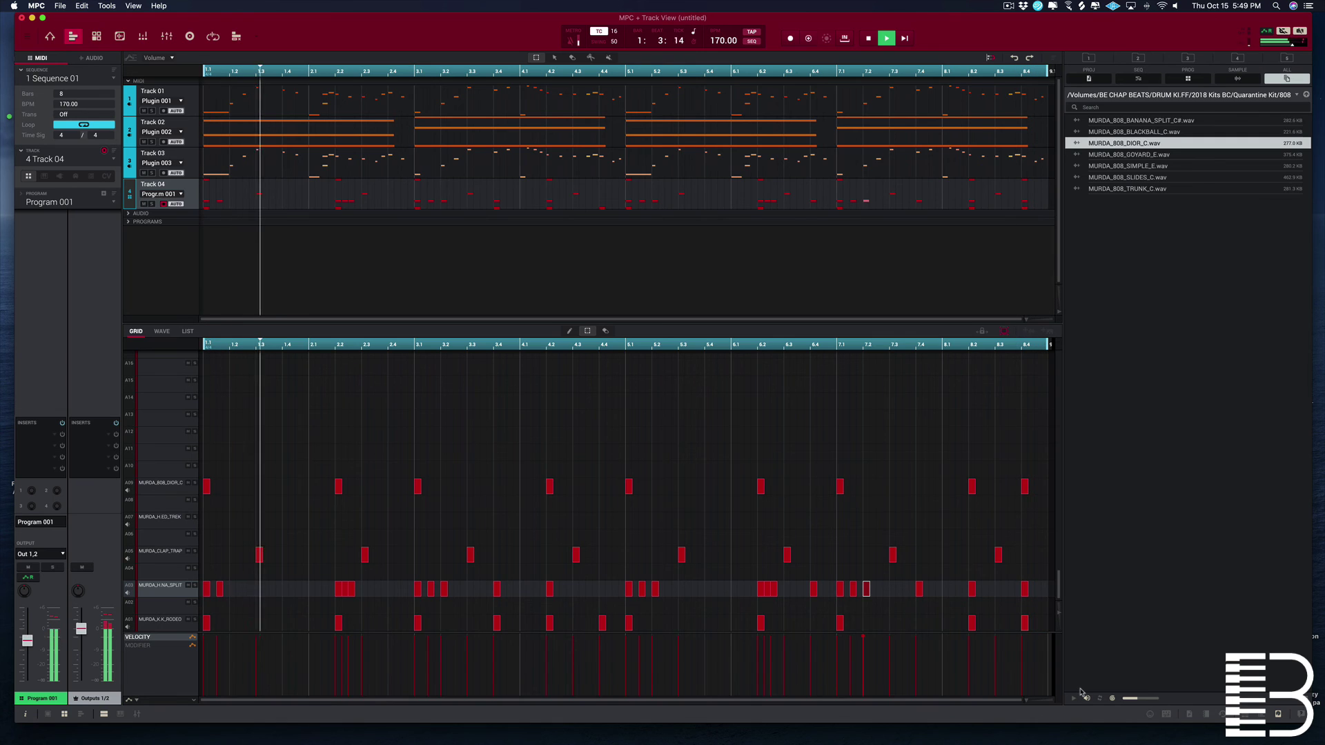
# Step: Try an extra 808 hit half a beat after the start of bar 1 and remove it again
pyautogui.click(636, 566)
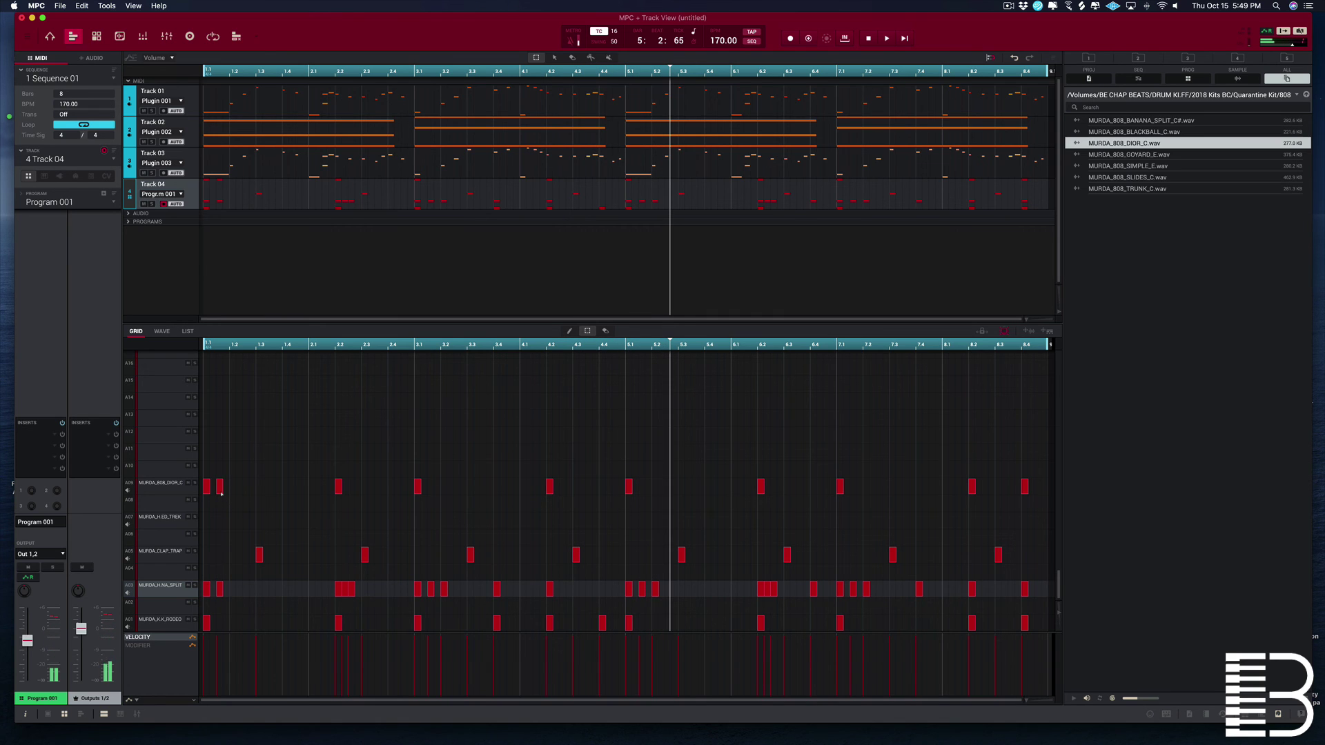
pyautogui.press('space')
pyautogui.doubleClick(219, 487)
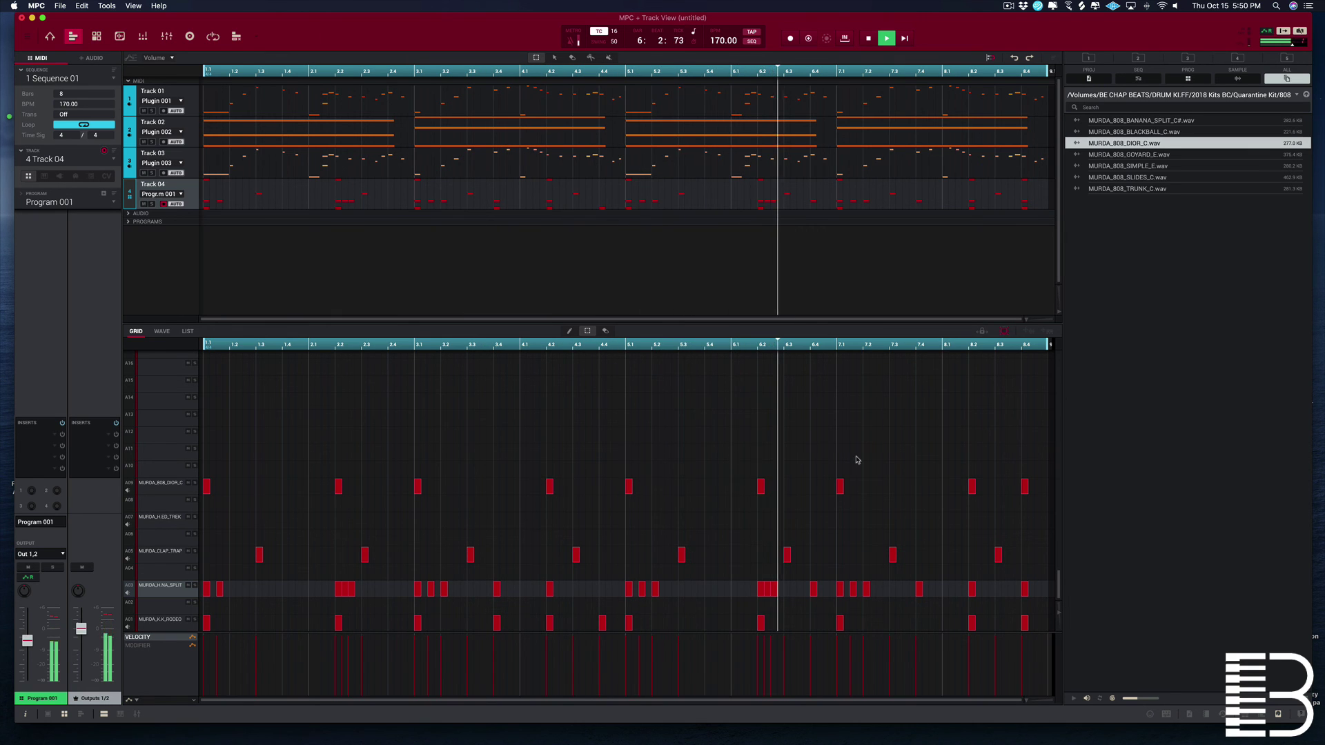
# Step: Audition the Quarantine Kit's Perc samples, including KNOCK, ECHO_RIM, BUTTERFLY_EFFECT, BRINX and BETTER_RIM
pyautogui.press('Left')
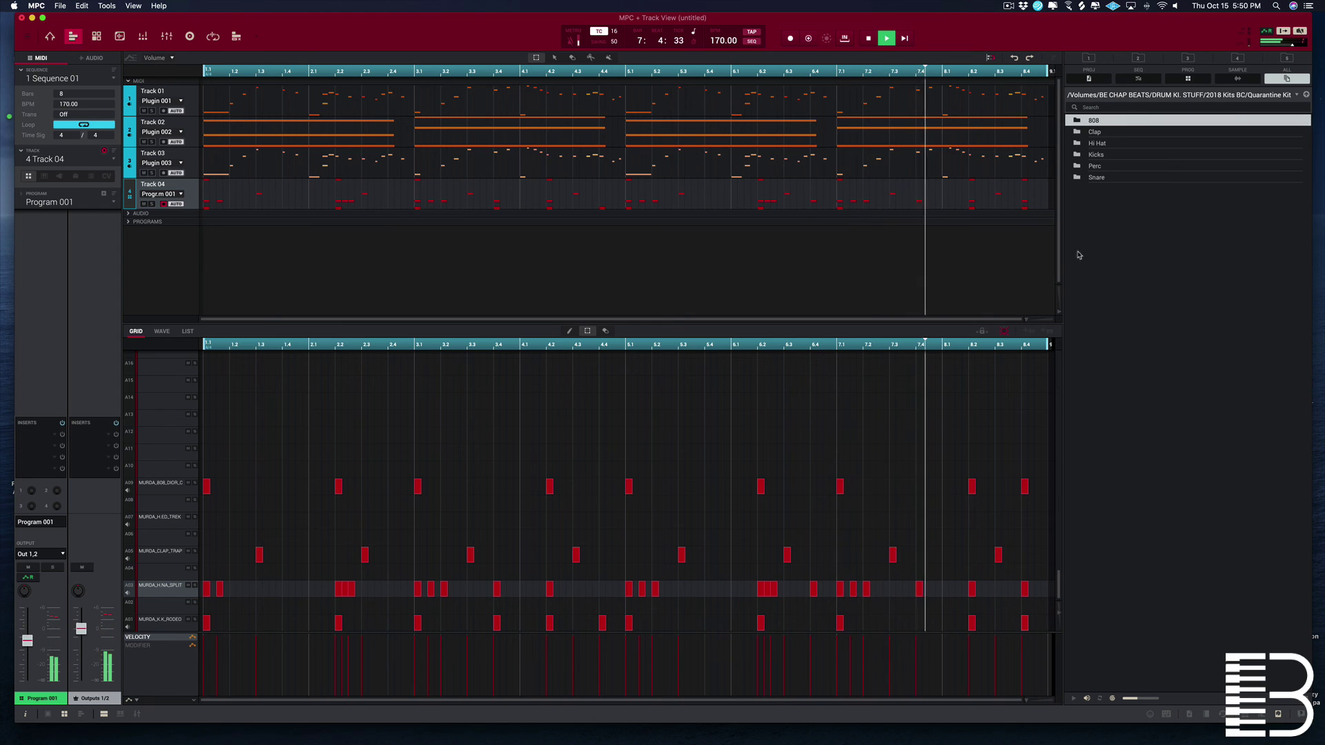
pyautogui.doubleClick(1104, 166)
pyautogui.click(1176, 166)
pyautogui.click(1182, 154)
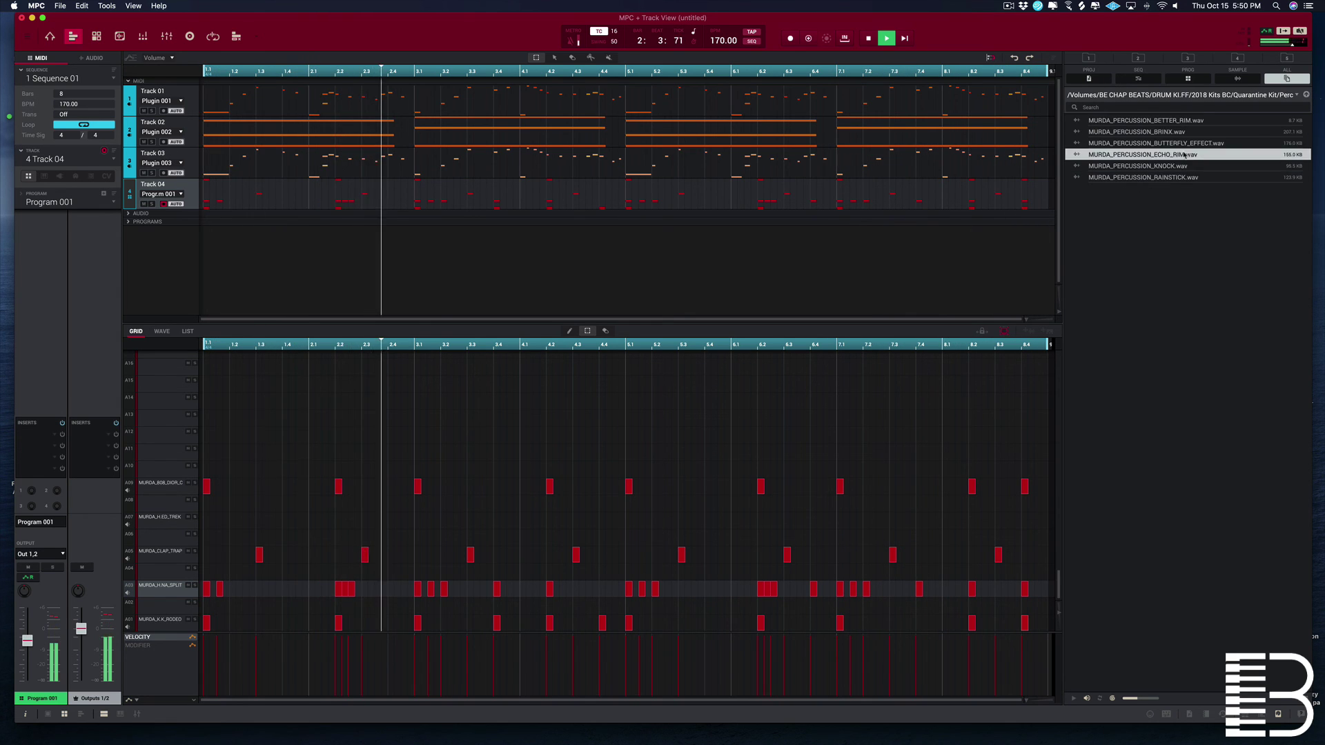
pyautogui.click(1194, 143)
pyautogui.click(1204, 131)
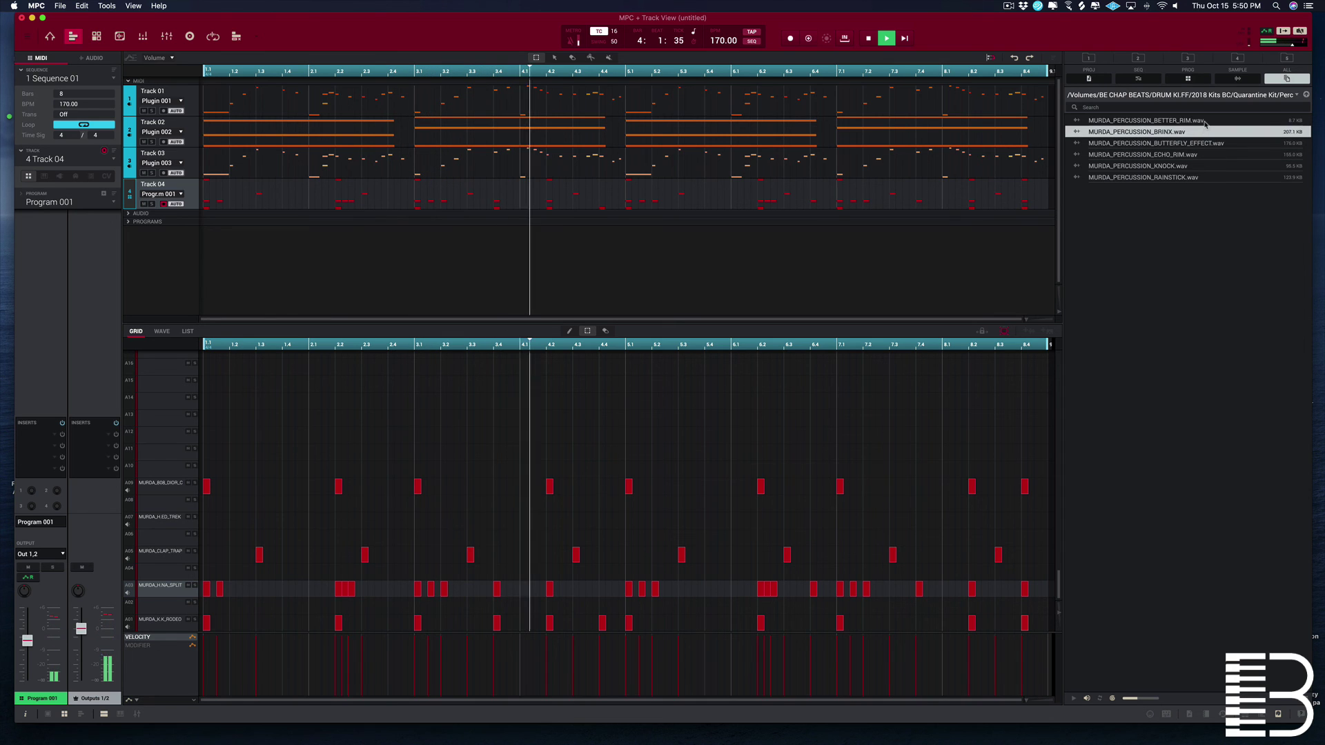
pyautogui.click(1194, 120)
pyautogui.click(1190, 132)
# Step: Load MURDA_PERCUSSION_BRINX on pad A11 and place a single hit on beat 4 of bar 4
pyautogui.moveTo(977, 186); pyautogui.dragTo(169, 450)
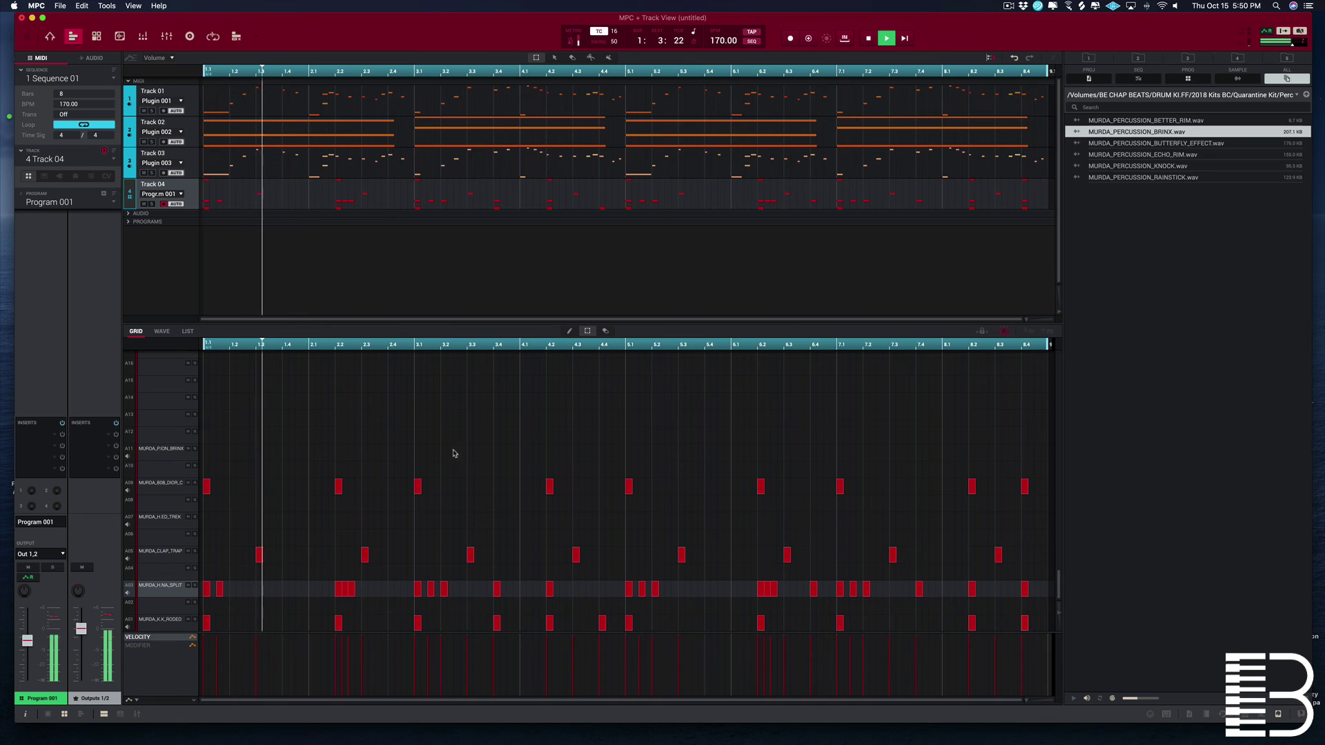
pyautogui.click(616, 453)
pyautogui.click(613, 453)
pyautogui.press('space')
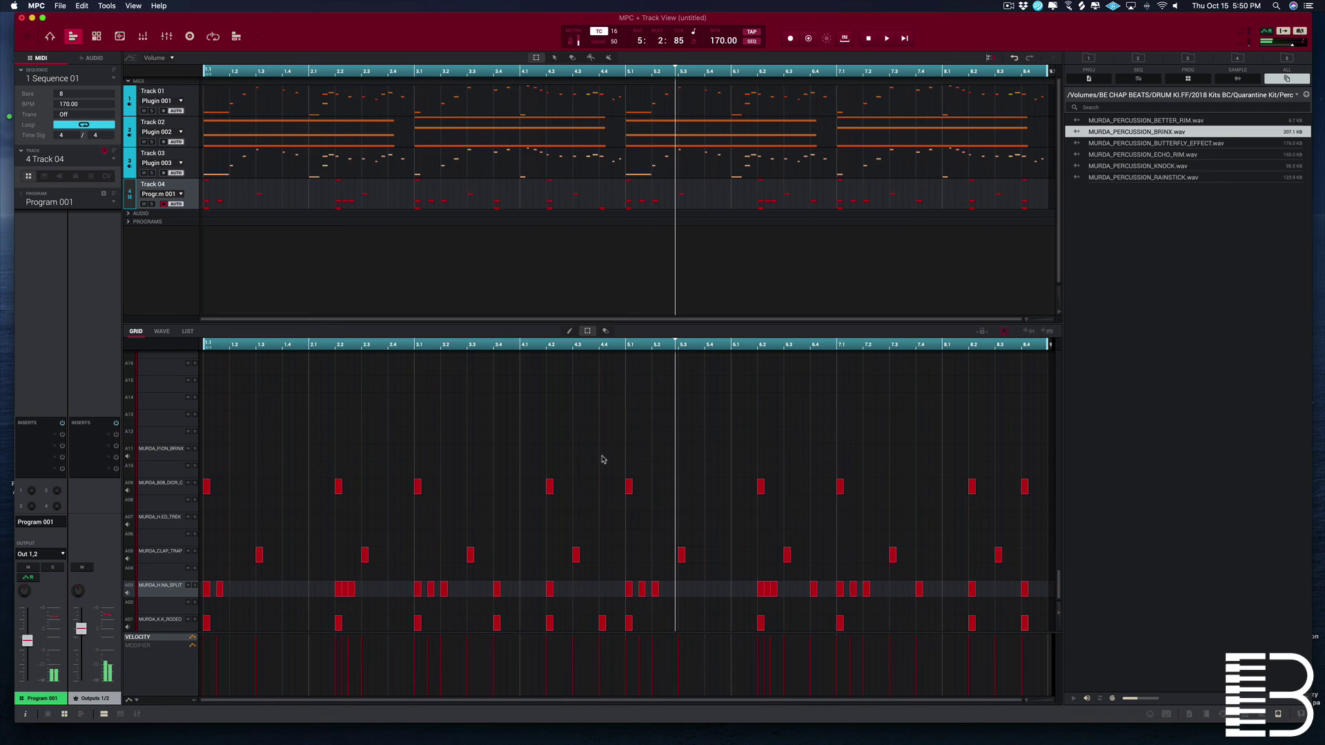
pyautogui.press('space')
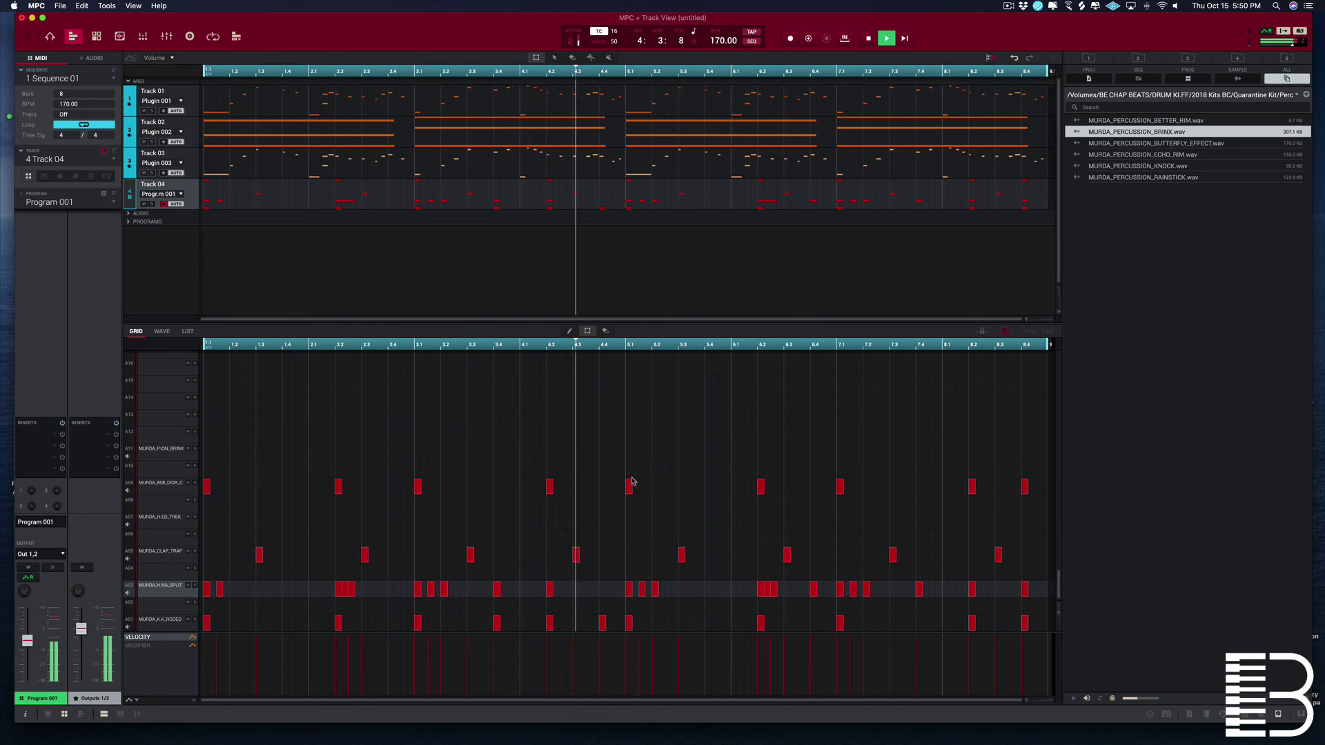
pyautogui.press('space')
pyautogui.click(601, 453)
pyautogui.press('space')
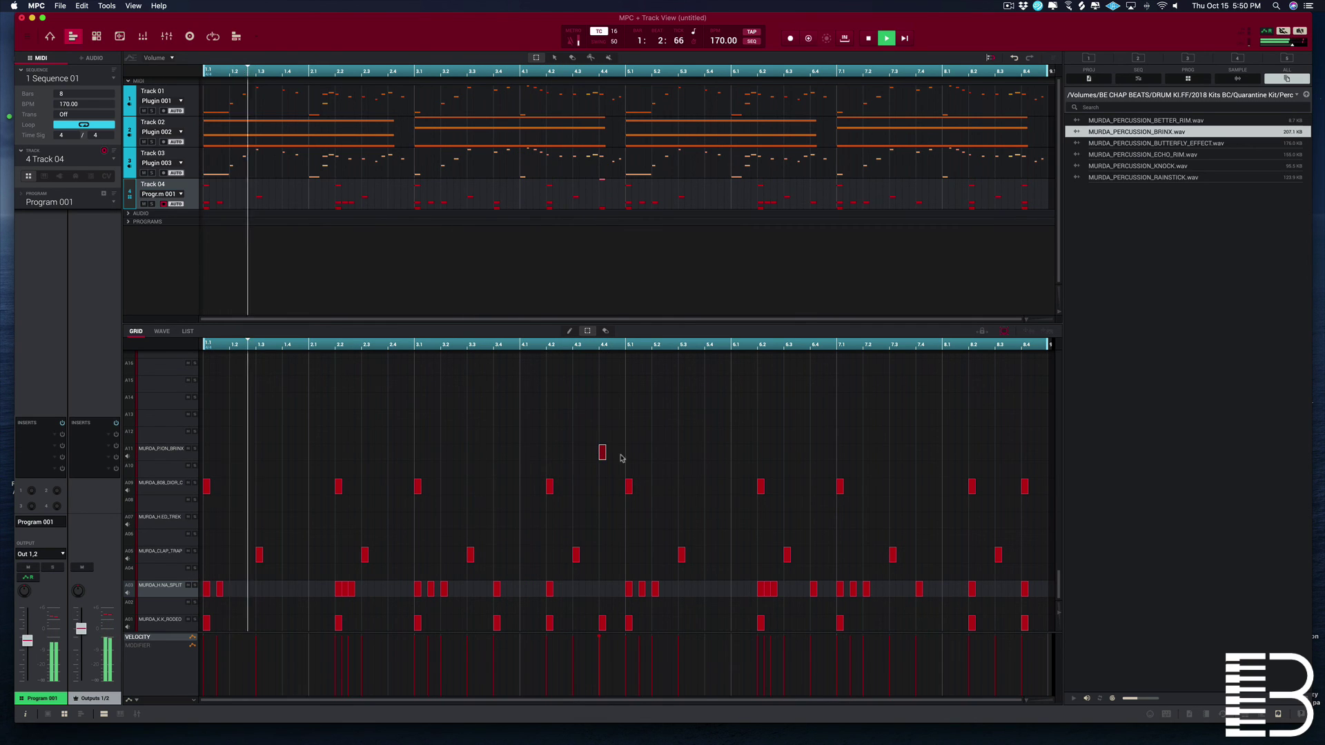
# Step: Lower the velocity of the BRINX percussion hit in bar 4 and nudge it slightly earlier, off the grid
pyautogui.moveTo(600, 645)
pyautogui.mouseDown()
pyautogui.moveTo(606, 627)
pyautogui.moveTo(604, 669)
pyautogui.mouseUp()
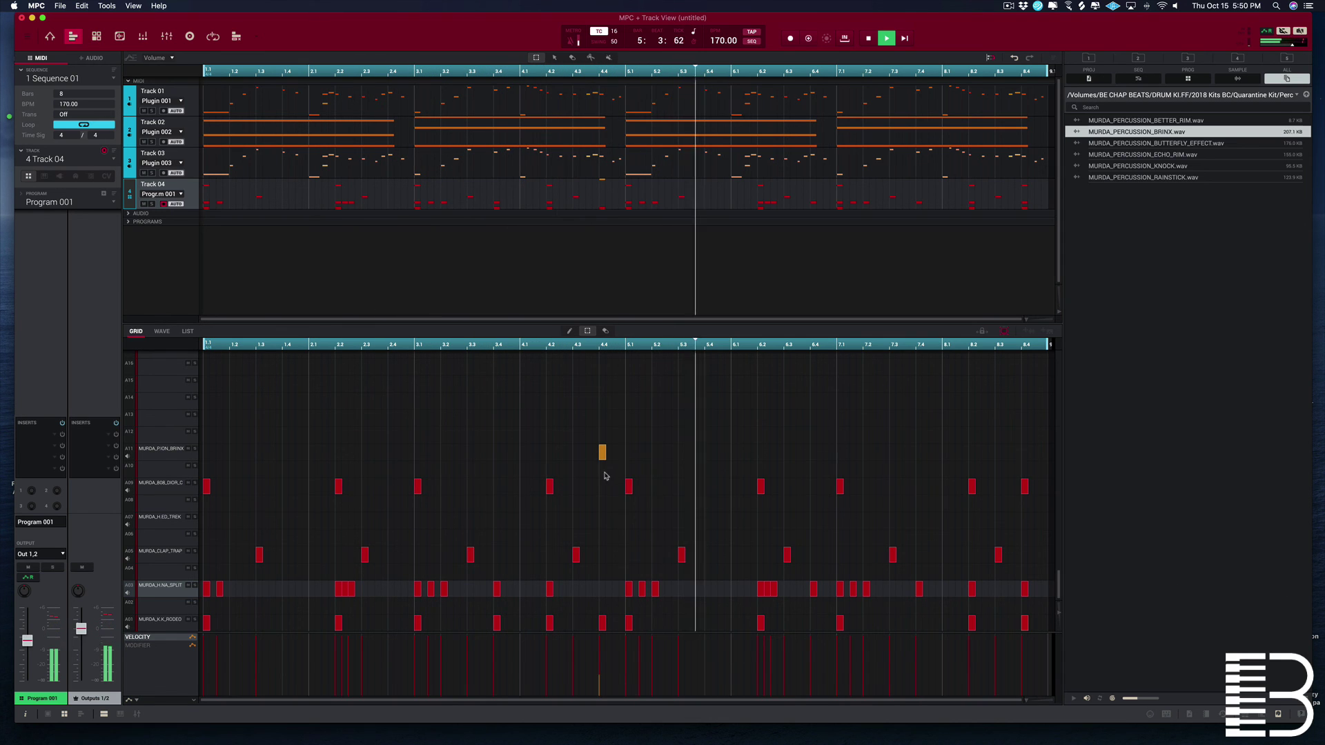
pyautogui.press('space')
pyautogui.moveTo(601, 456); pyautogui.dragTo(599, 456)
pyautogui.press('space')
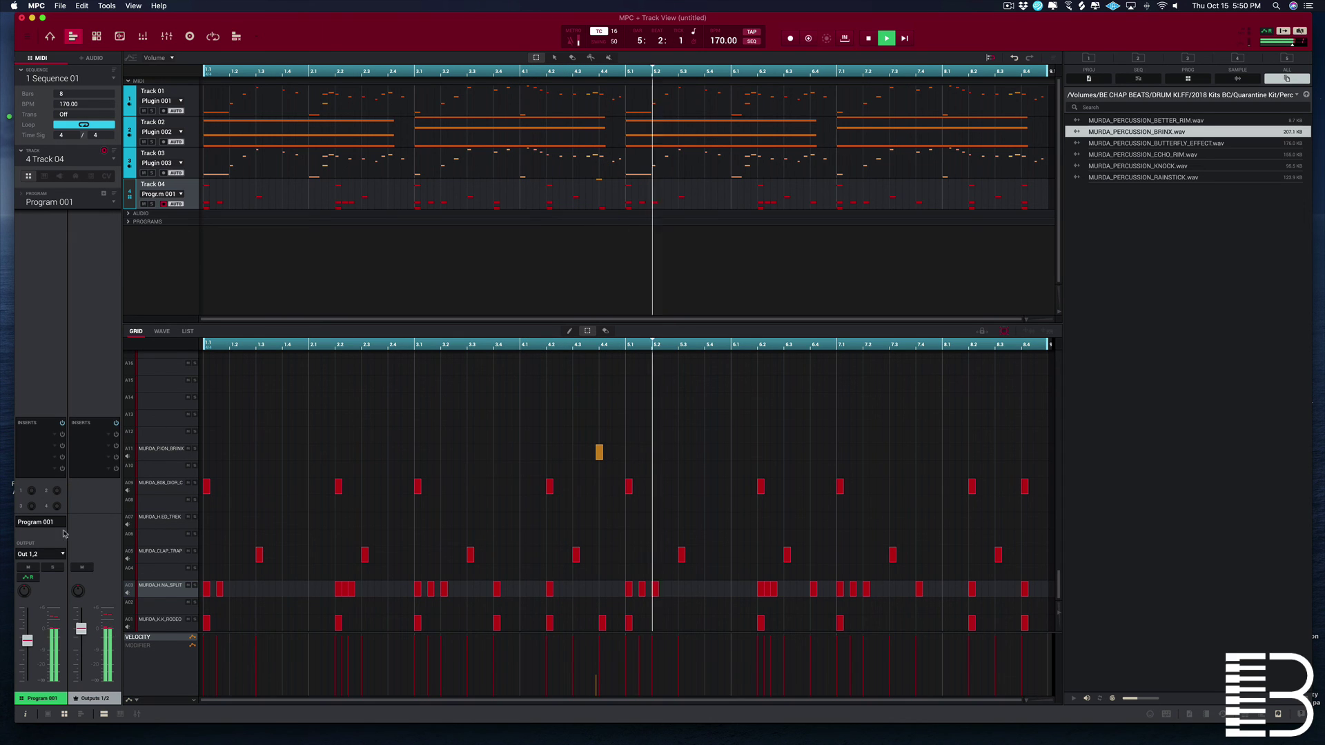
# Step: Audition the Quarantine Kit's Snare samples, including INTENSIFY, SIDE, TOURBUS, DINNER_TIME and EASTER_EGG
pyautogui.click(1306, 95)
pyautogui.doubleClick(1135, 178)
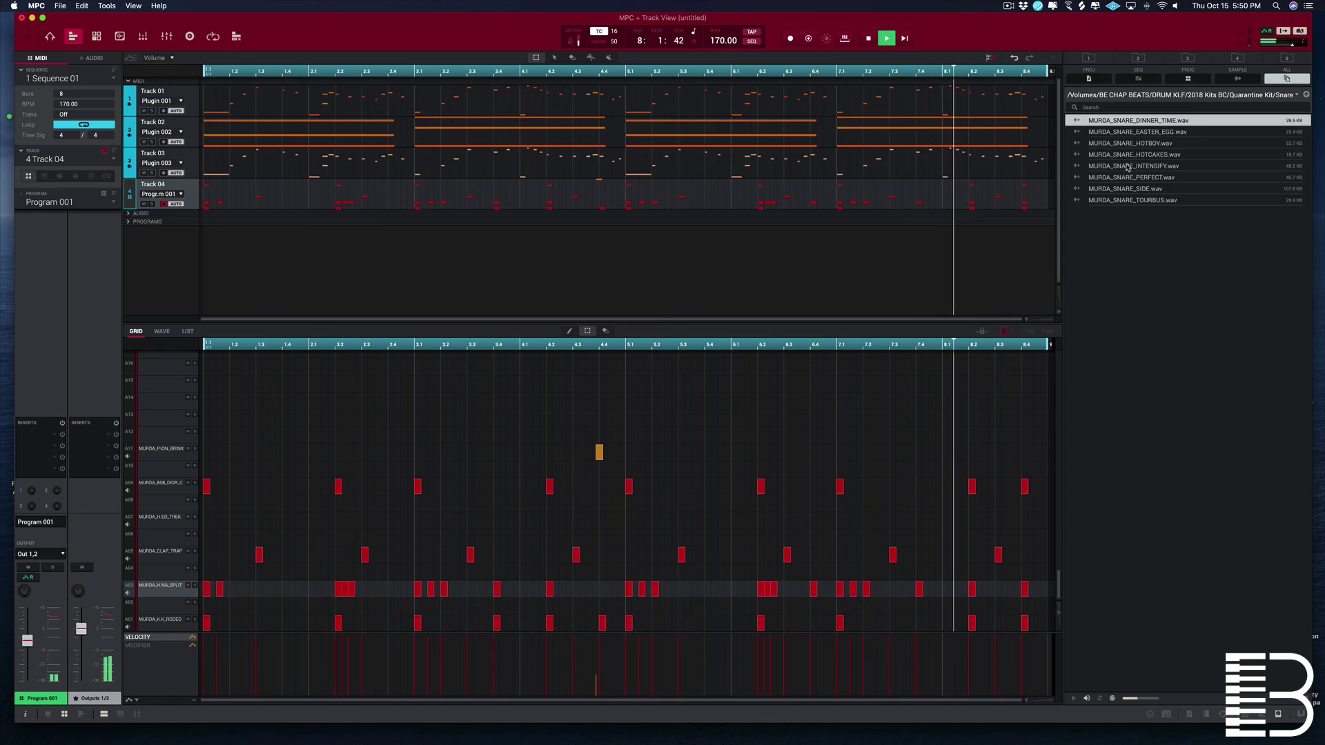
pyautogui.click(1138, 166)
pyautogui.click(1150, 189)
pyautogui.click(1152, 200)
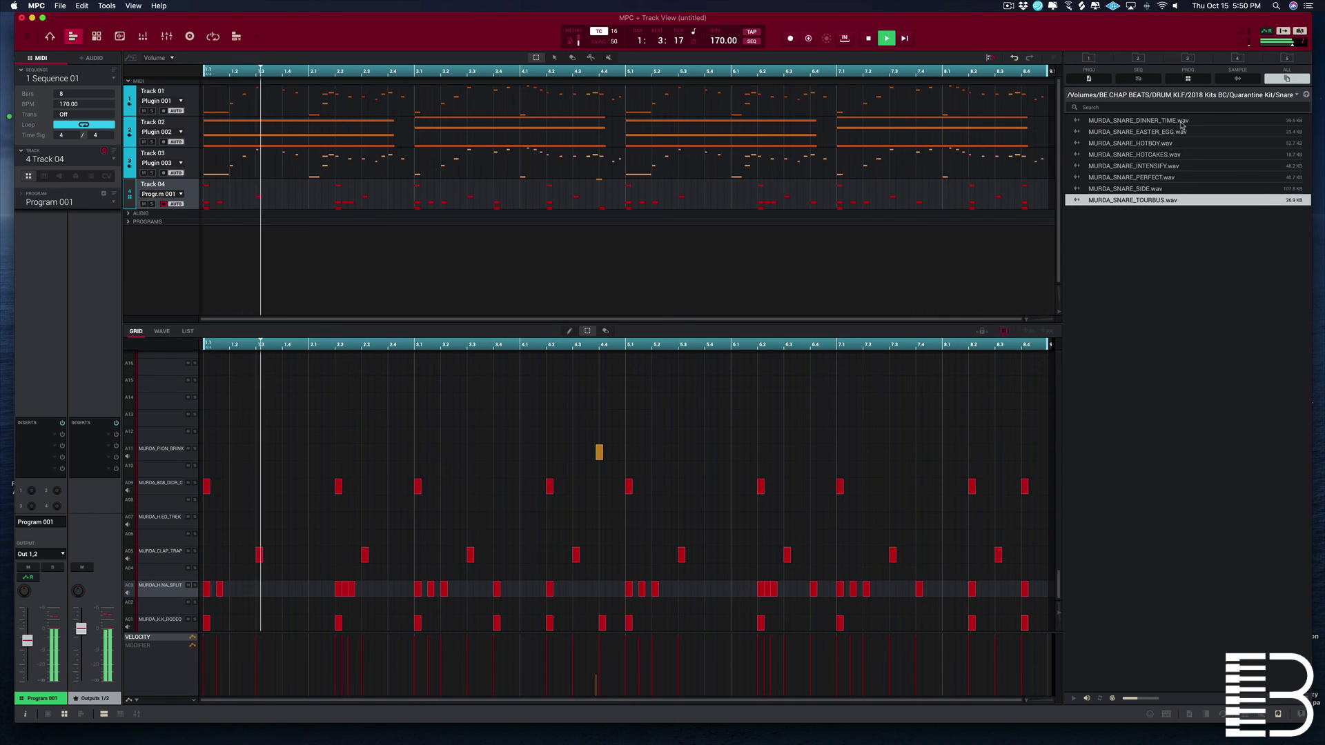
pyautogui.click(1182, 121)
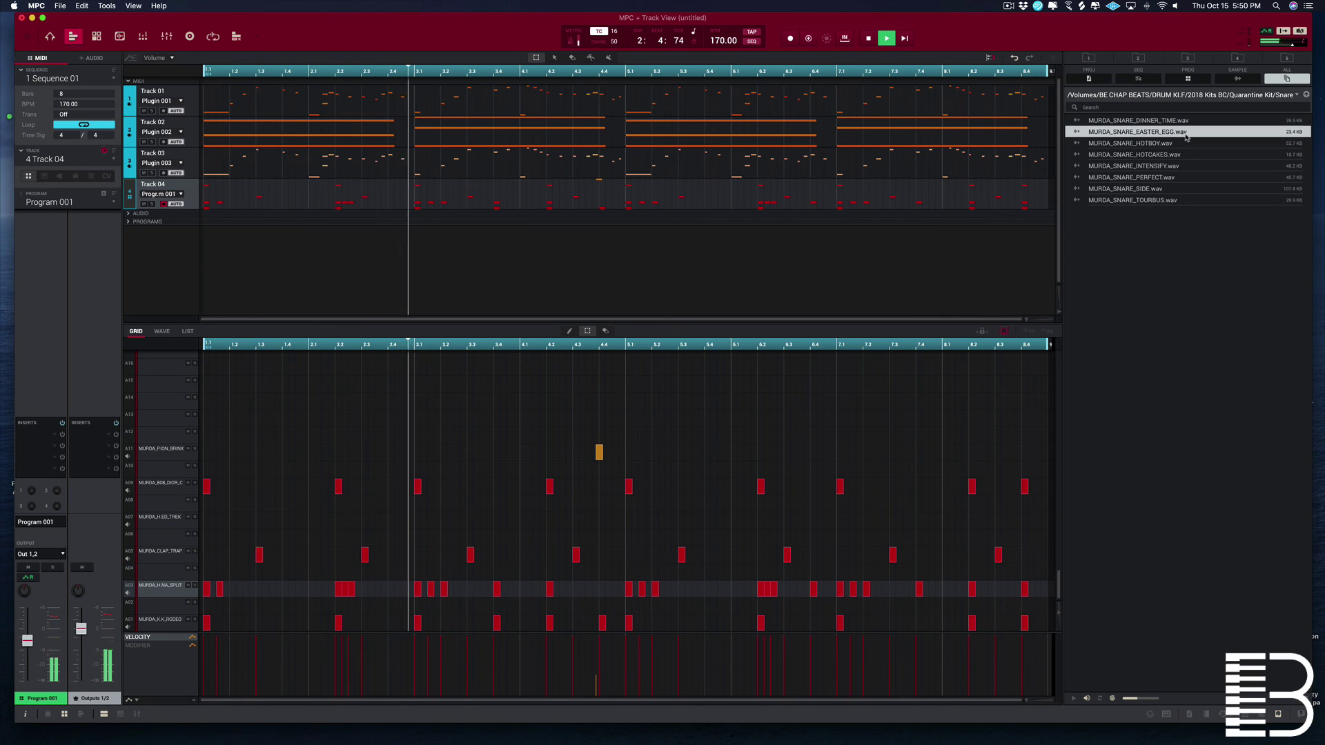
# Step: Load MURDA_SNARE_DINNER_TIME on pad A13 and place three half-beat hits at reduced velocity from the start of bar 7
pyautogui.moveTo(1195, 125); pyautogui.dragTo(210, 414)
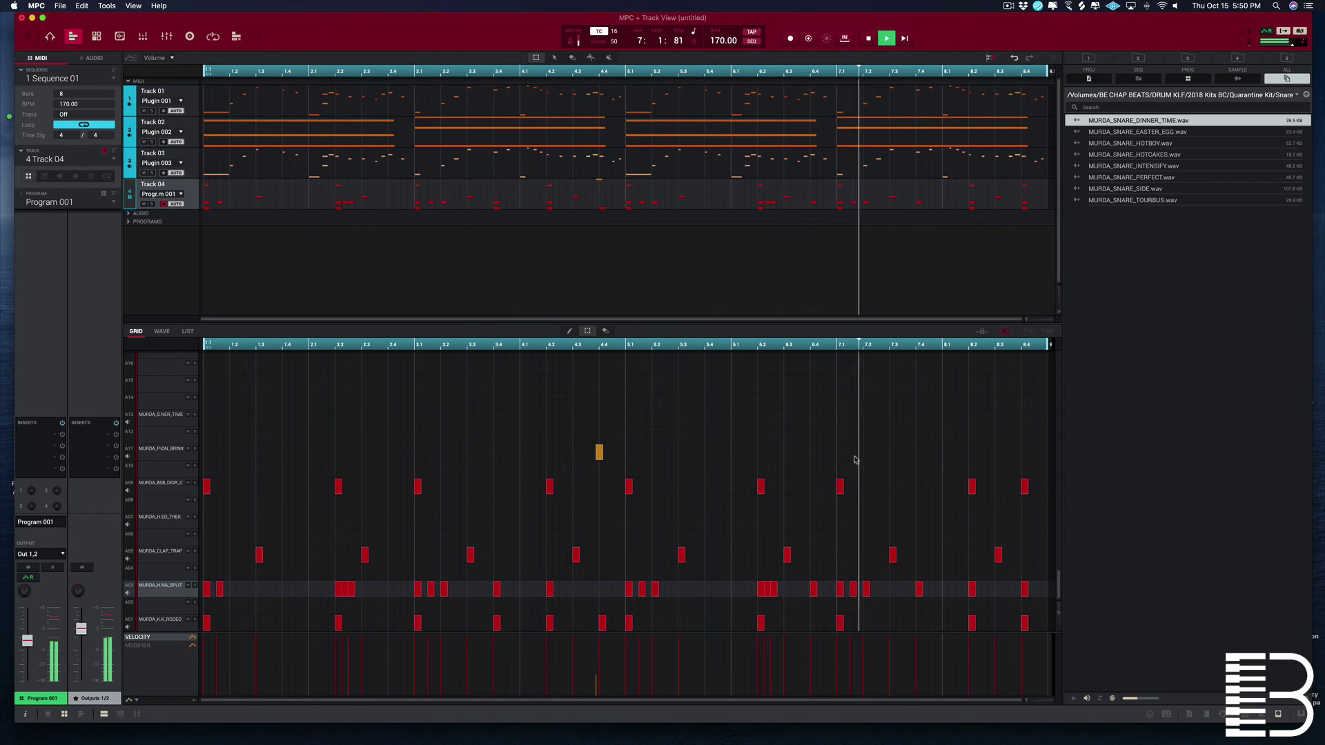
pyautogui.press('space')
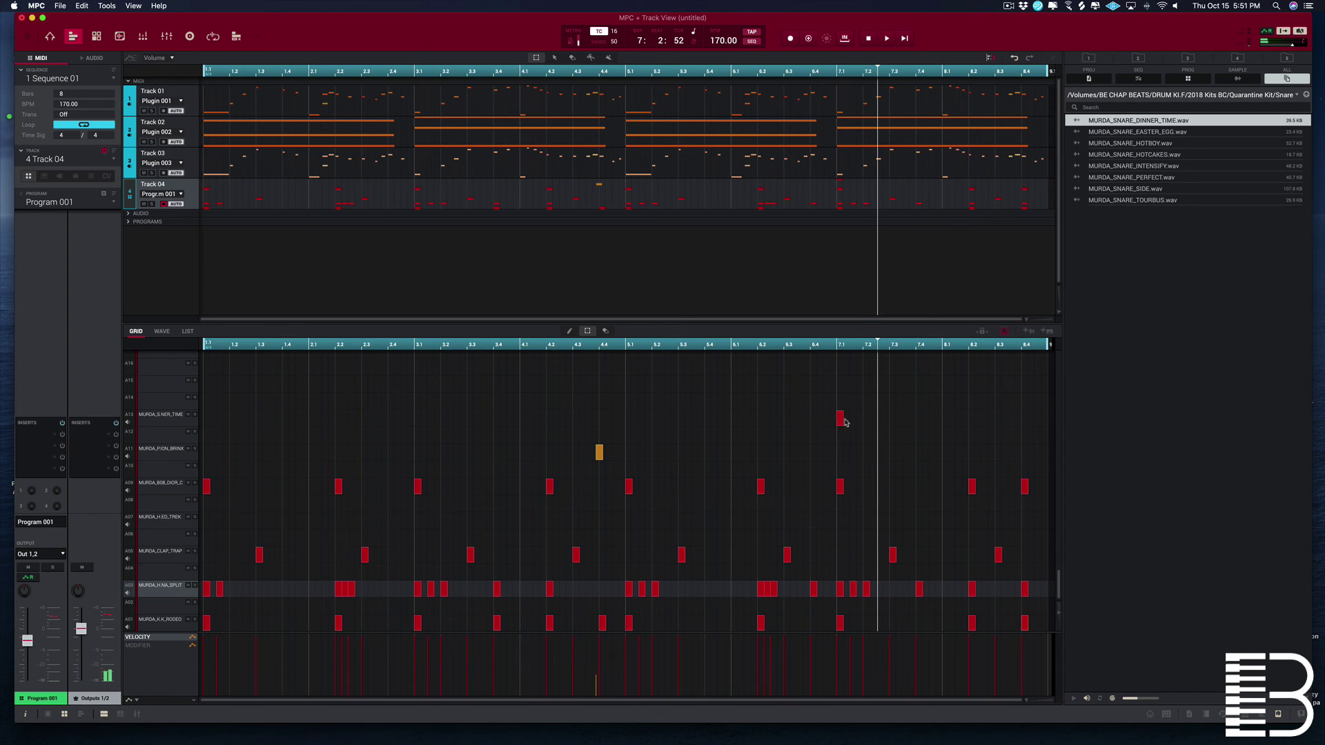
pyautogui.click(866, 419)
pyautogui.press('space')
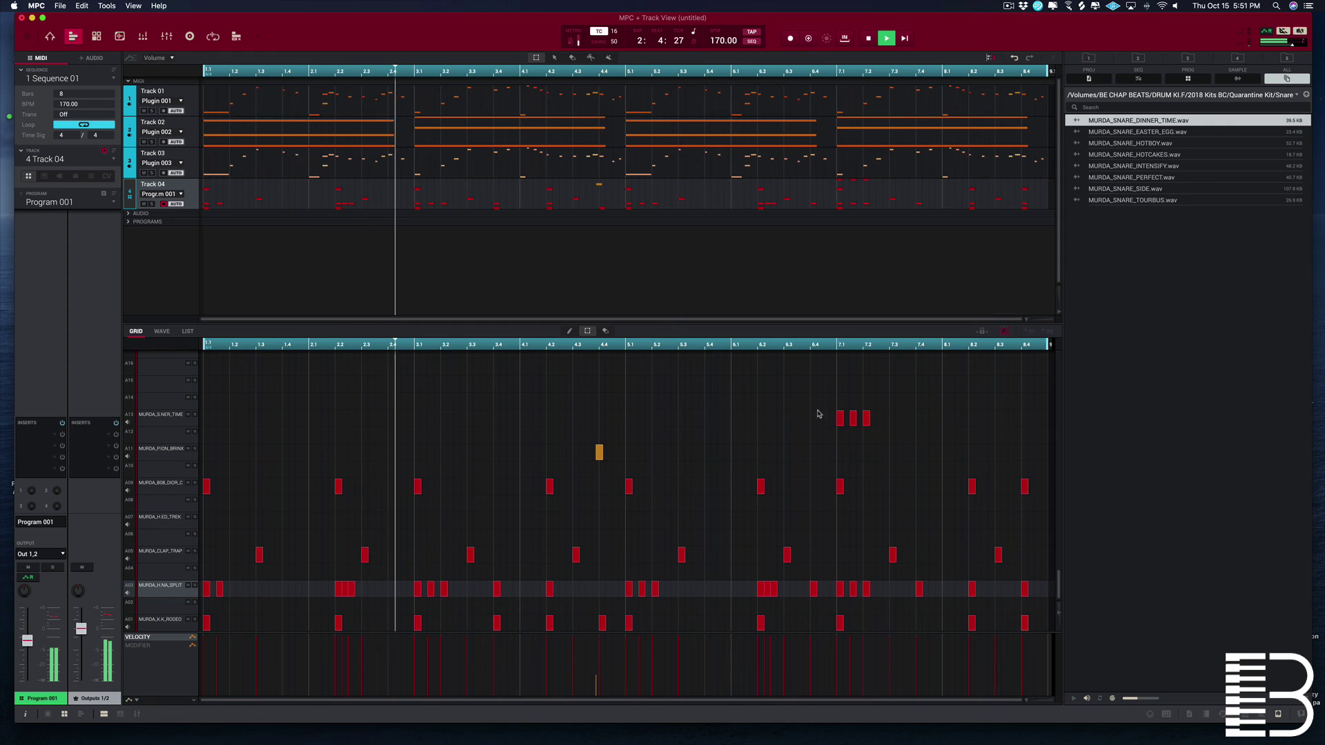
pyautogui.moveTo(816, 414); pyautogui.dragTo(871, 426)
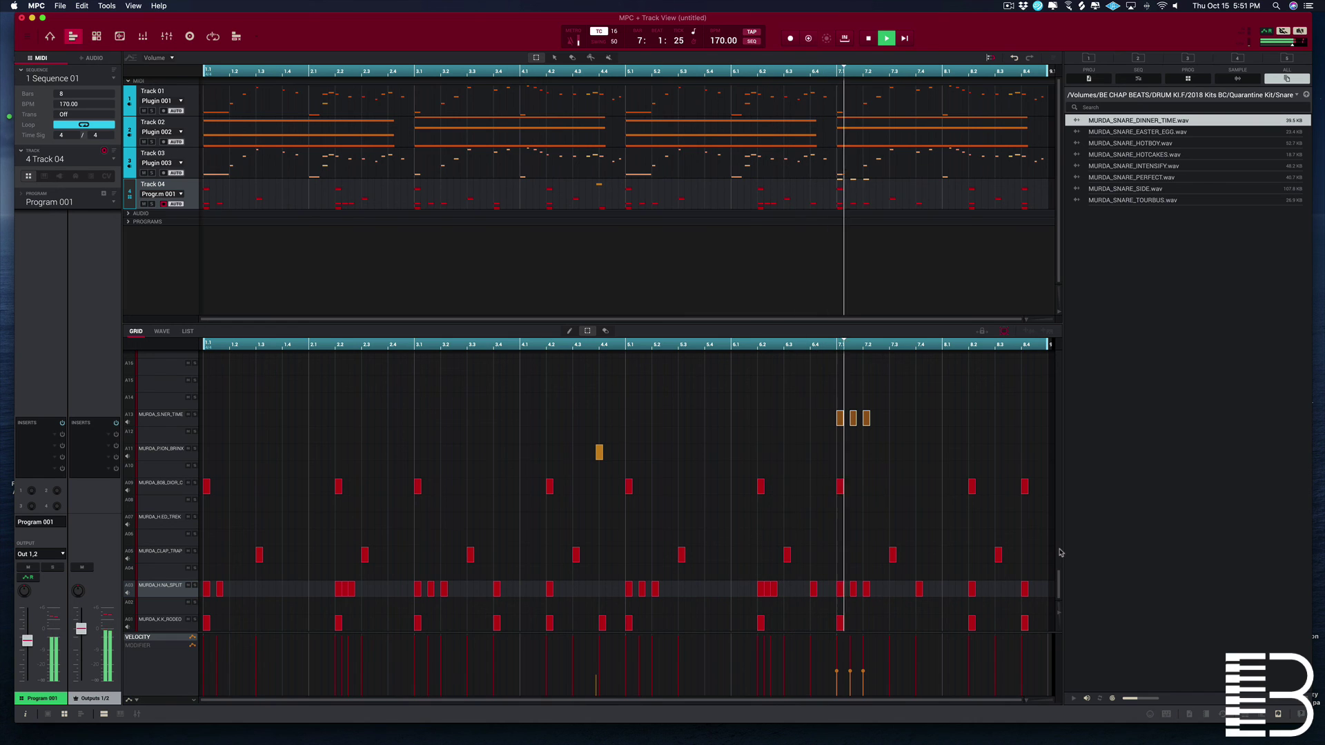
# Step: Add DINNER_TIME snare hits on beat 4 of bar 7 and on beats 1, 2 and 4 of bar 8
pyautogui.click(972, 419)
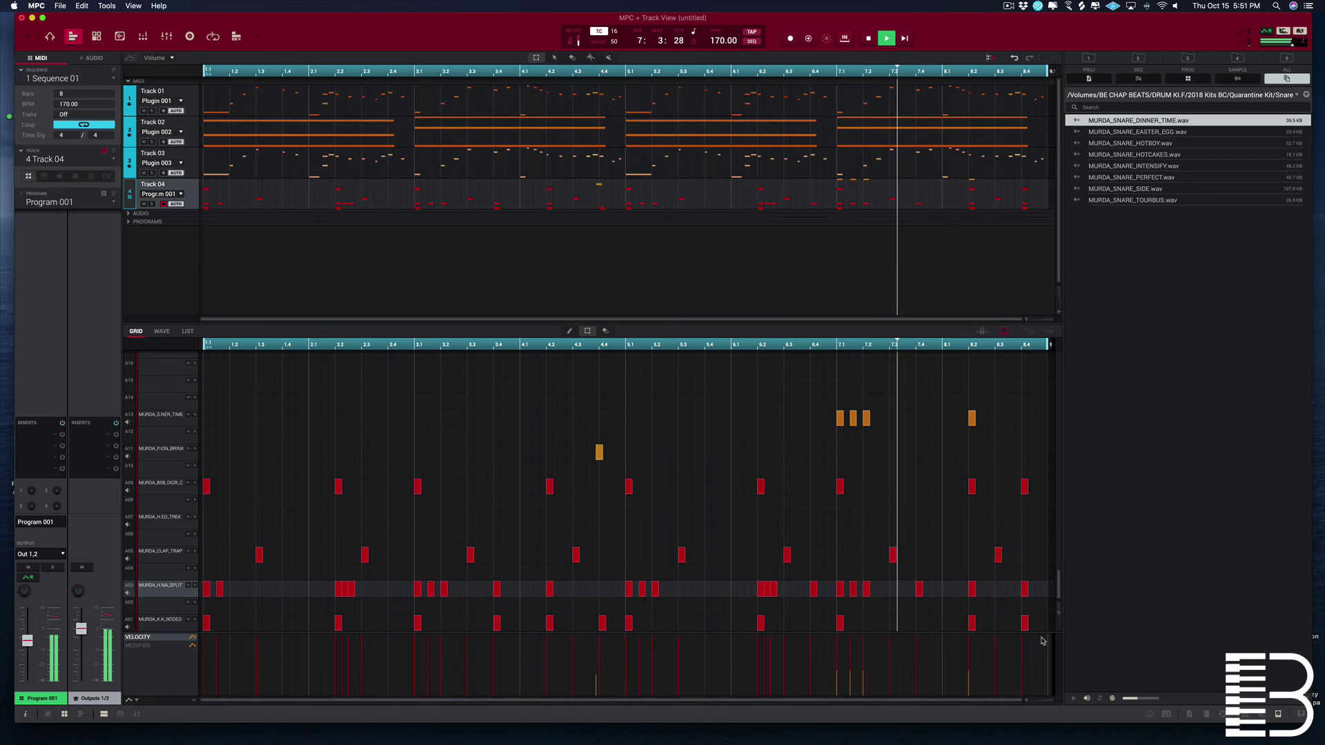
pyautogui.click(919, 418)
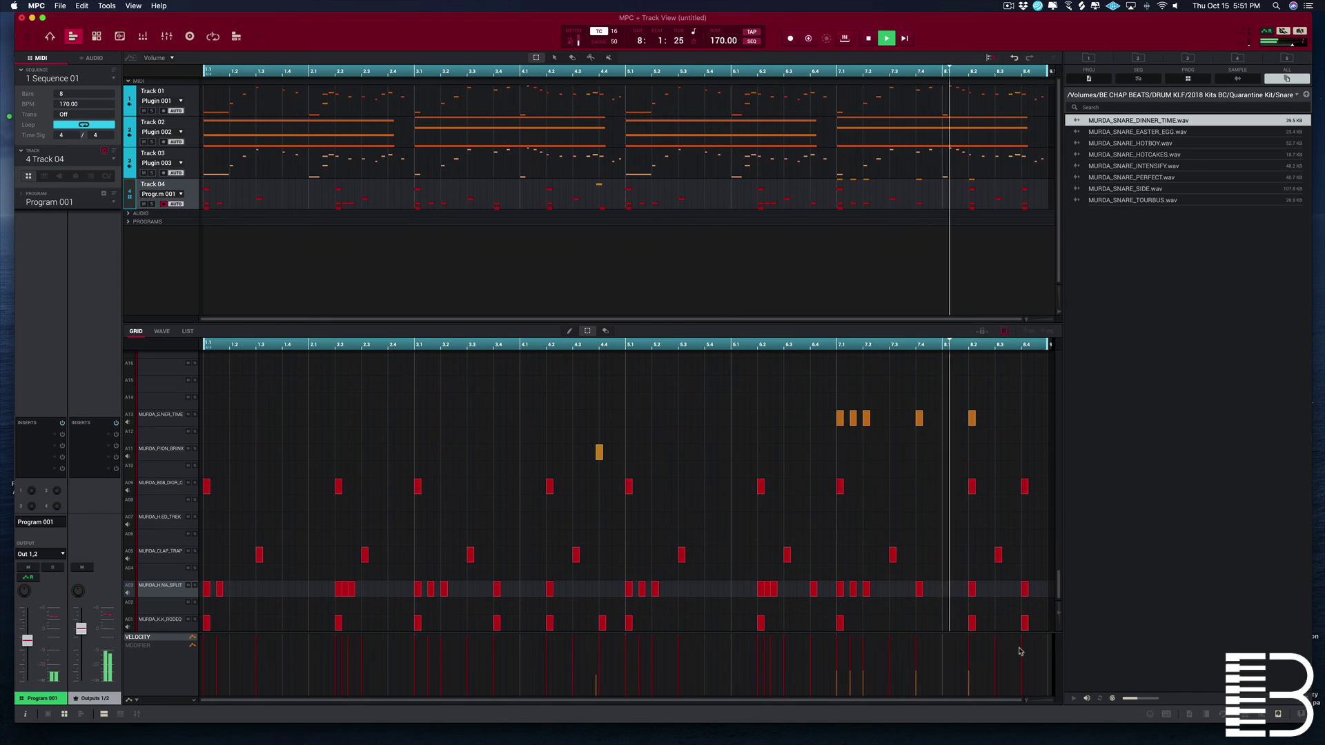
pyautogui.doubleClick(959, 419)
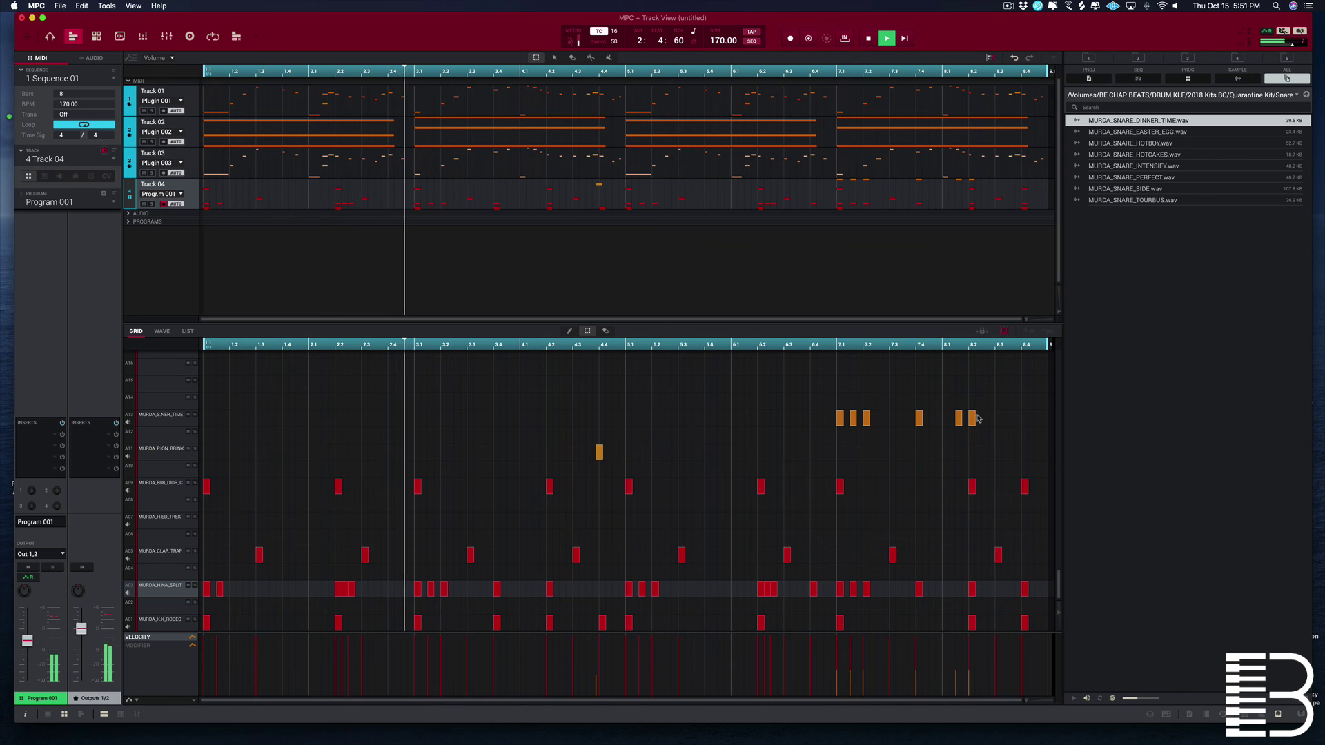
pyautogui.doubleClick(1029, 419)
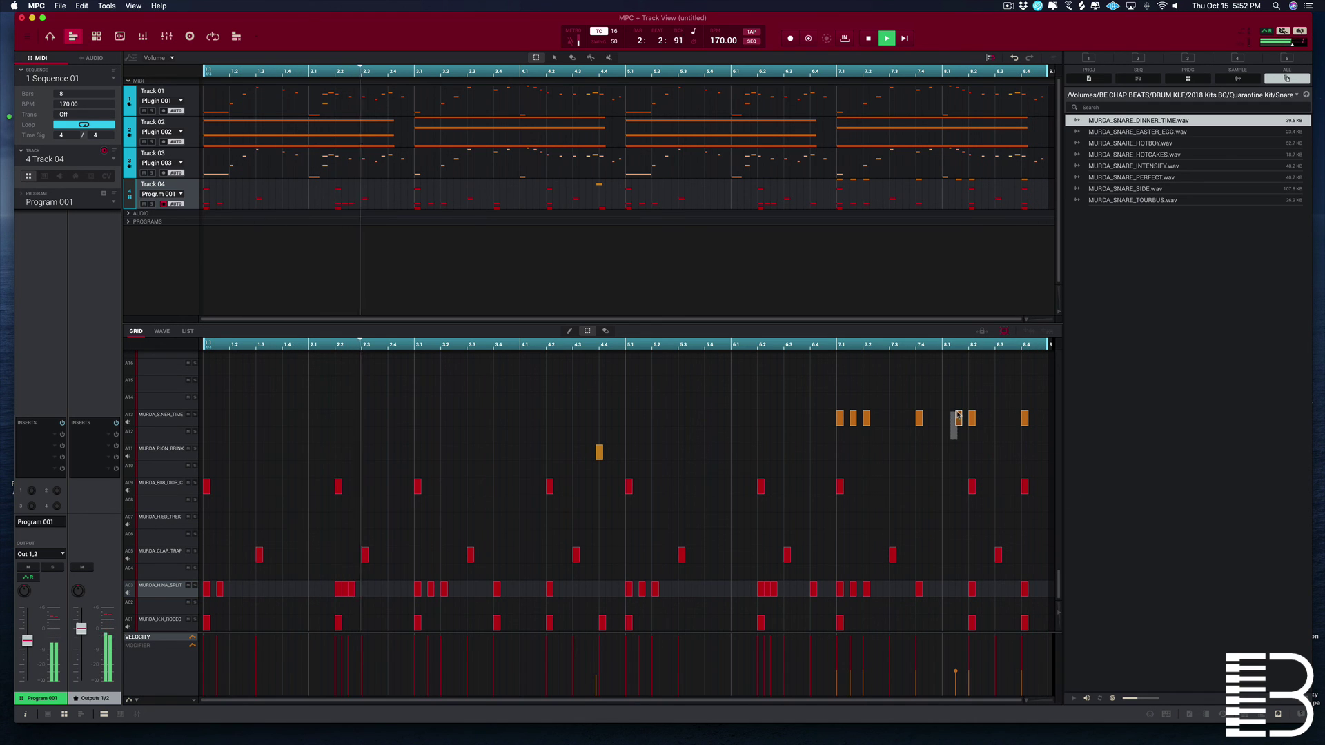
pyautogui.moveTo(958, 418); pyautogui.dragTo(946, 417)
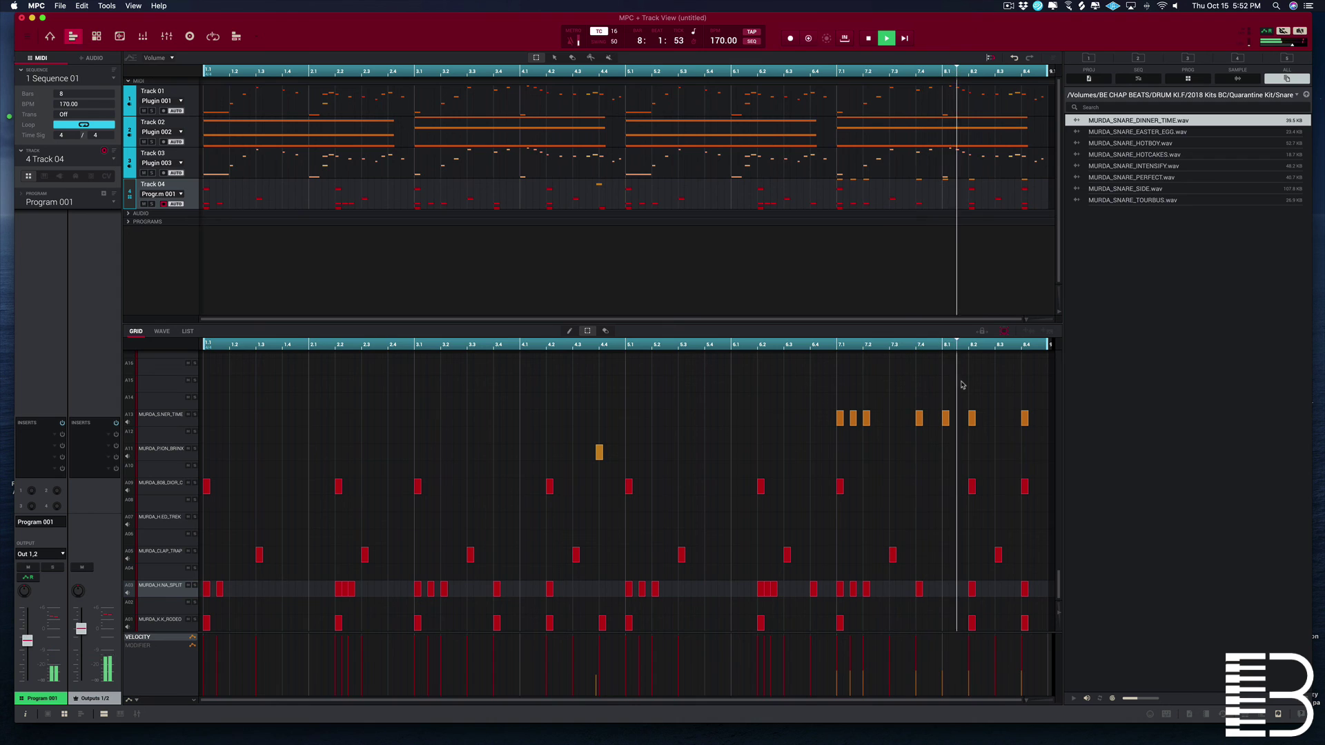
# Step: Remove the DINNER_TIME snare hit on beat 1 of bar 8, add one a half beat after beat 2, and stop playback
pyautogui.click(946, 418)
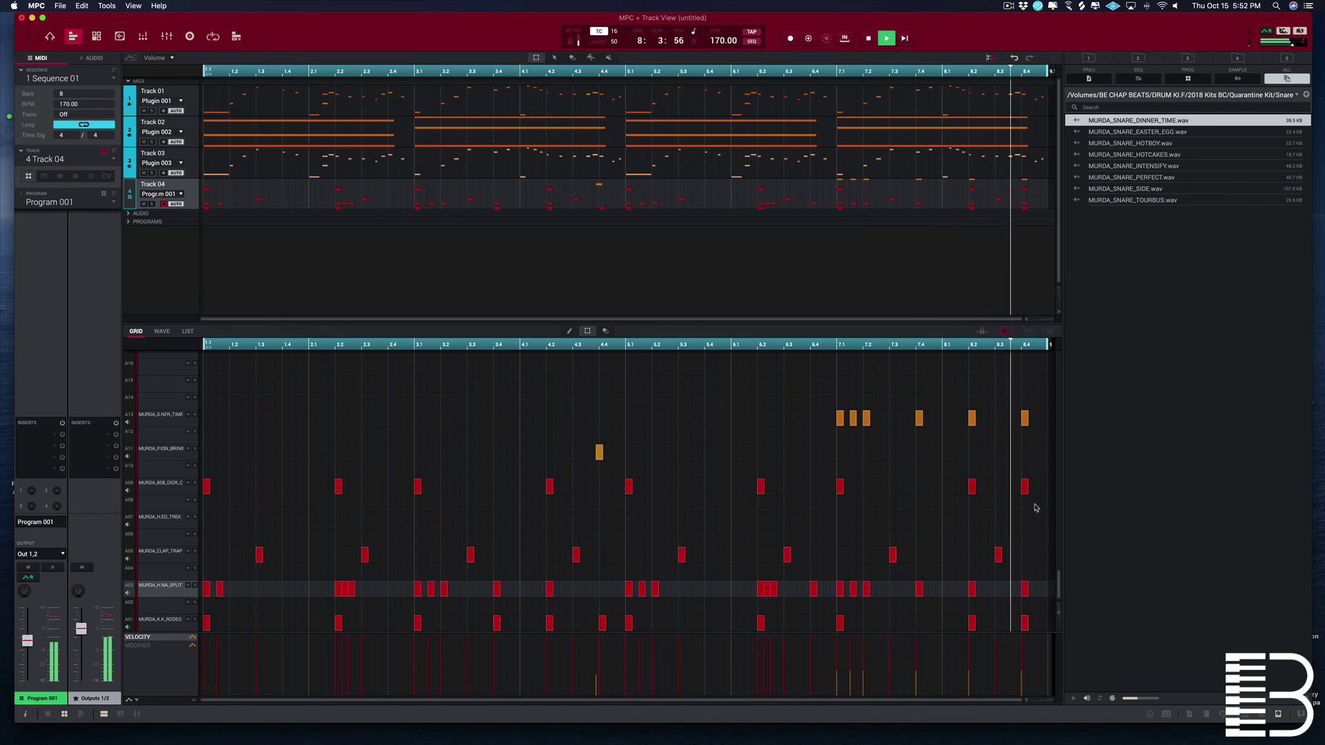
pyautogui.click(986, 419)
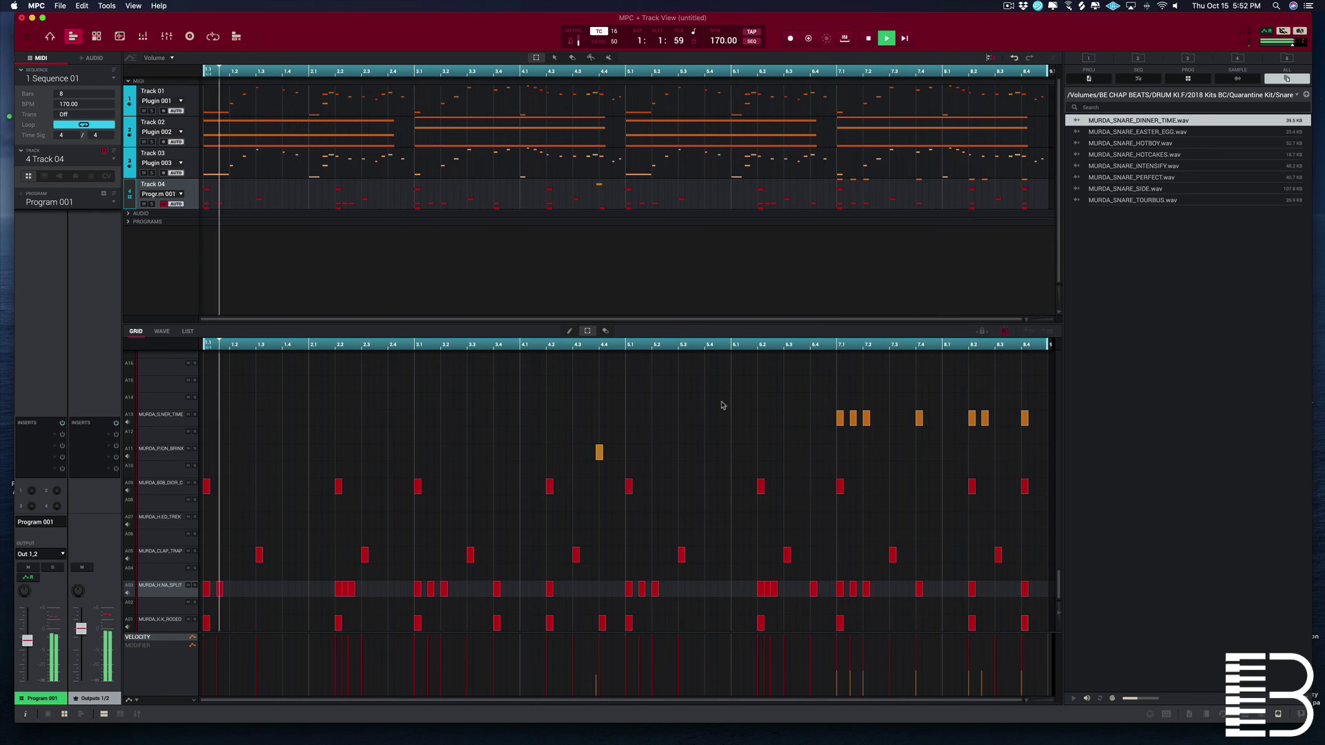
pyautogui.press('space')
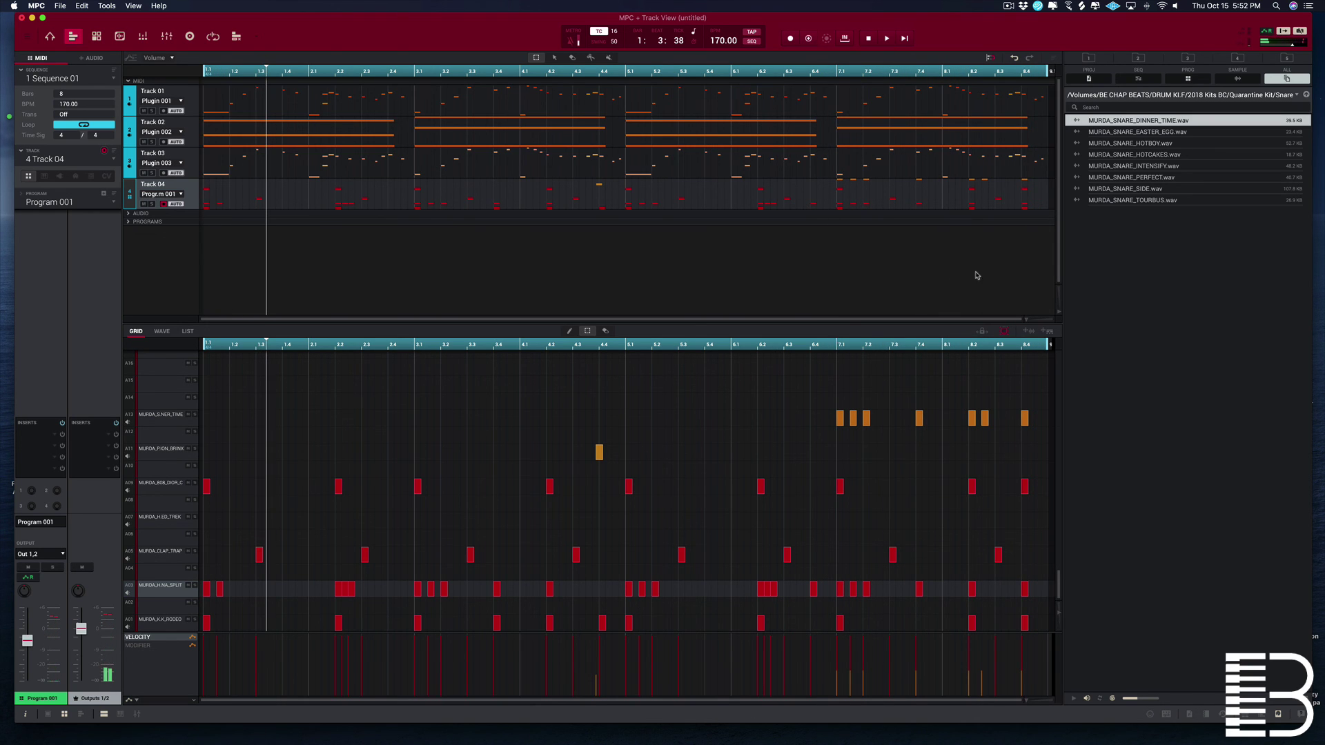
# Step: Load MURDA_HAT_CLOSED_TRAPHOUSE from the Quarantine Kit's hi-hat folder onto pad A06 and place a hit on beat 2 of bar 1
pyautogui.click(1306, 95)
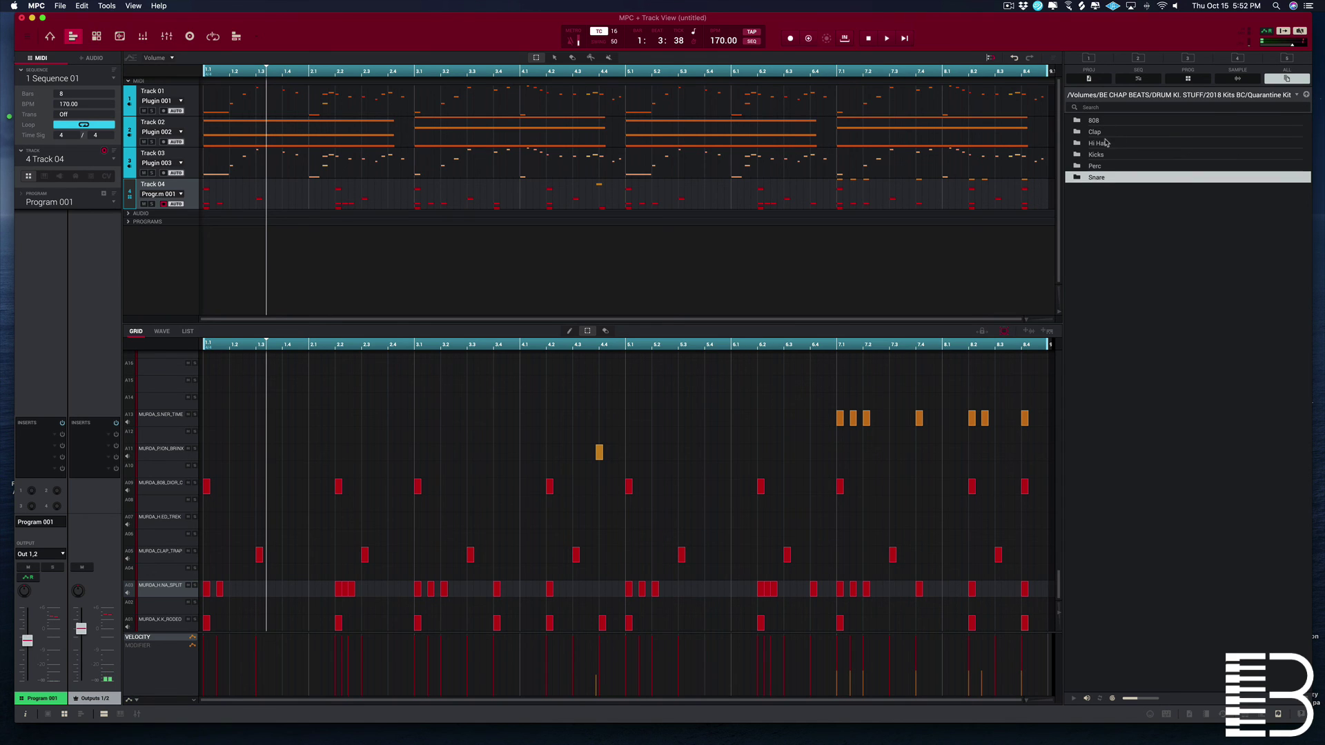
pyautogui.doubleClick(1106, 143)
pyautogui.click(1122, 223)
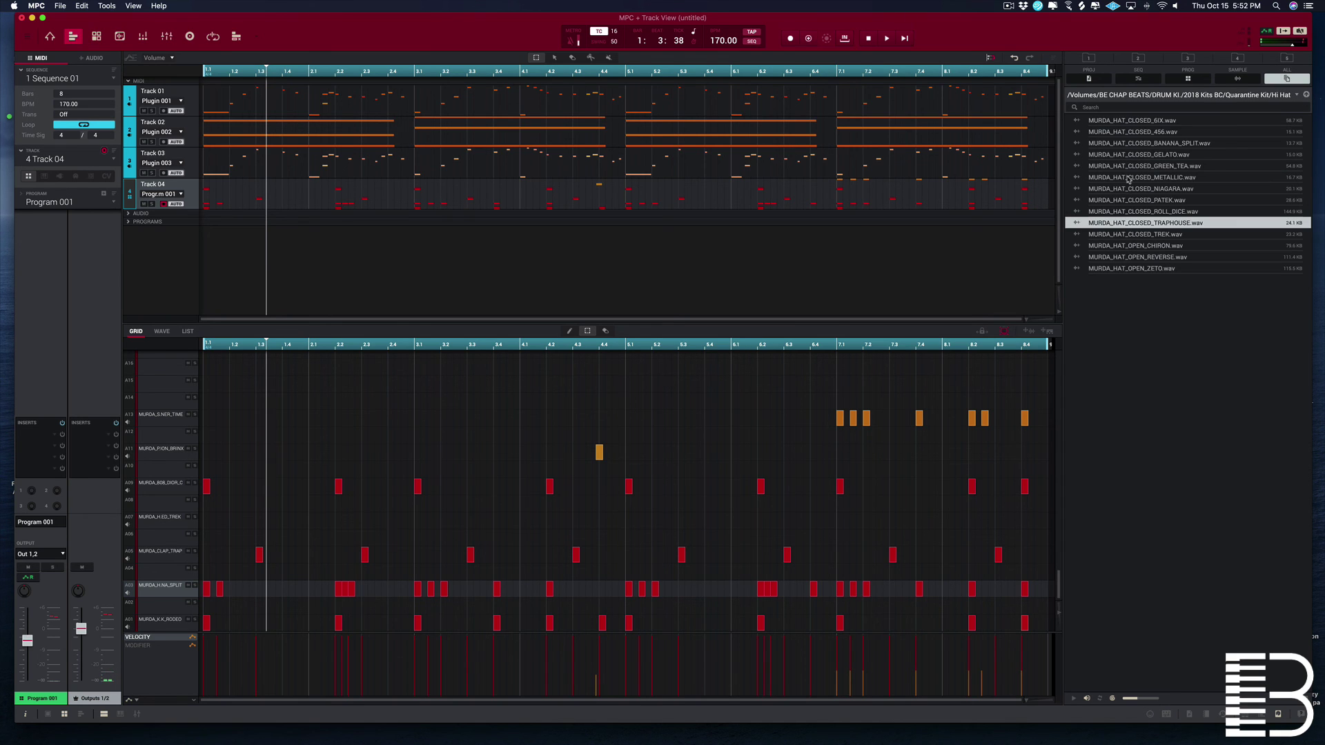
pyautogui.moveTo(1137, 228); pyautogui.dragTo(245, 537)
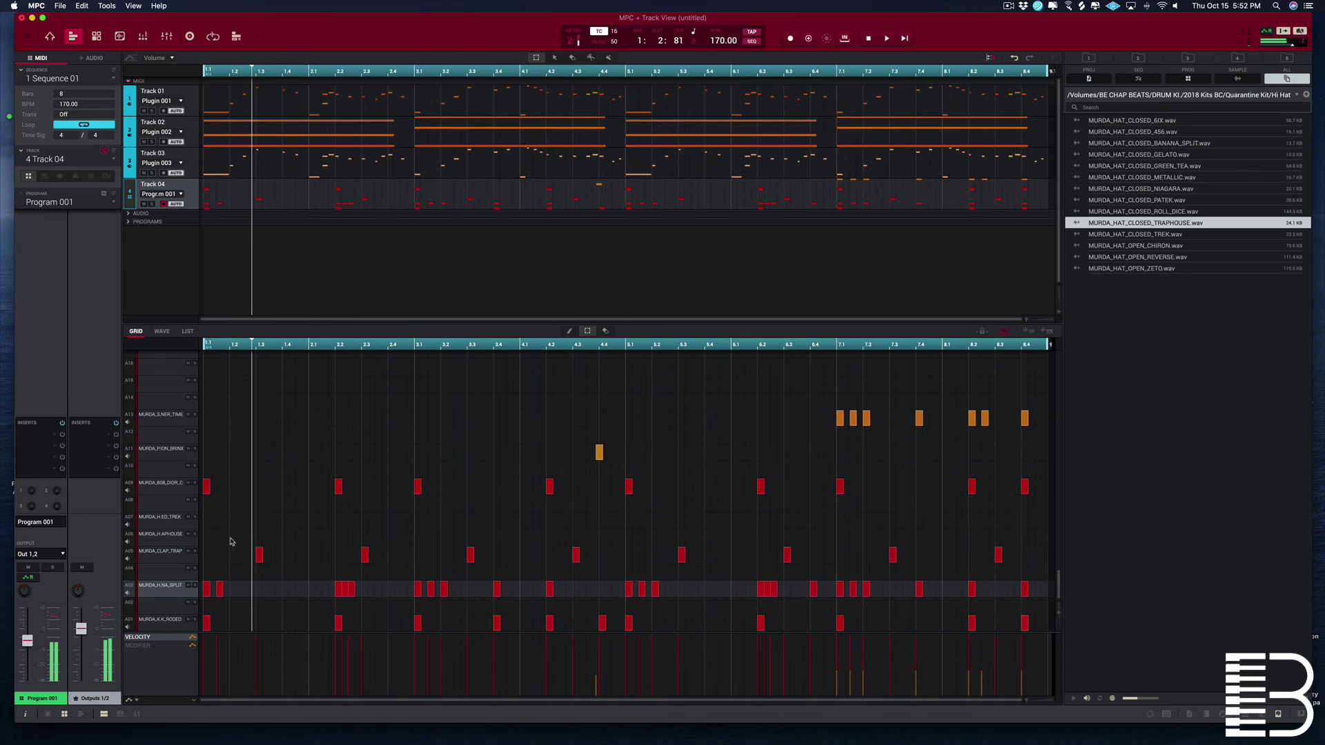
pyautogui.press('space')
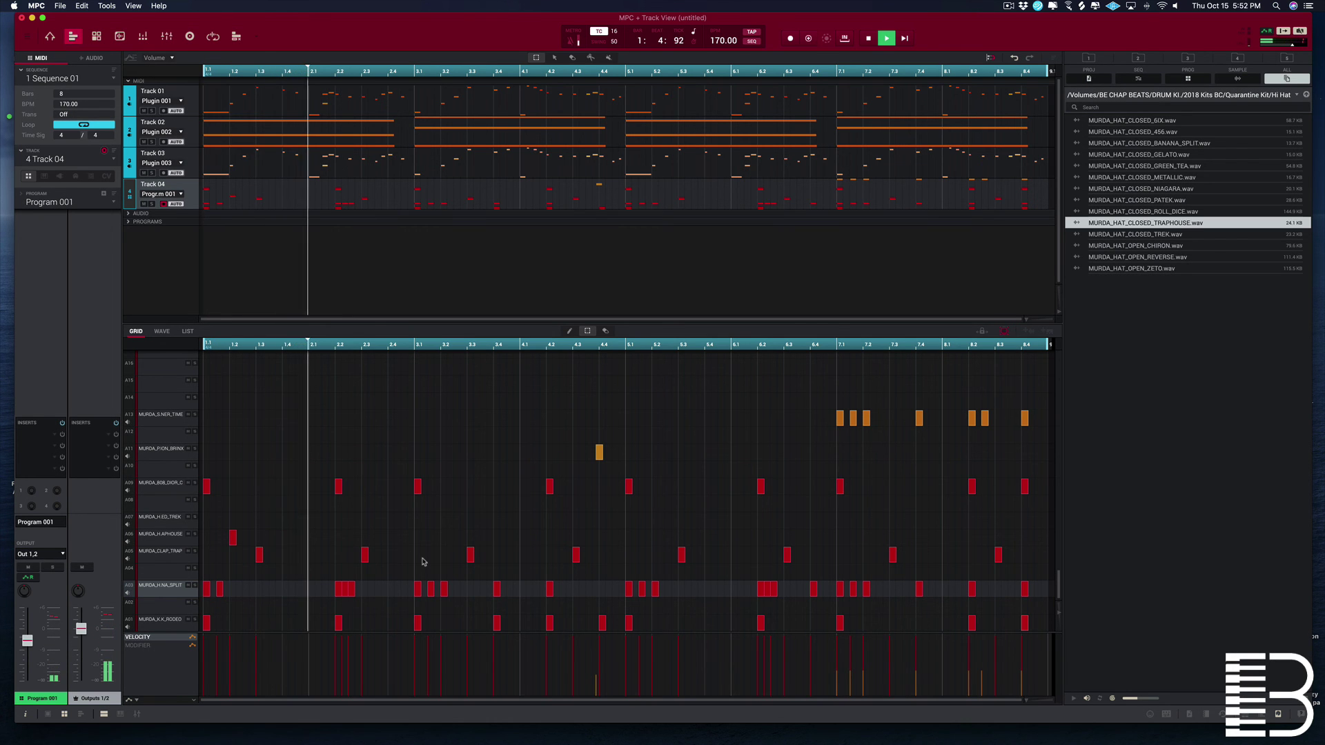
# Step: Try placing another TRAPHOUSE hi-hat hit on beat 4 of bar 3
pyautogui.click(496, 536)
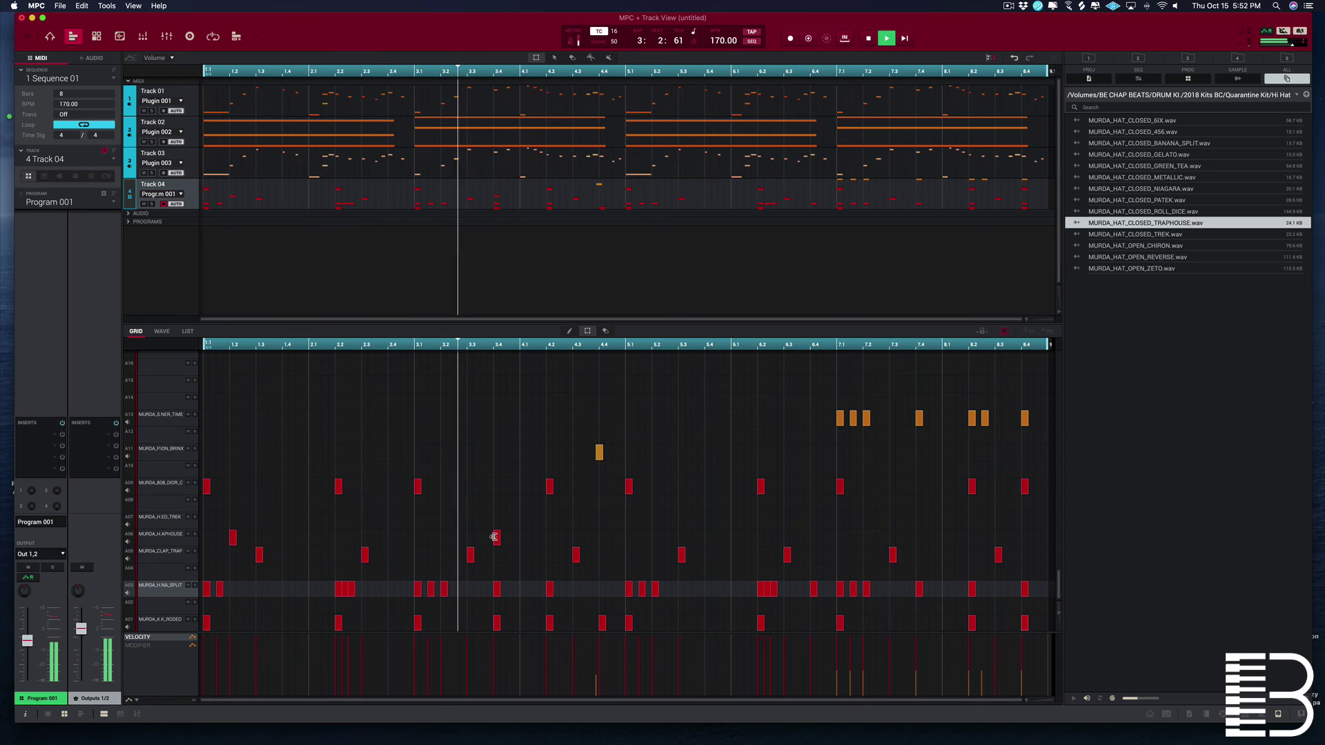
pyautogui.click(495, 536)
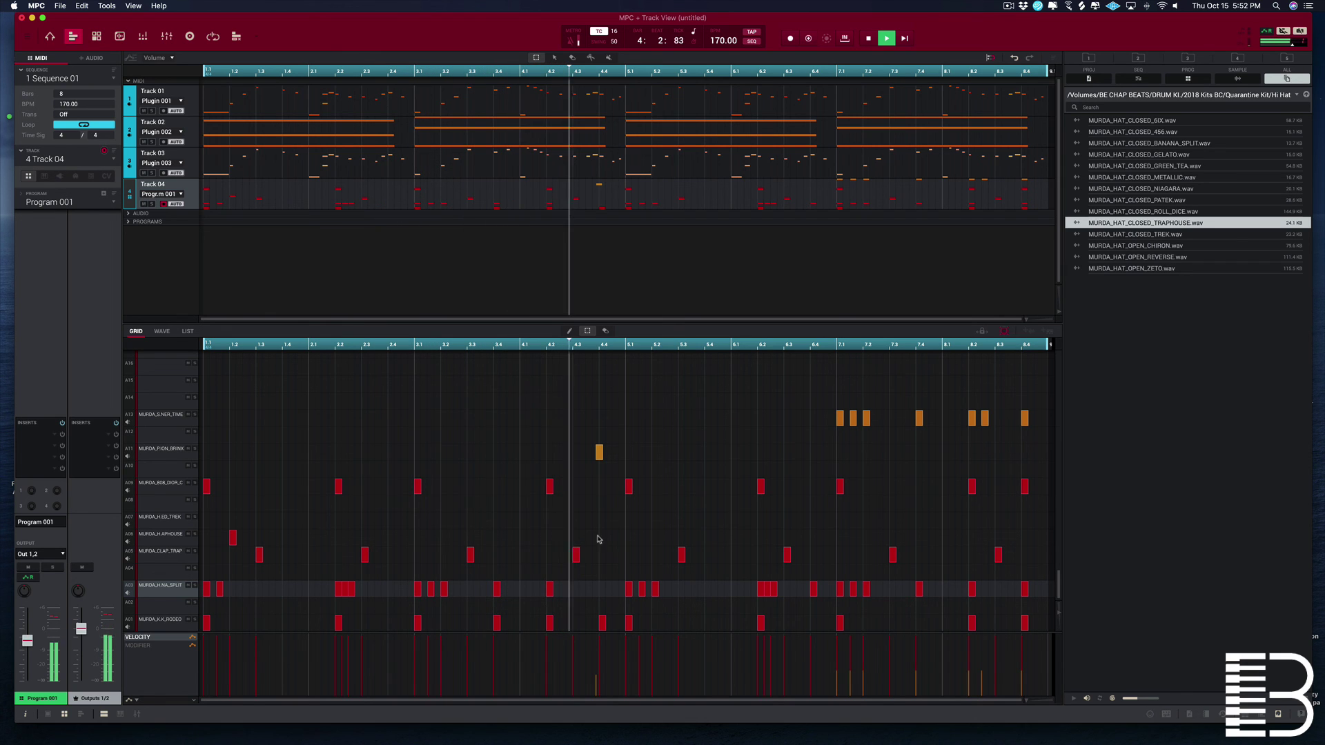
pyautogui.click(660, 538)
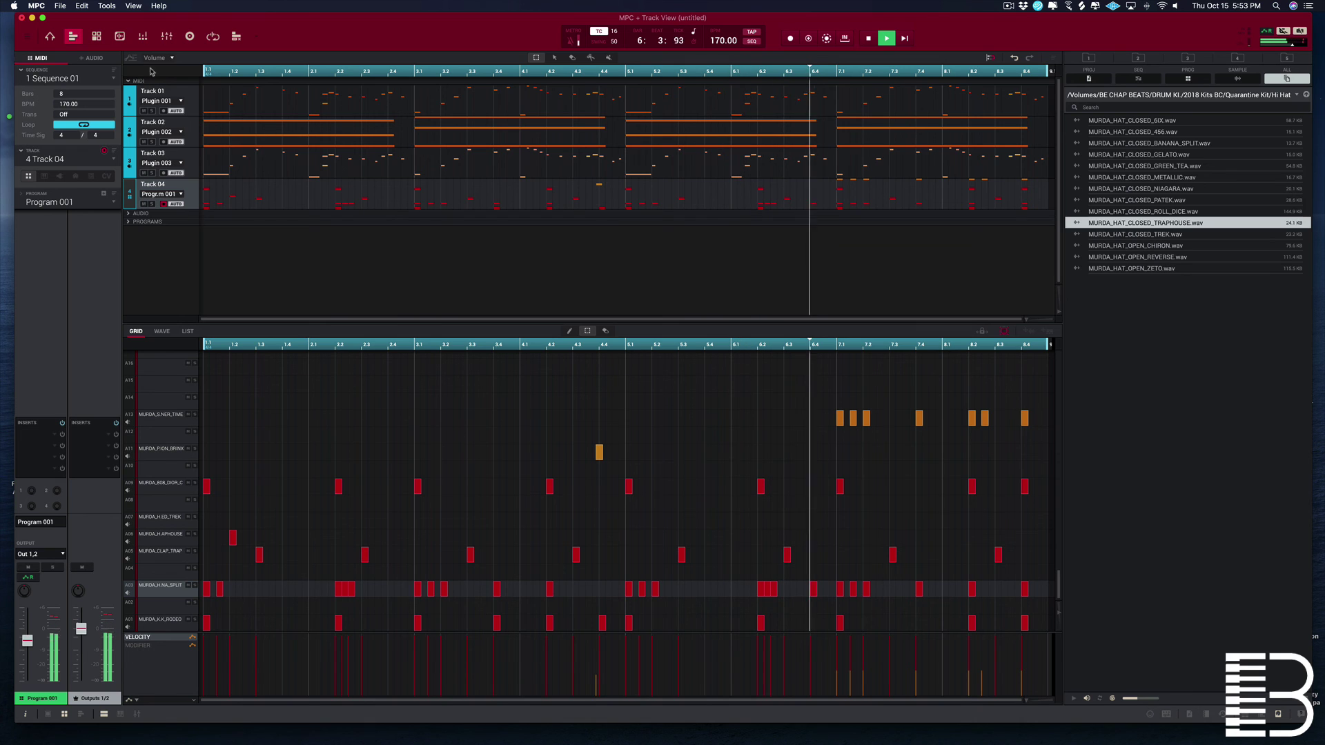
# Step: Lower the BRINX percussion on pad A11 to about -4.64 dB in the pad mixer
pyautogui.click(166, 450)
pyautogui.click(145, 35)
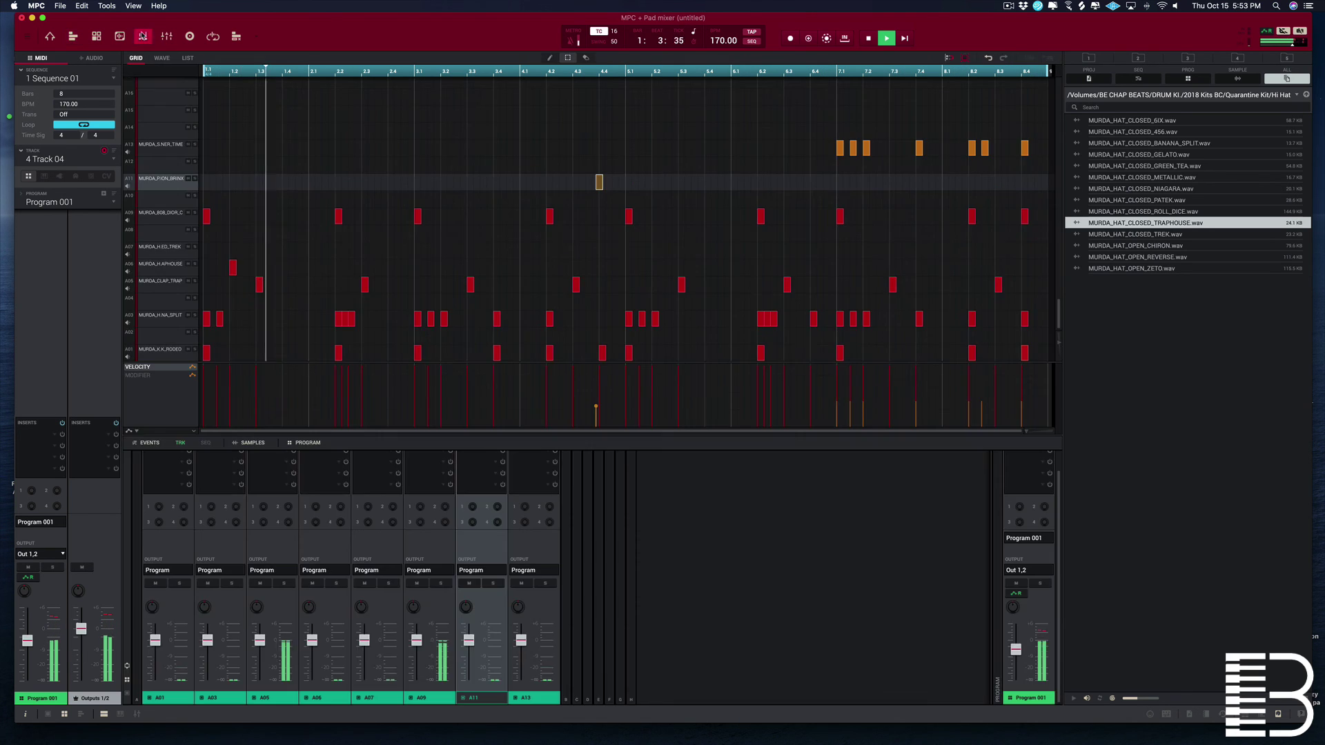
pyautogui.moveTo(467, 641)
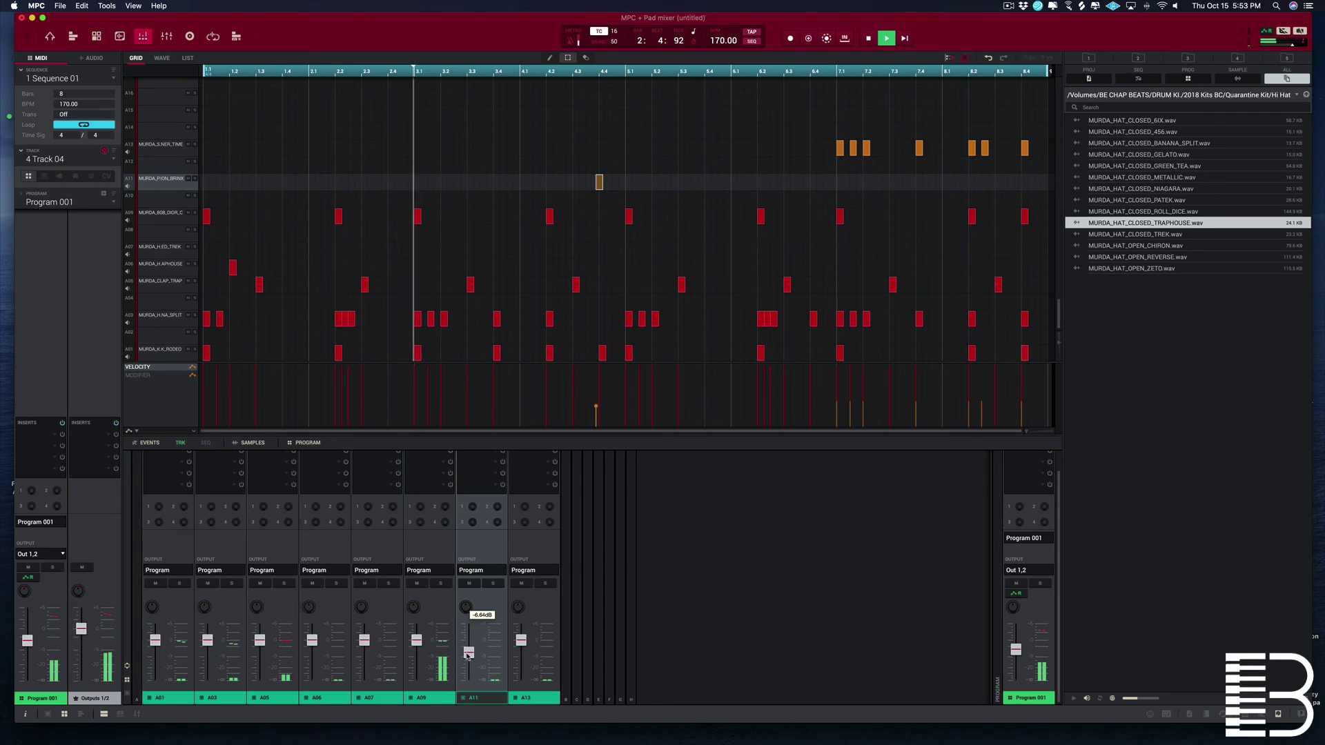
# Step: Play the sequence in the Track Mute view with the drum Track 04 muted, bring Track 03 back in and select it
pyautogui.click(234, 38)
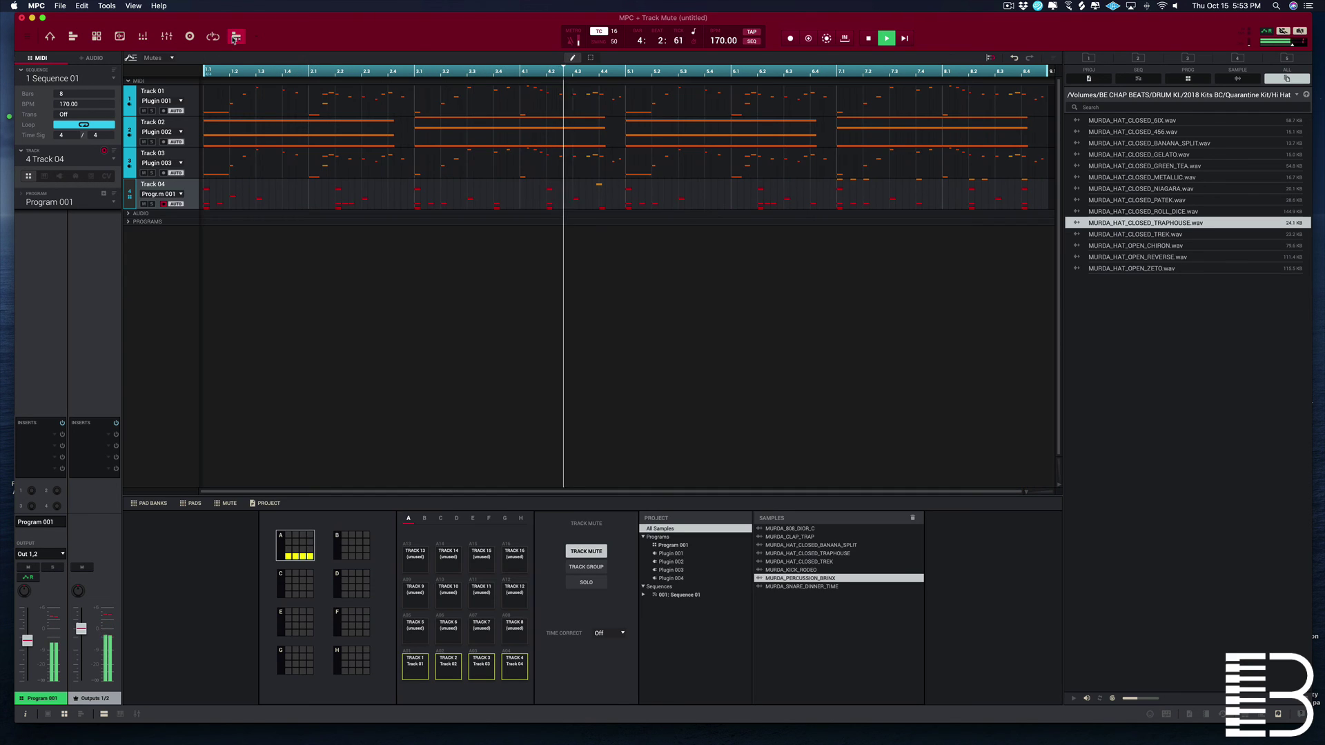
pyautogui.click(144, 204)
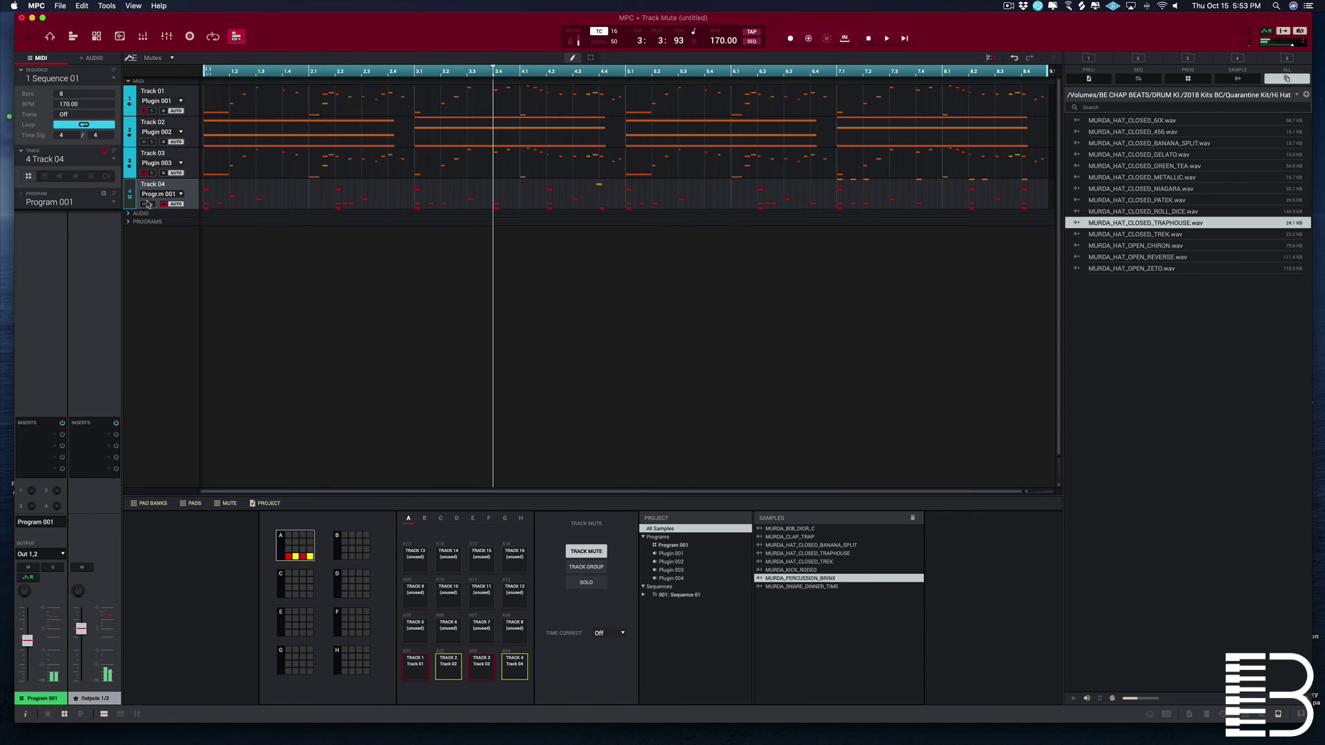
pyautogui.press('space')
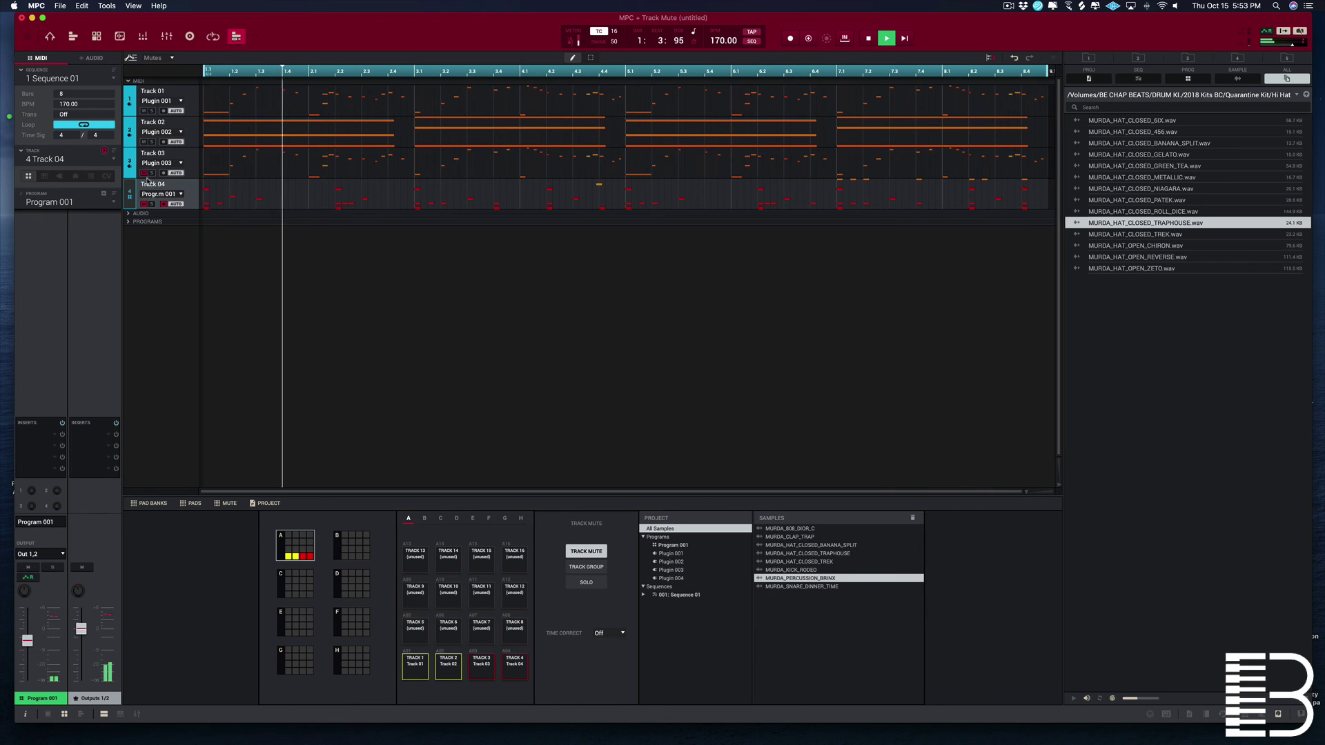
pyautogui.click(144, 172)
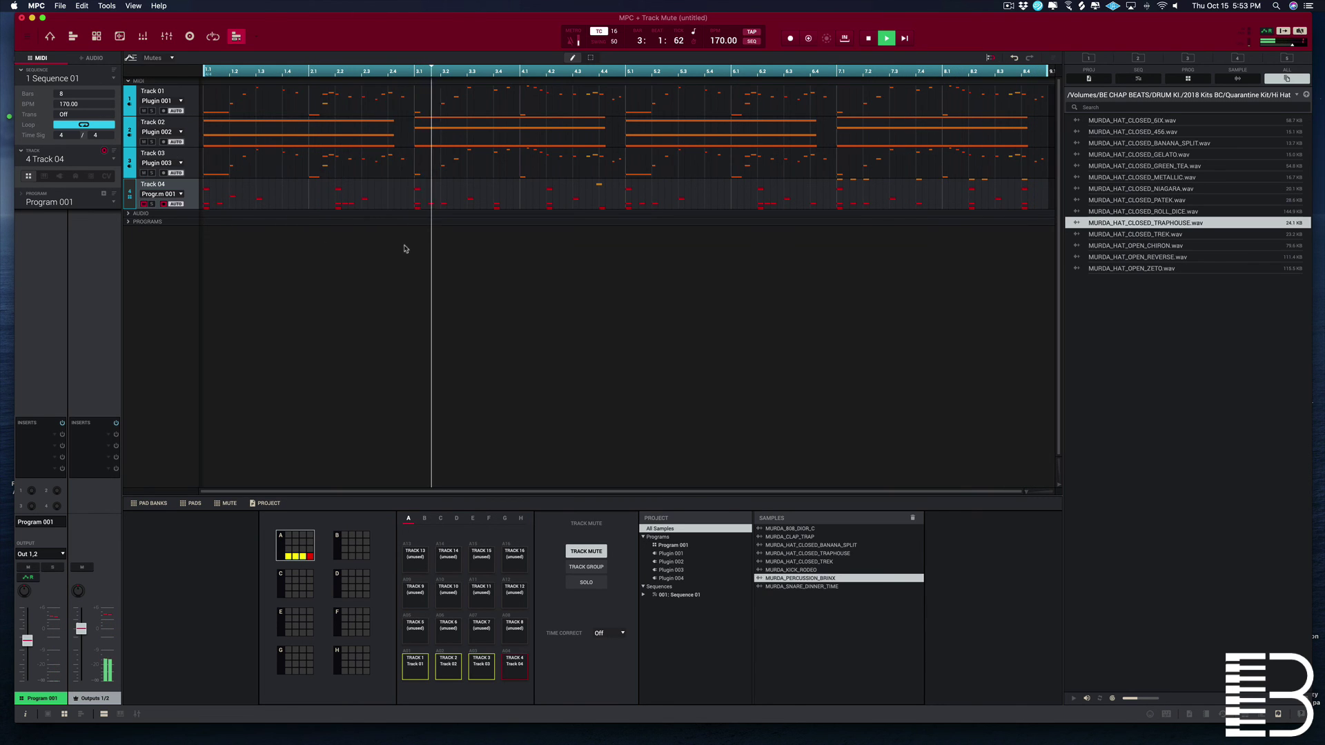
pyautogui.click(126, 173)
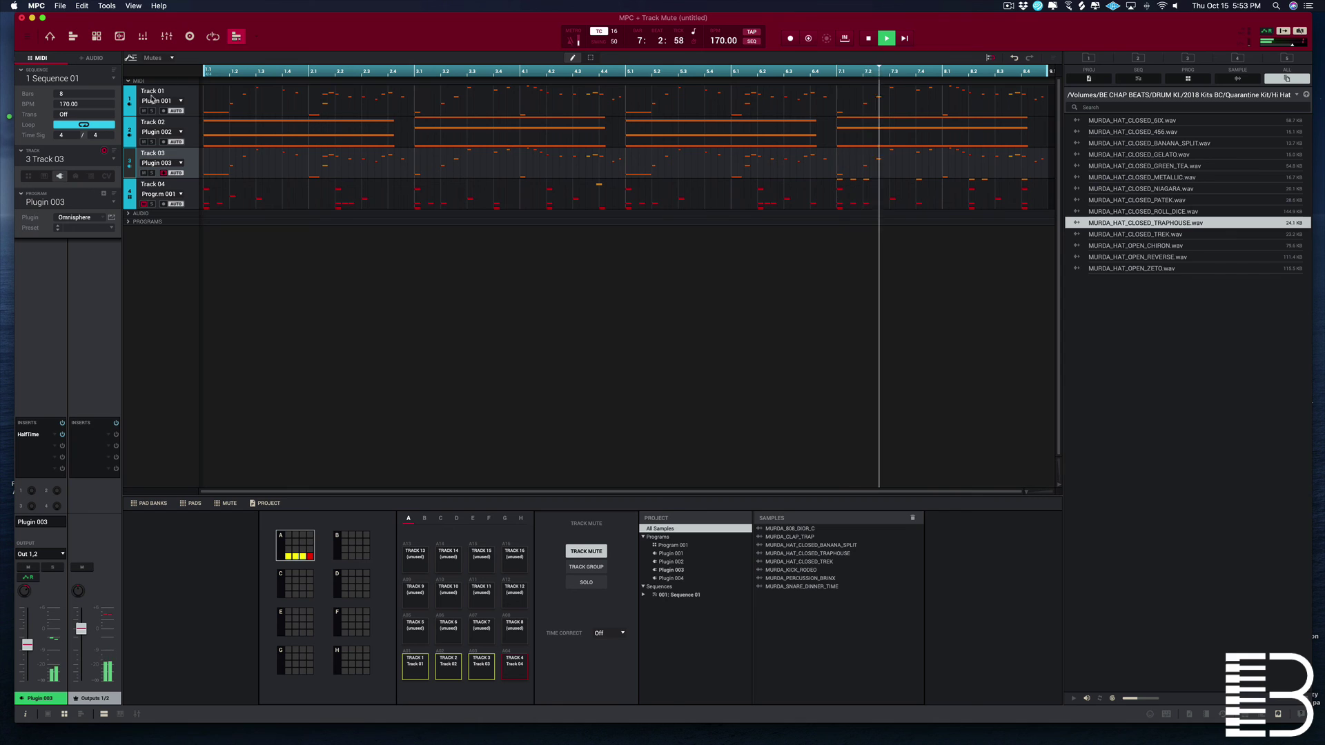
# Step: Mute Track 01, compare playback with the drum Track 04 in and out, leave it muted and stop playback
pyautogui.click(144, 112)
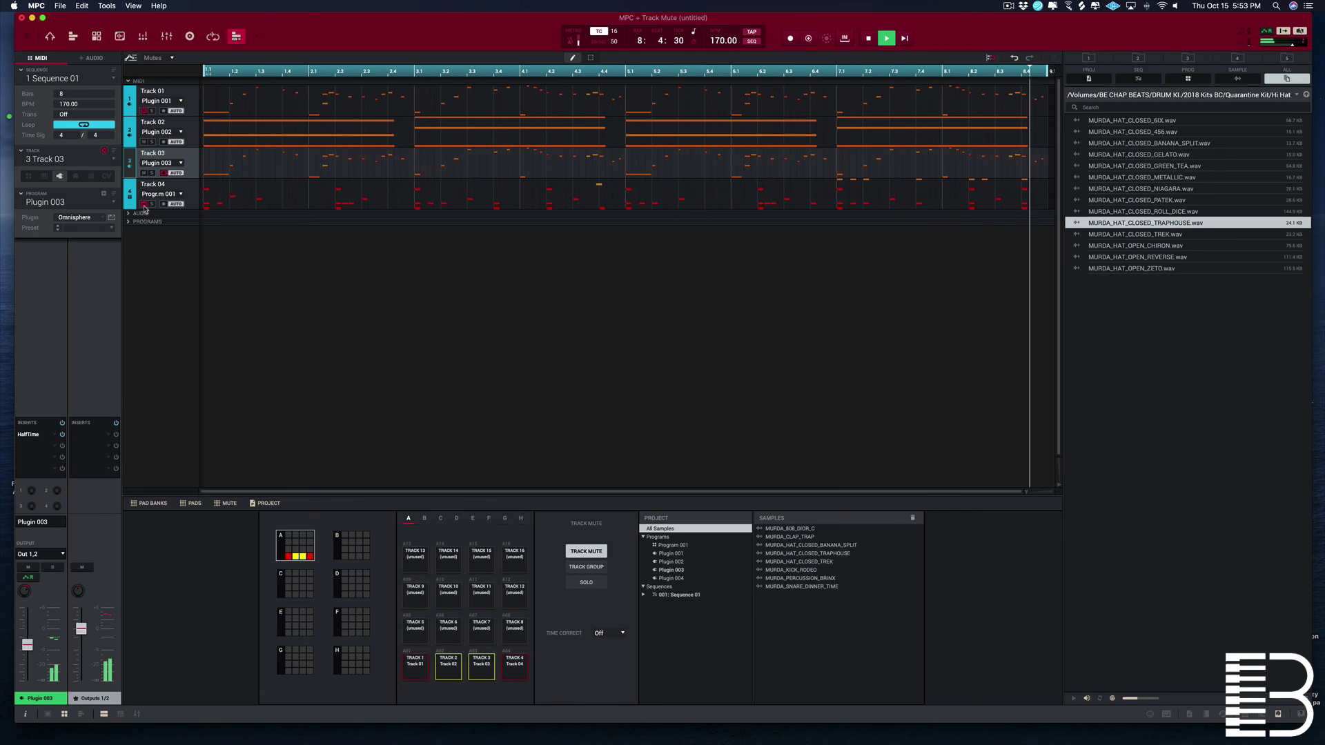
pyautogui.click(144, 205)
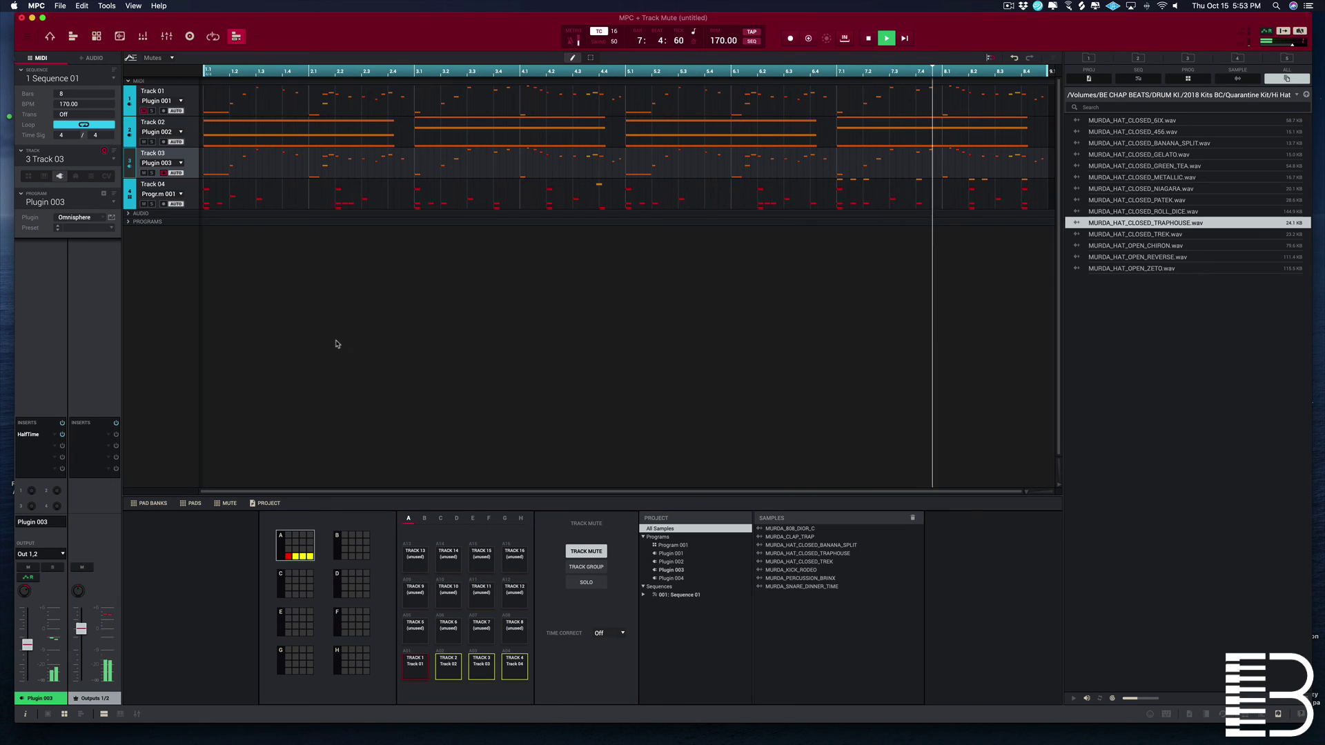
pyautogui.click(144, 204)
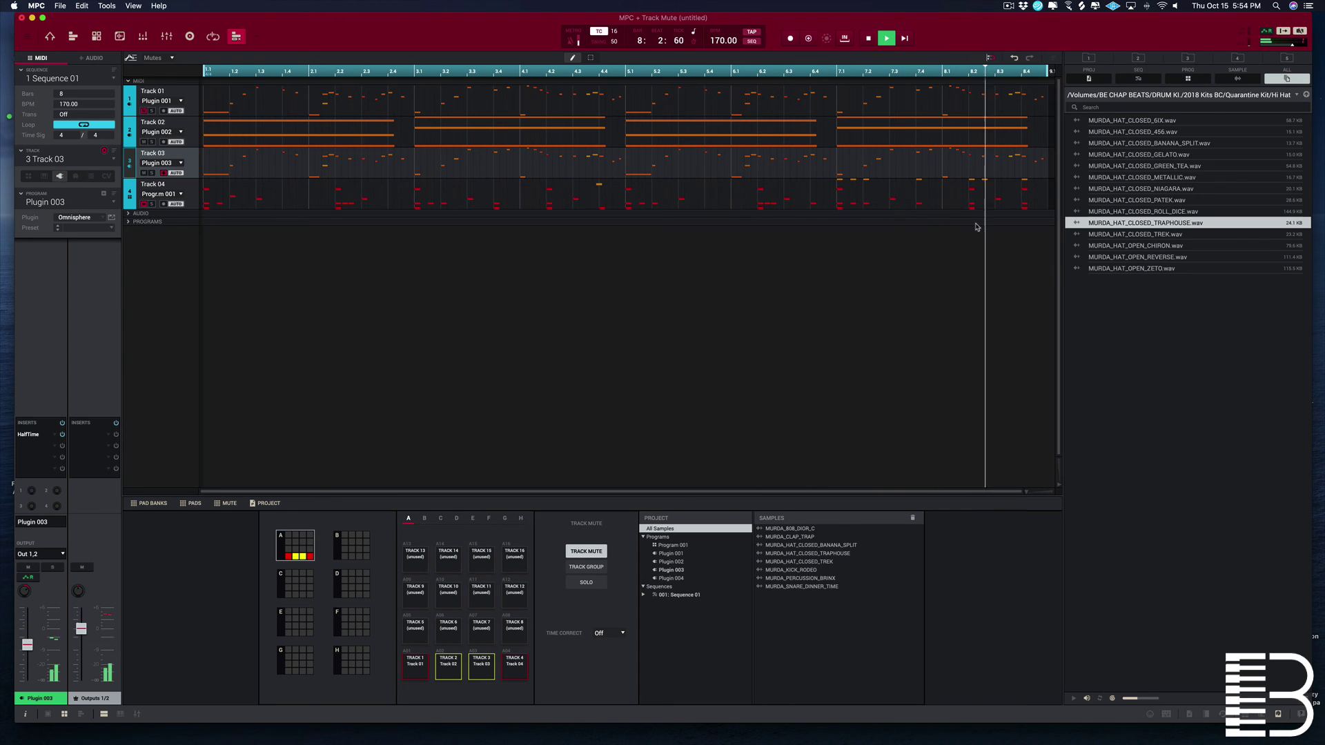
pyautogui.press('space')
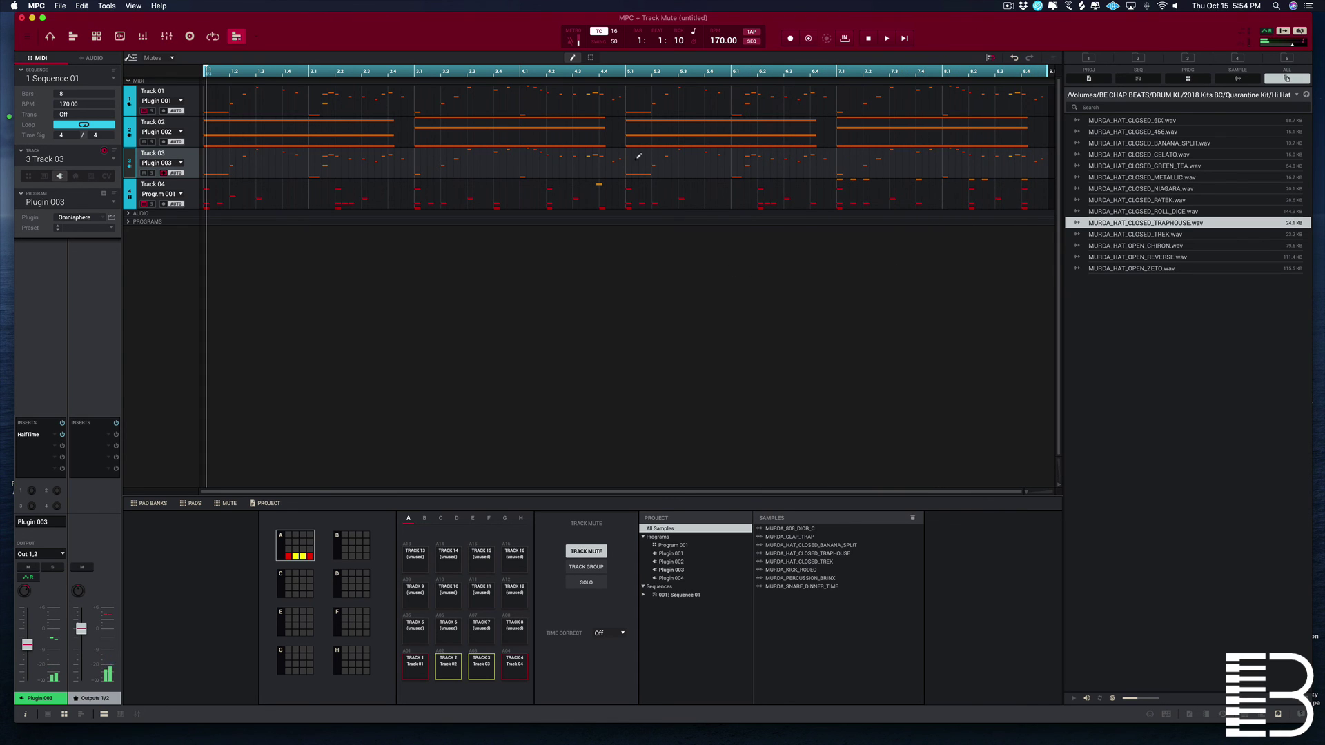